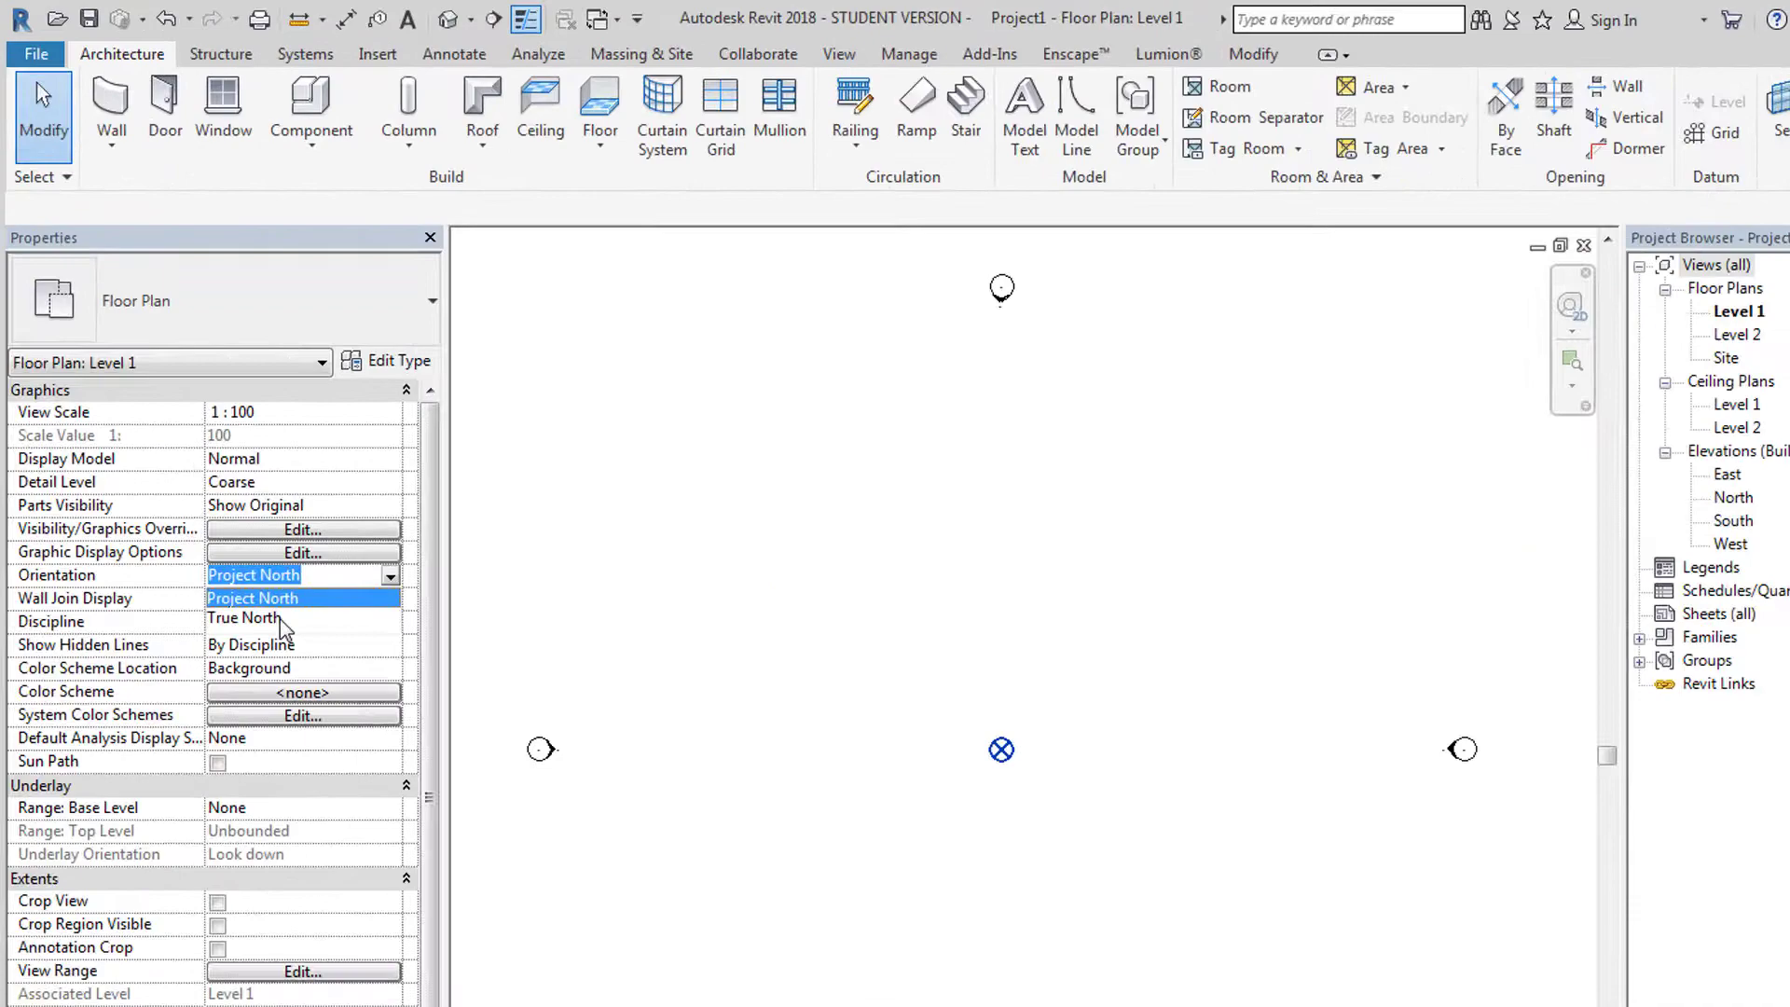
- Set Level 1 to True North, show Project Base Point under Site, and select it
left_click(212, 465)
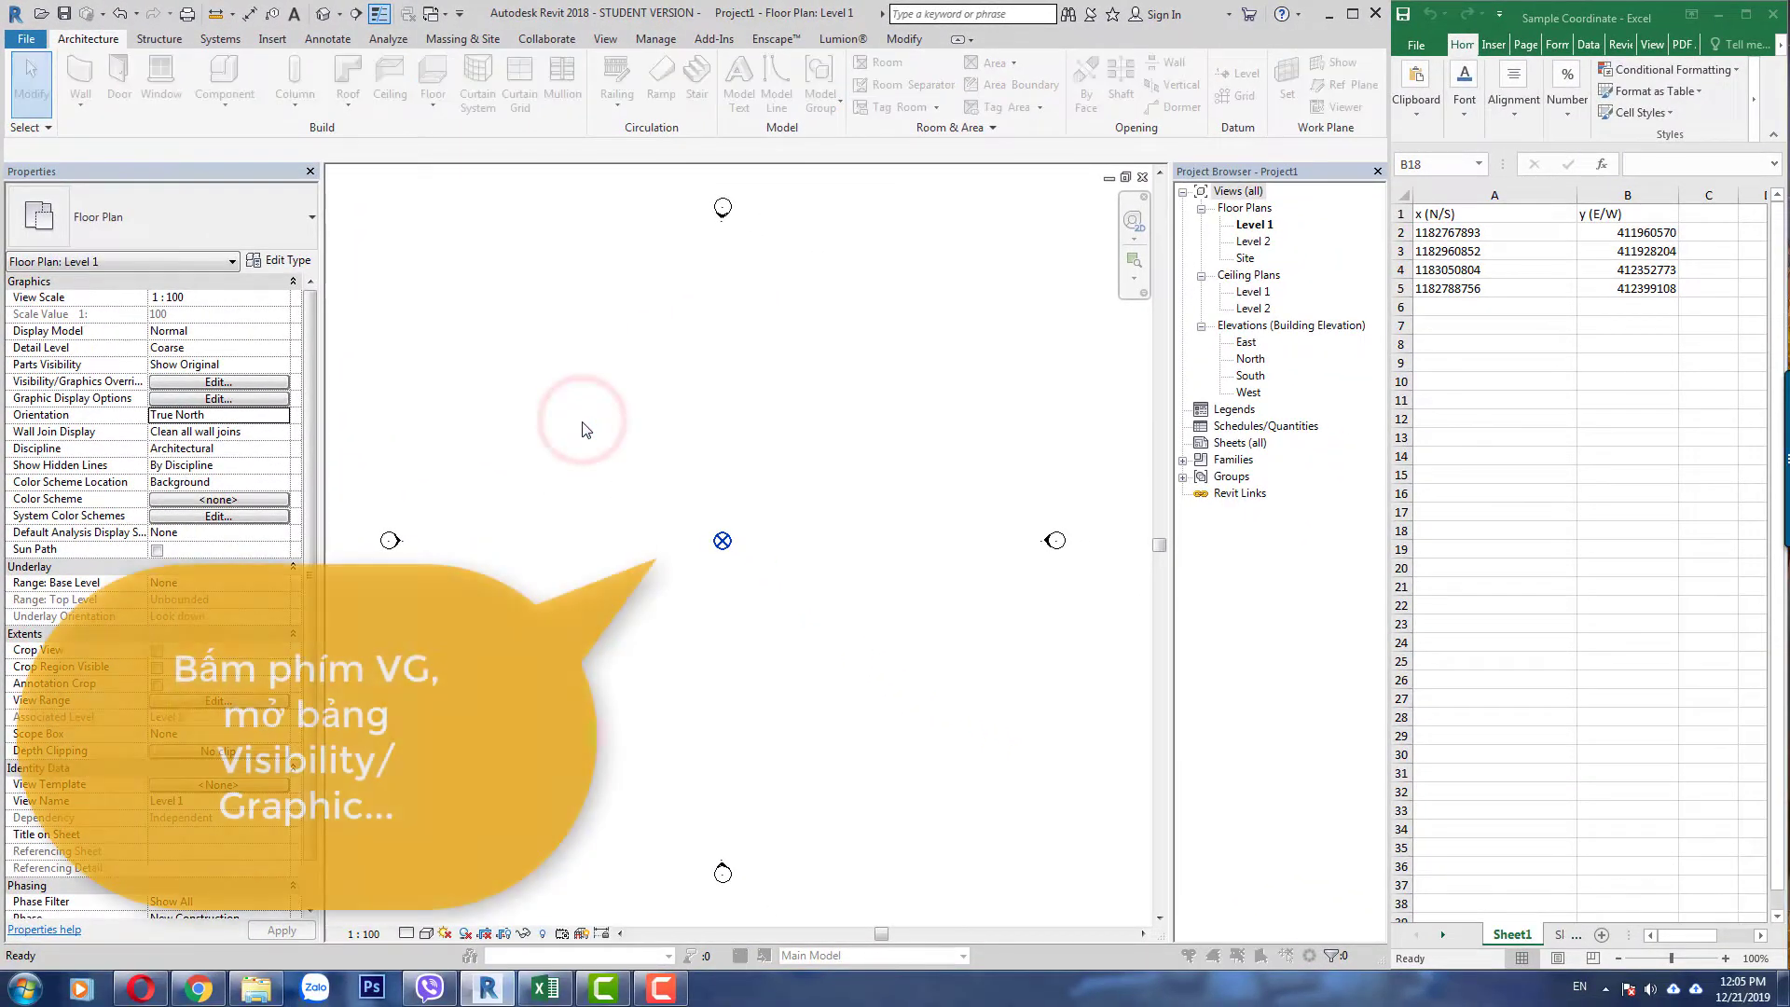
key("g")
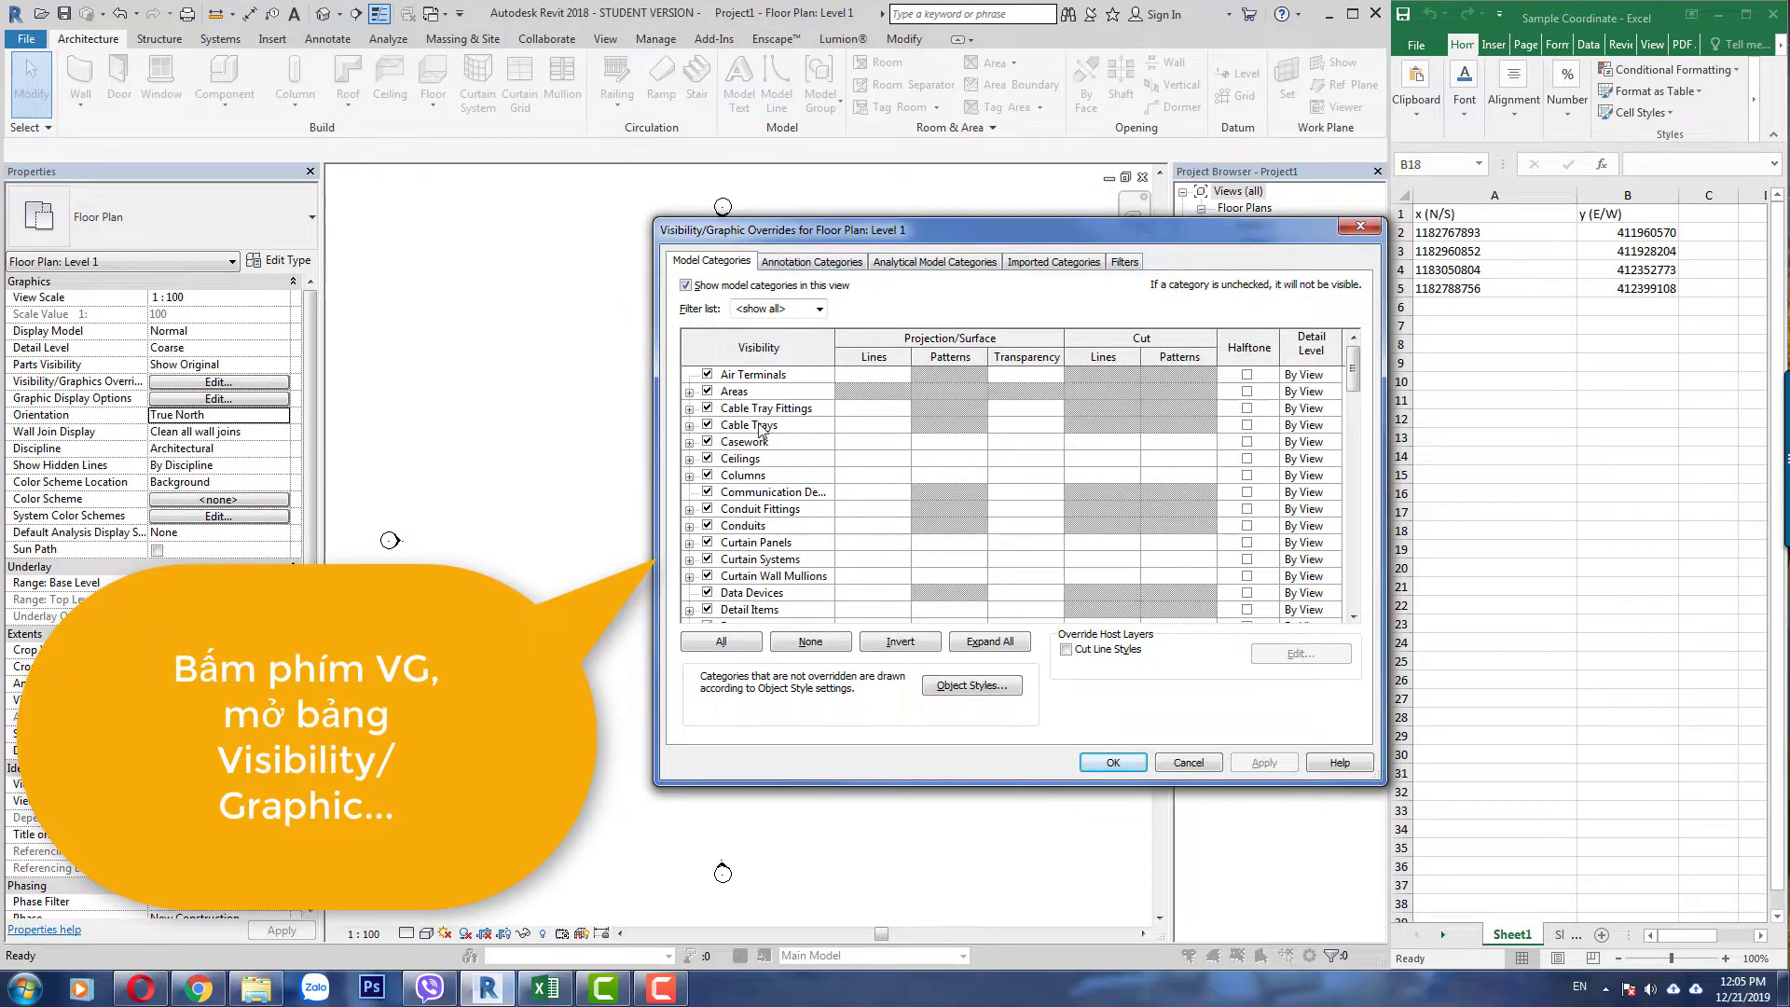
scroll(761, 428, "down", 15)
left_click(708, 524)
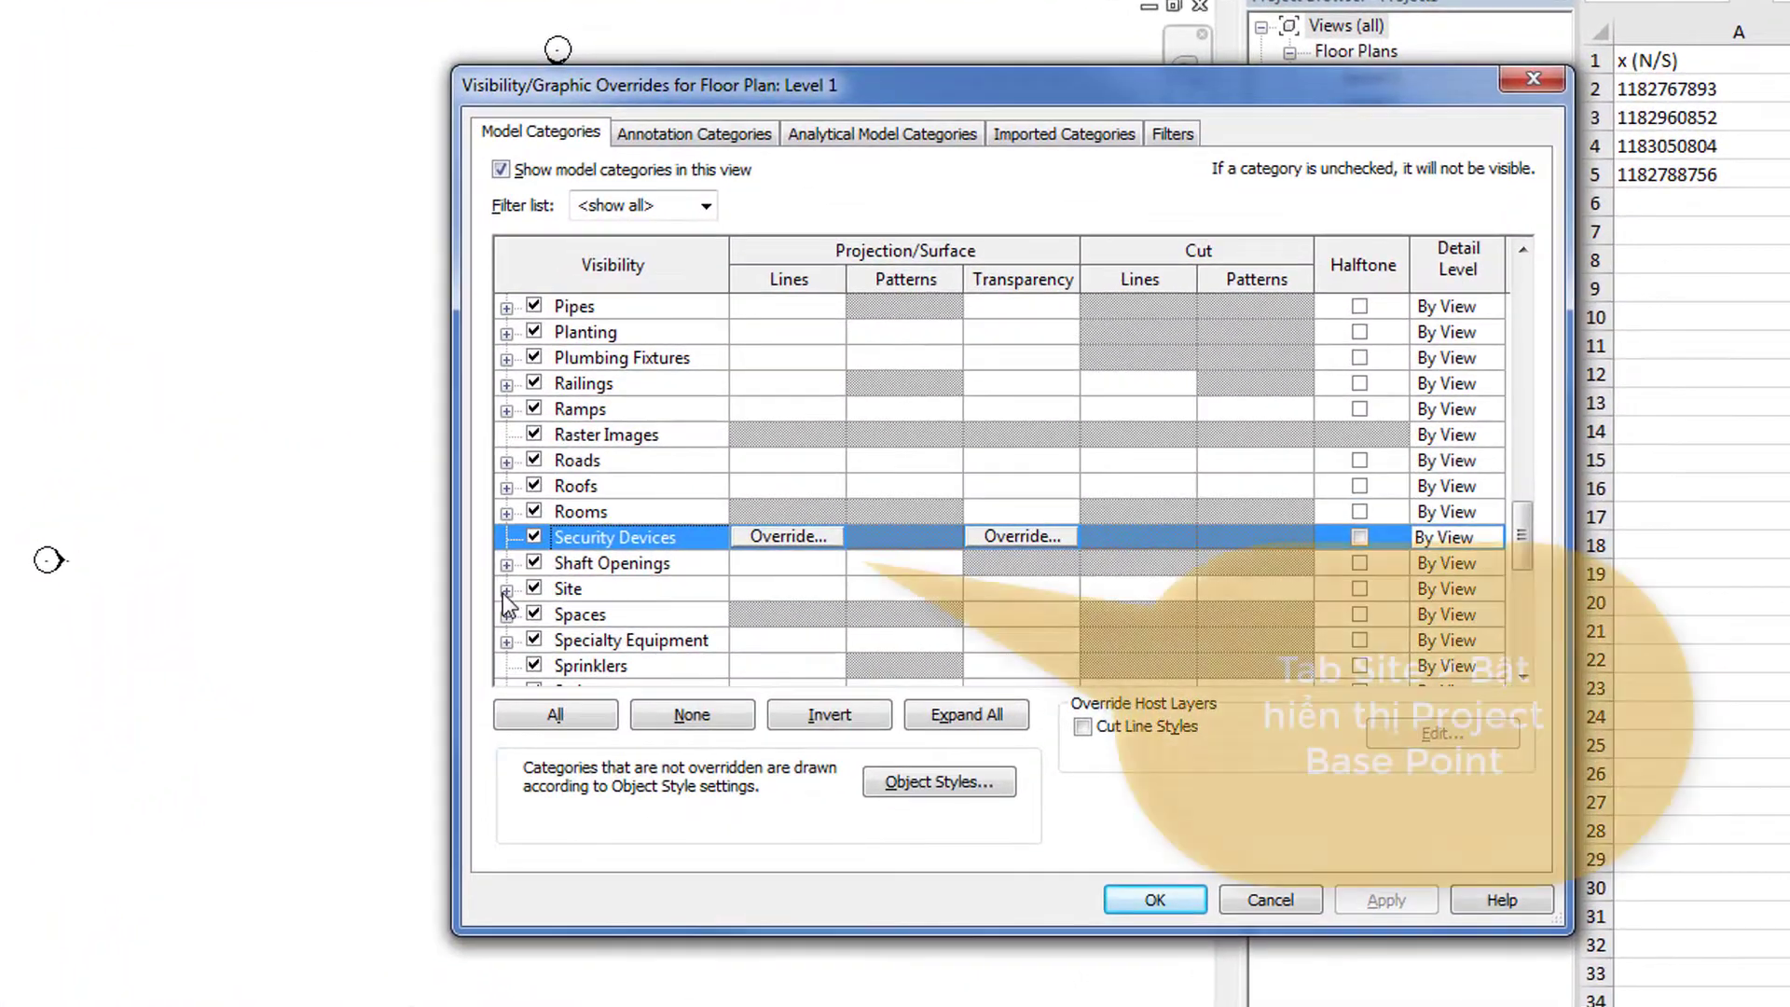
left_click(505, 590)
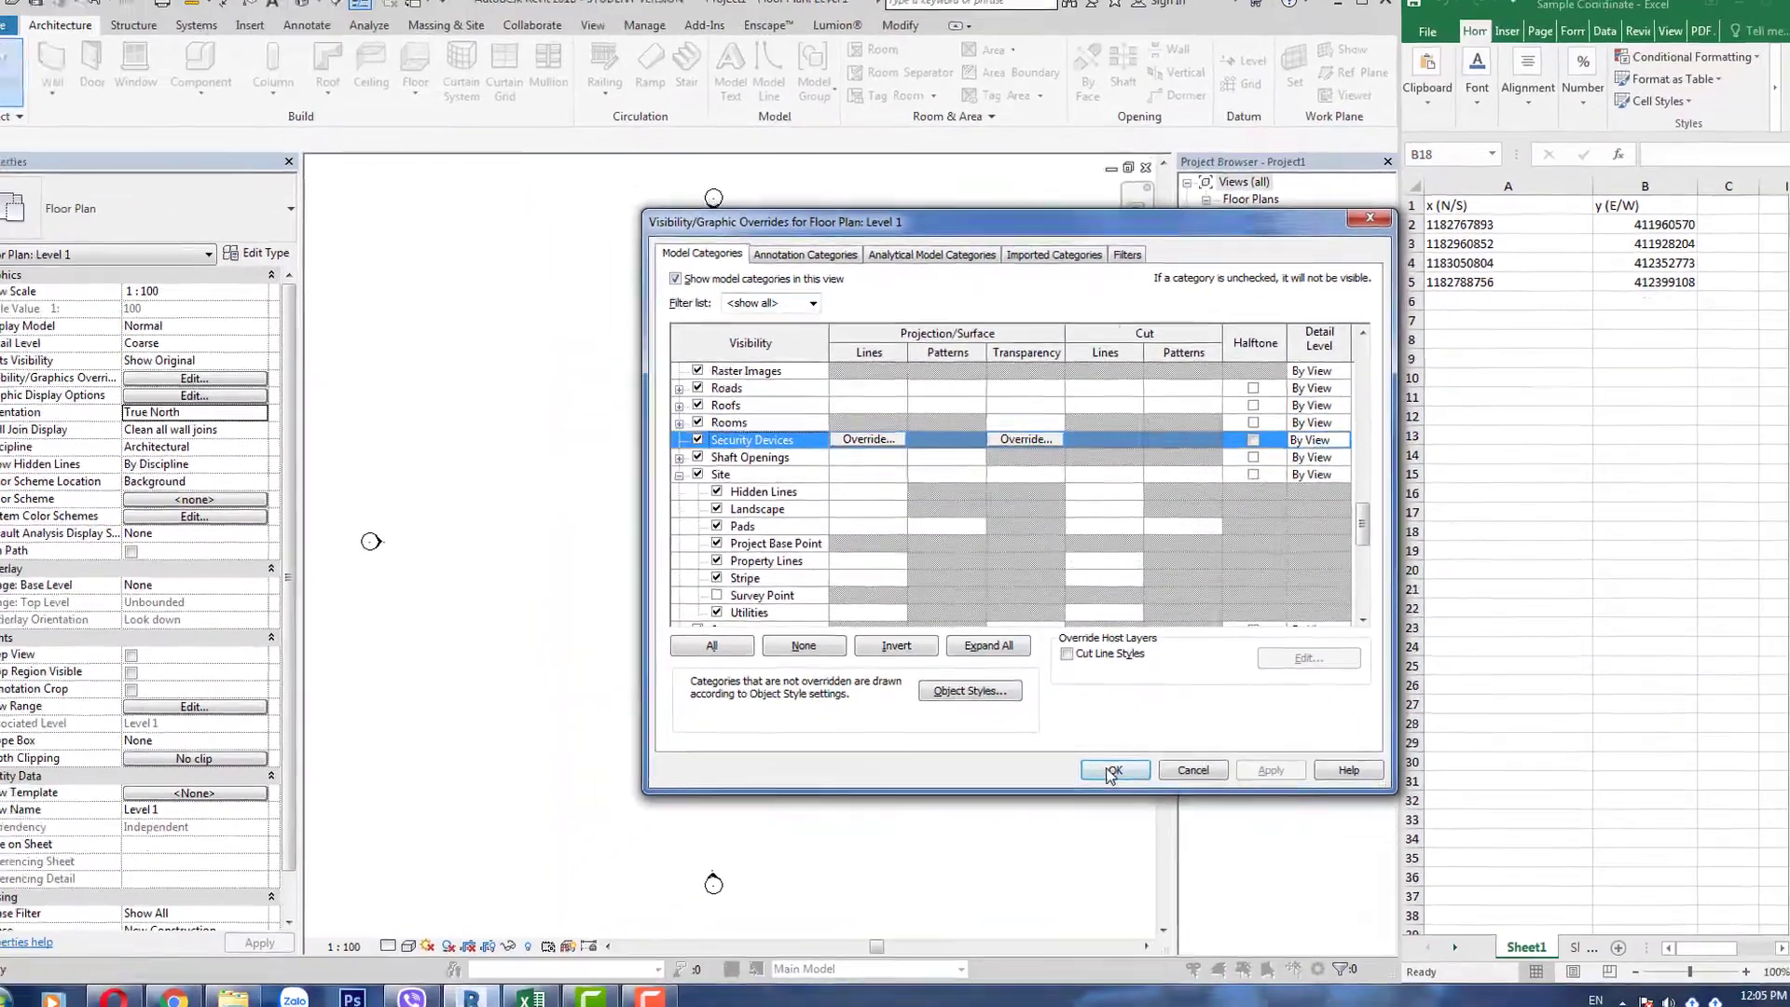
left_click(1103, 761)
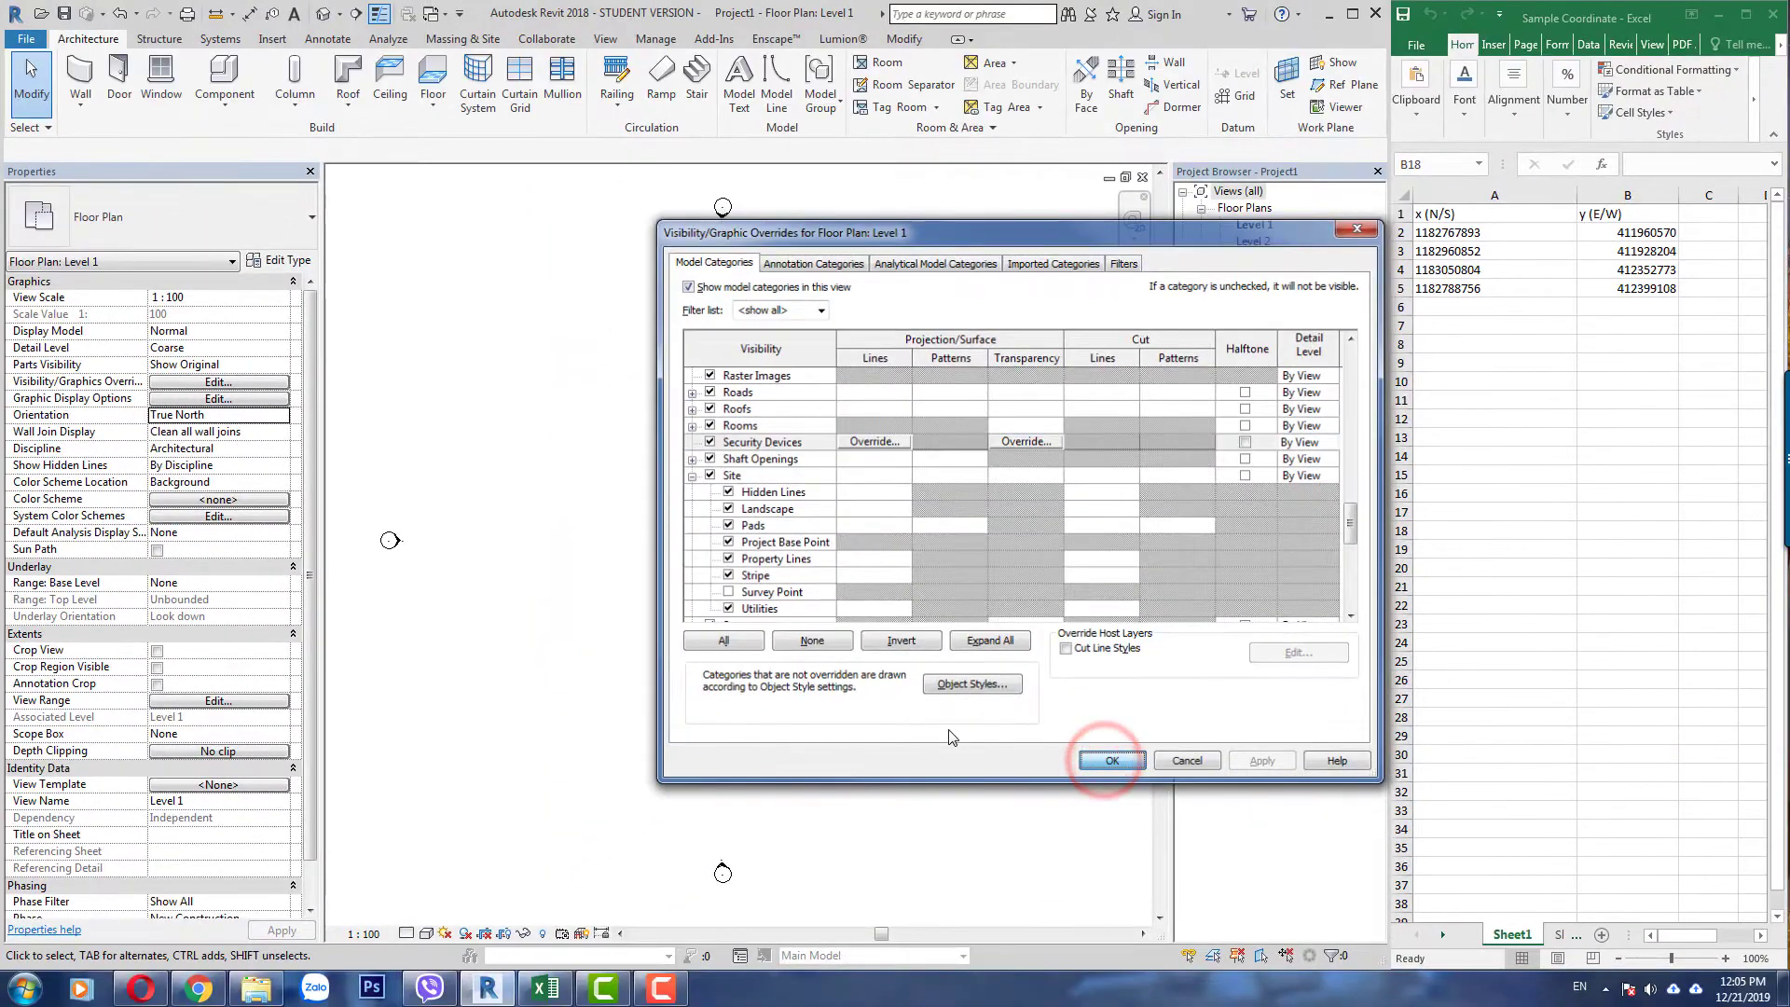
left_click(750, 515)
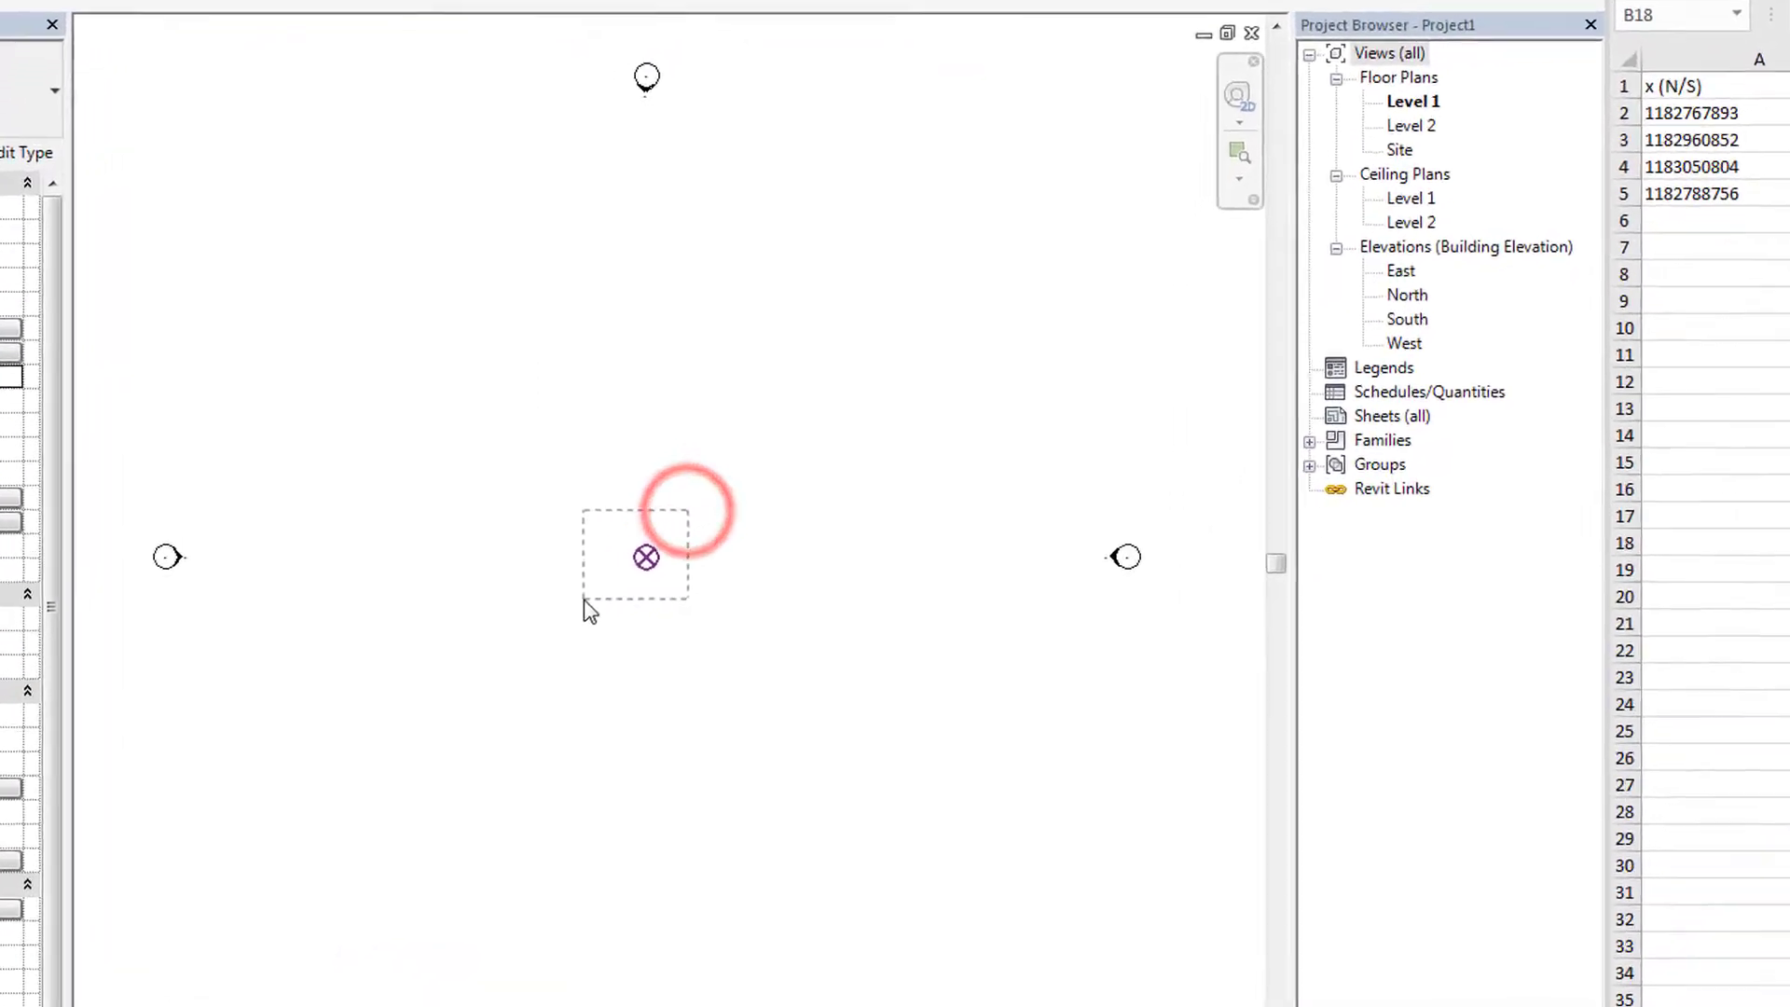
left_click_drag(583, 601, 582, 604)
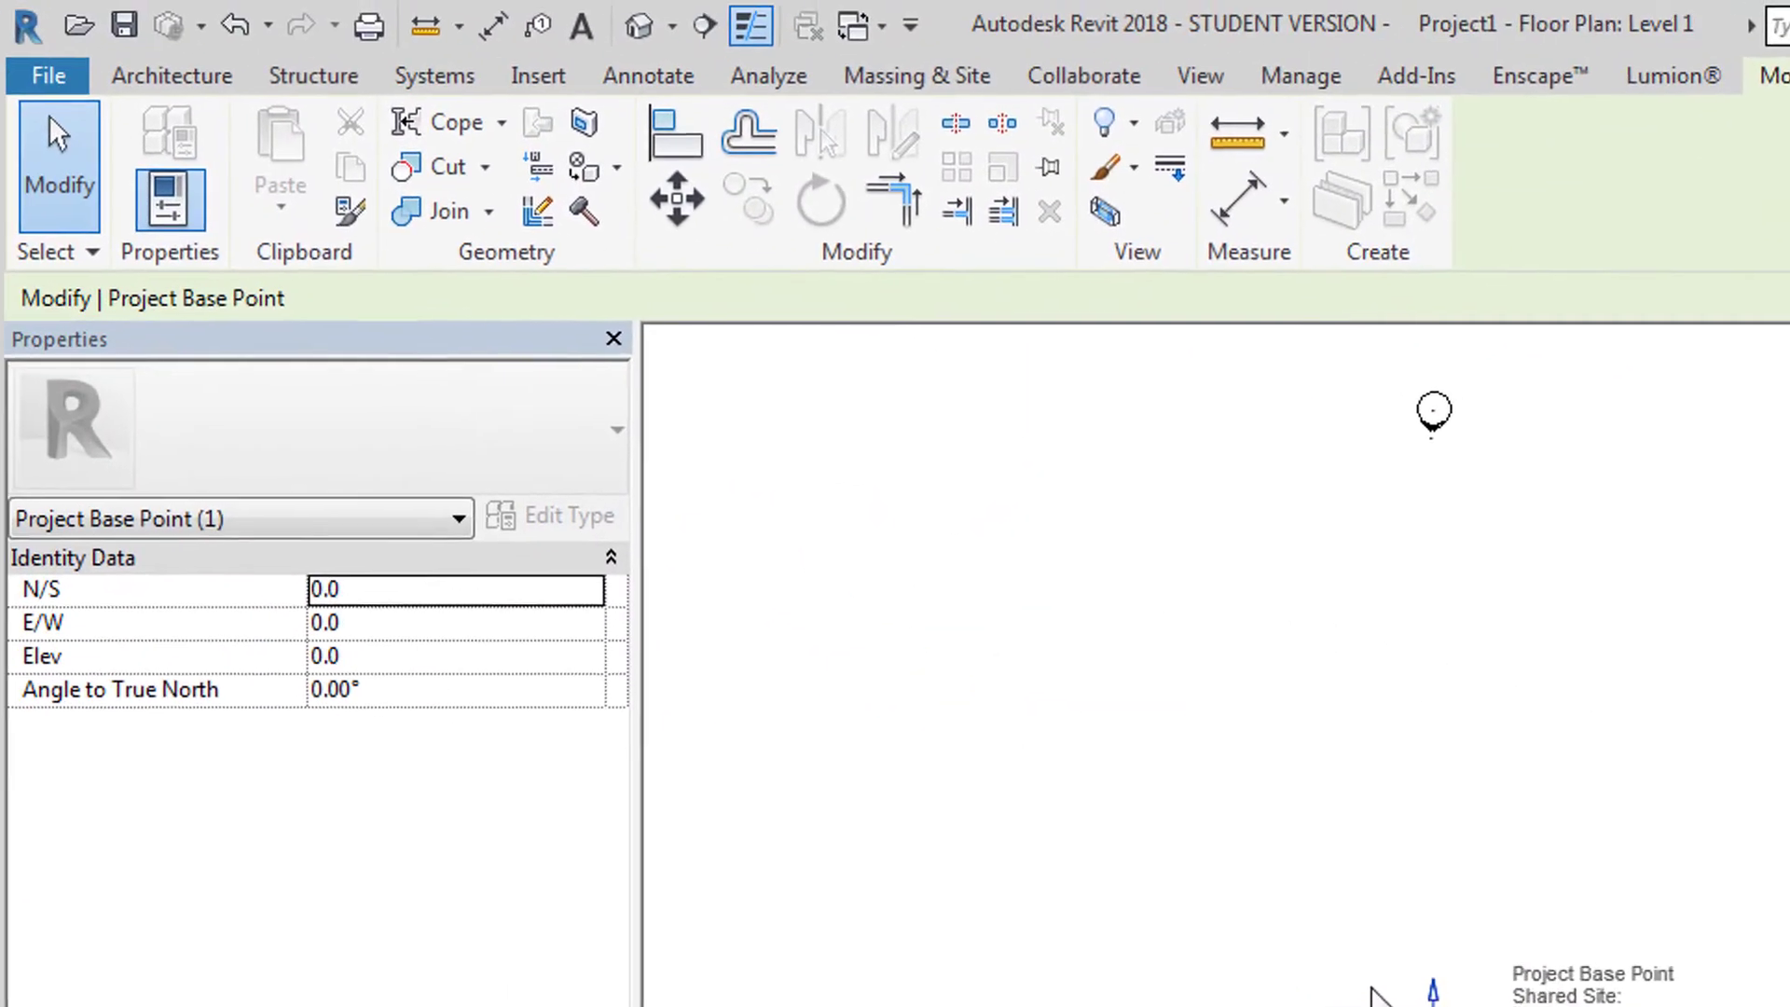
left_click(377, 602)
type("8")
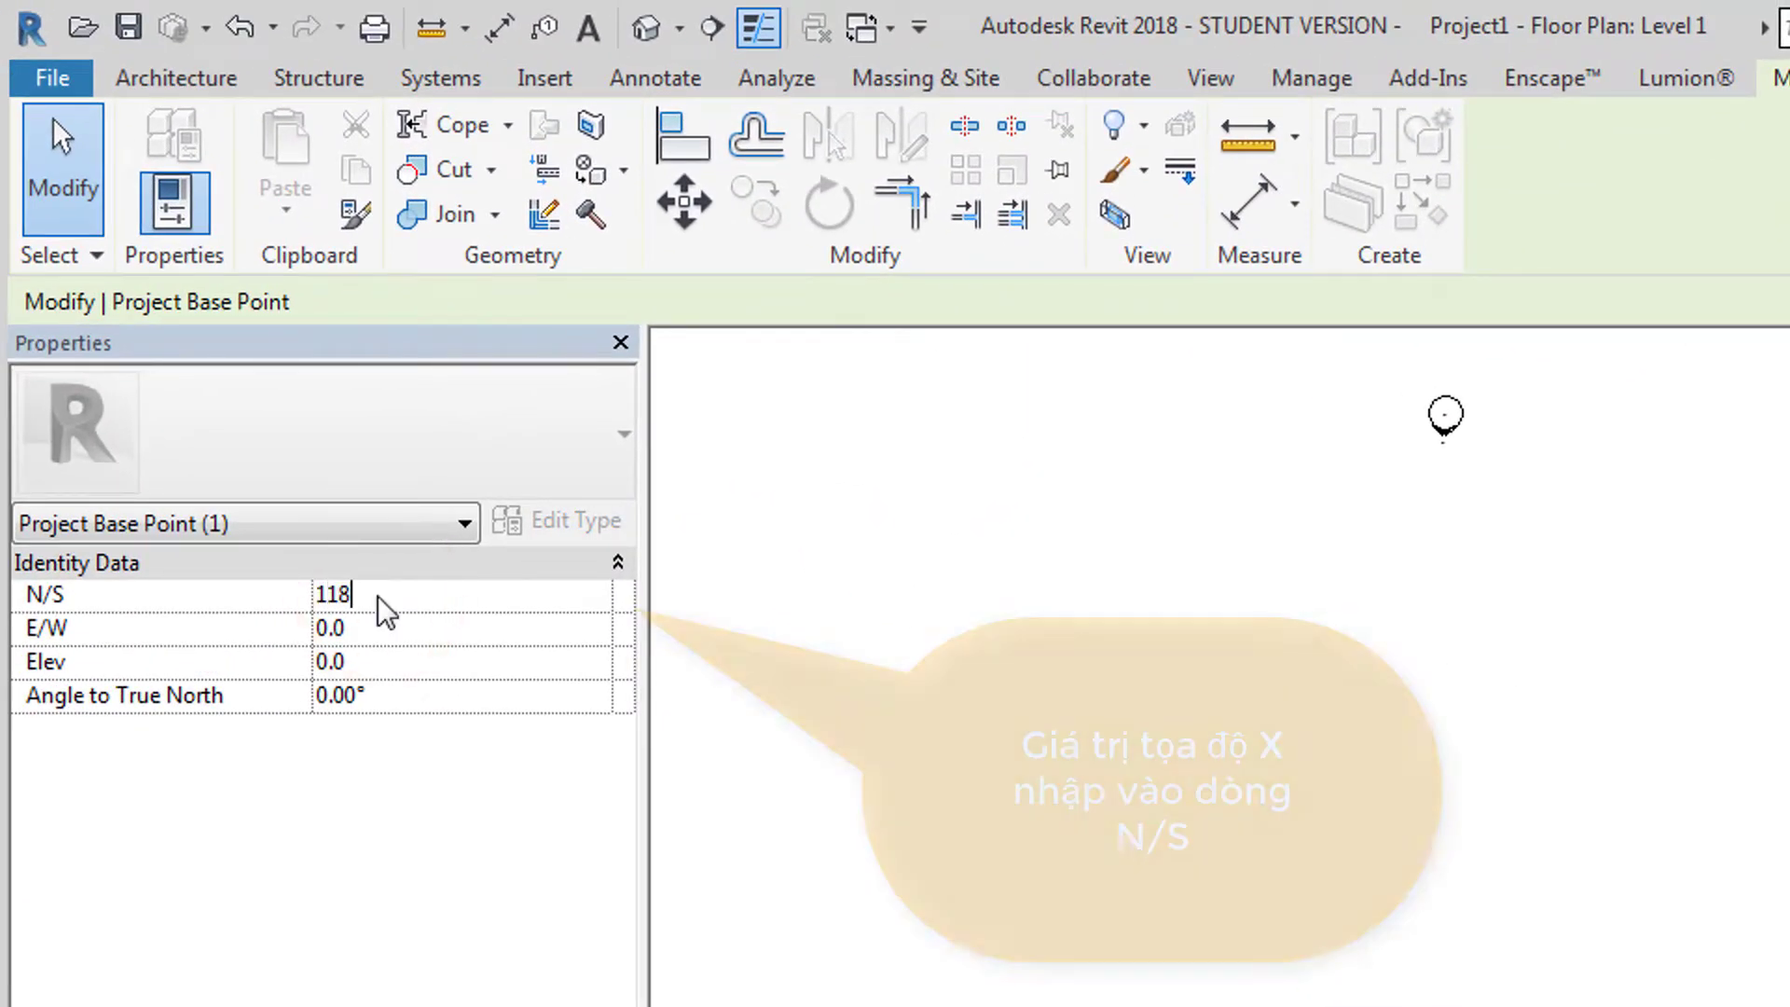
type("276")
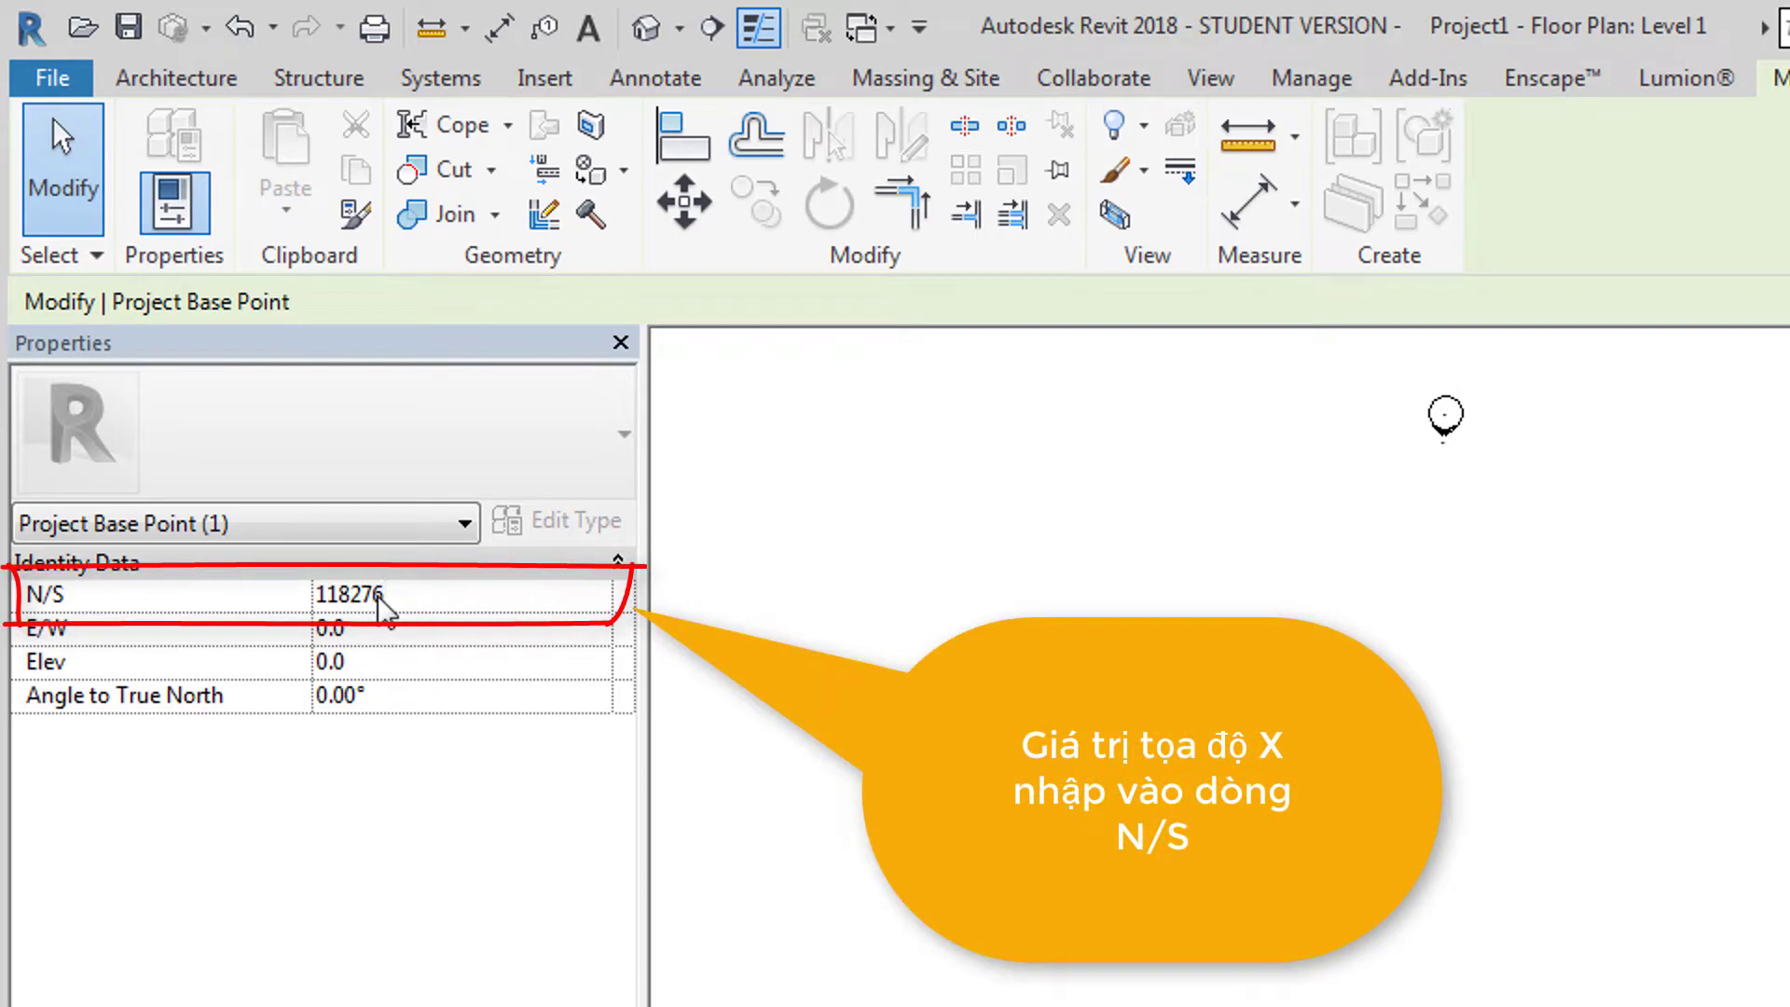
type("7893")
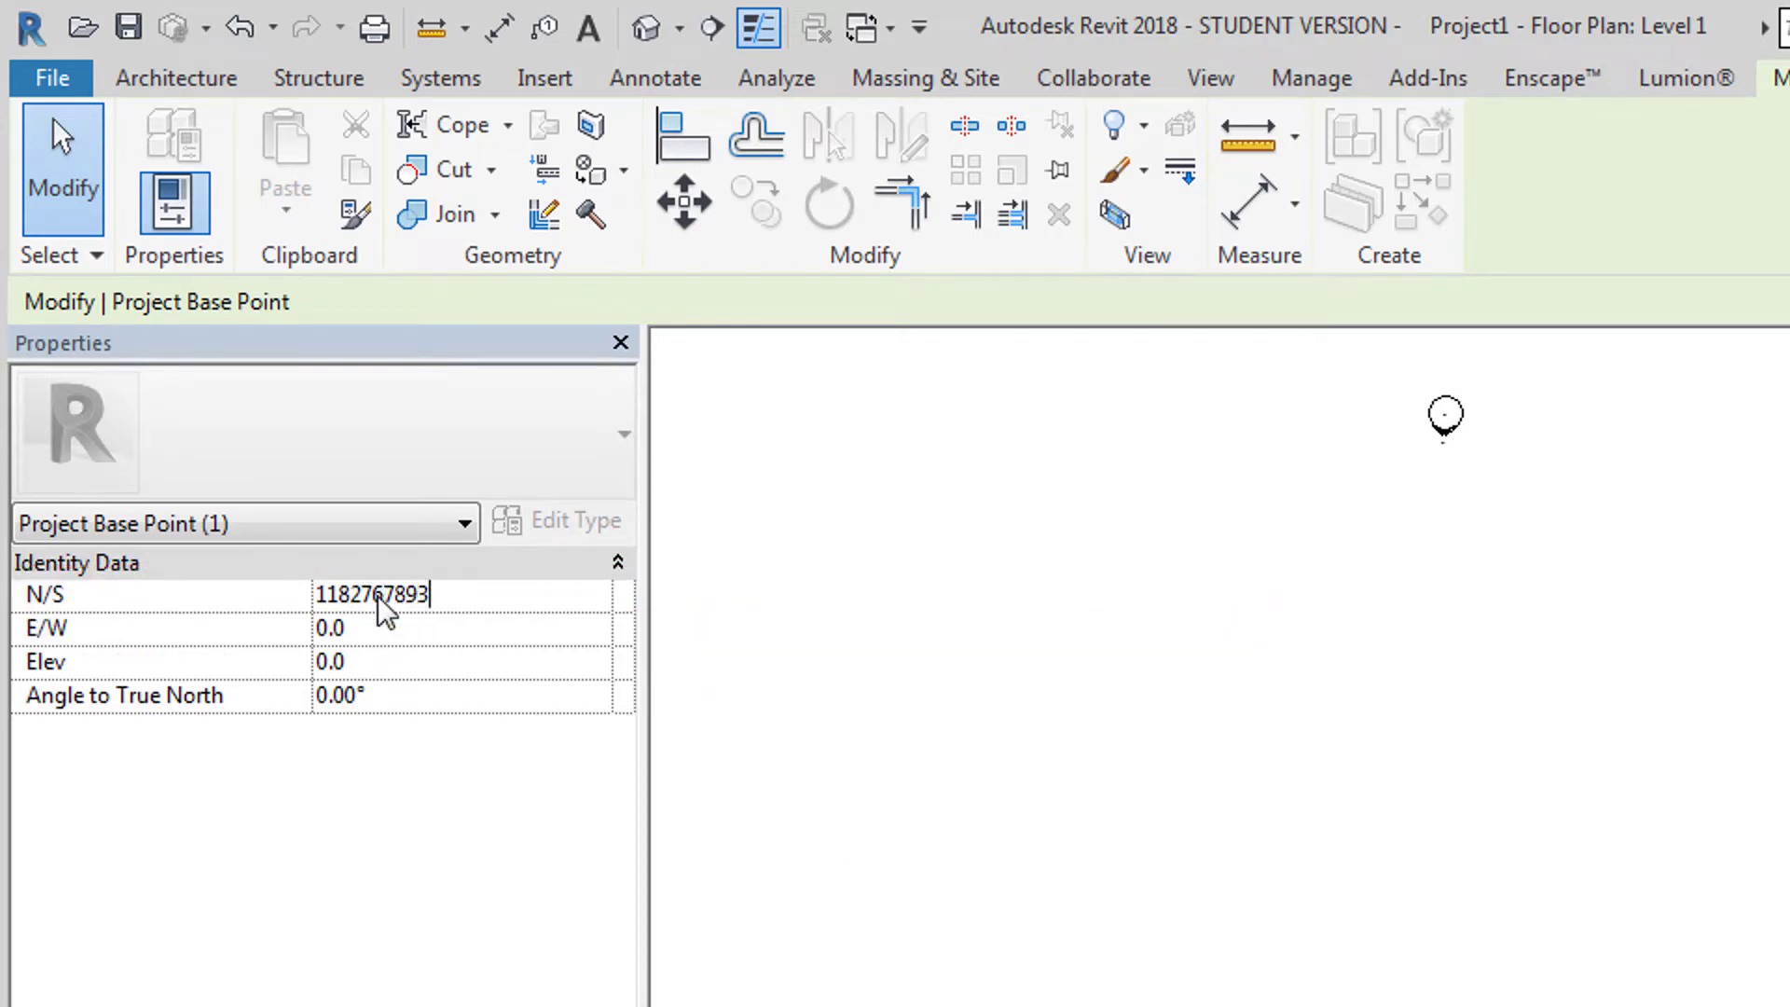
left_click(366, 627)
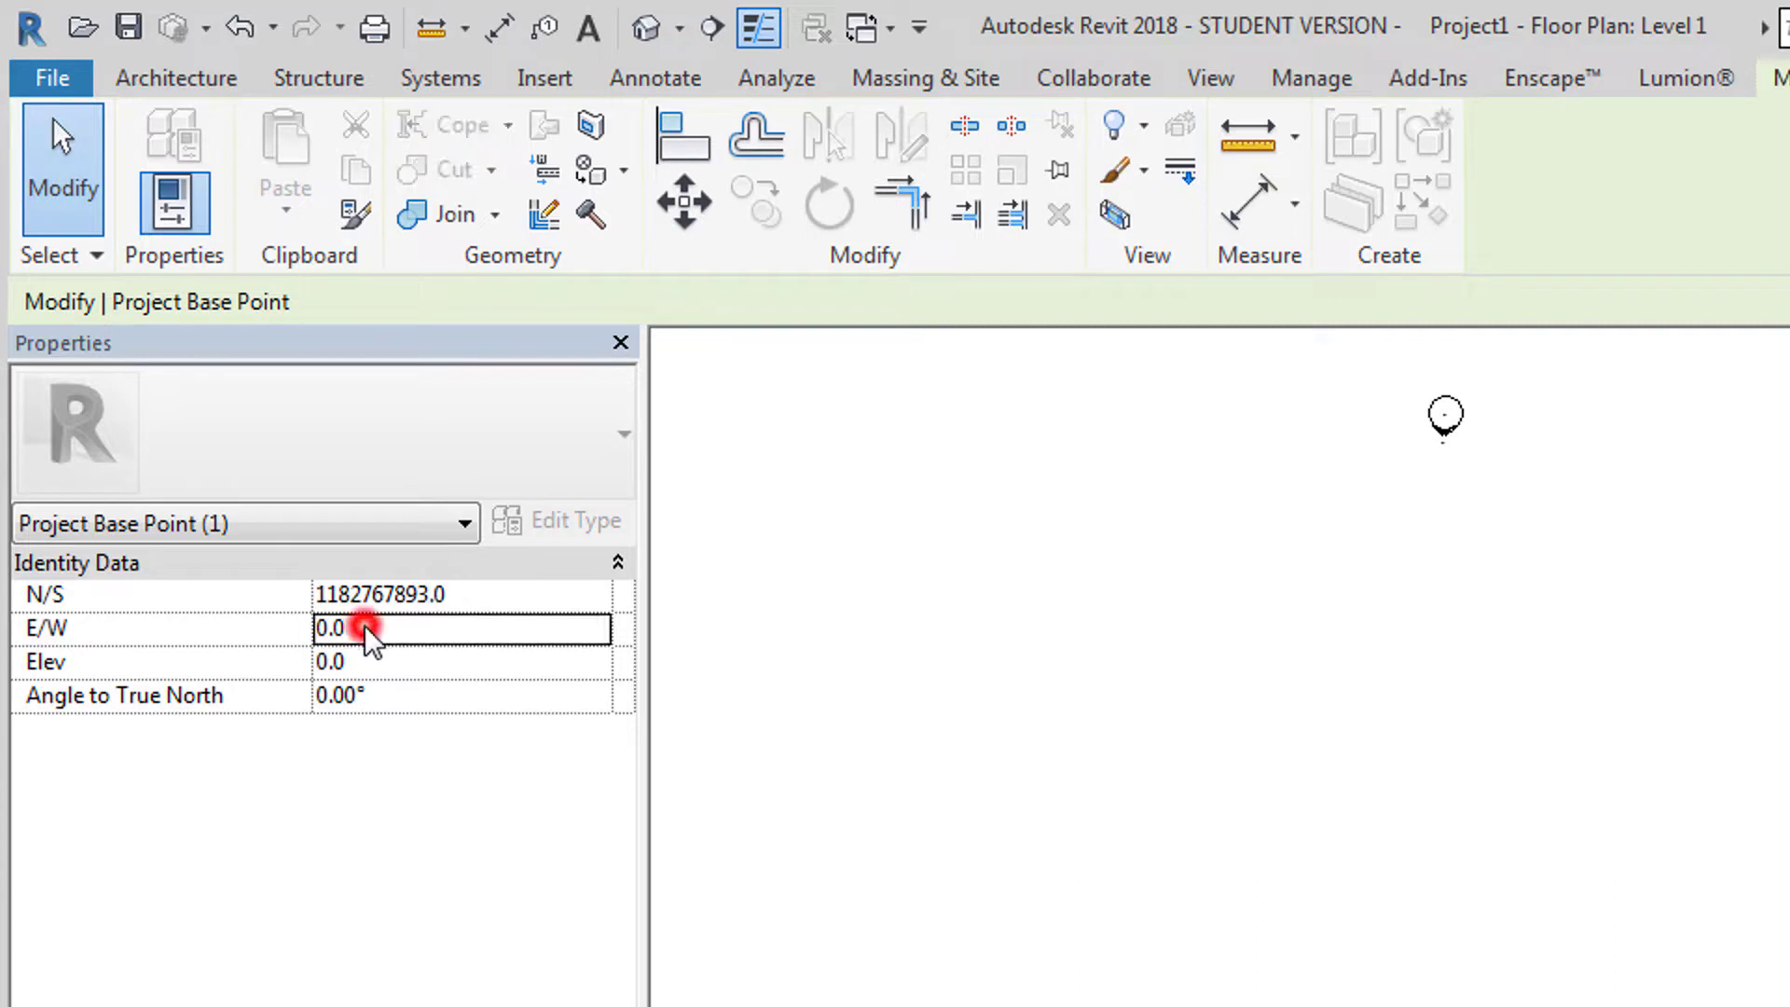
type("4")
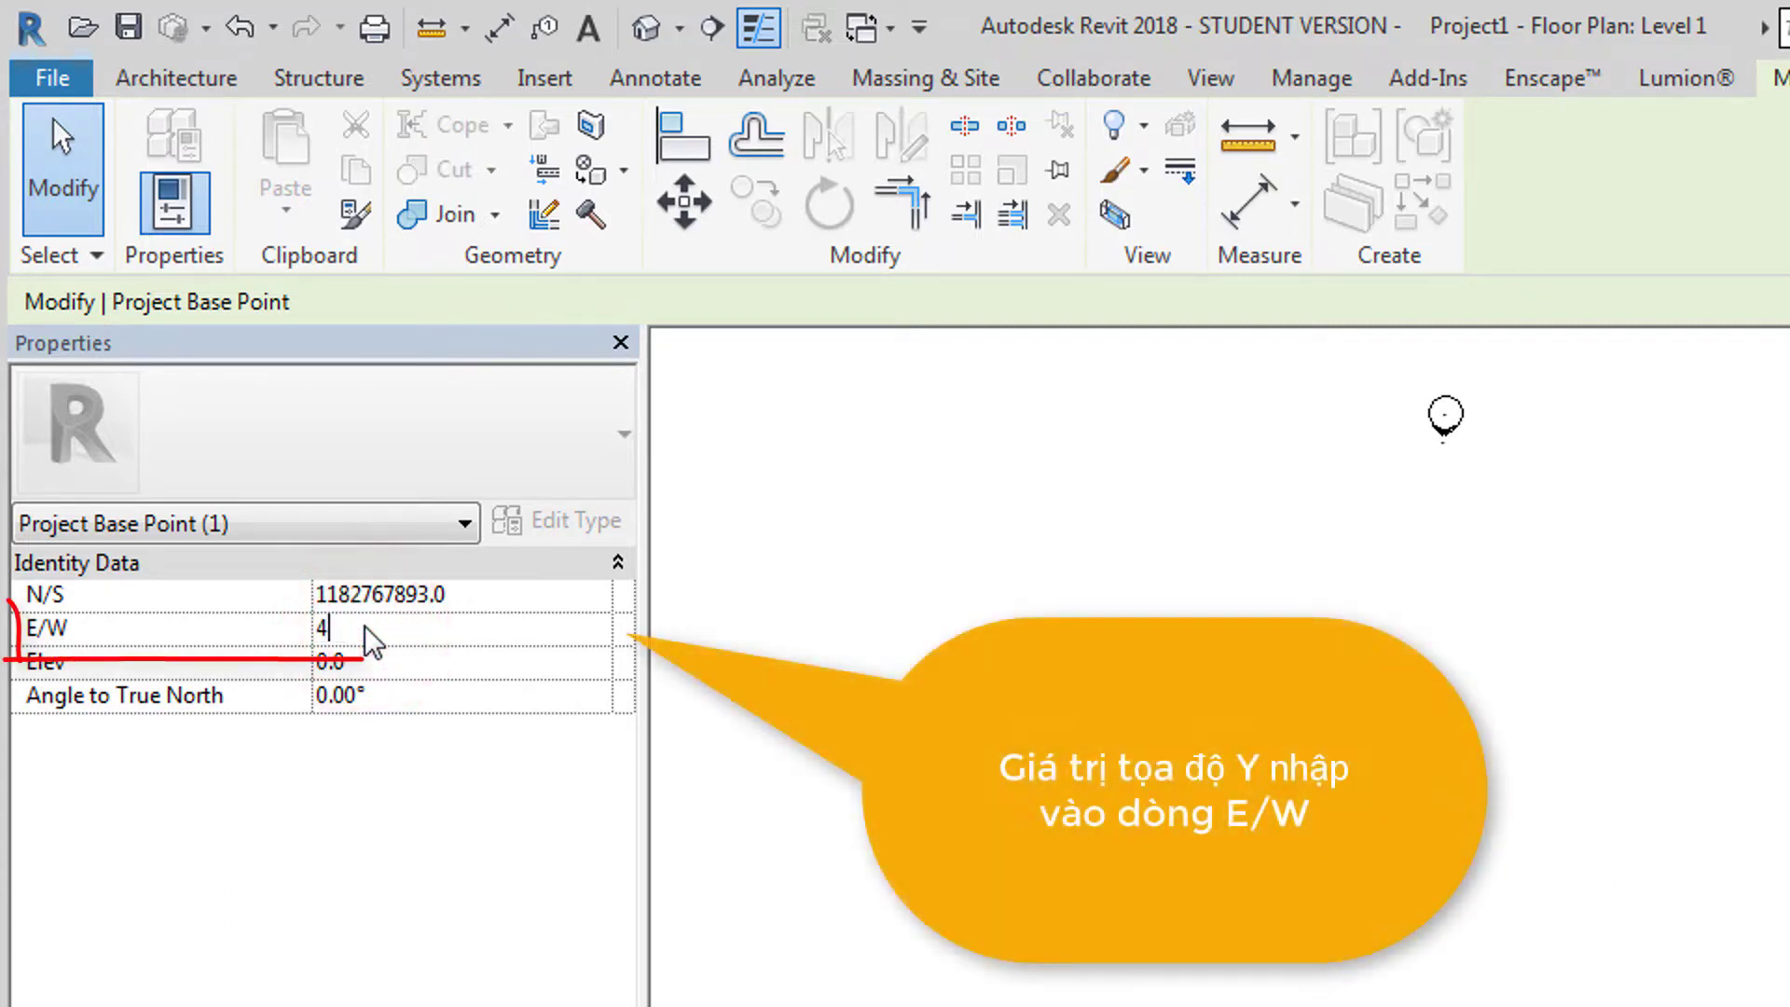
type("11")
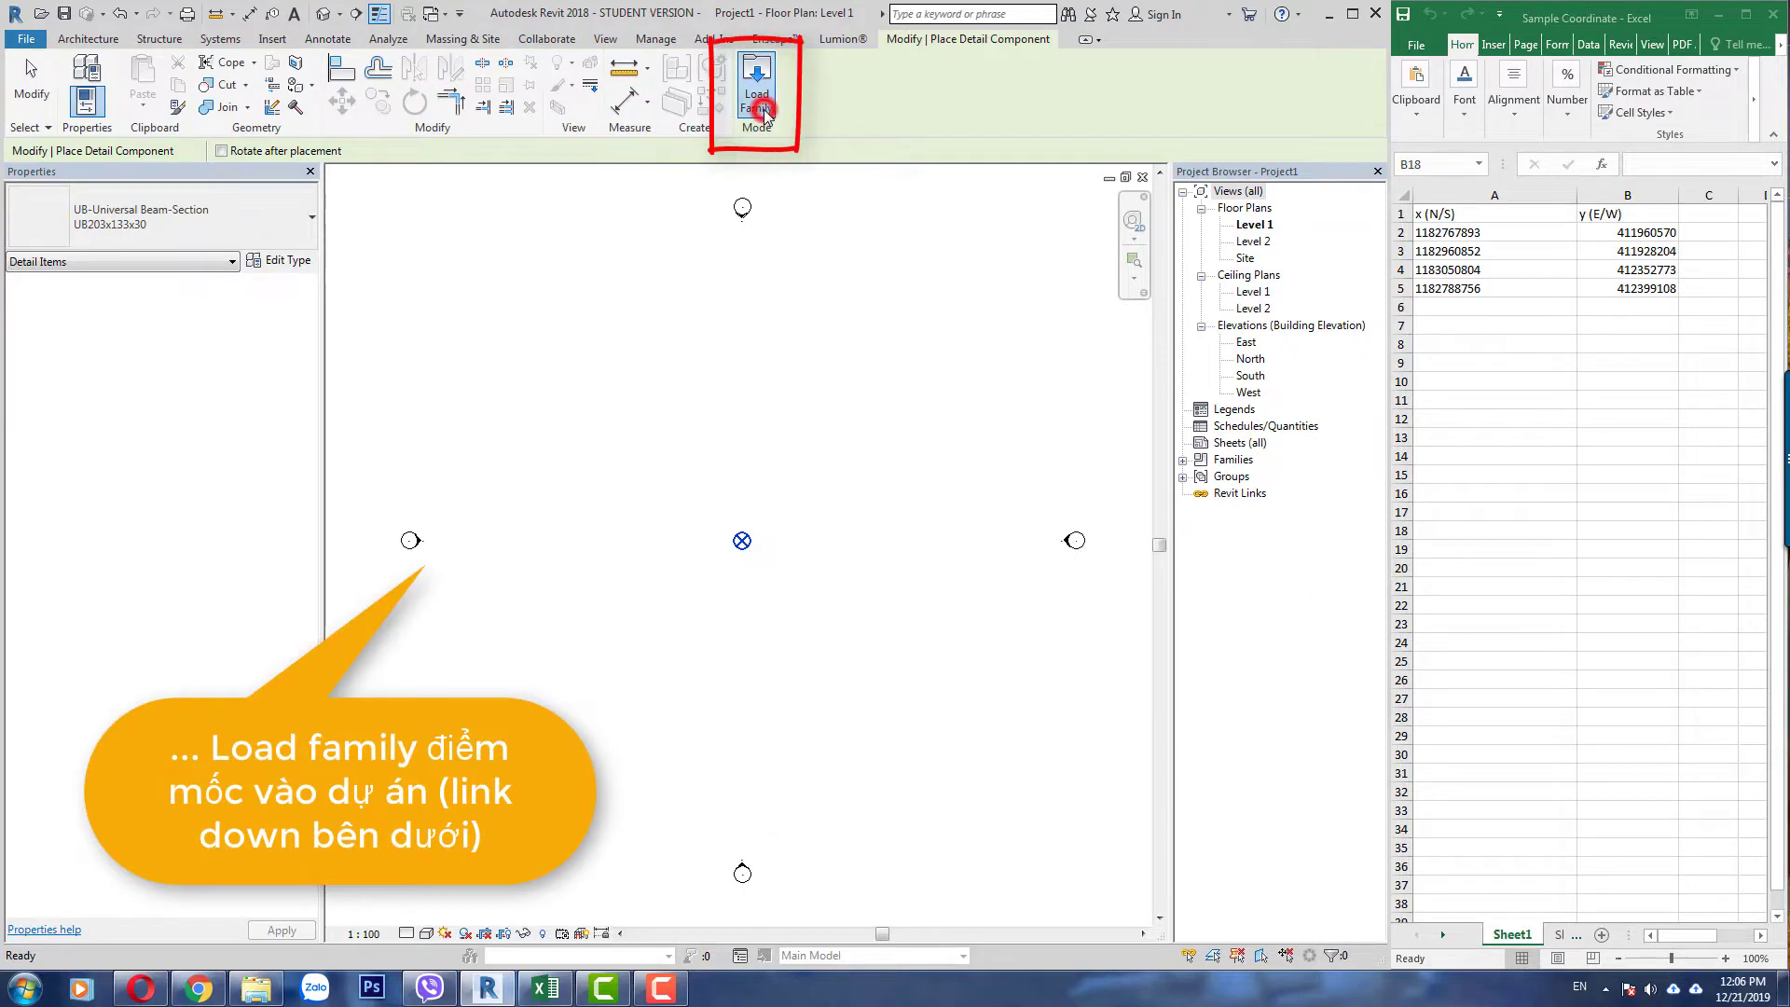
- Load the Boundary Point_BIM.A family and place one on the Project Base Point
left_click(757, 101)
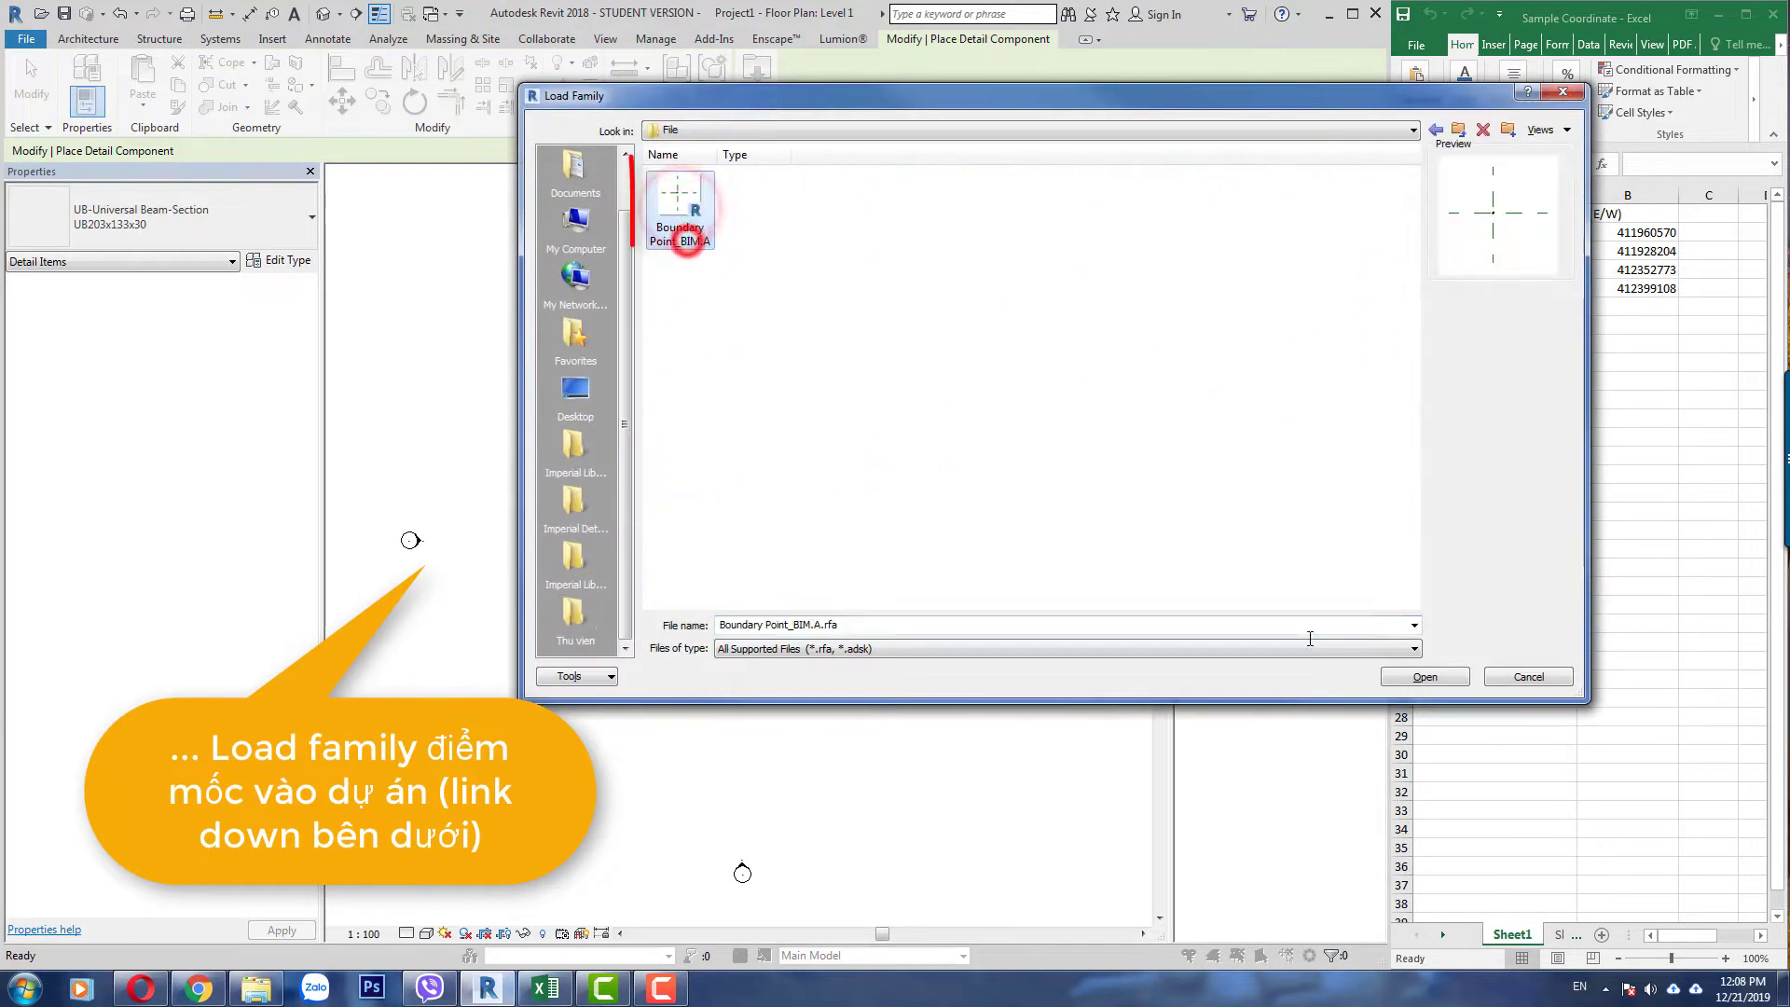
left_click(1388, 681)
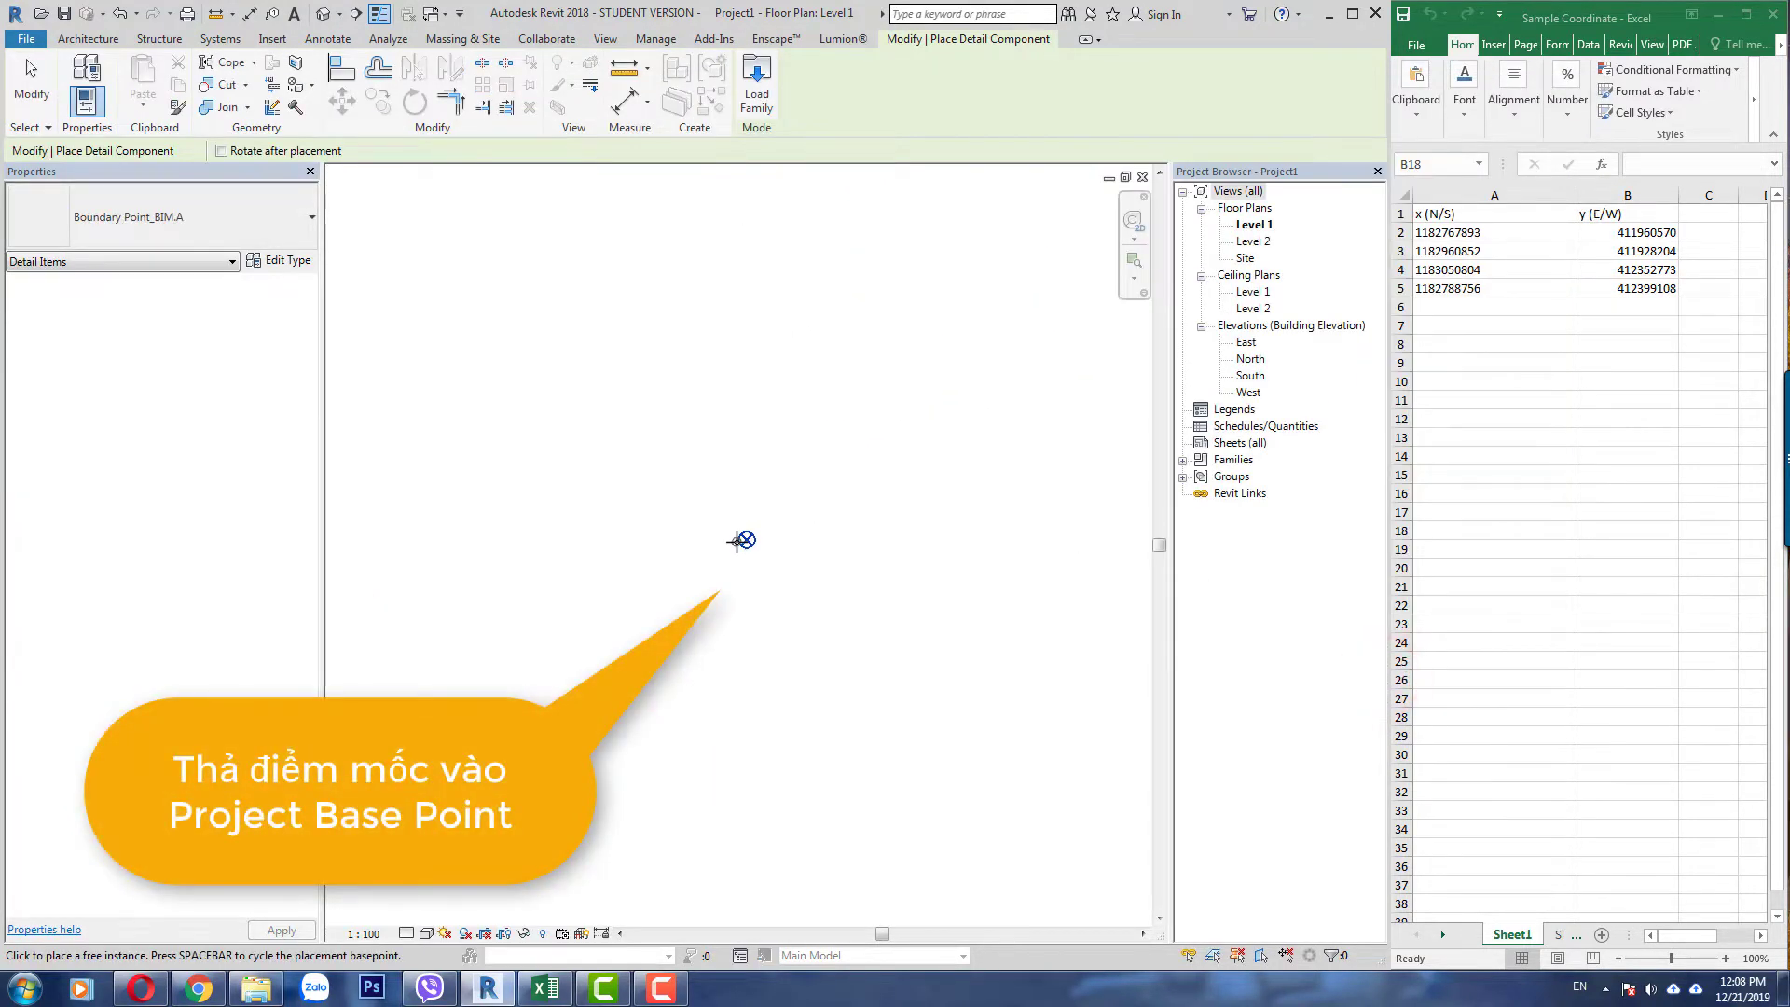
scroll(746, 541, "up", 5)
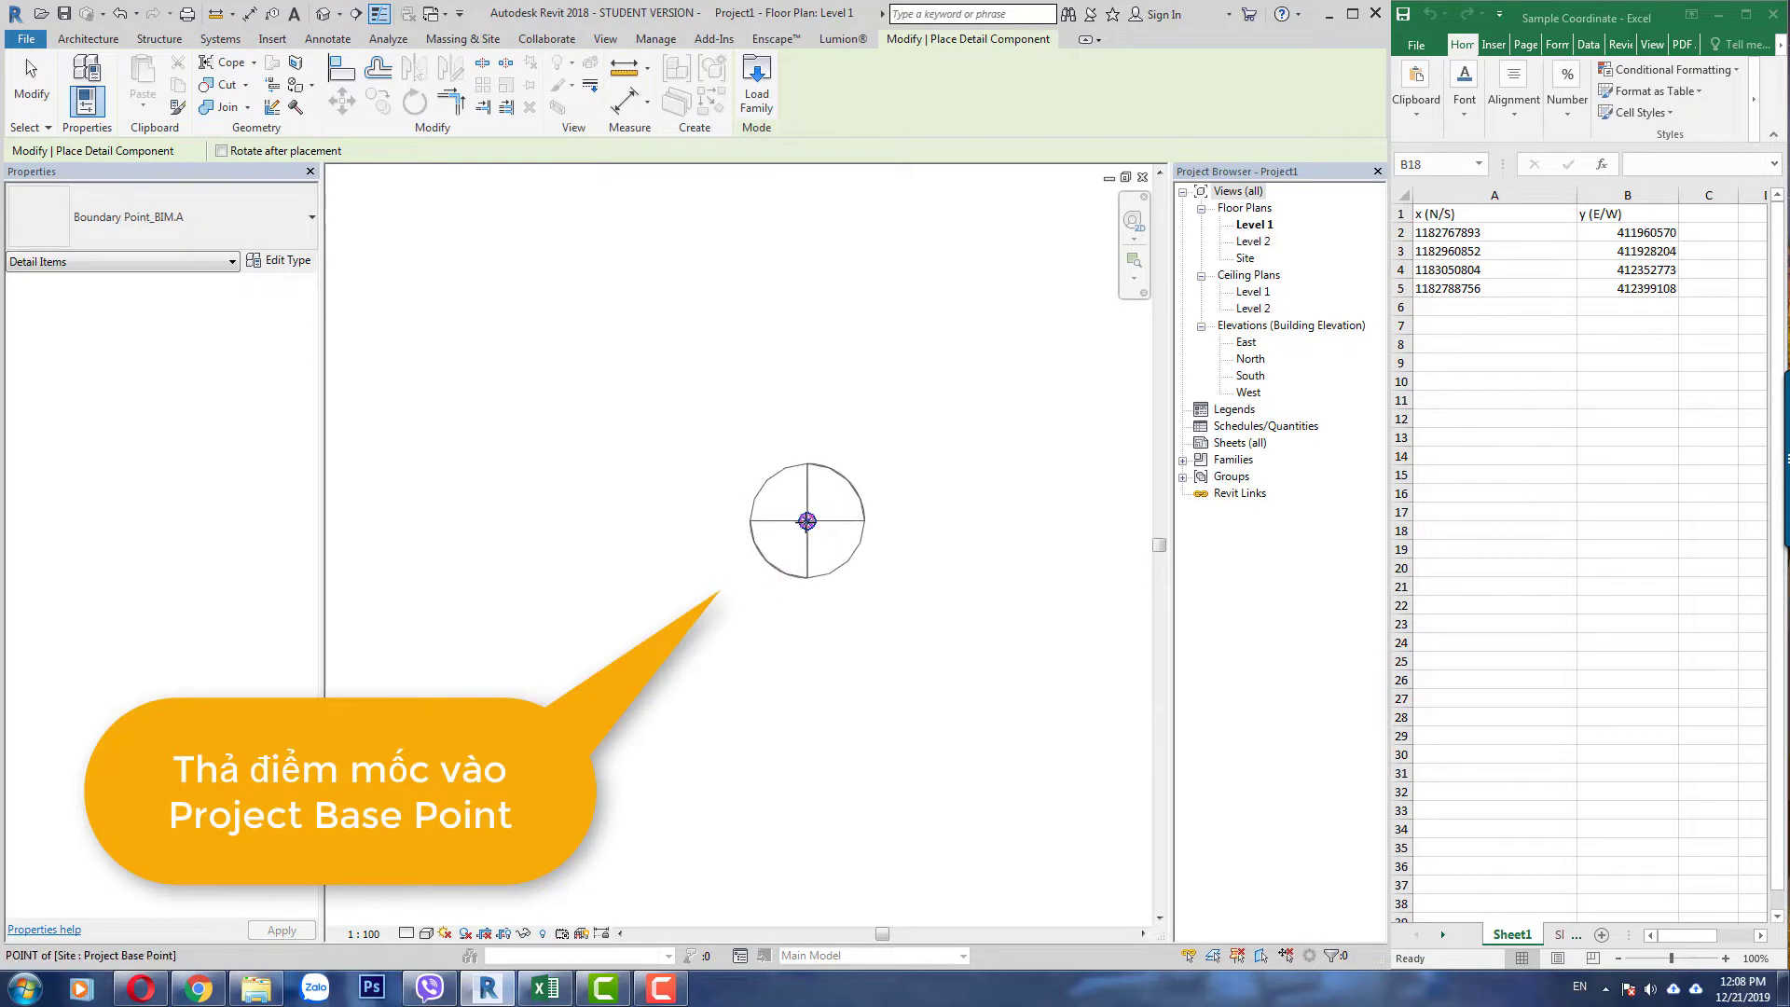
left_click(755, 526)
key("Escape")
scroll(709, 522, "up", 3)
left_click(711, 499)
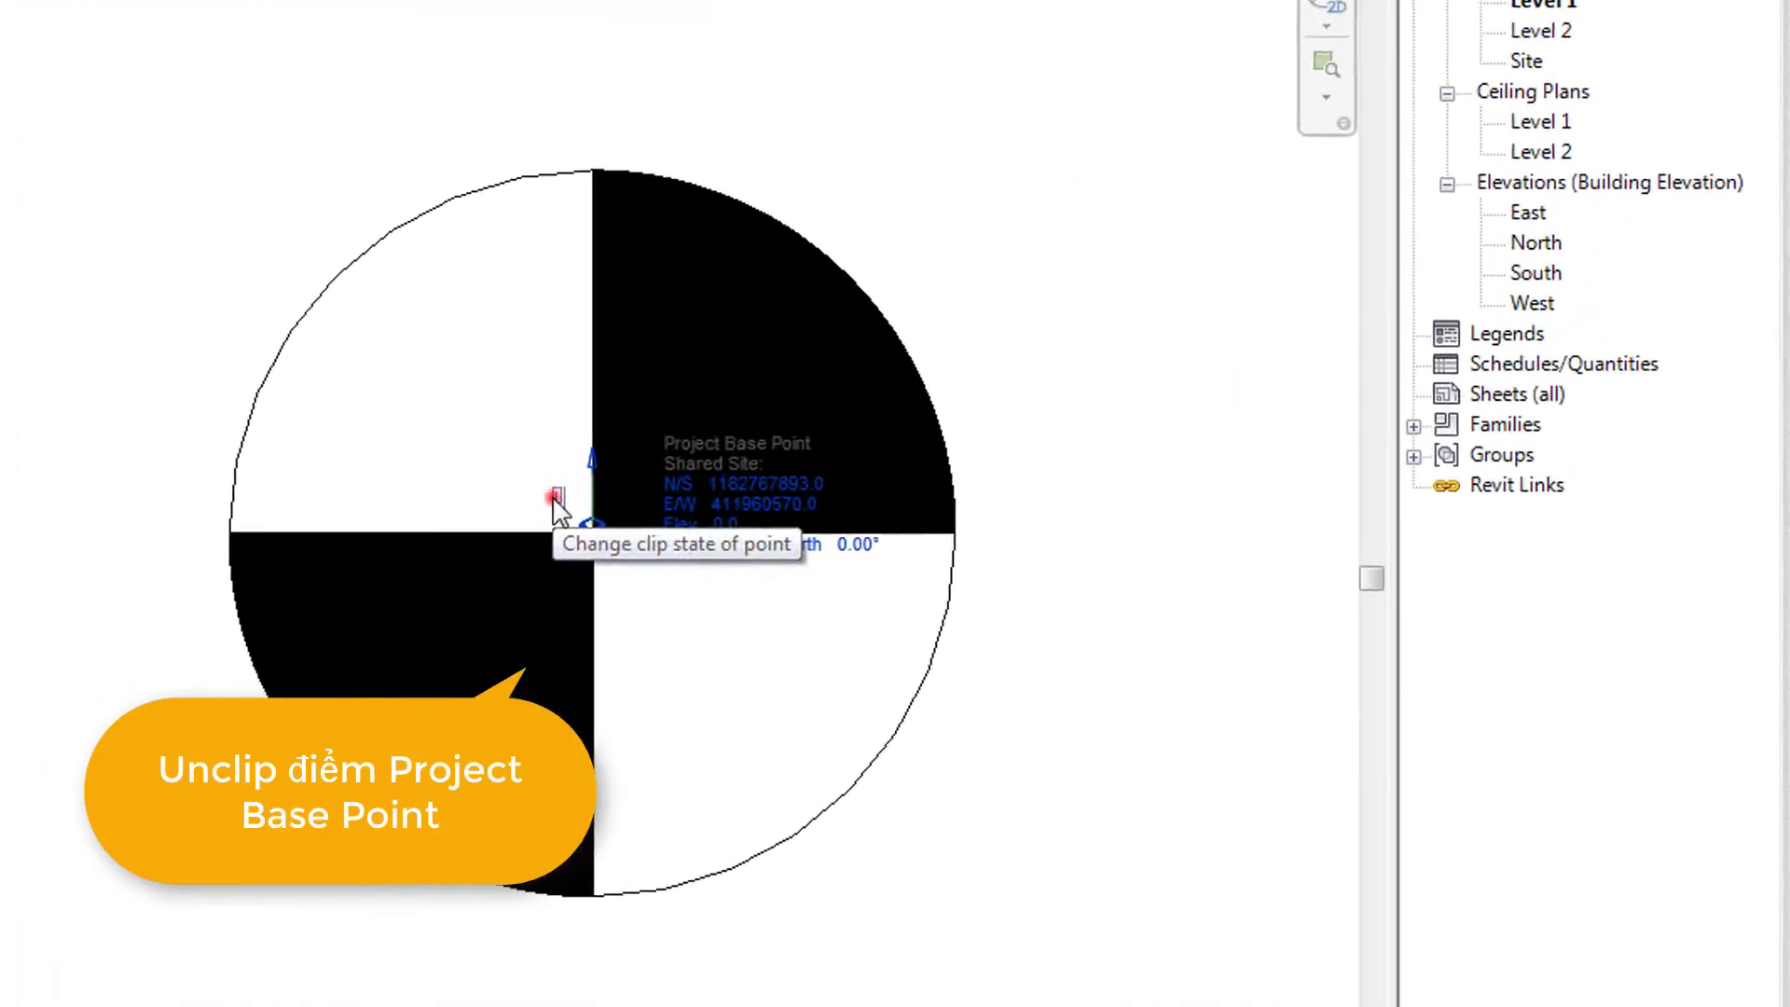
left_click(557, 497)
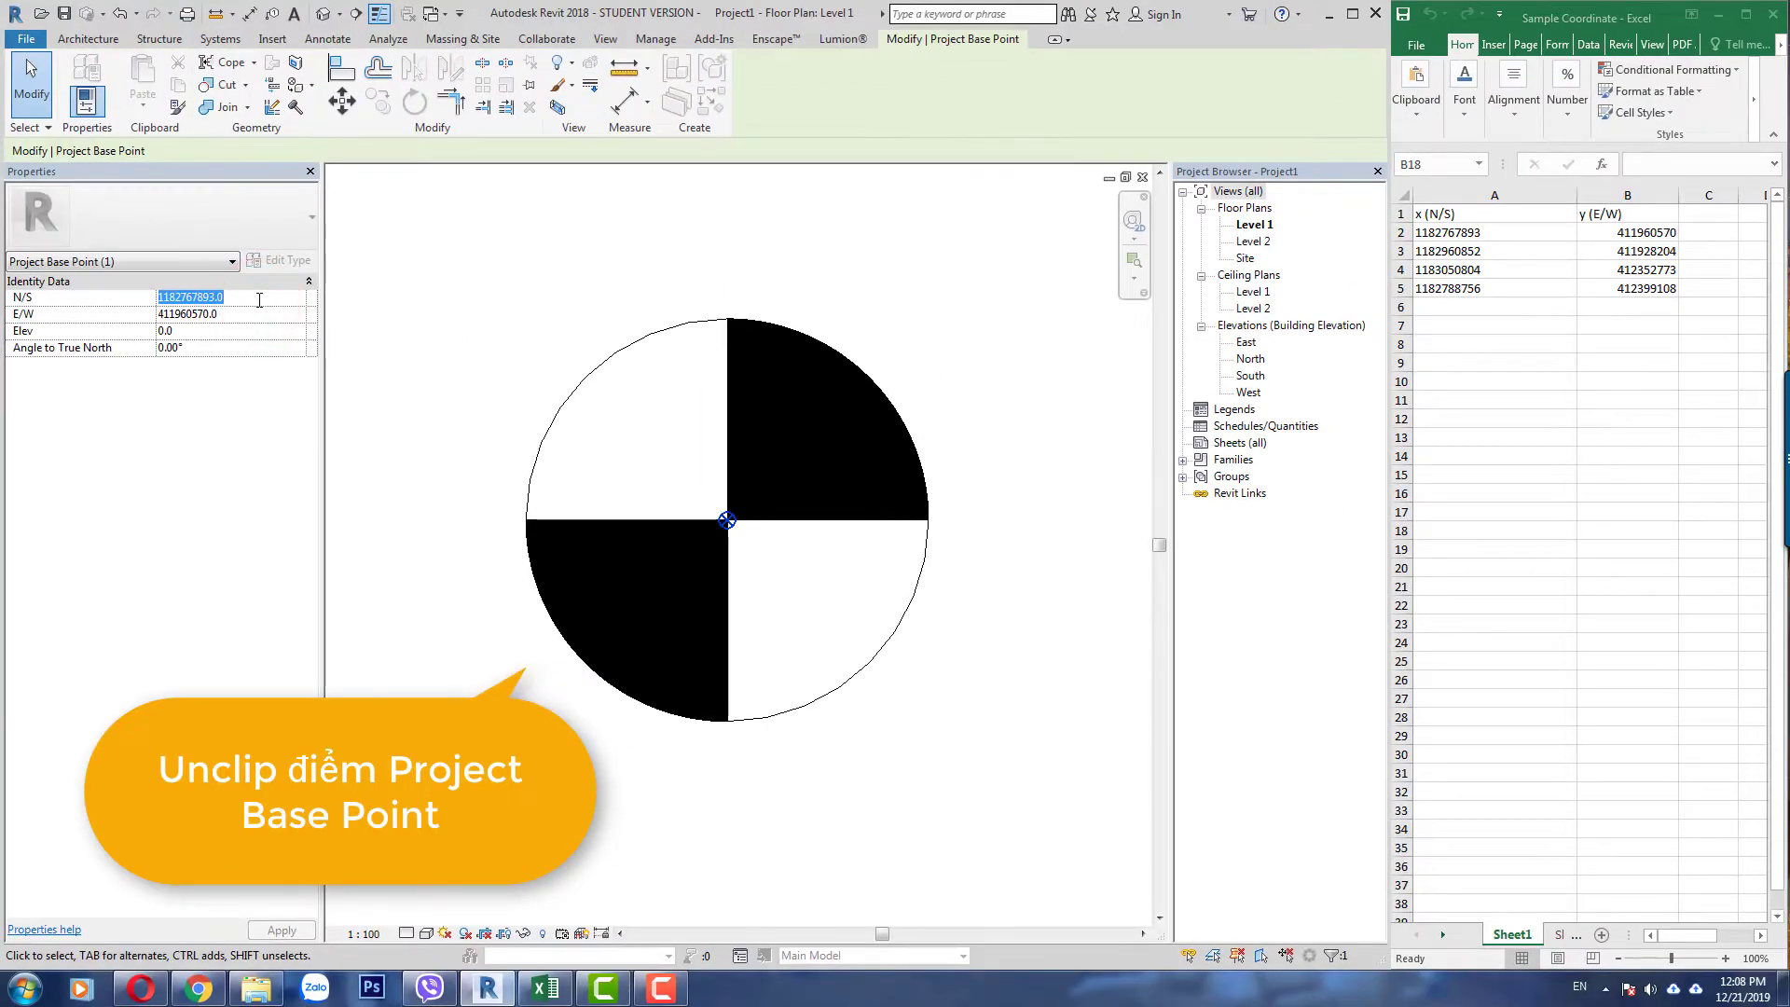
type("1187")
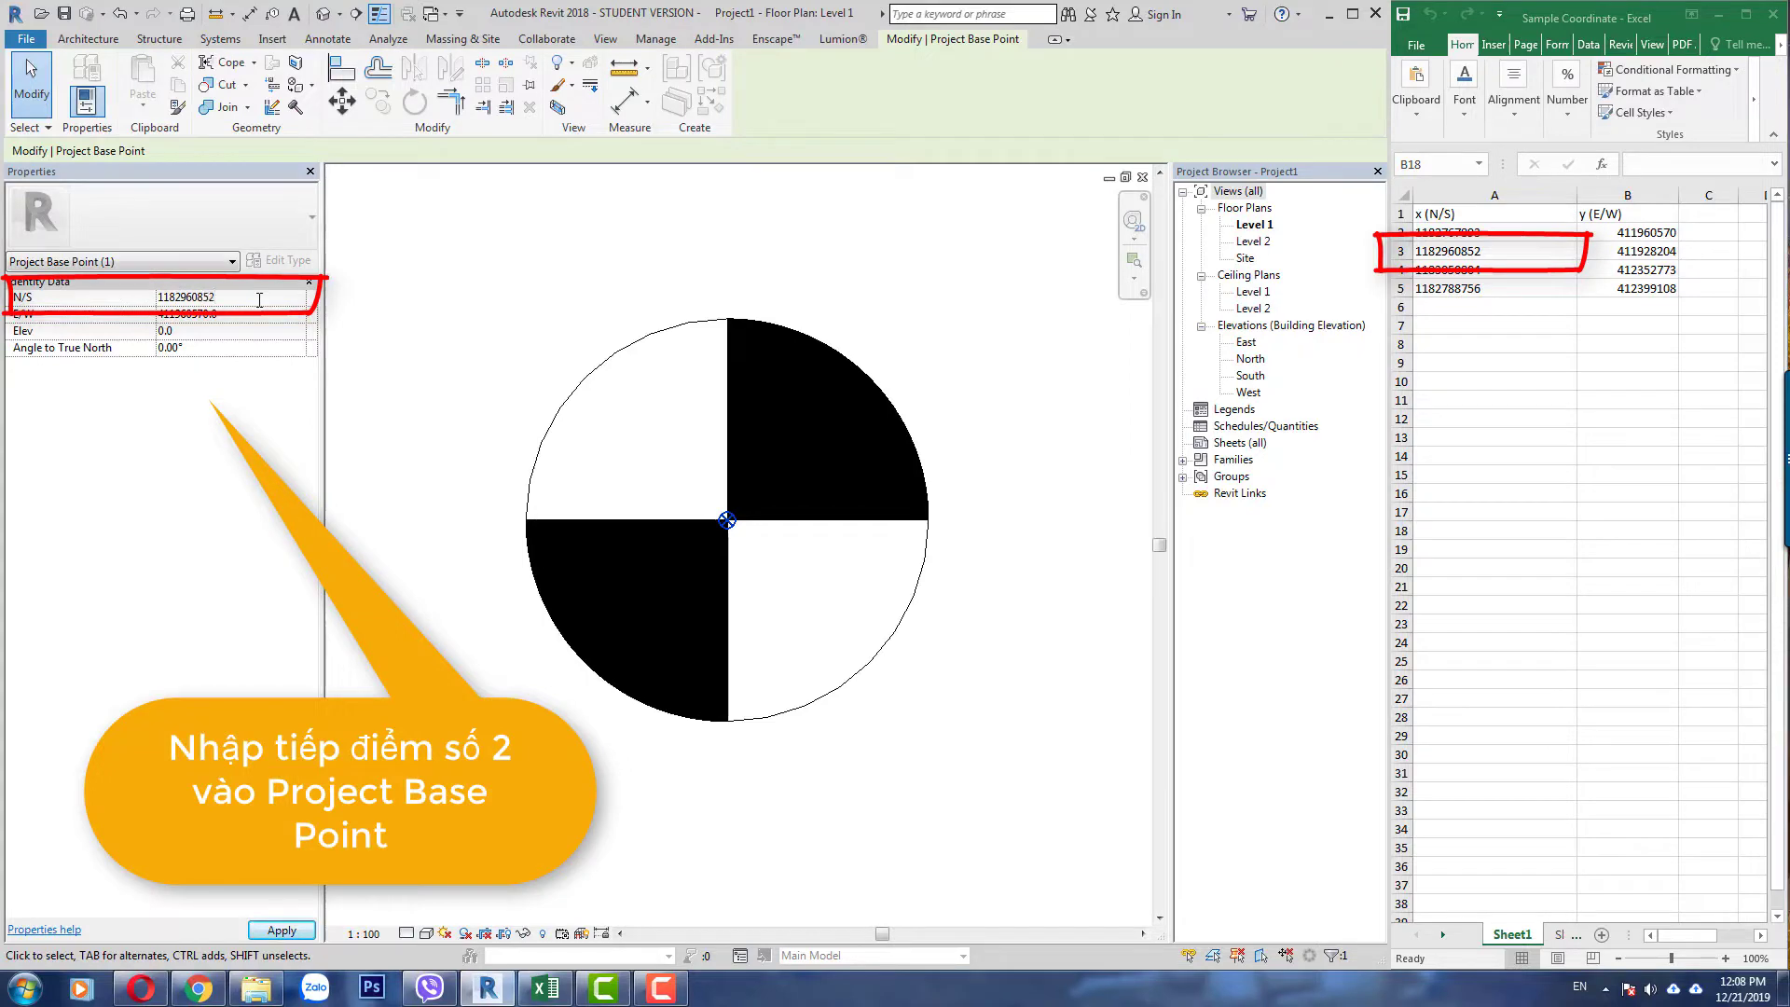
left_click(246, 317)
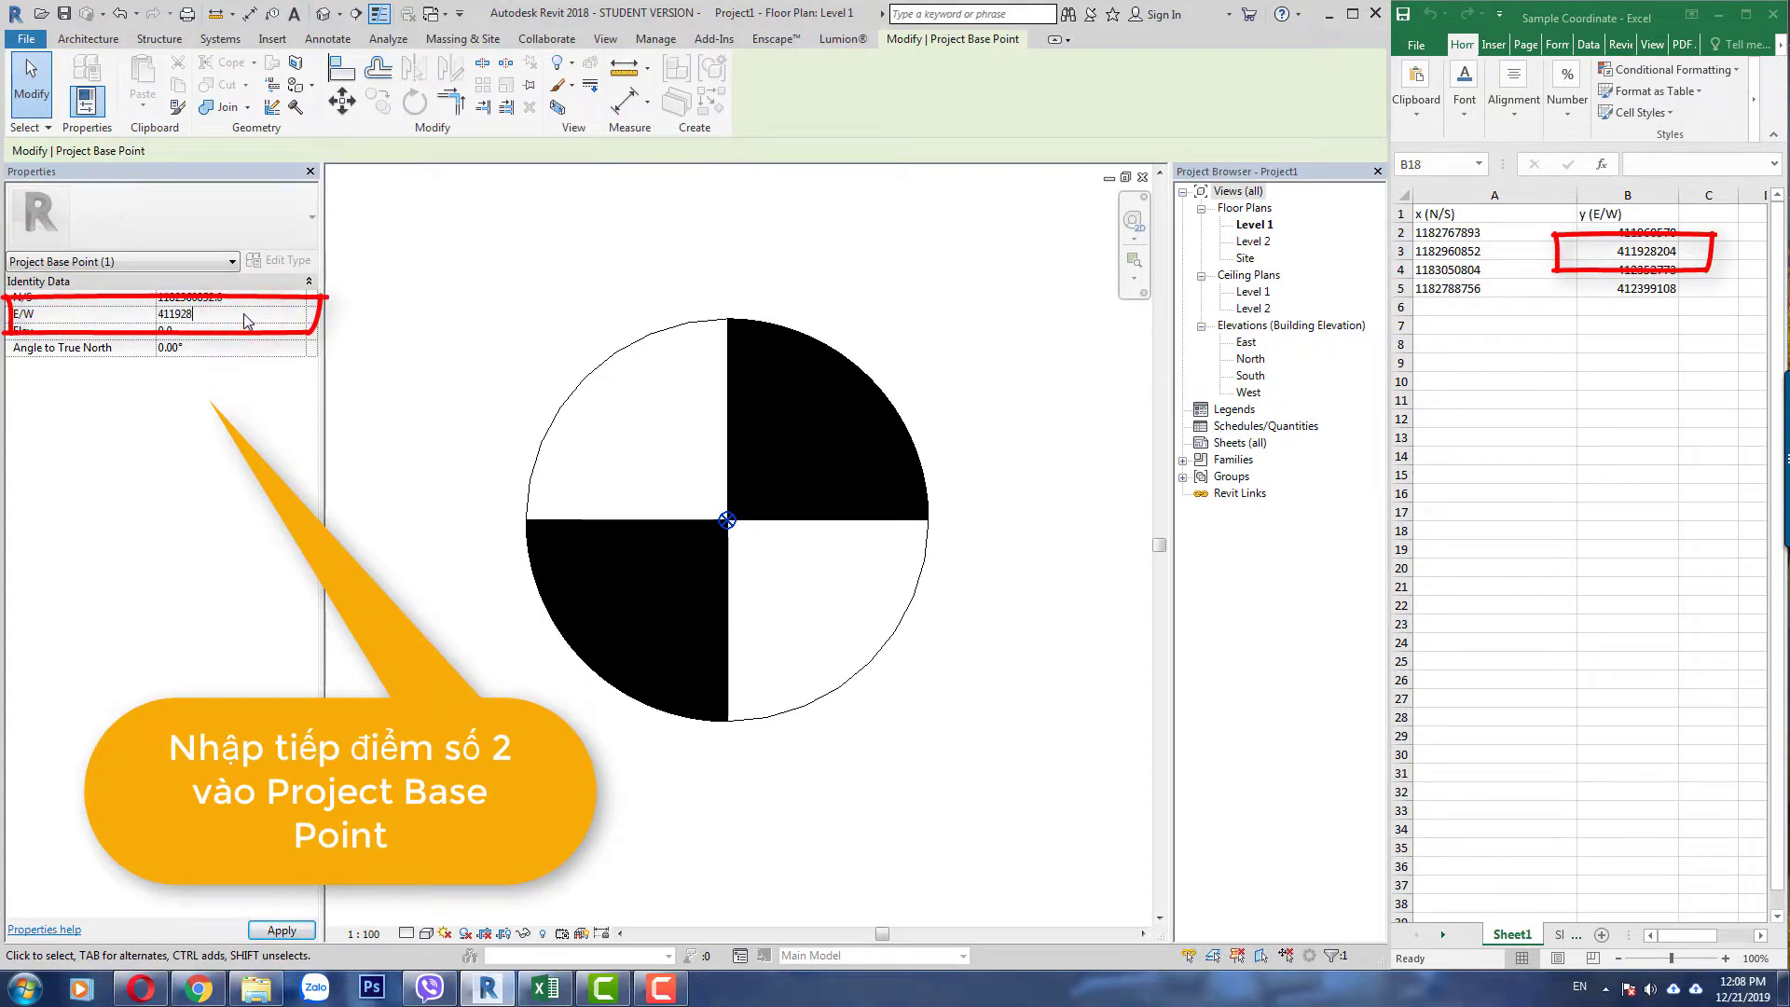
left_click(494, 366)
- Set Level 1 scale to 1:5000 and hide the Elevations annotation category
left_click(353, 936)
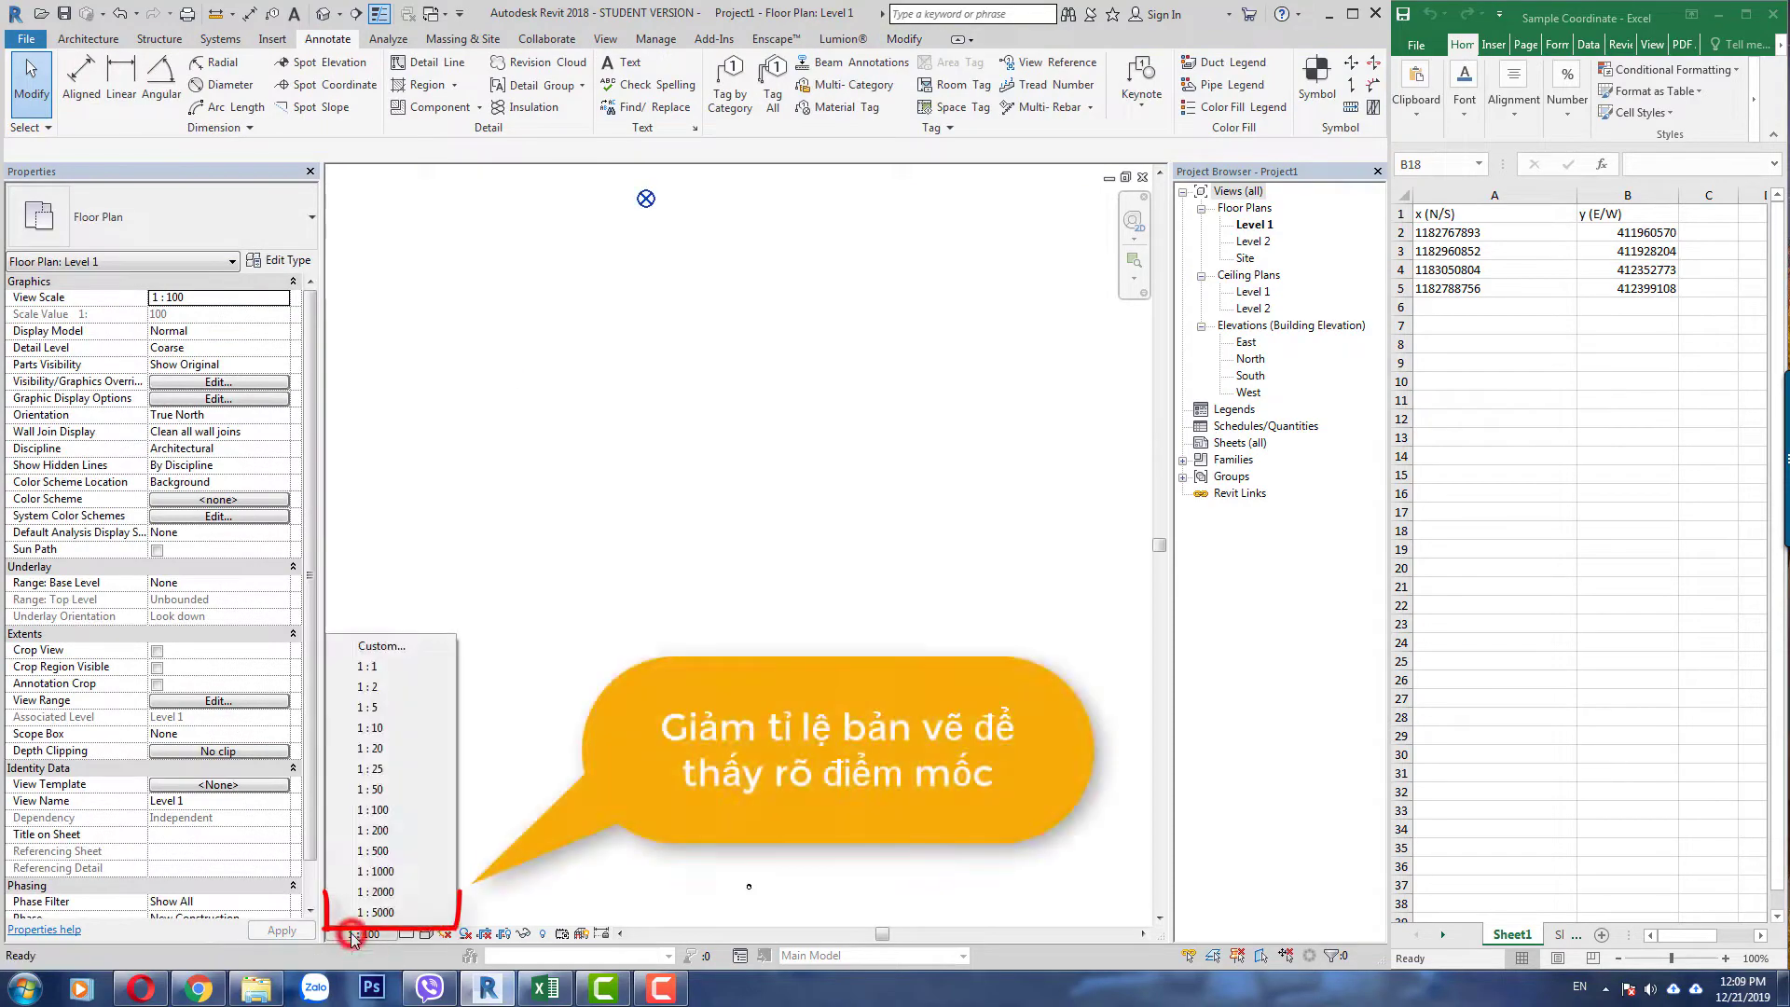
left_click(365, 913)
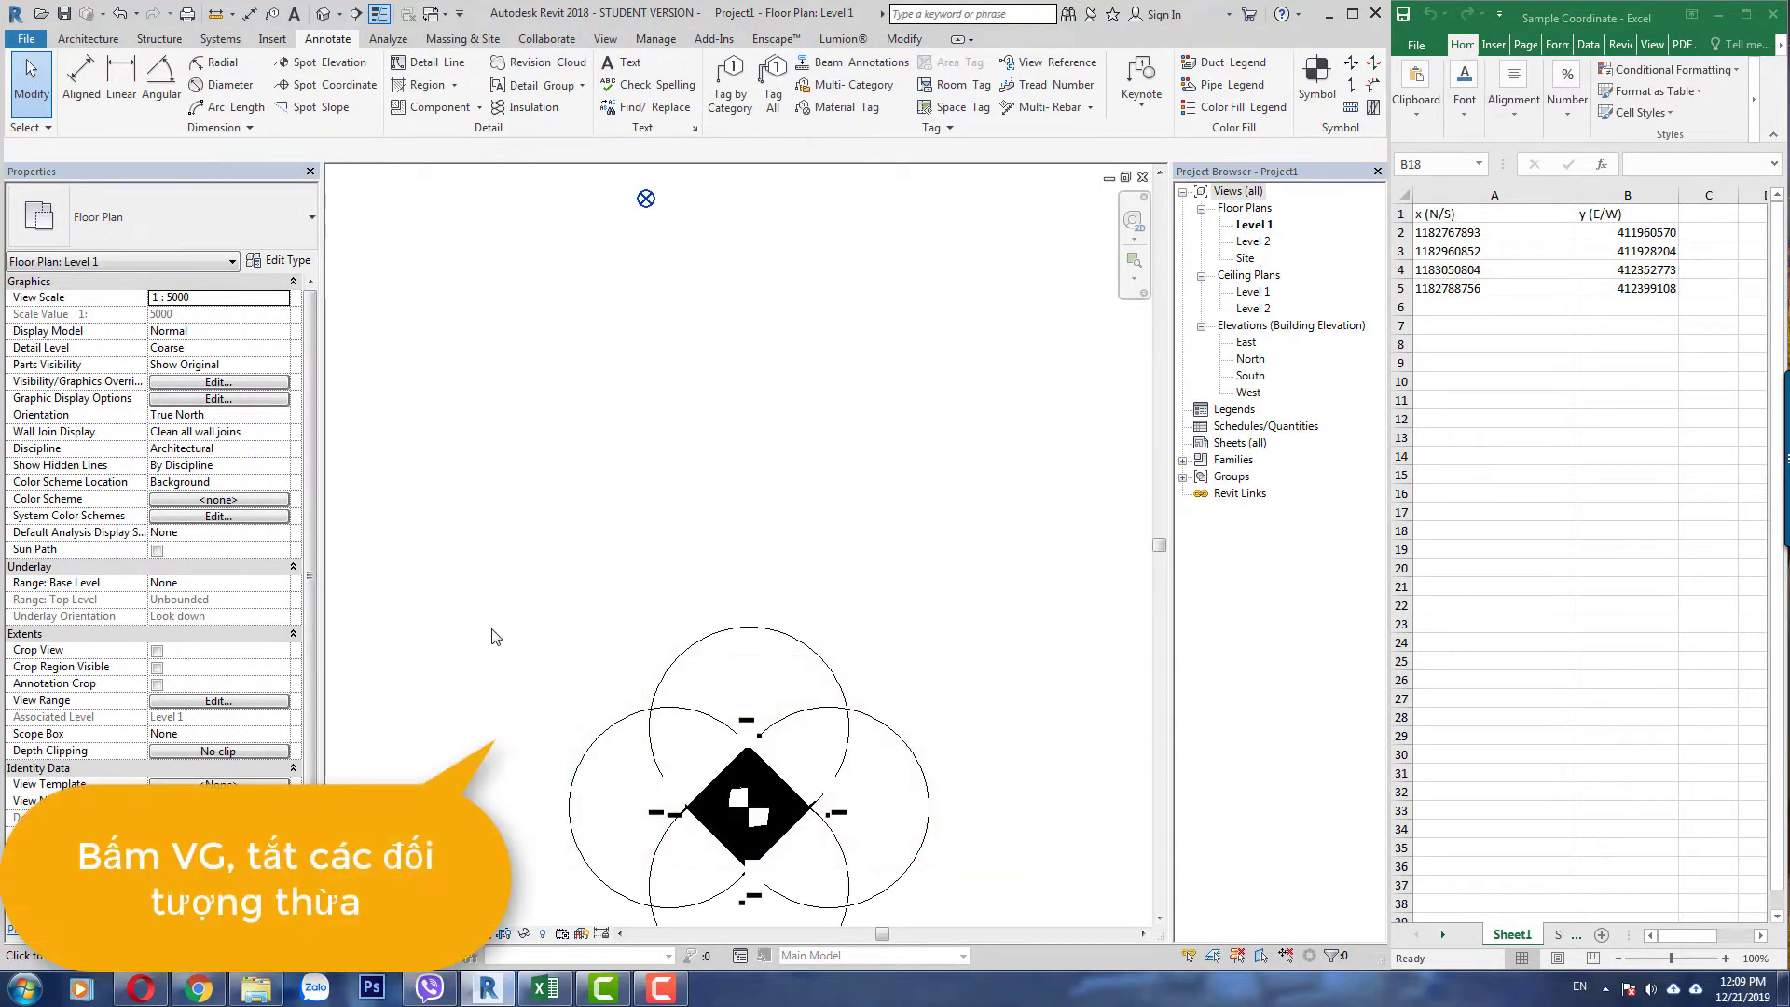
key("v")
key("g")
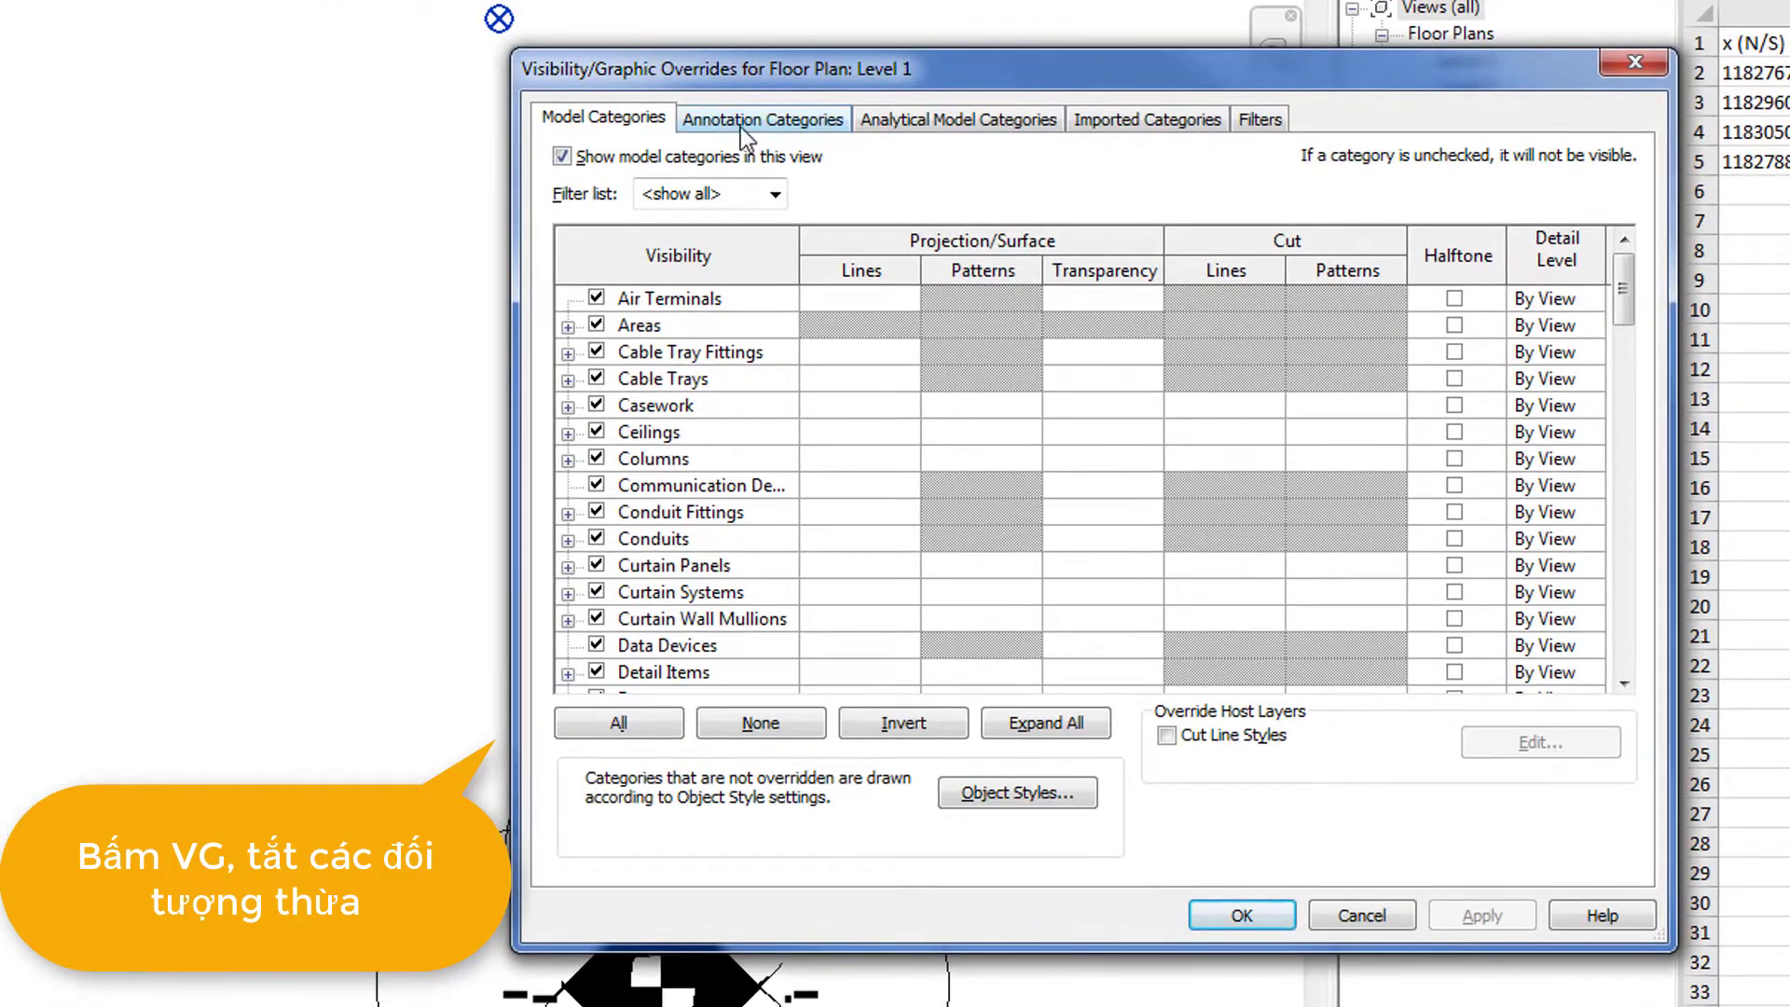
left_click(740, 127)
left_click(711, 351)
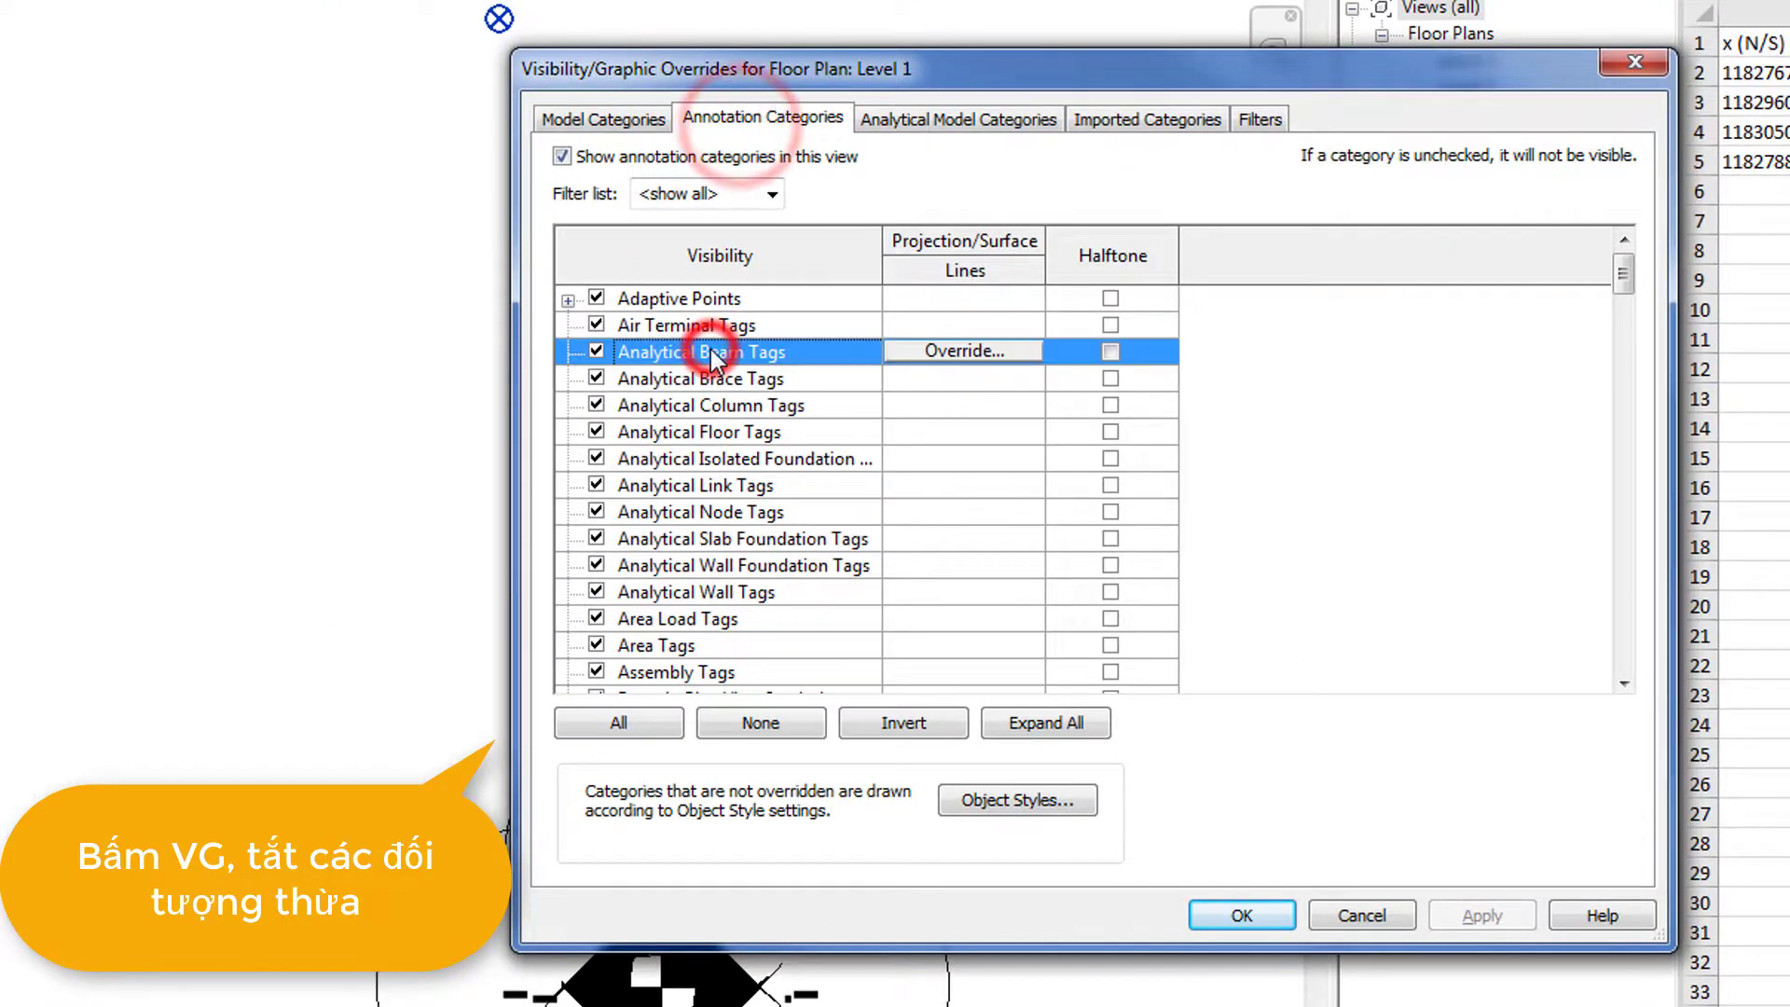
scroll(626, 652, "down", 9)
left_click(626, 653)
scroll(626, 657, "down", 1)
left_click(596, 671)
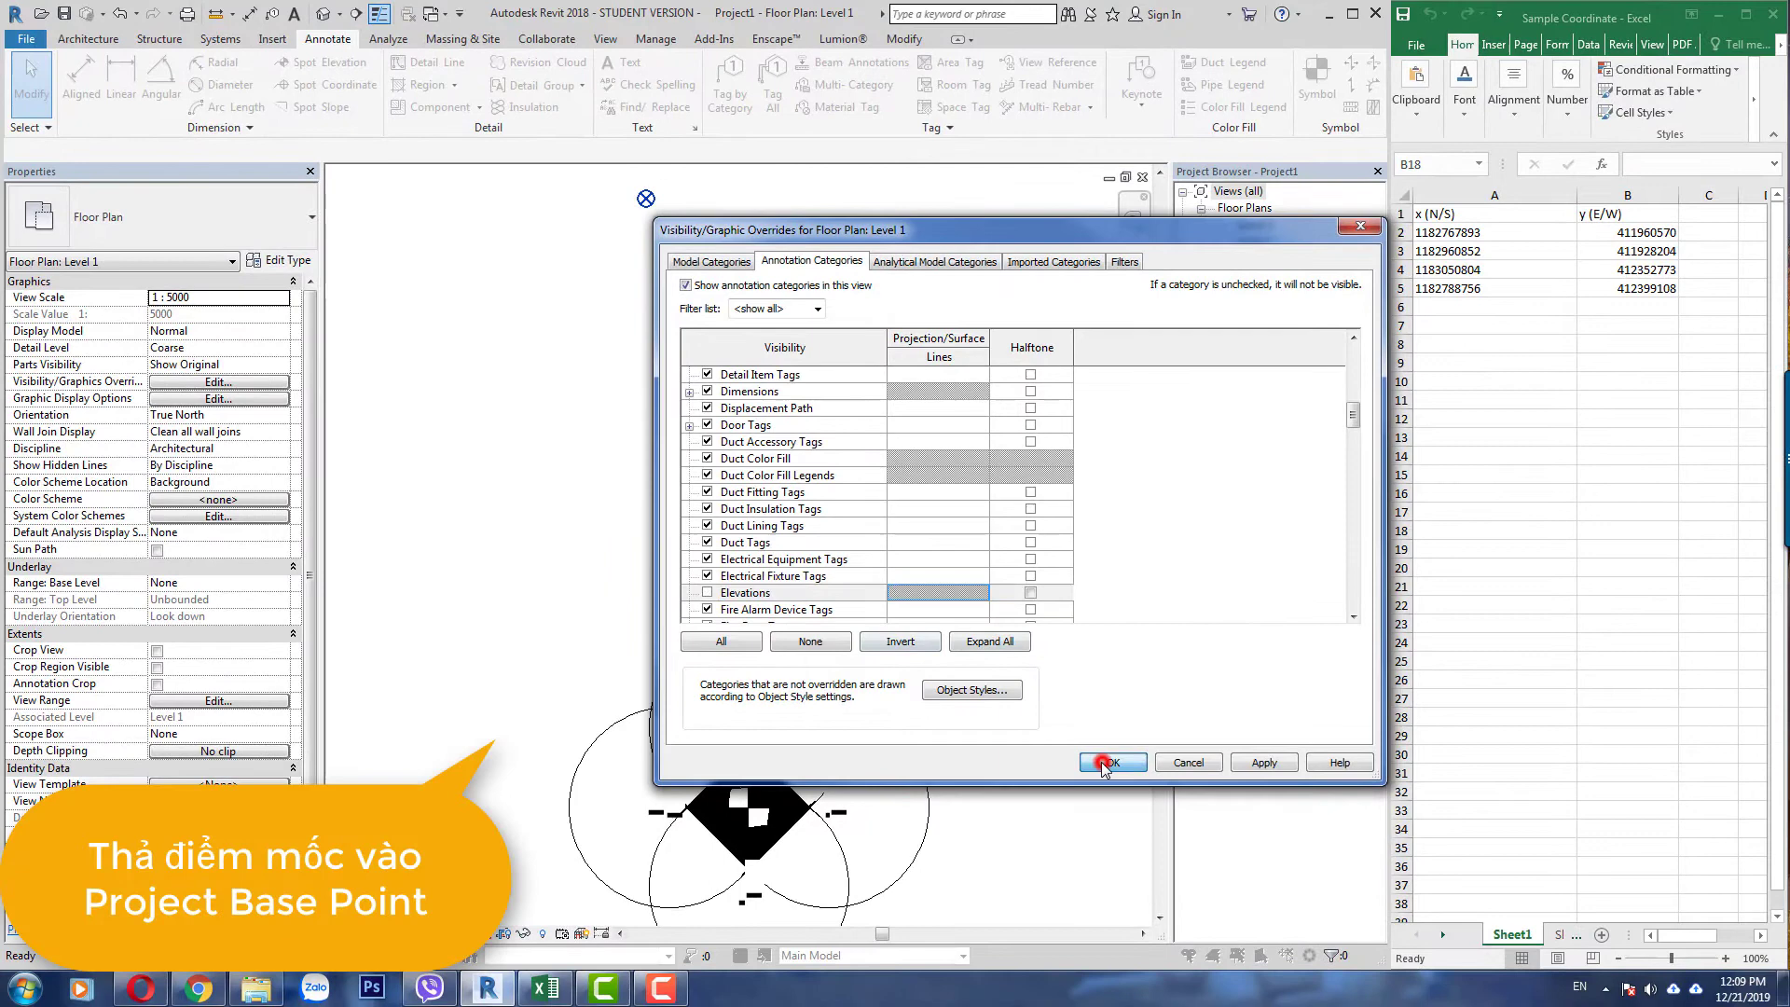
left_click(1103, 763)
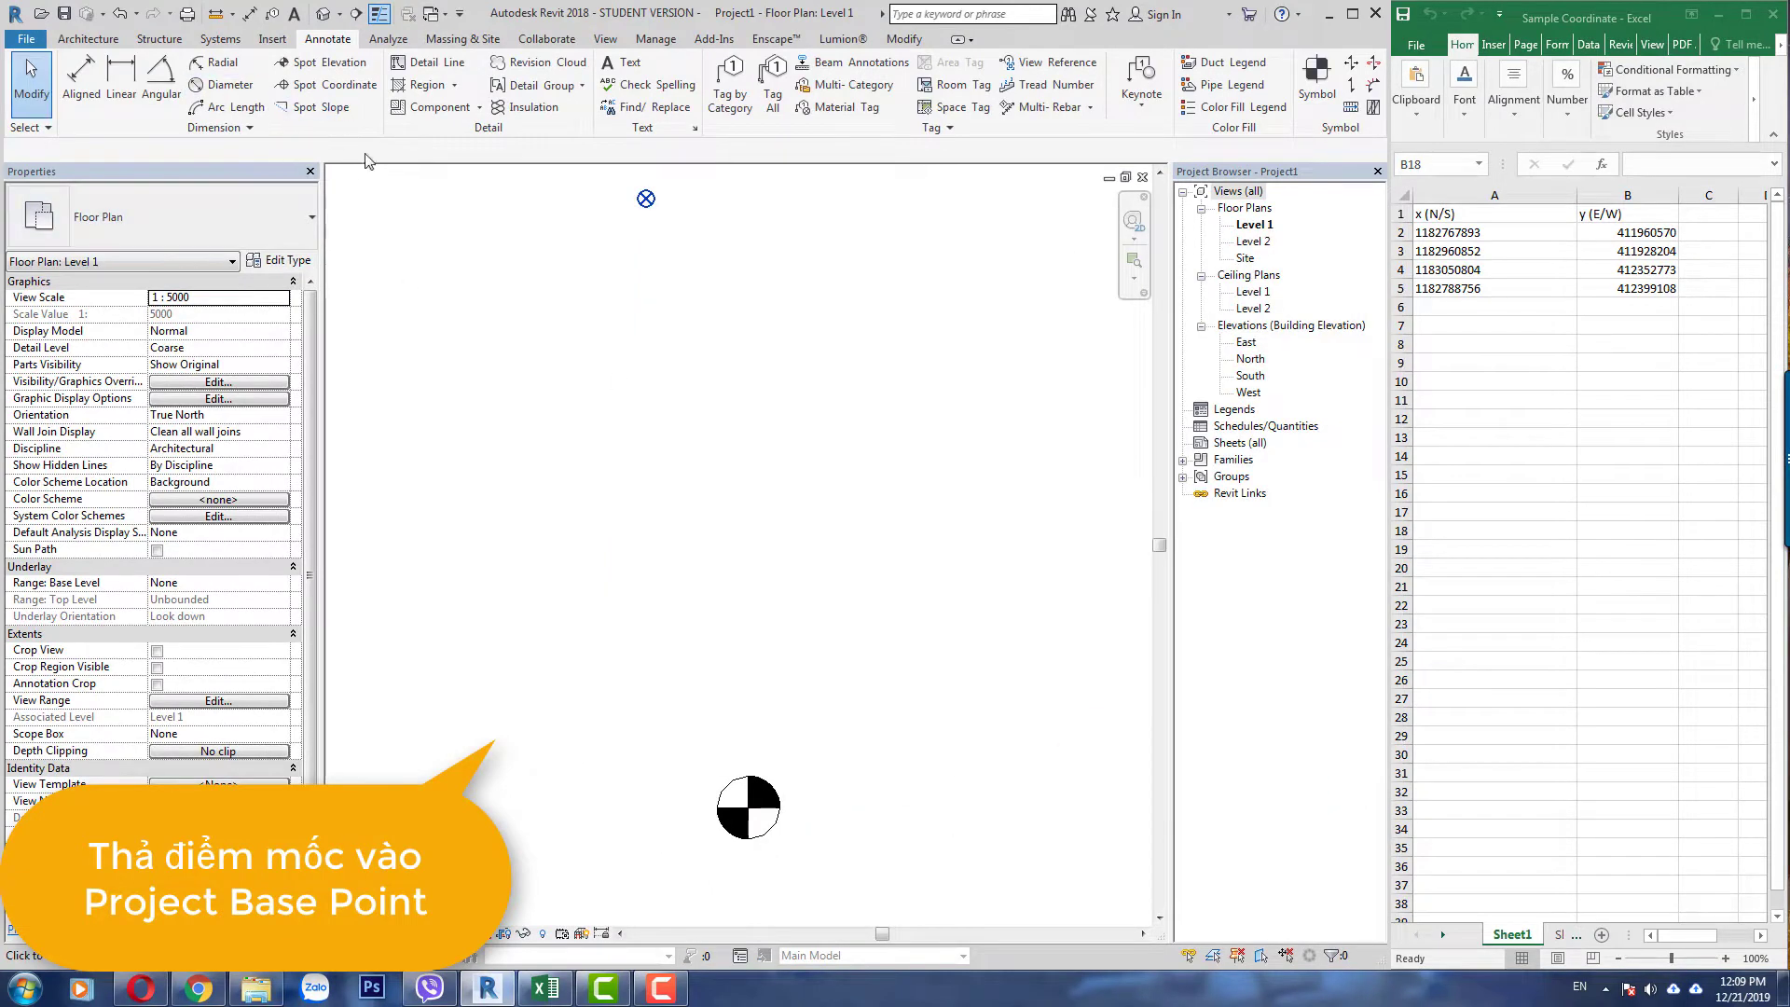
- Place another Boundary Point_BIM.A marker on the Project Base Point
left_click(432, 107)
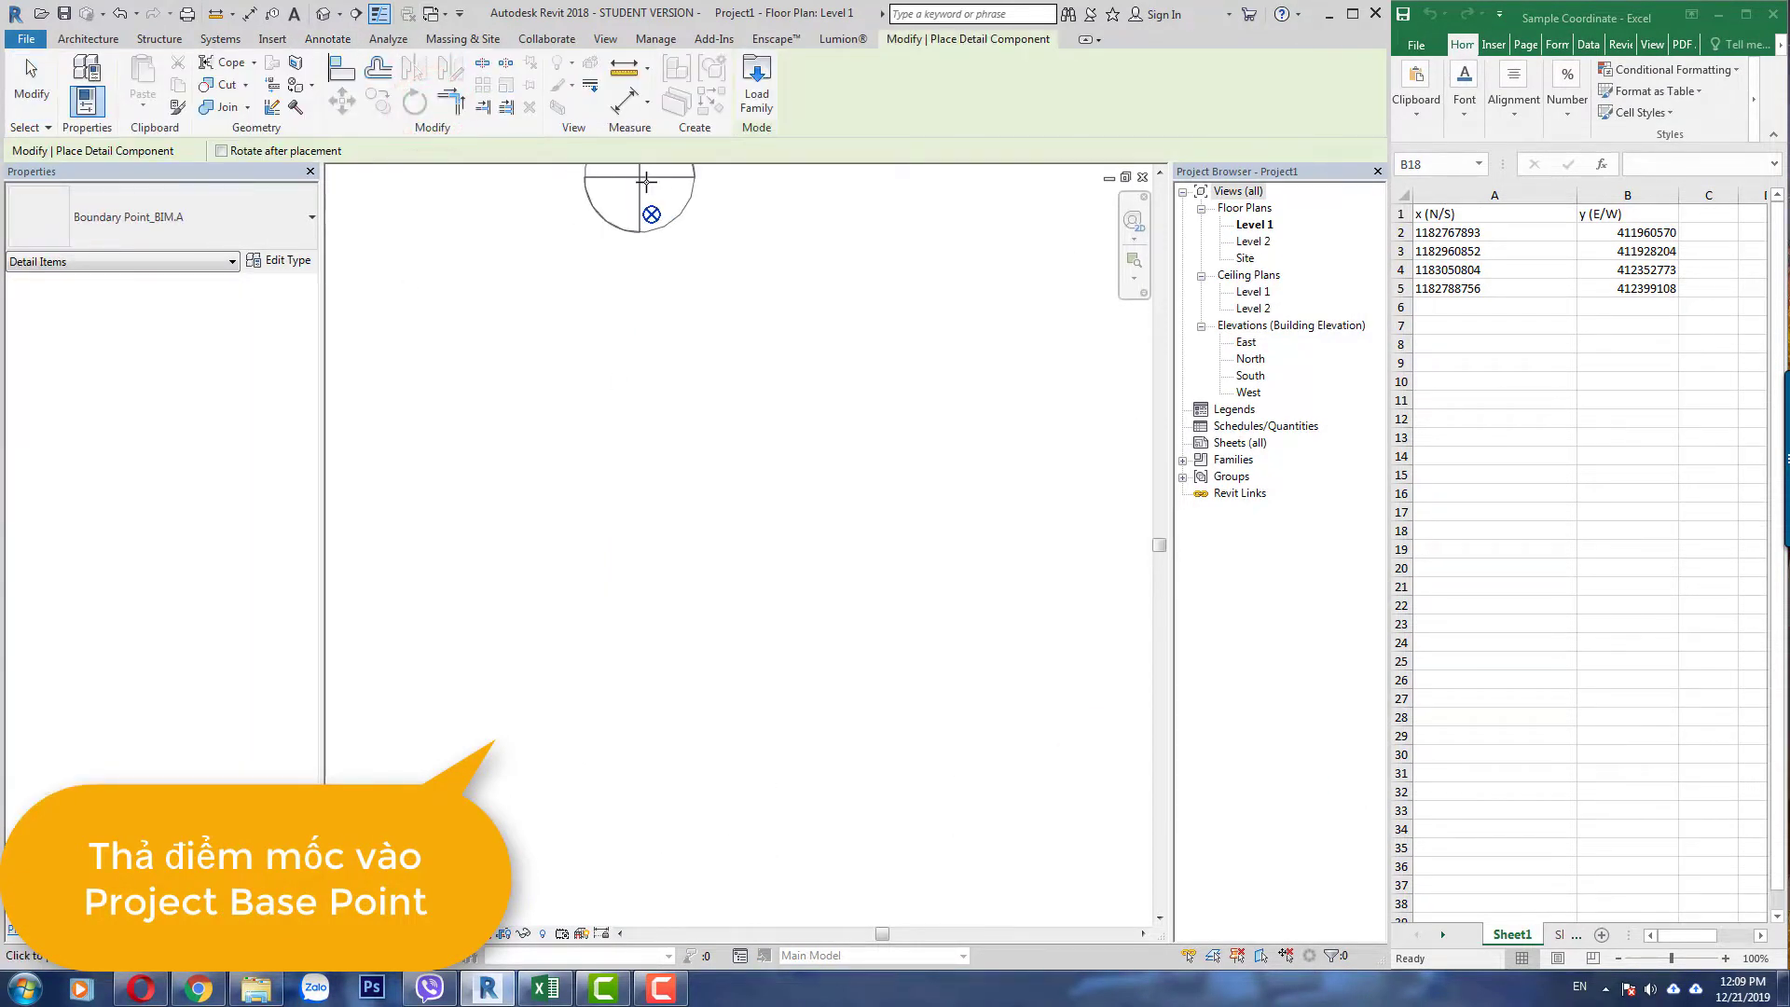
middle_click_drag(638, 217, 706, 407)
scroll(706, 408, "up", 3)
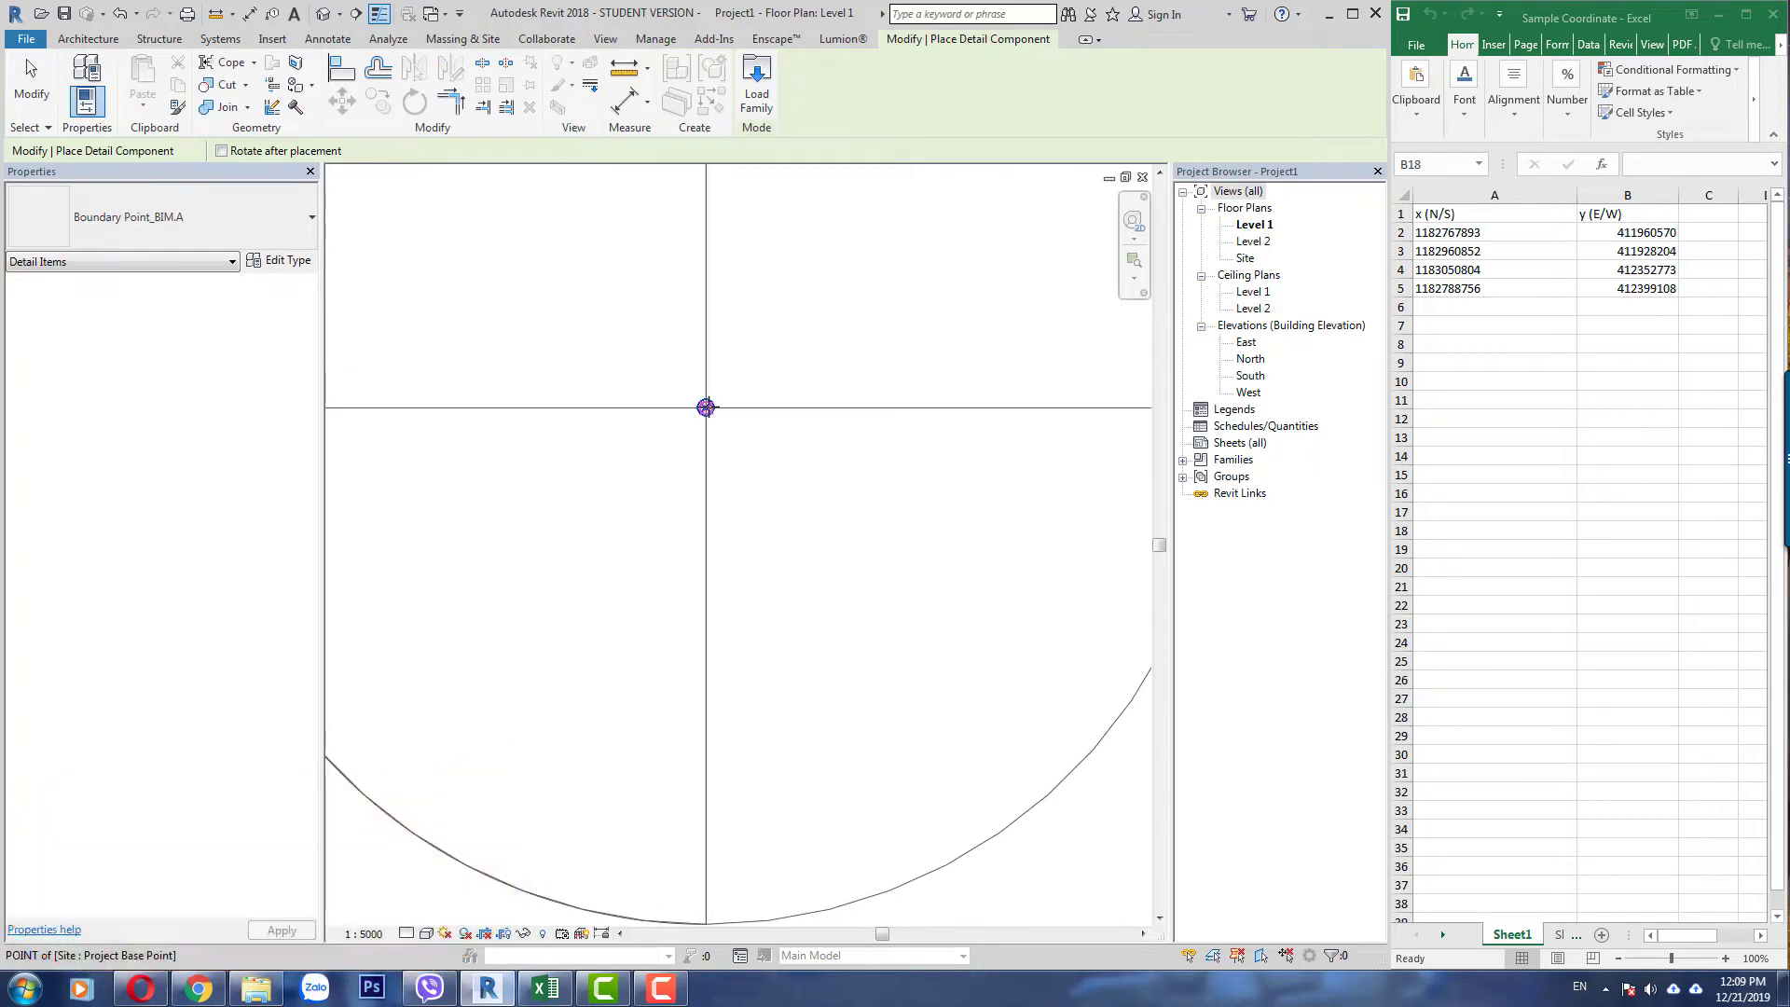
left_click(705, 408)
key("Escape")
key("Escape")
scroll(662, 349, "down", 5)
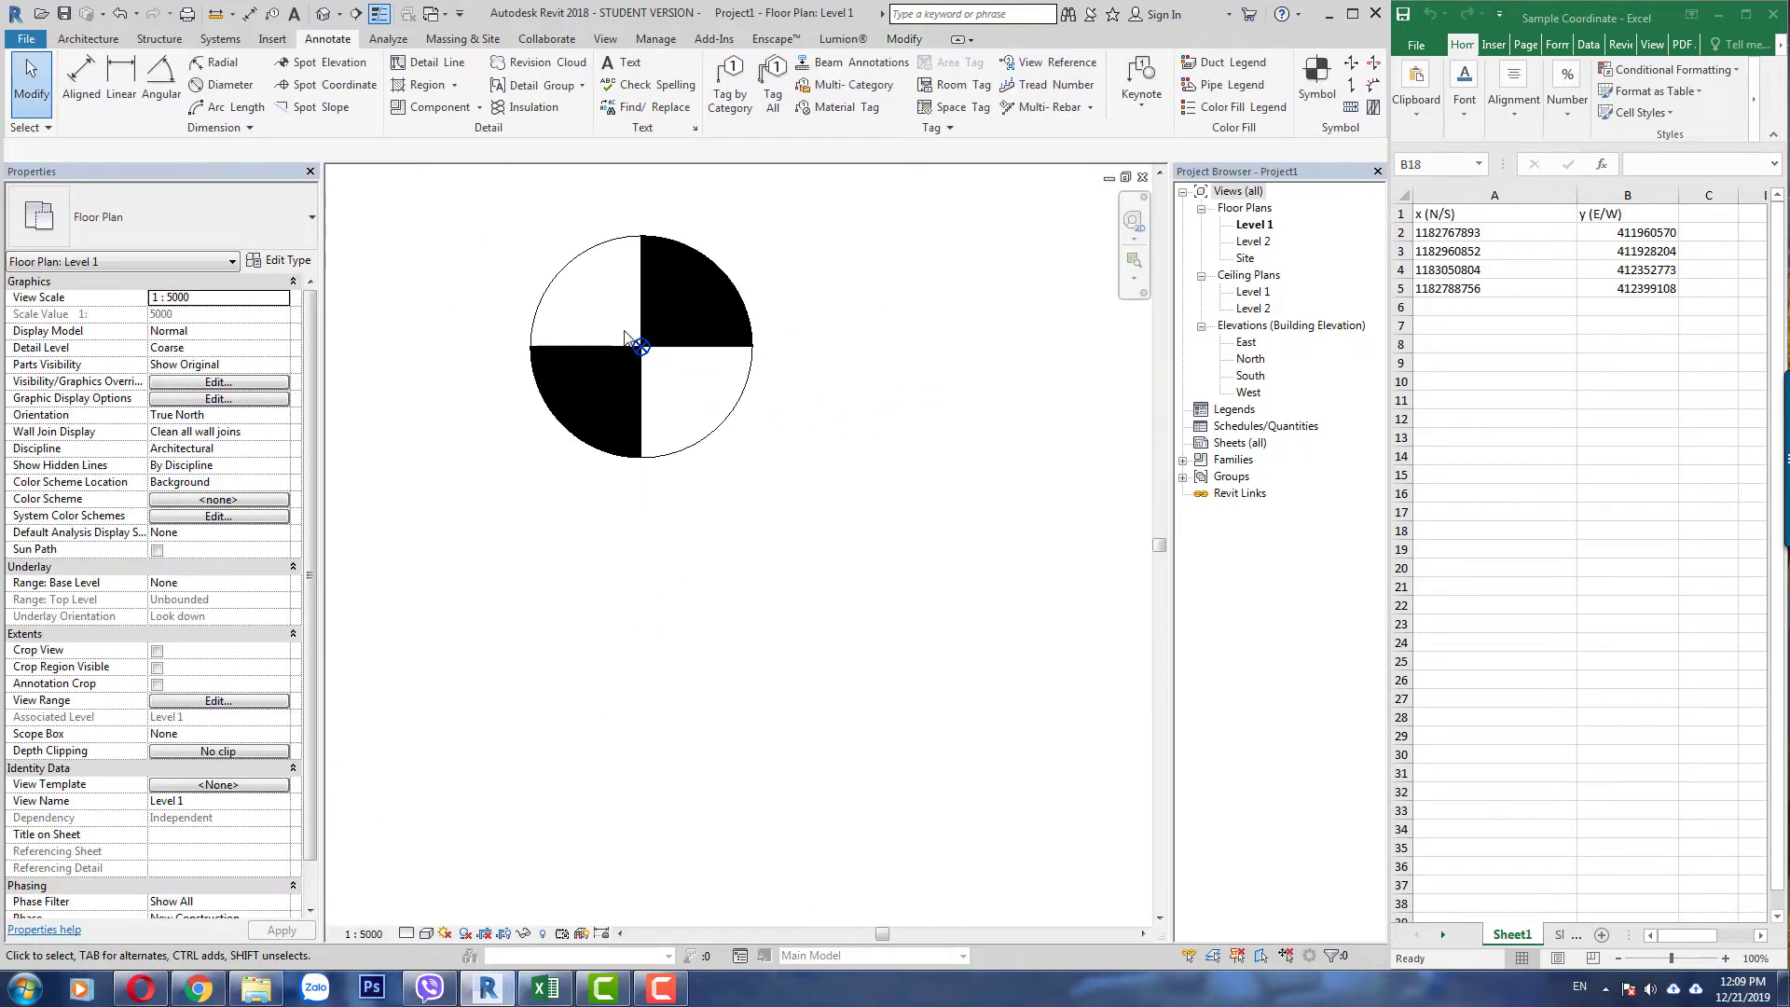
scroll(629, 335, "down", 3)
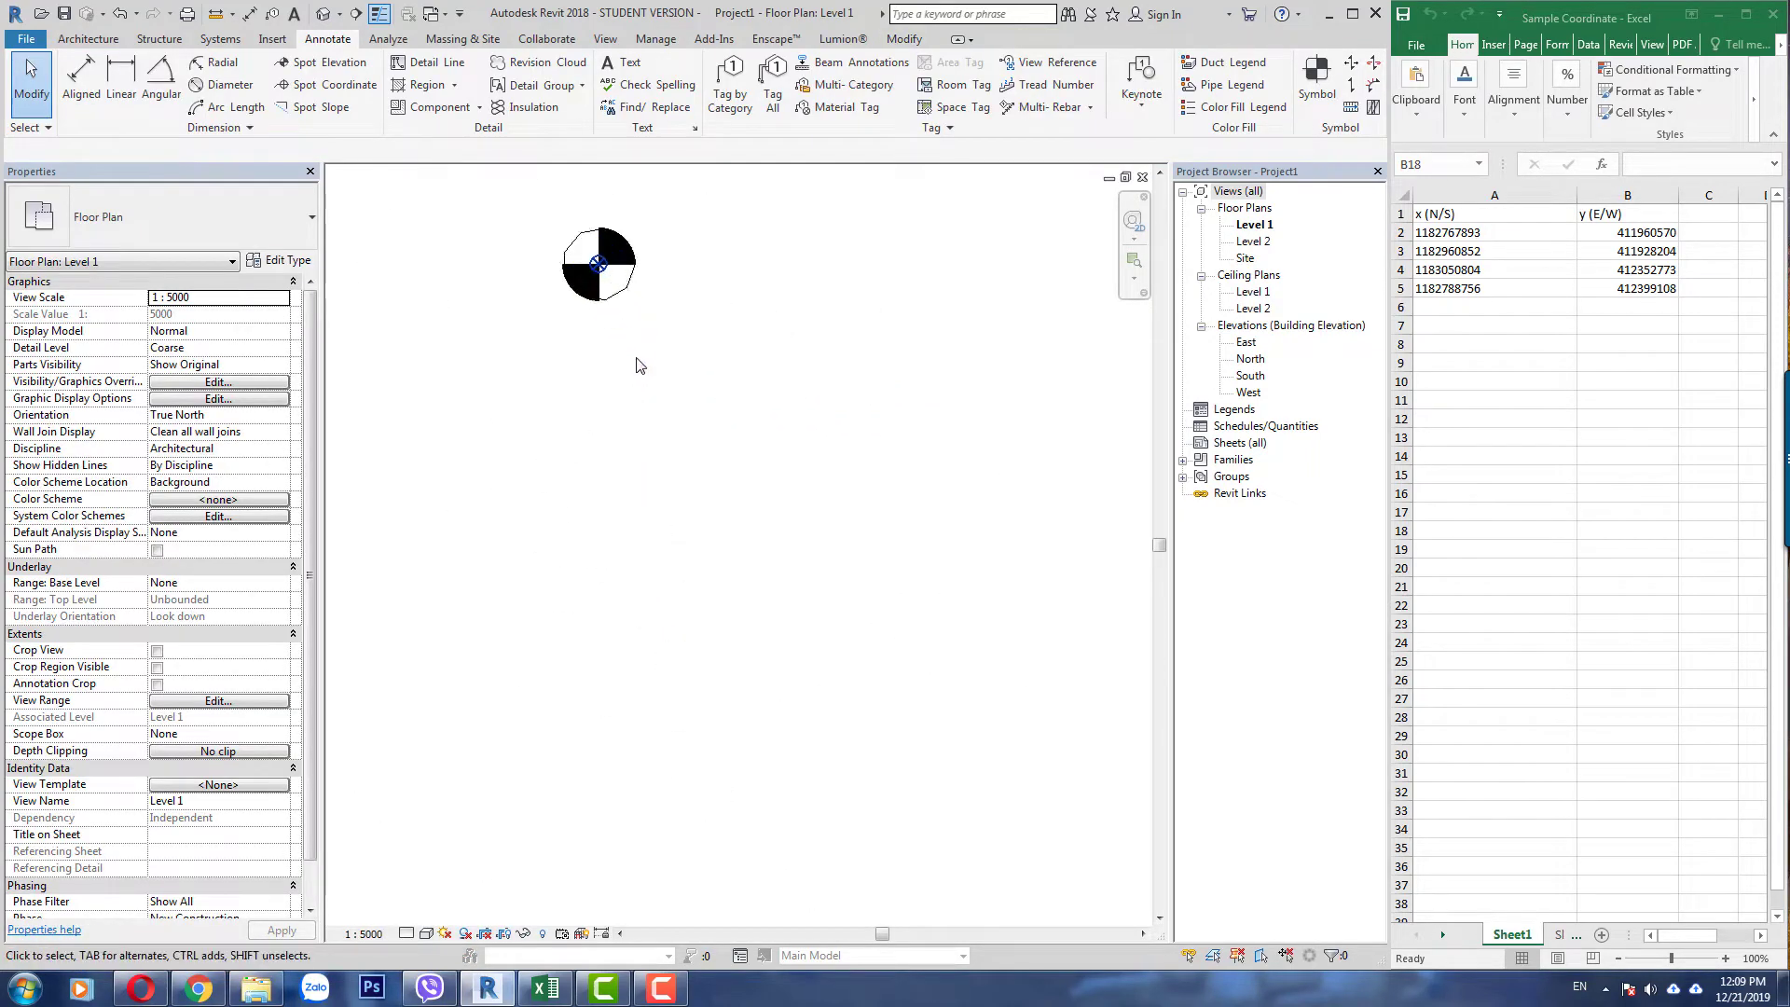
scroll(634, 363, "down", 2)
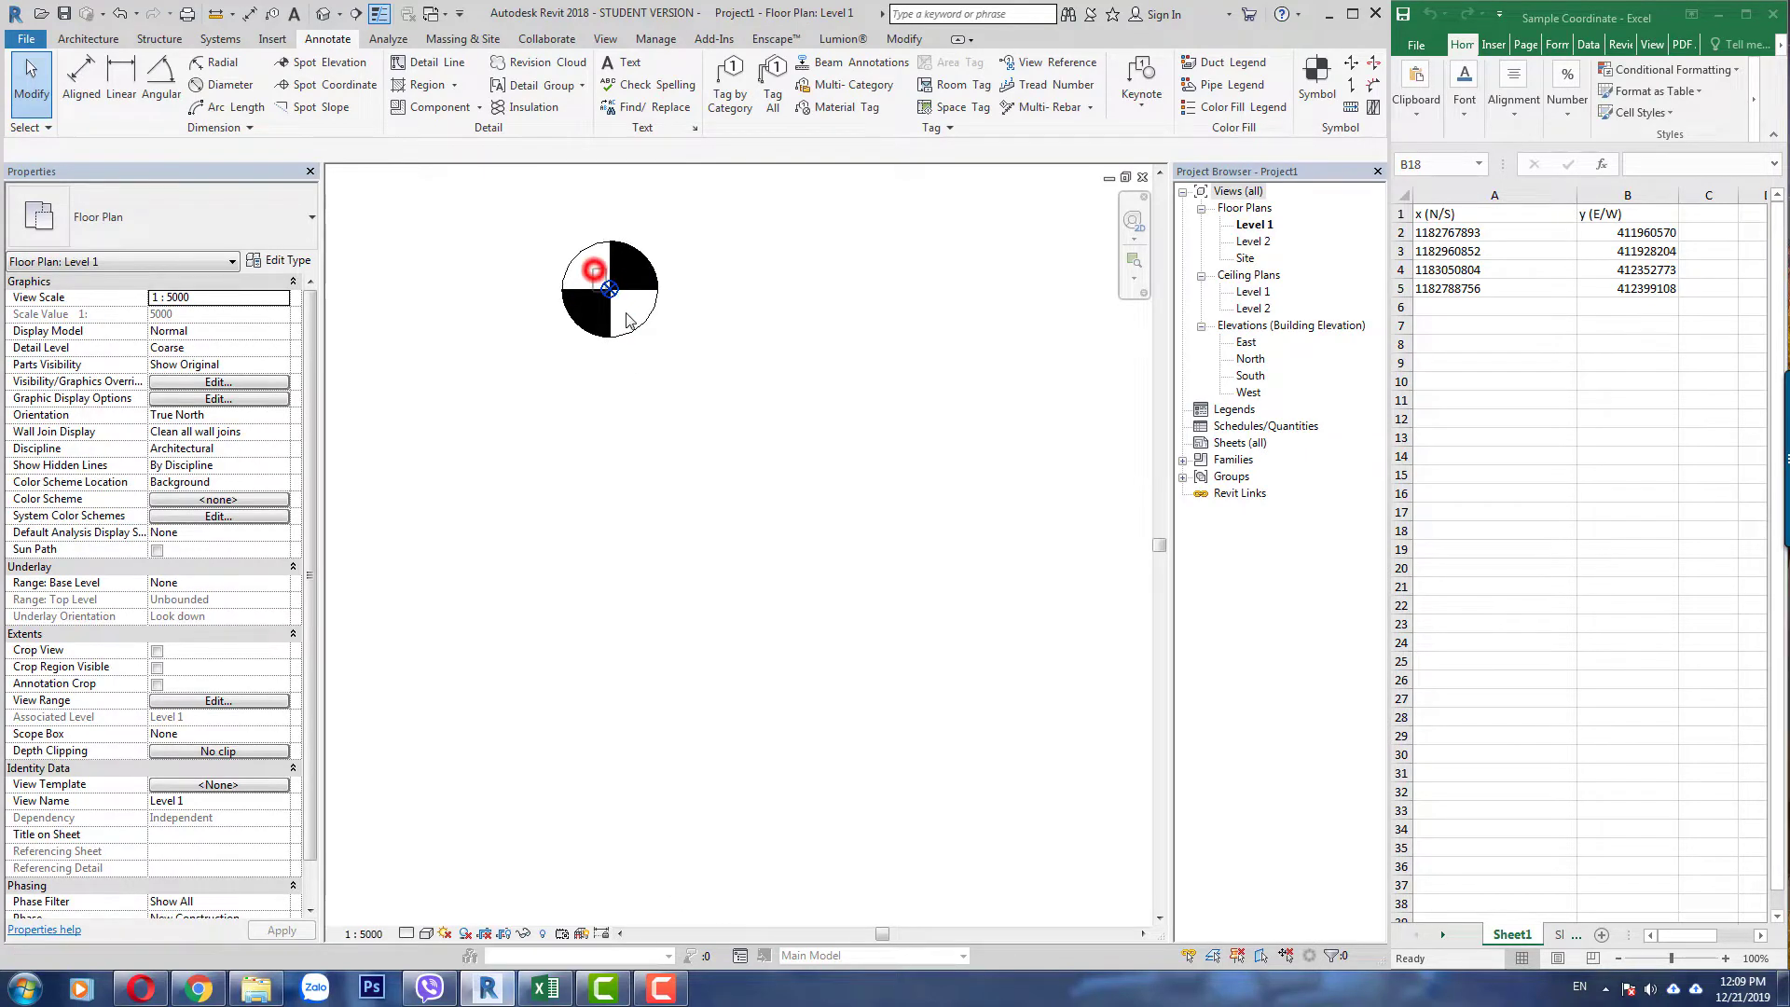
- Enter row 4's N/S for the base point, place a marker, then window-select it
left_click(627, 320)
left_click(248, 298)
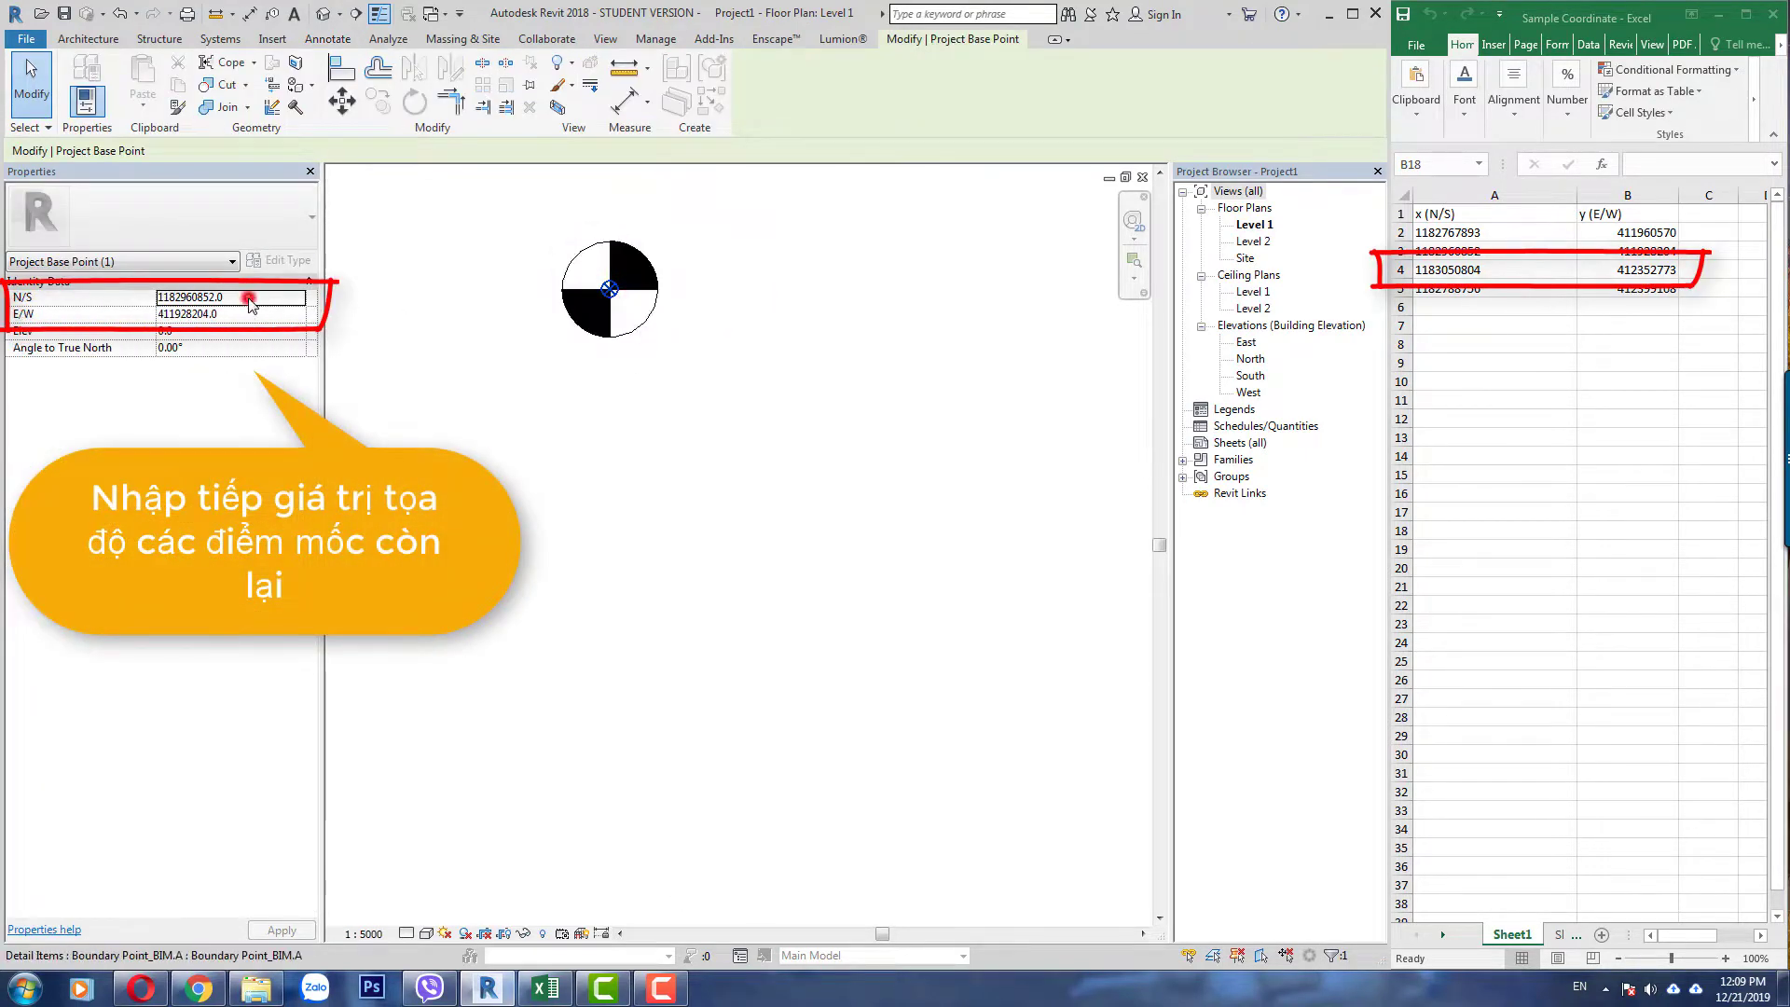
type("118")
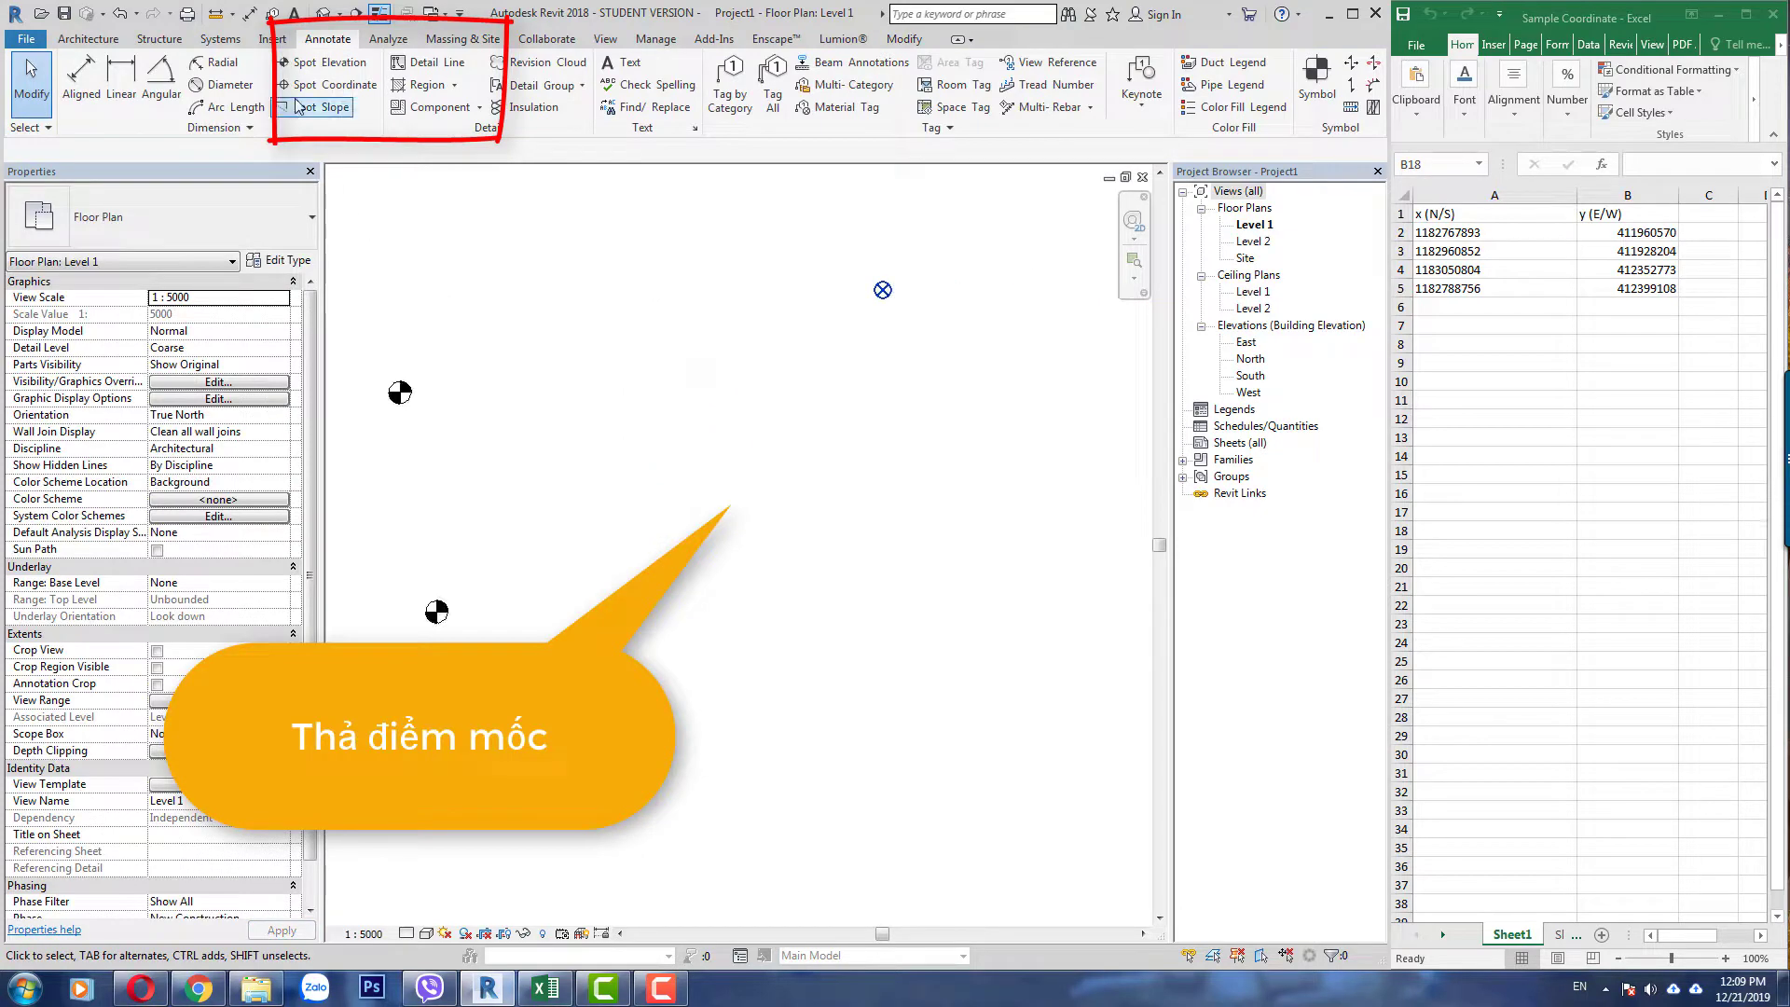
left_click(417, 110)
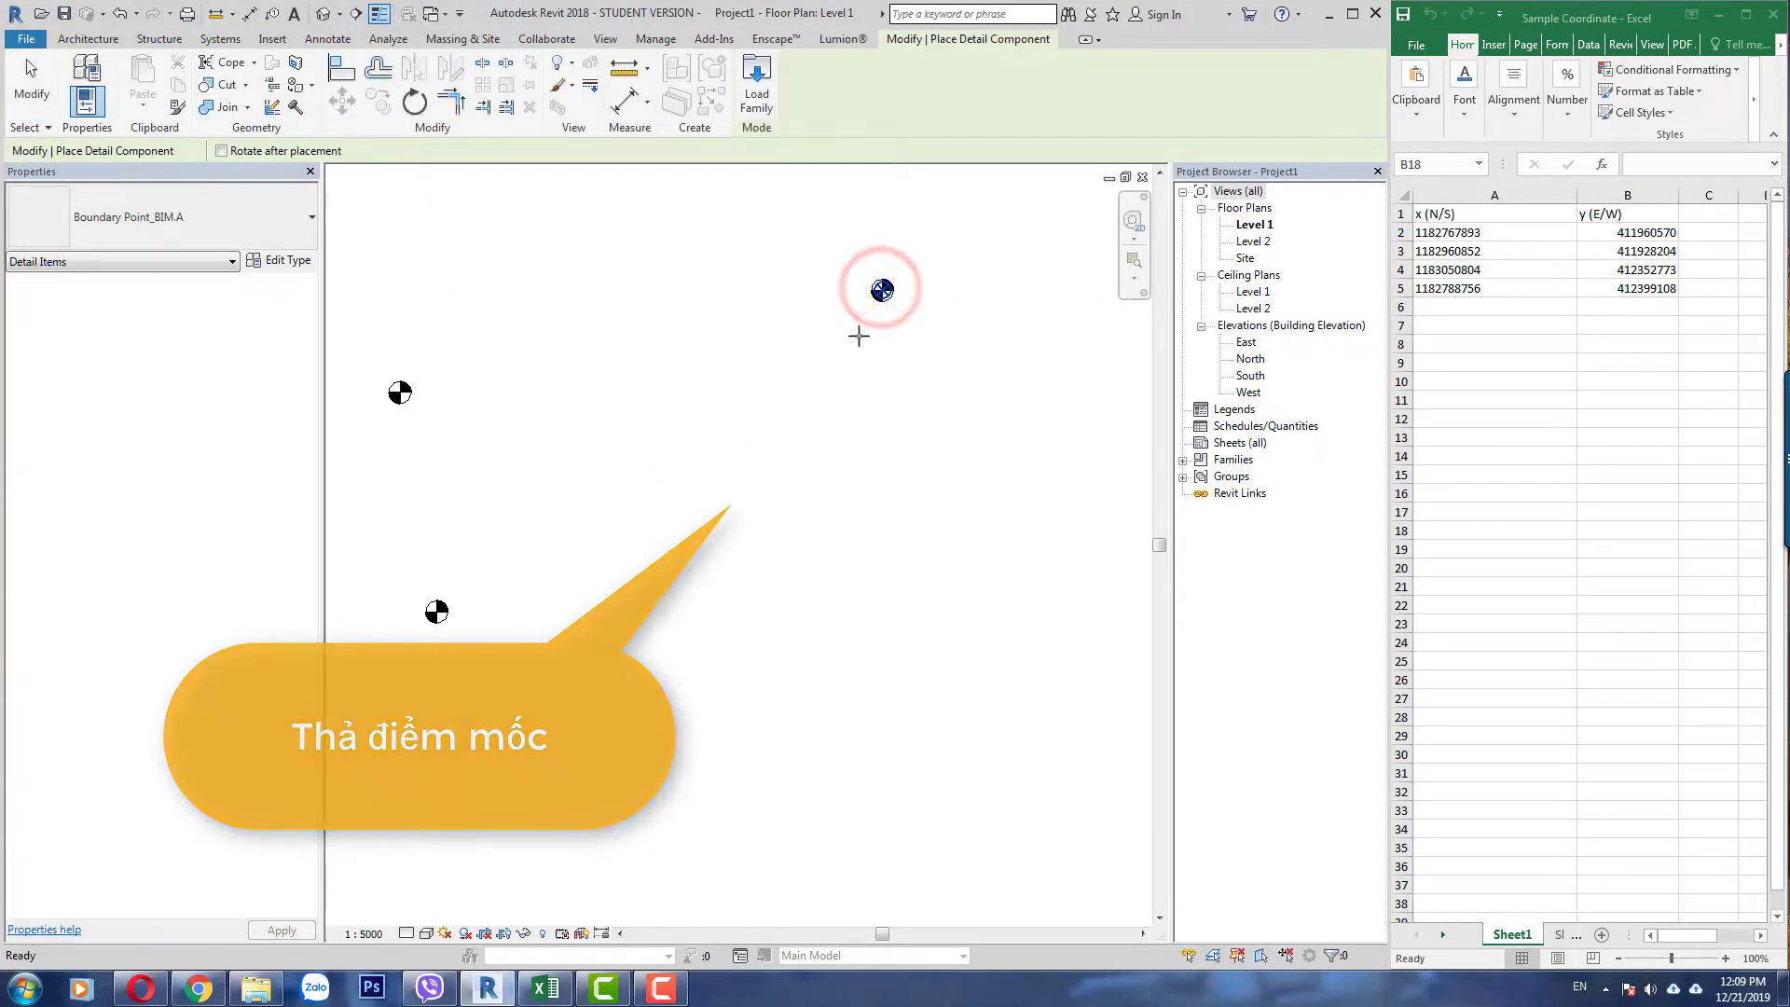
key("Escape")
key("Escape")
left_click_drag(832, 232, 912, 336)
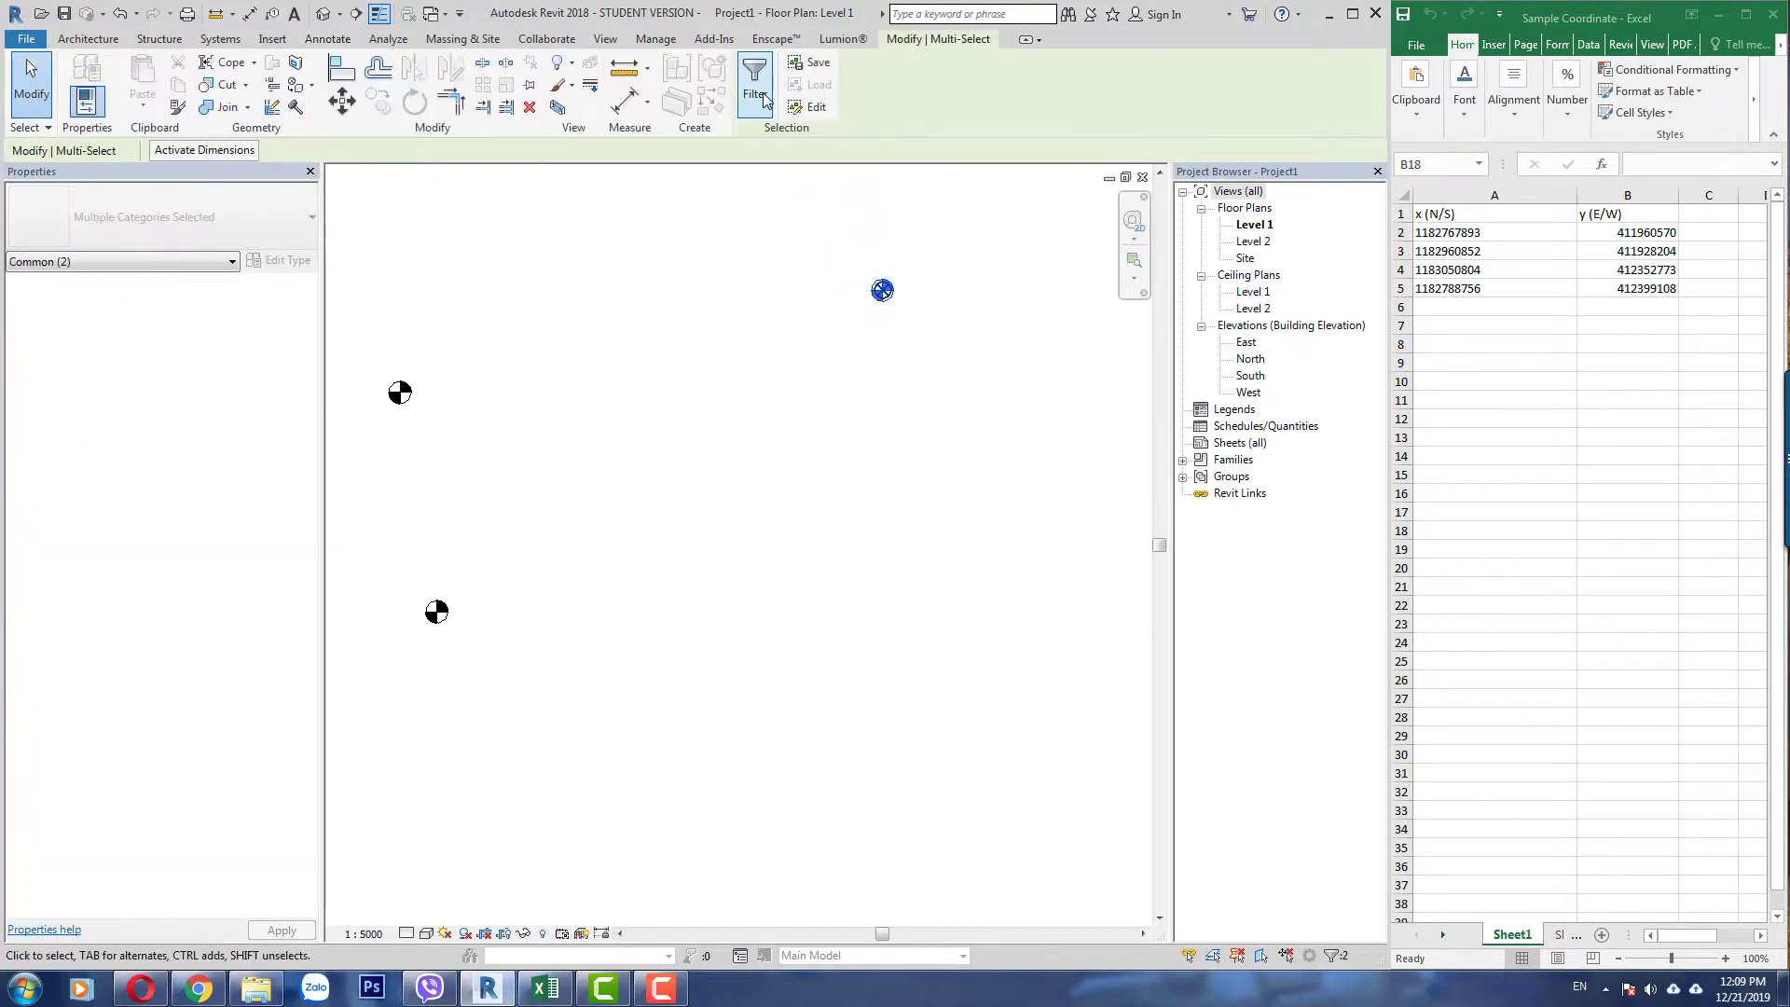
- Filter the window selection down to only the Project Base Point
left_click(755, 93)
left_click(818, 402)
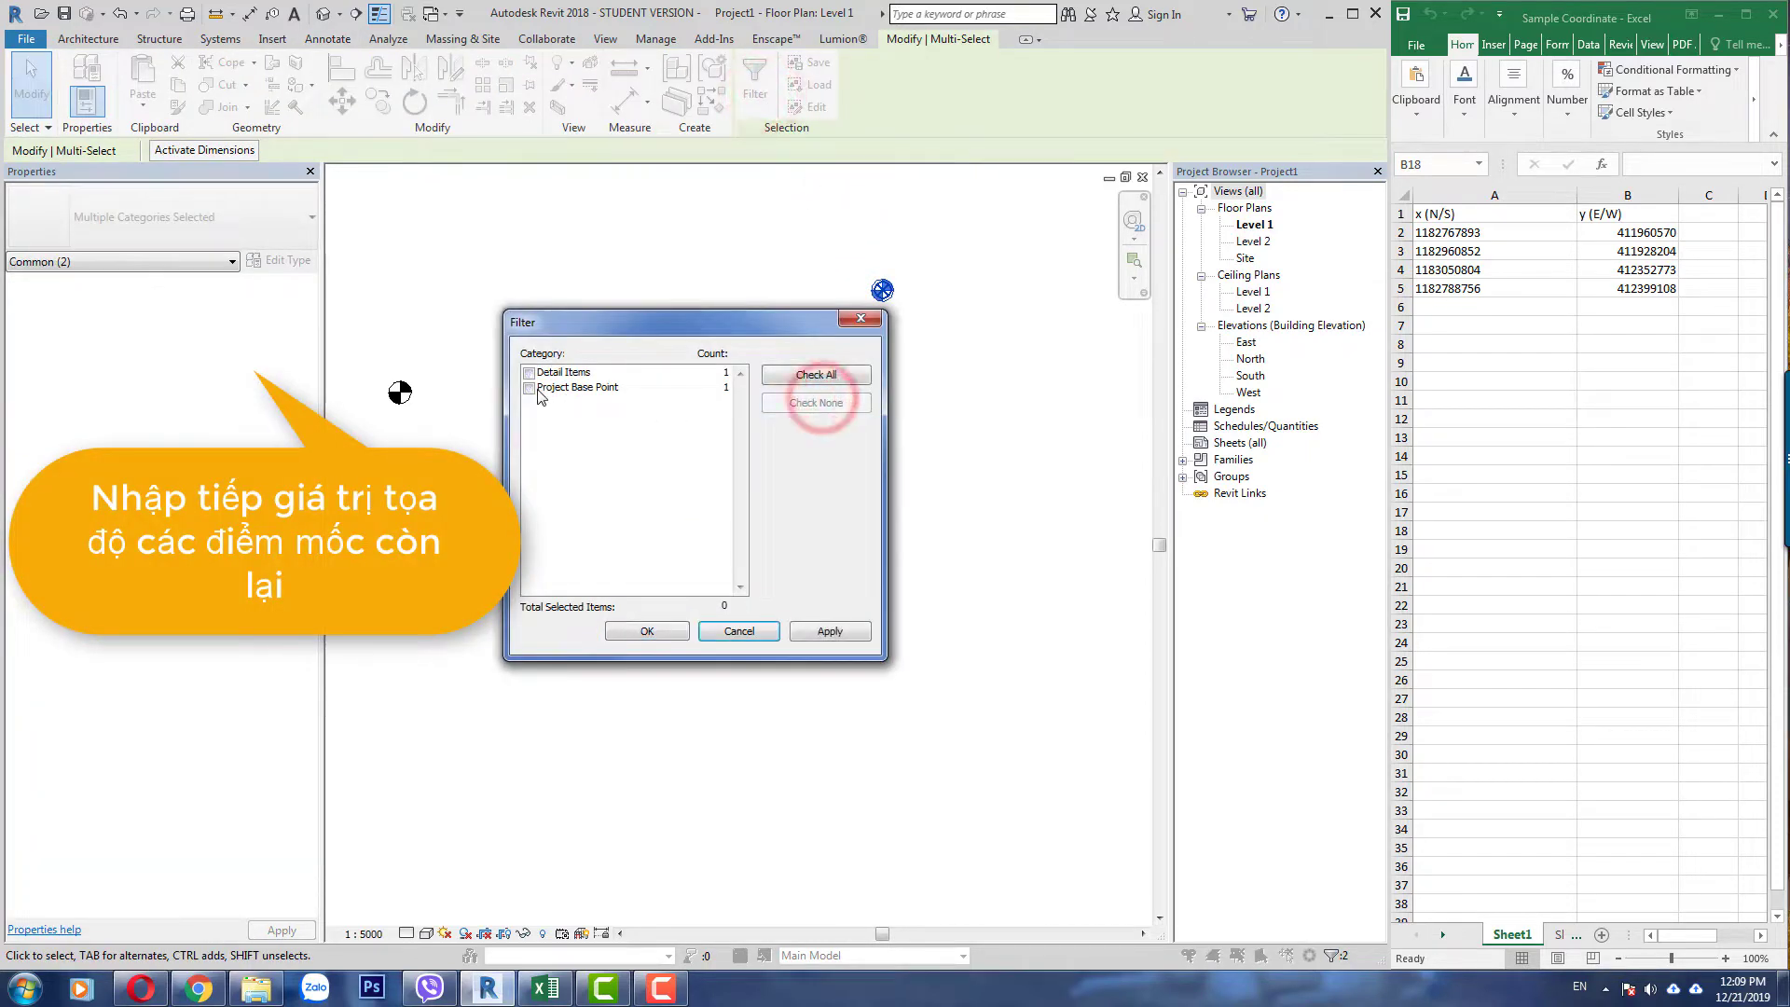
left_click(530, 388)
left_click(626, 632)
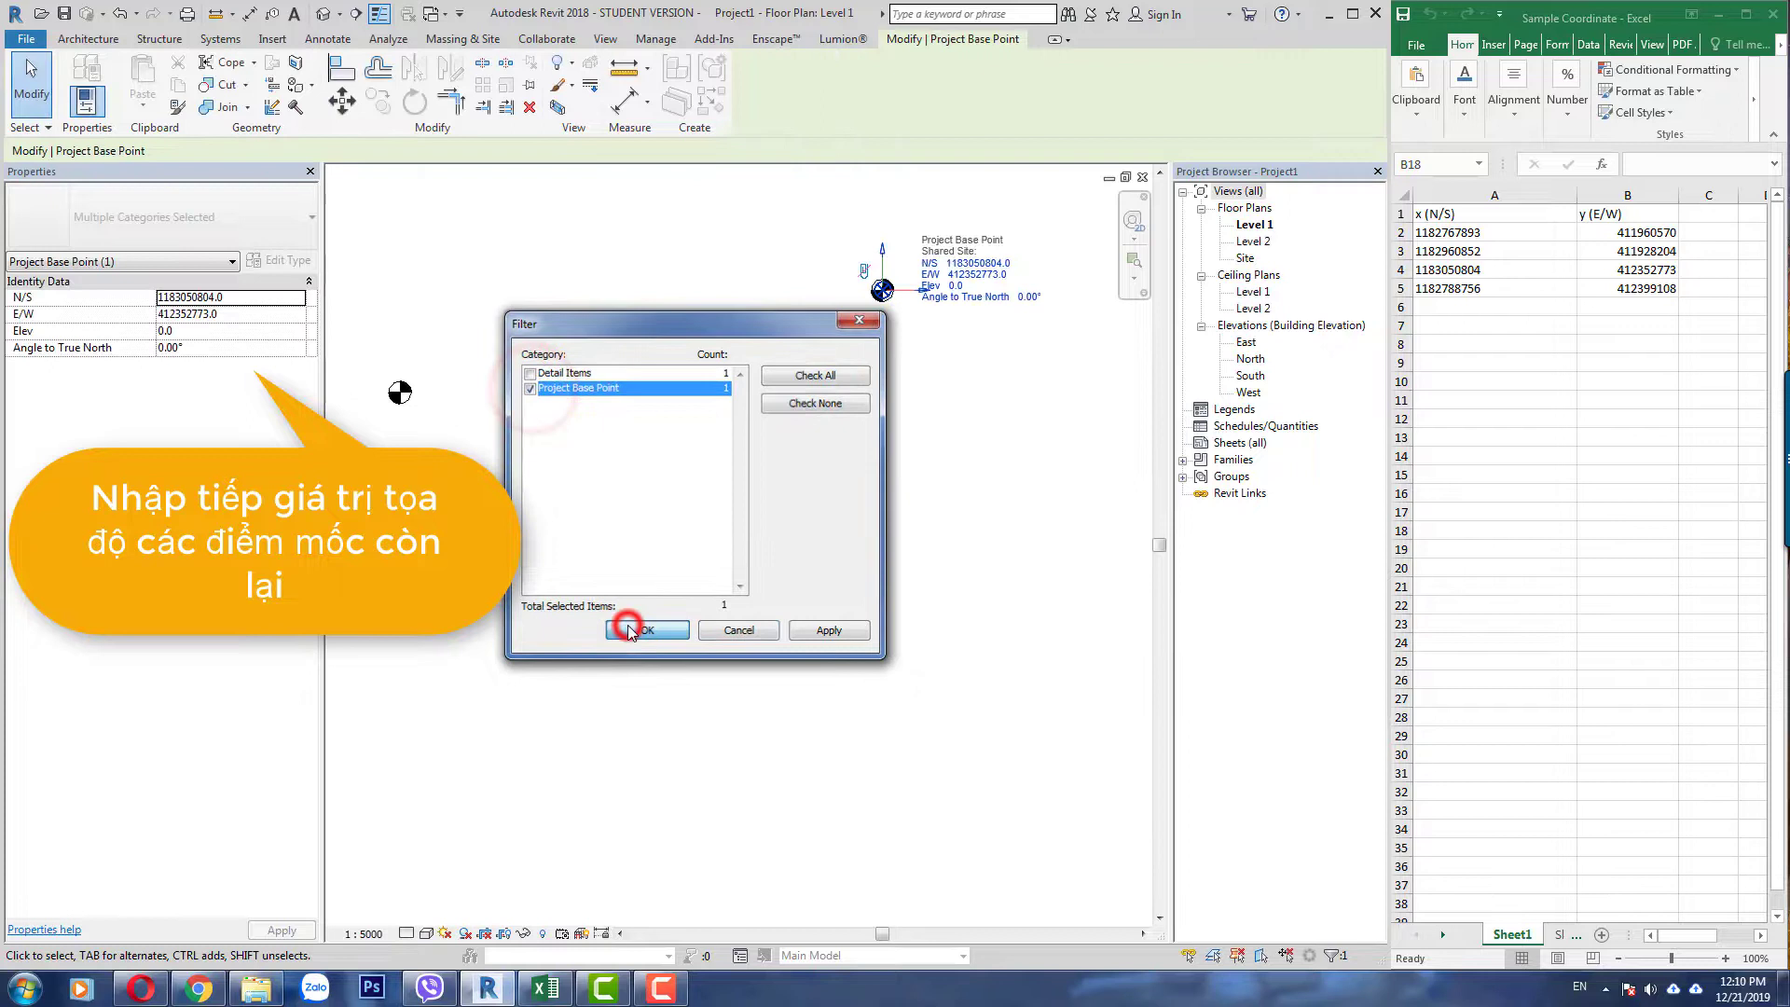
left_click(265, 298)
type("412")
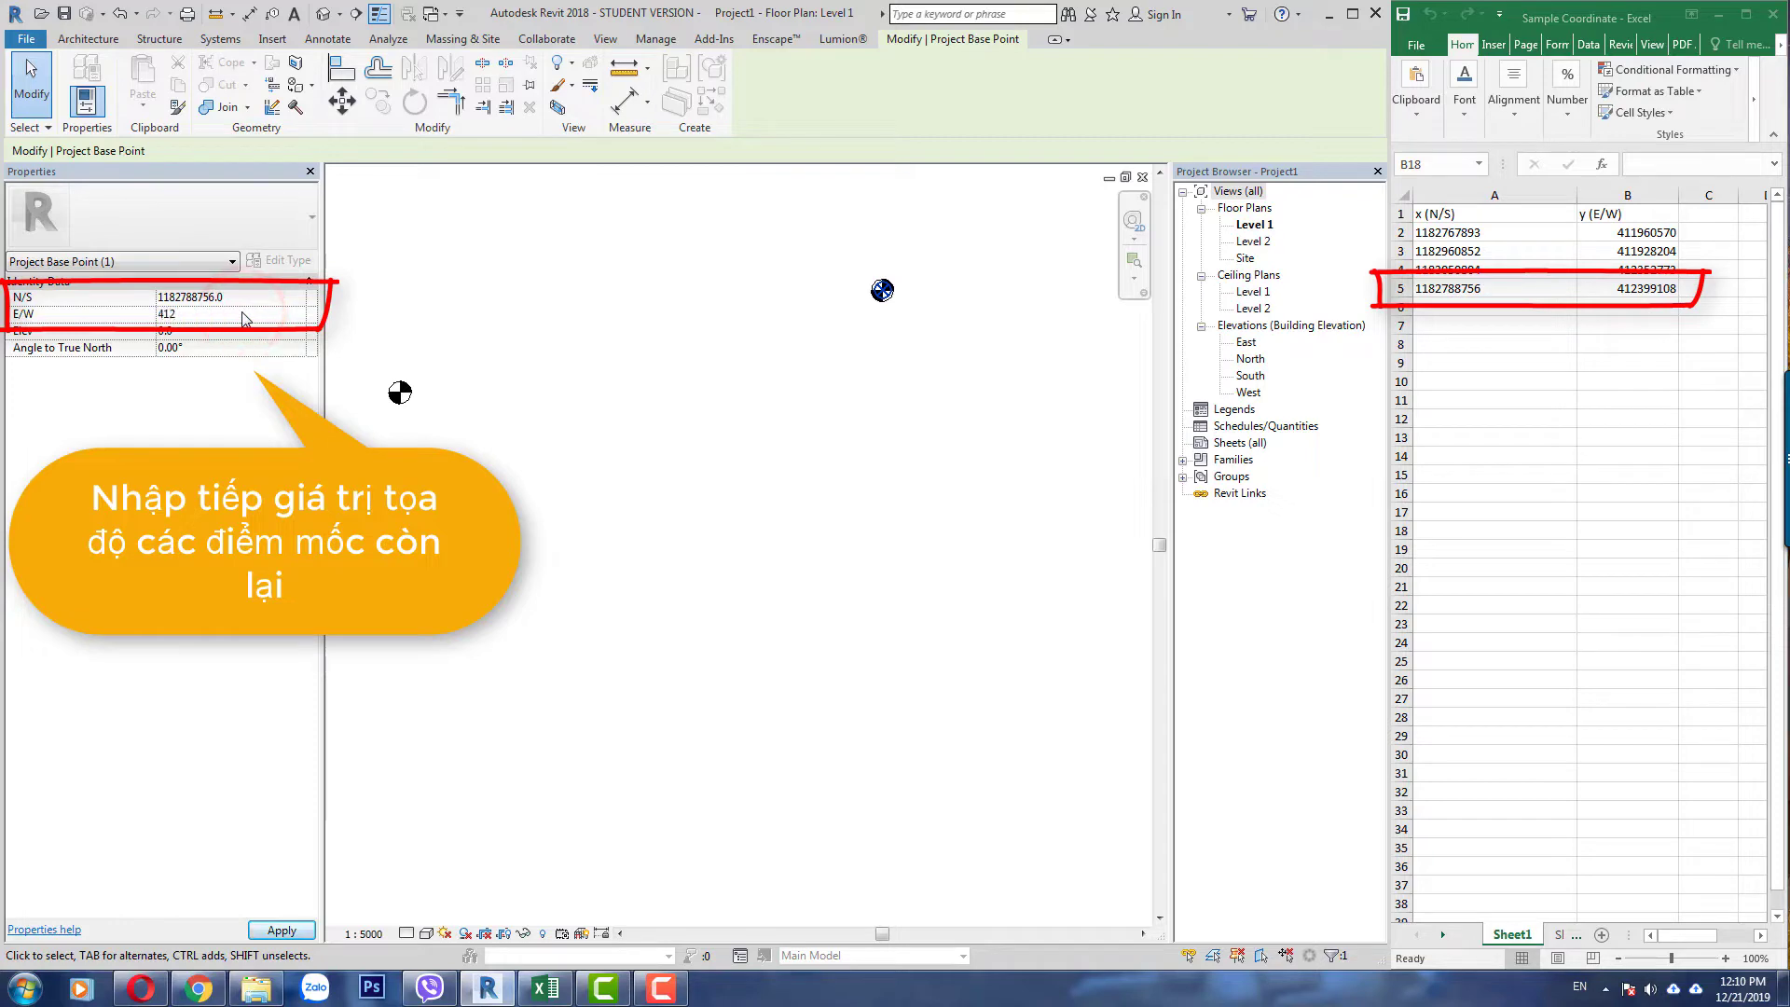
type("399108")
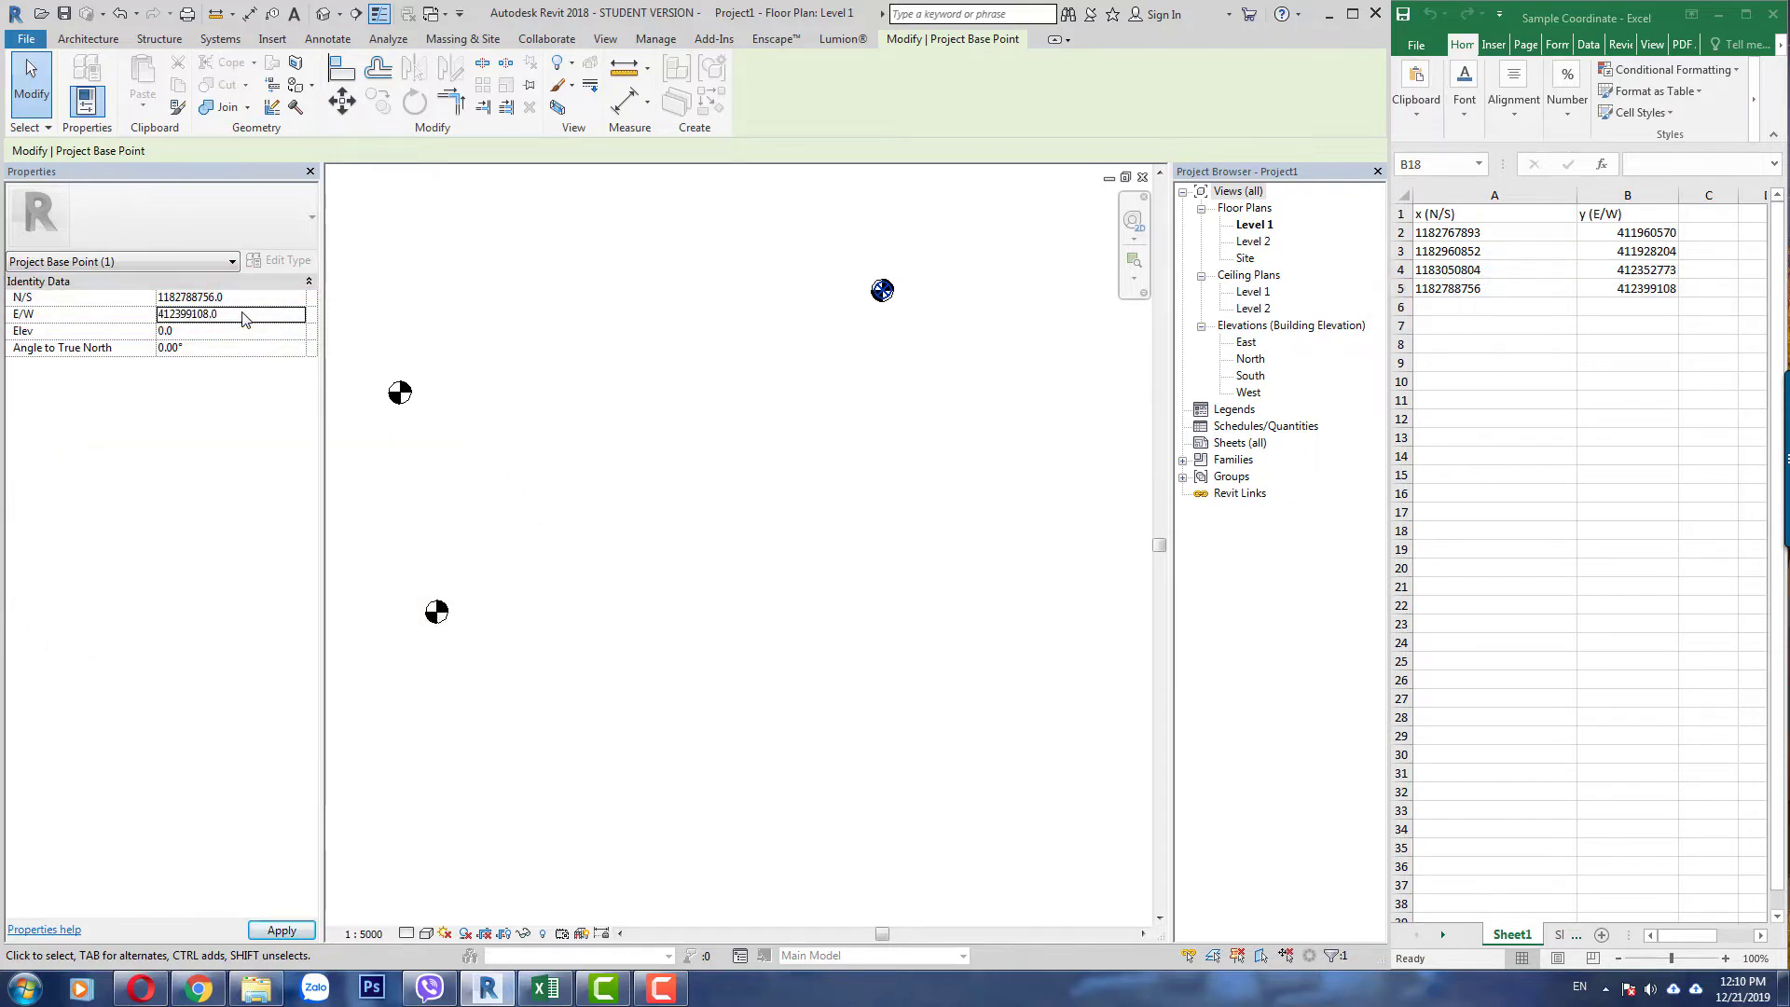
left_click(790, 574)
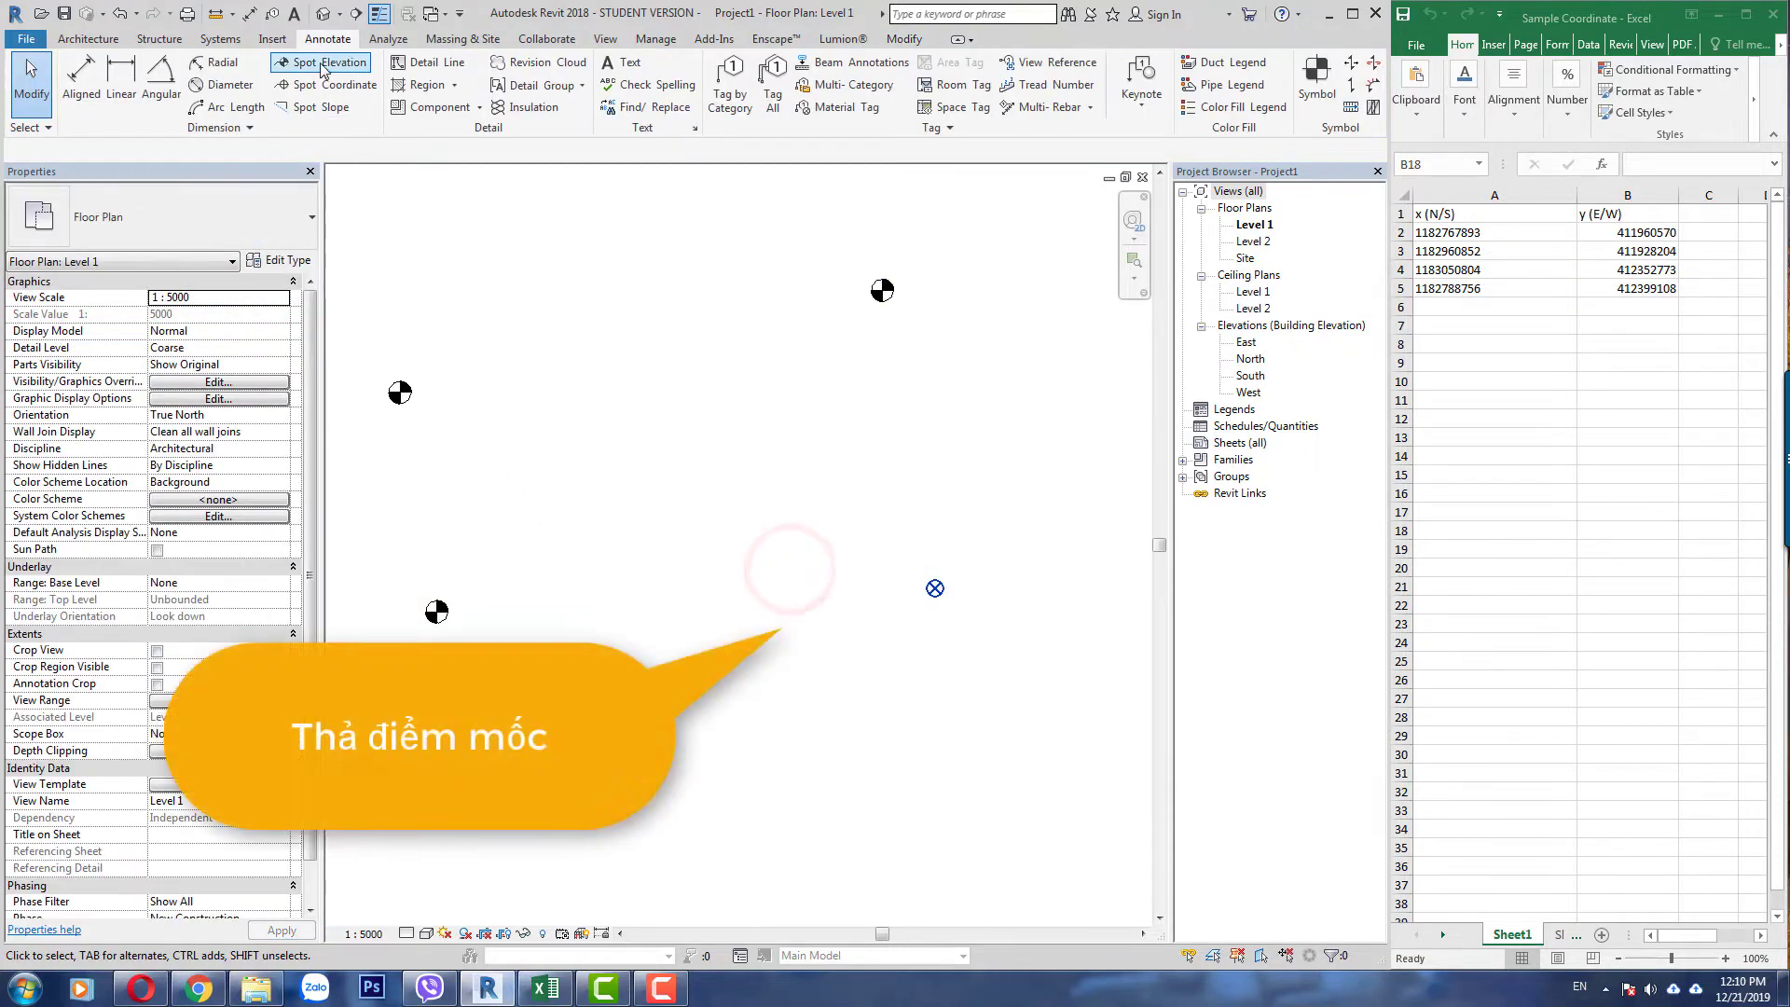
left_click(432, 109)
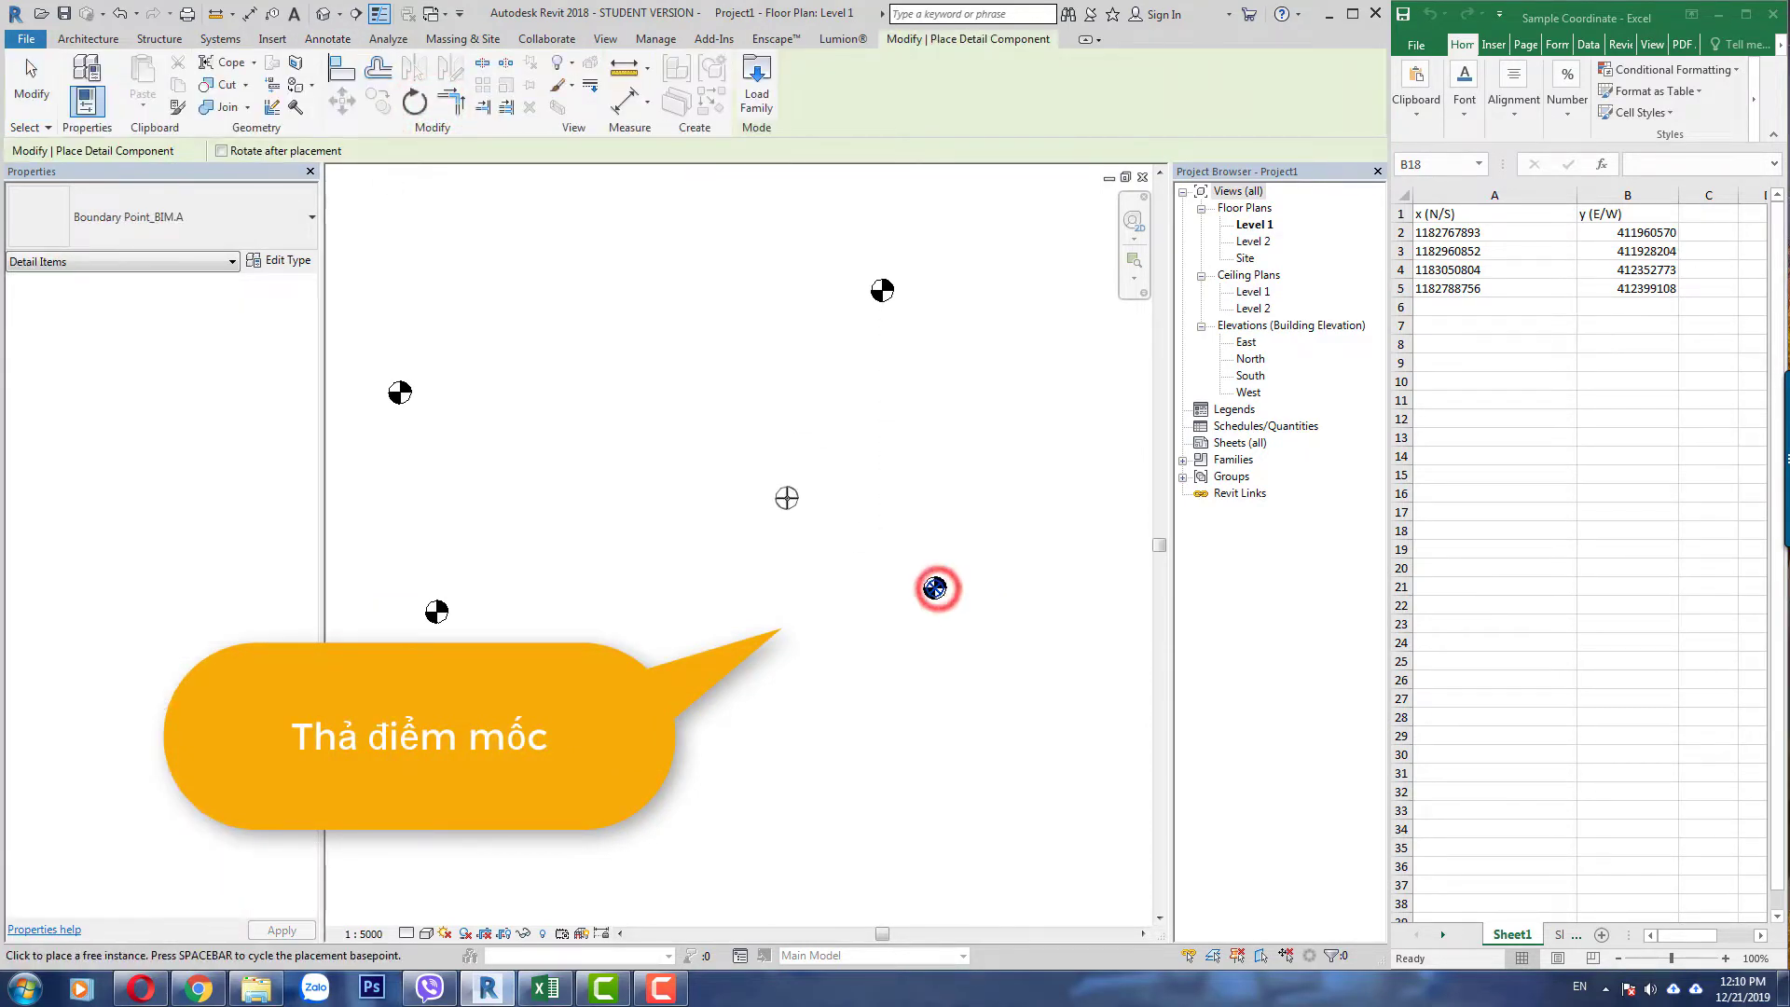
key("Escape")
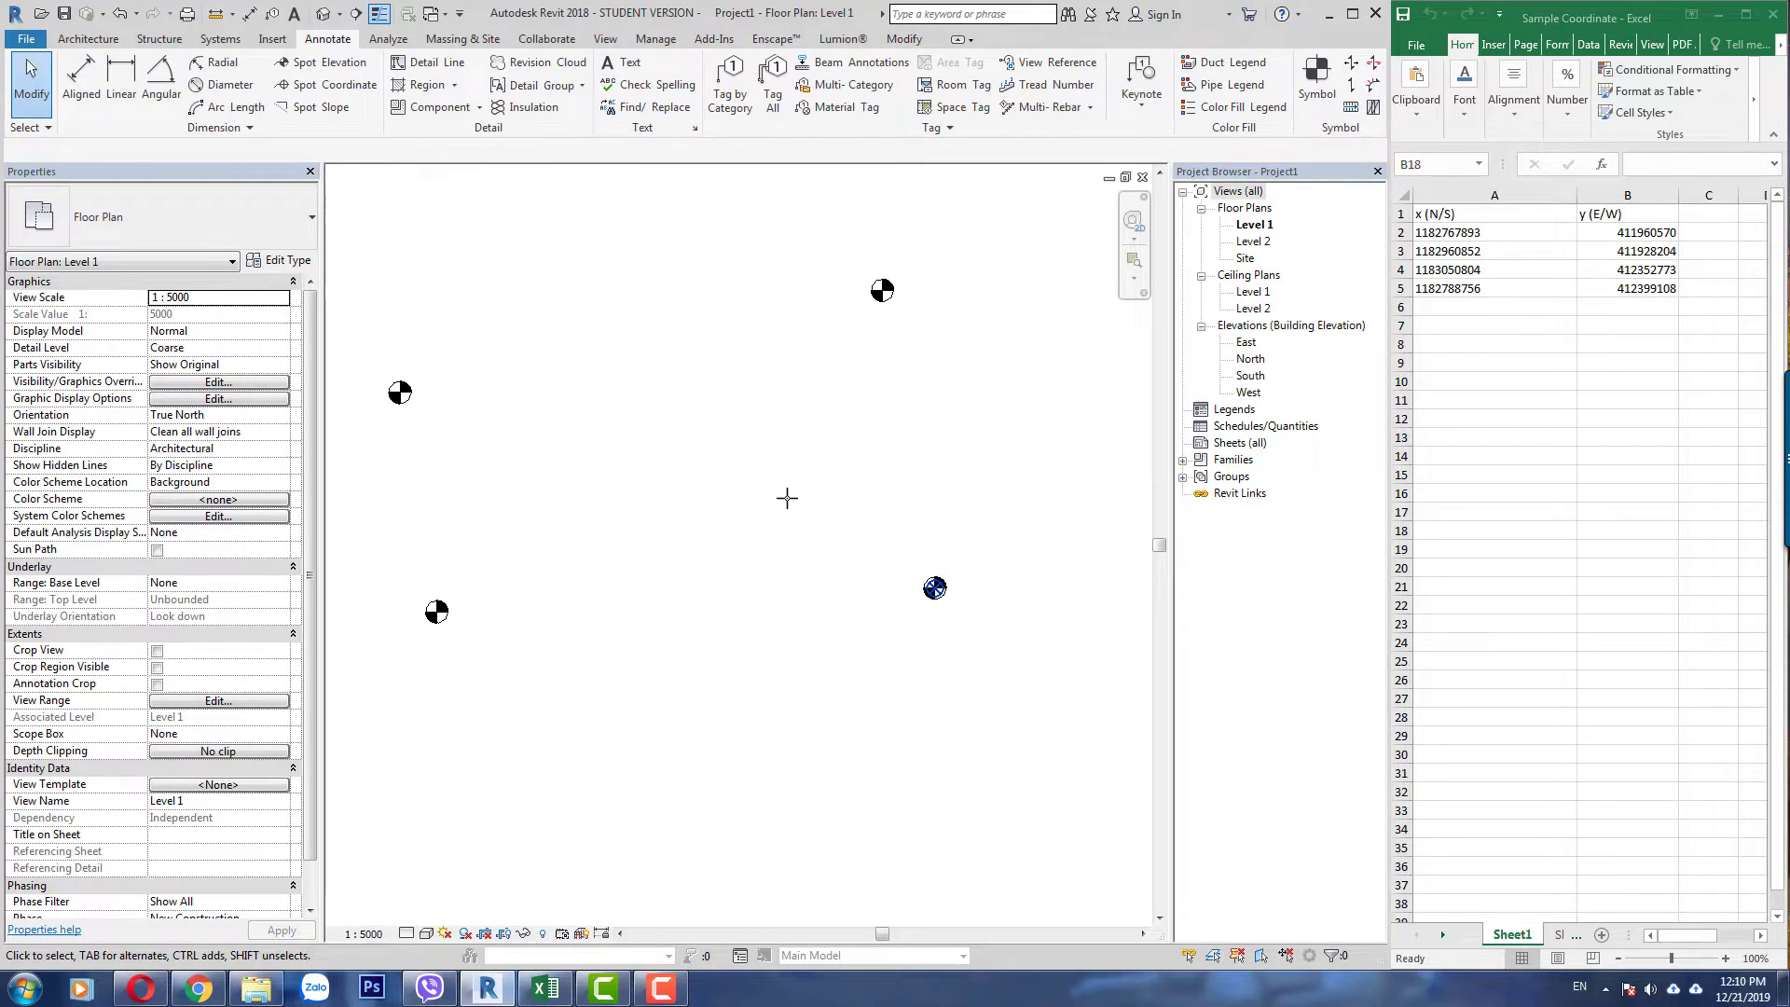
- Start a sketched property line from the Massing & Site tools
left_click(478, 43)
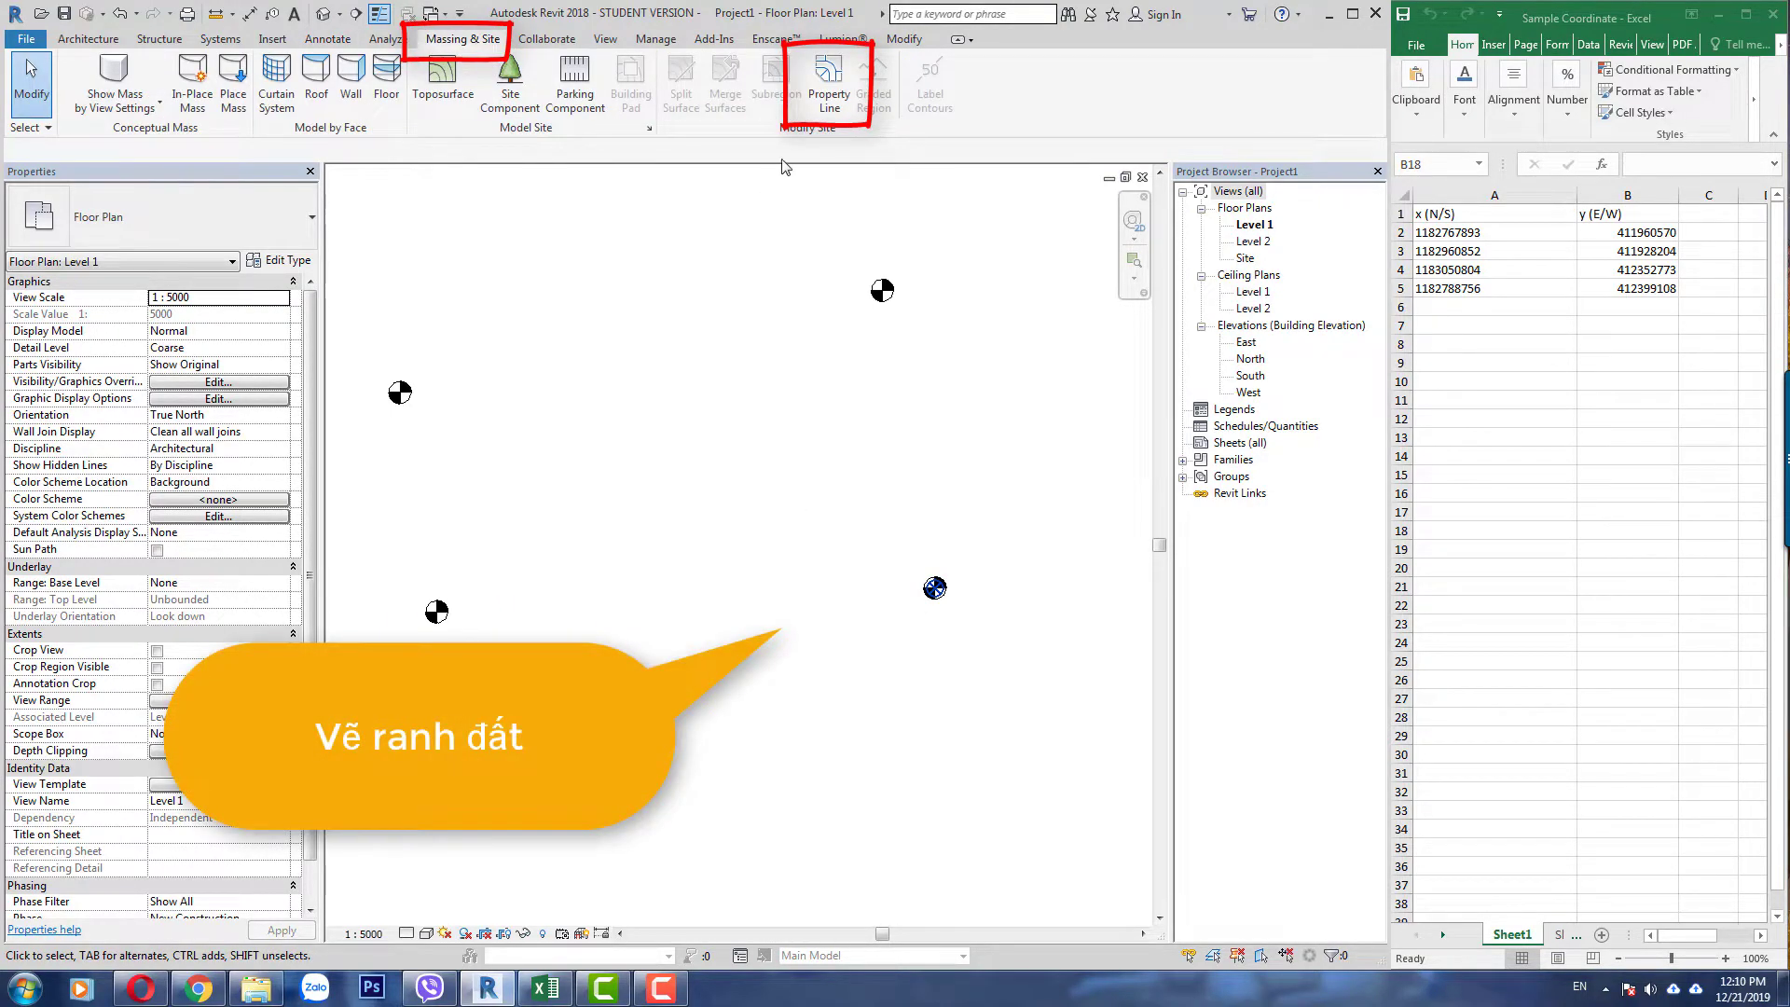
left_click(829, 113)
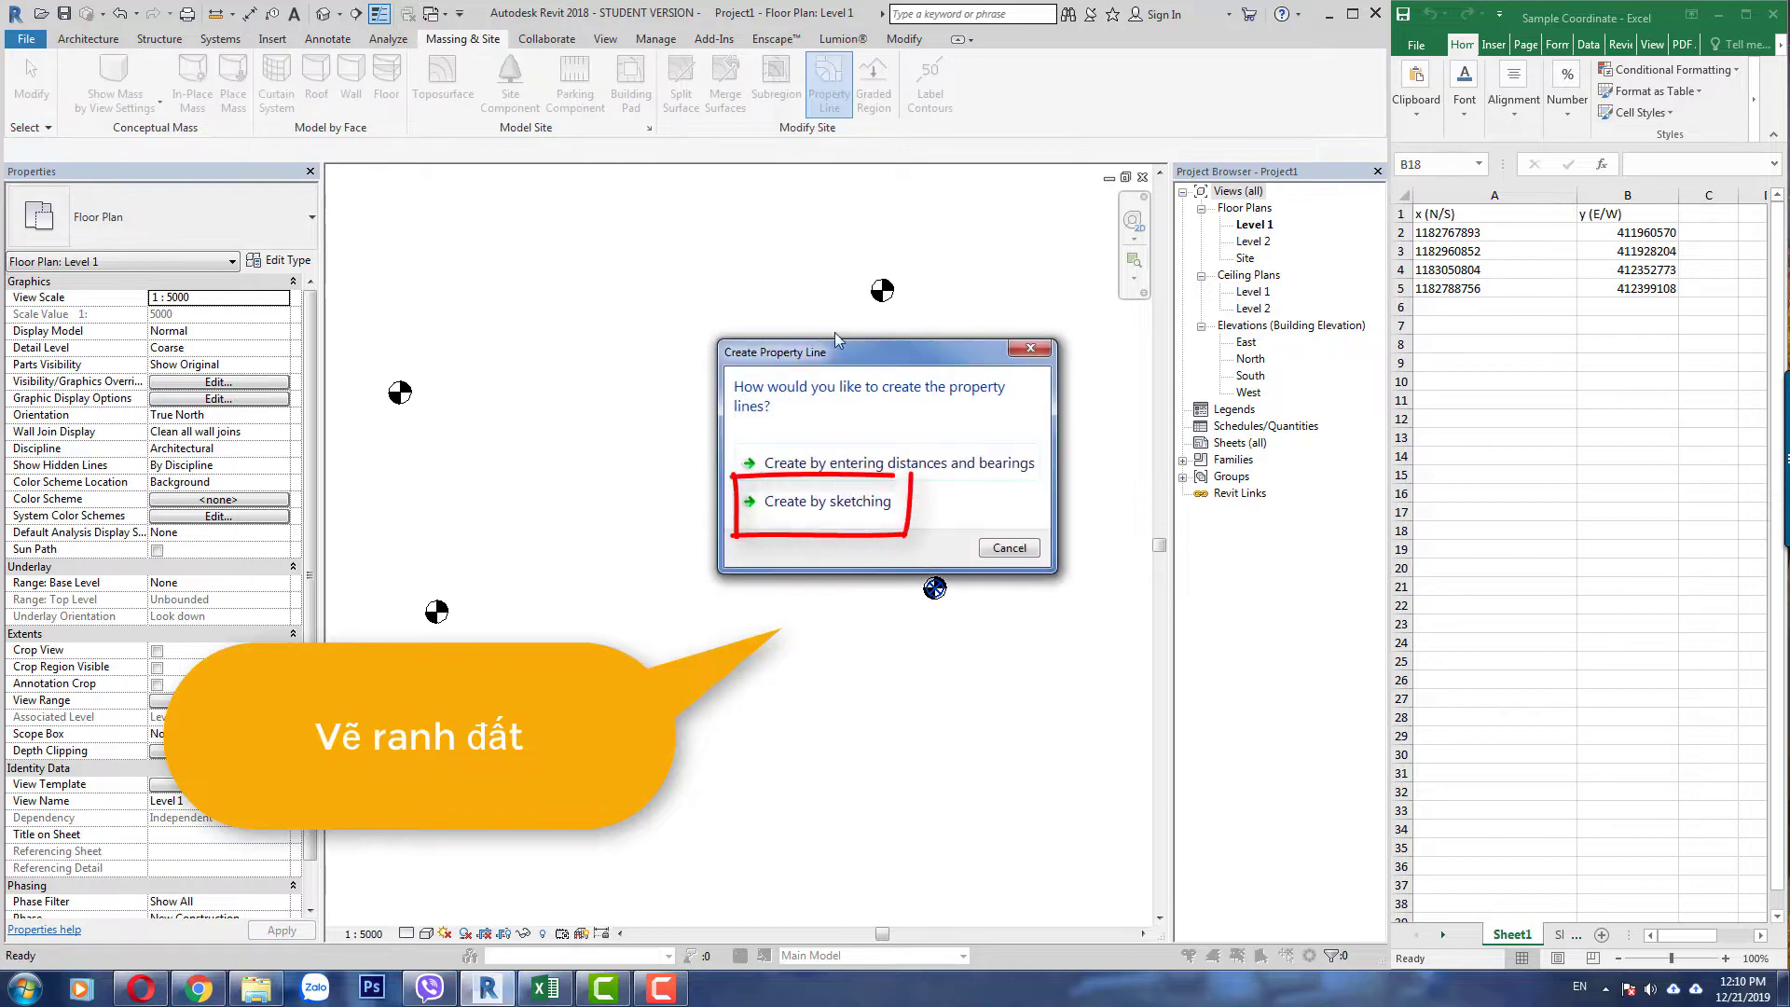
left_click(839, 545)
scroll(519, 399, "up", 3)
scroll(578, 466, "up", 3)
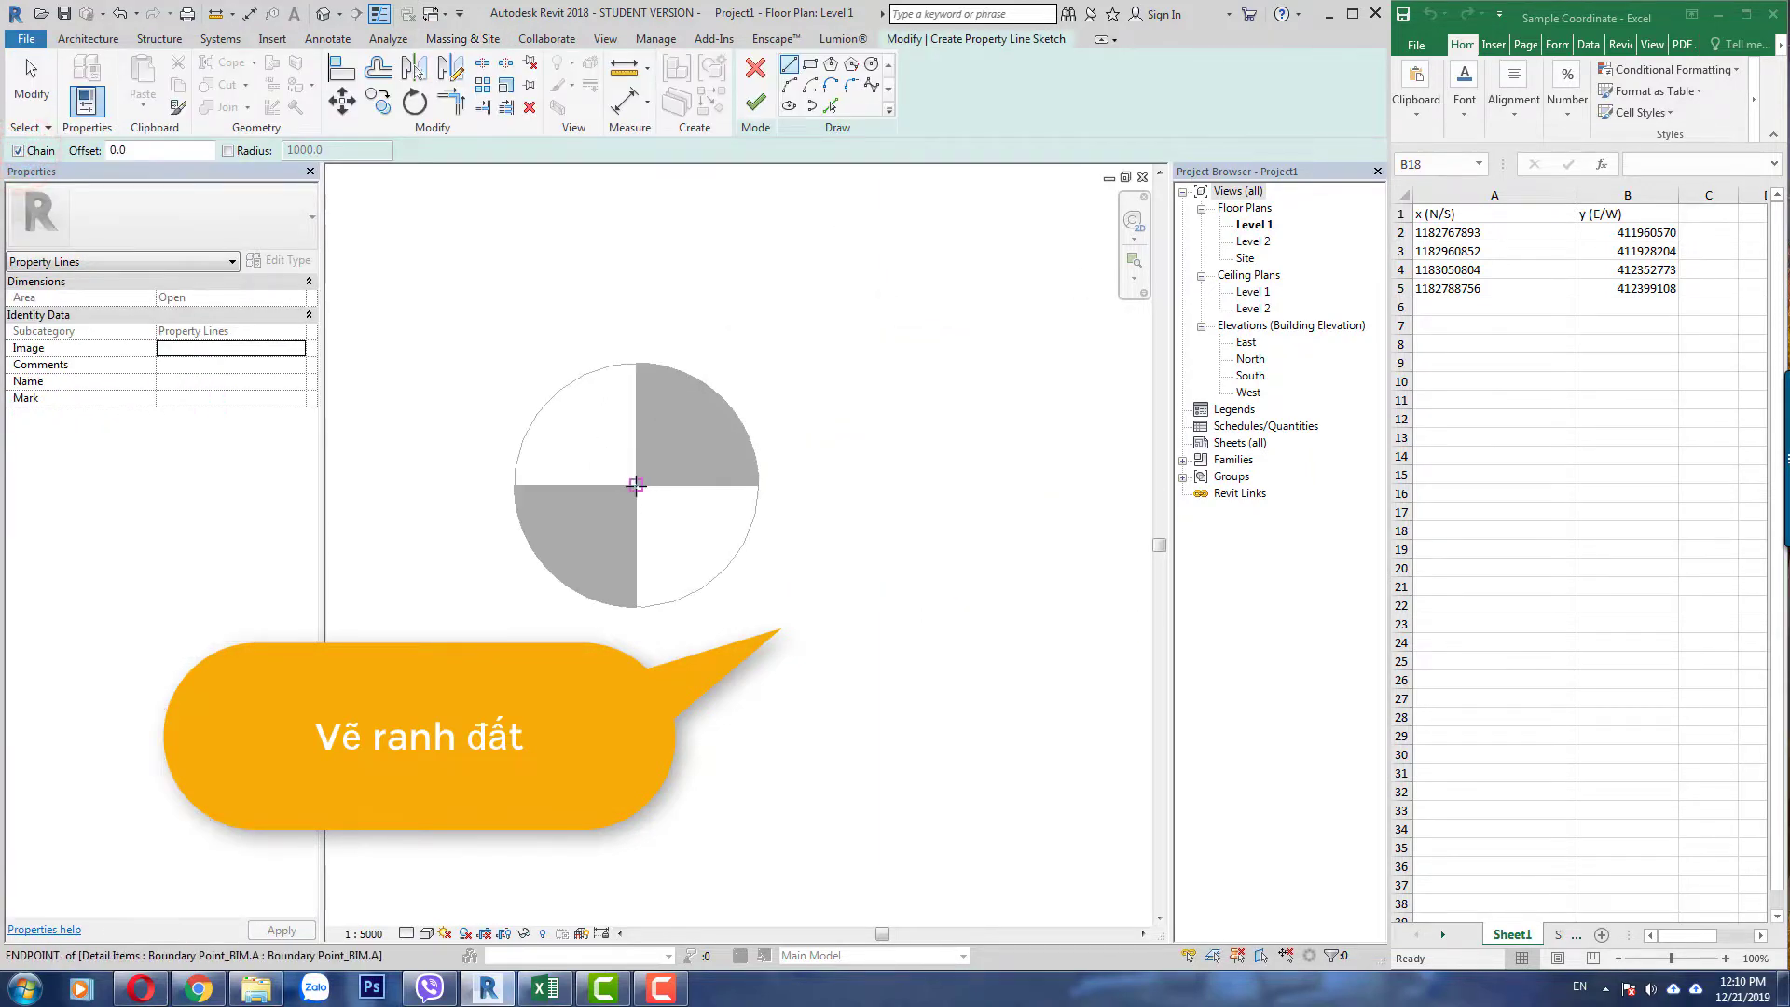
scroll(632, 488, "down", 5)
- Sketch property edges through the four boundary markers, closing back at the first
left_click(632, 488)
scroll(882, 342, "up", 5)
scroll(882, 341, "up", 5)
left_click(760, 328)
scroll(727, 308, "down", 5)
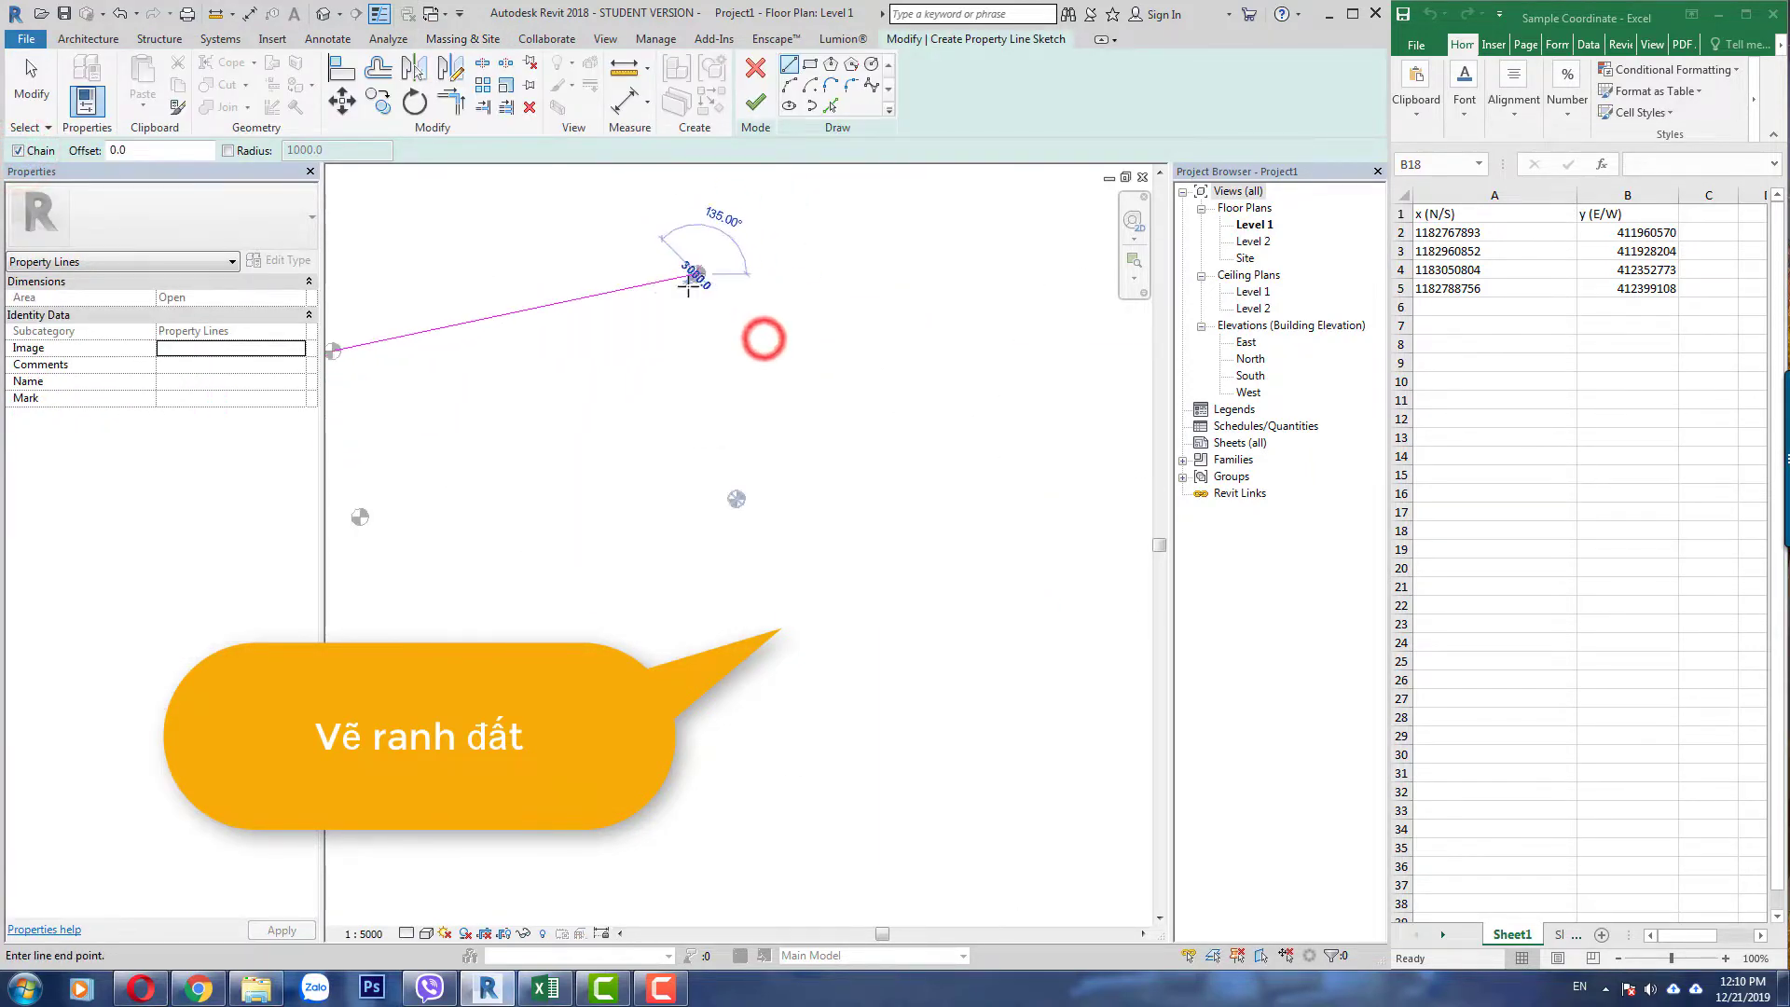
scroll(759, 360, "up", 5)
left_click(777, 356)
scroll(776, 355, "down", 5)
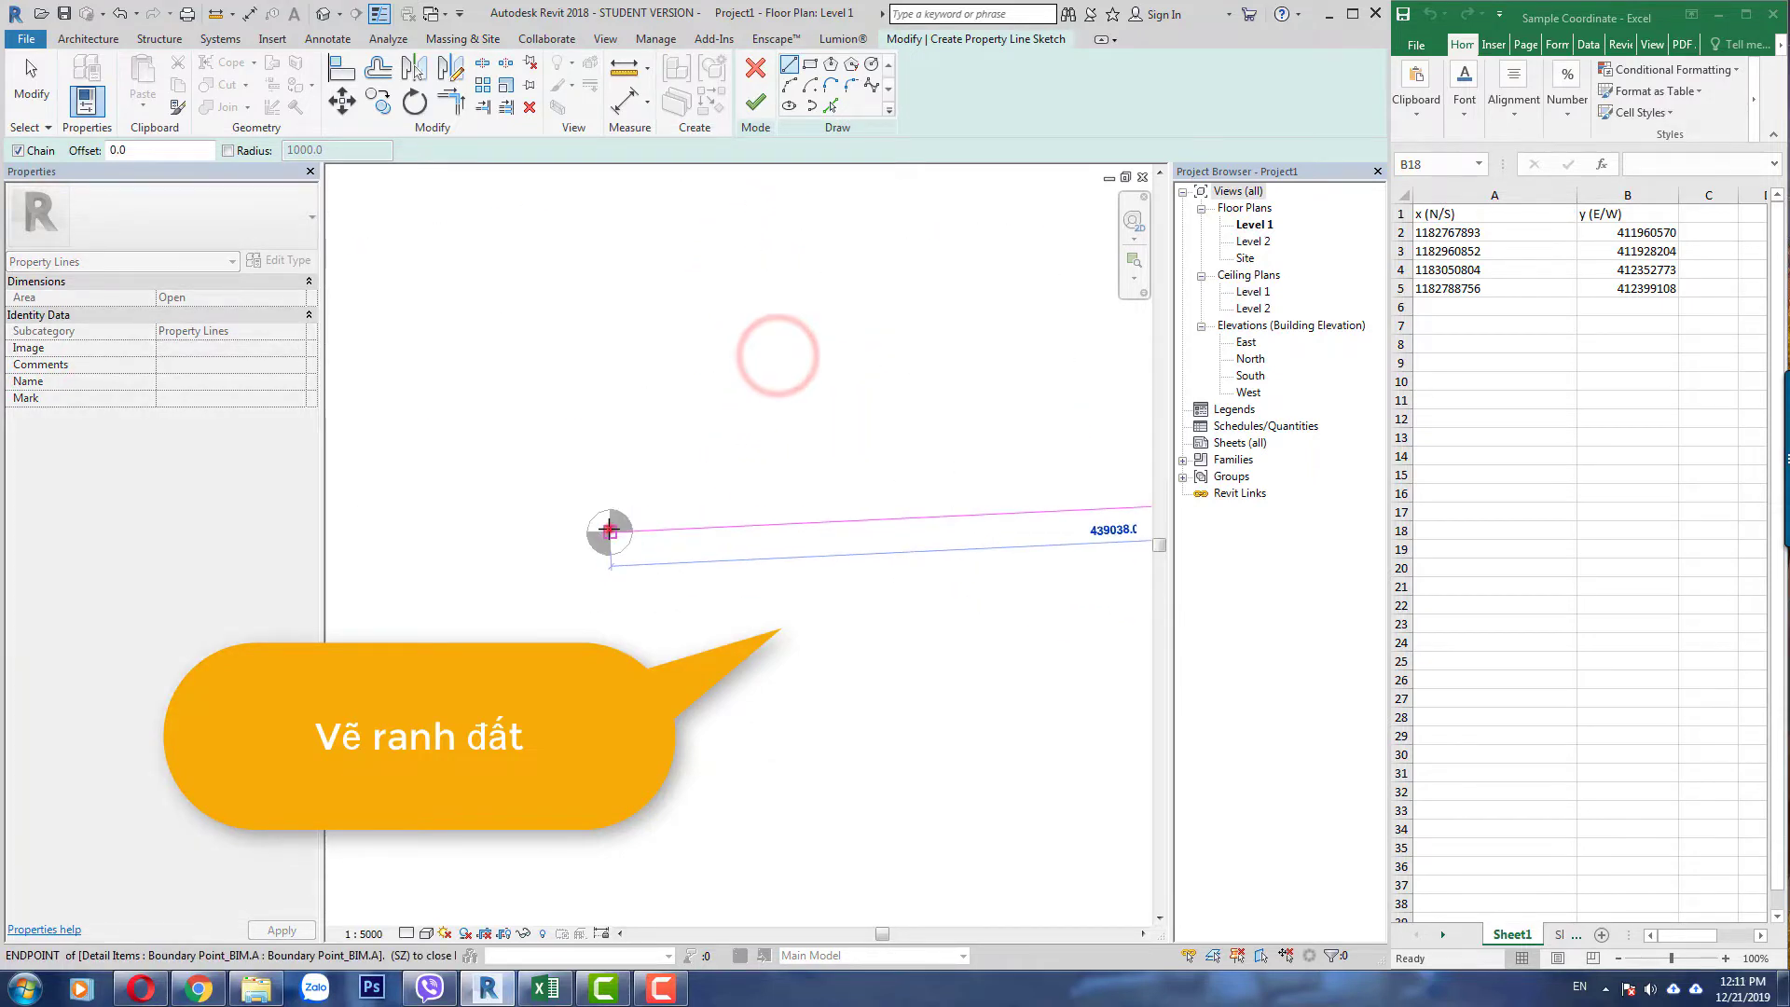
left_click(607, 520)
scroll(595, 415, "up", 5)
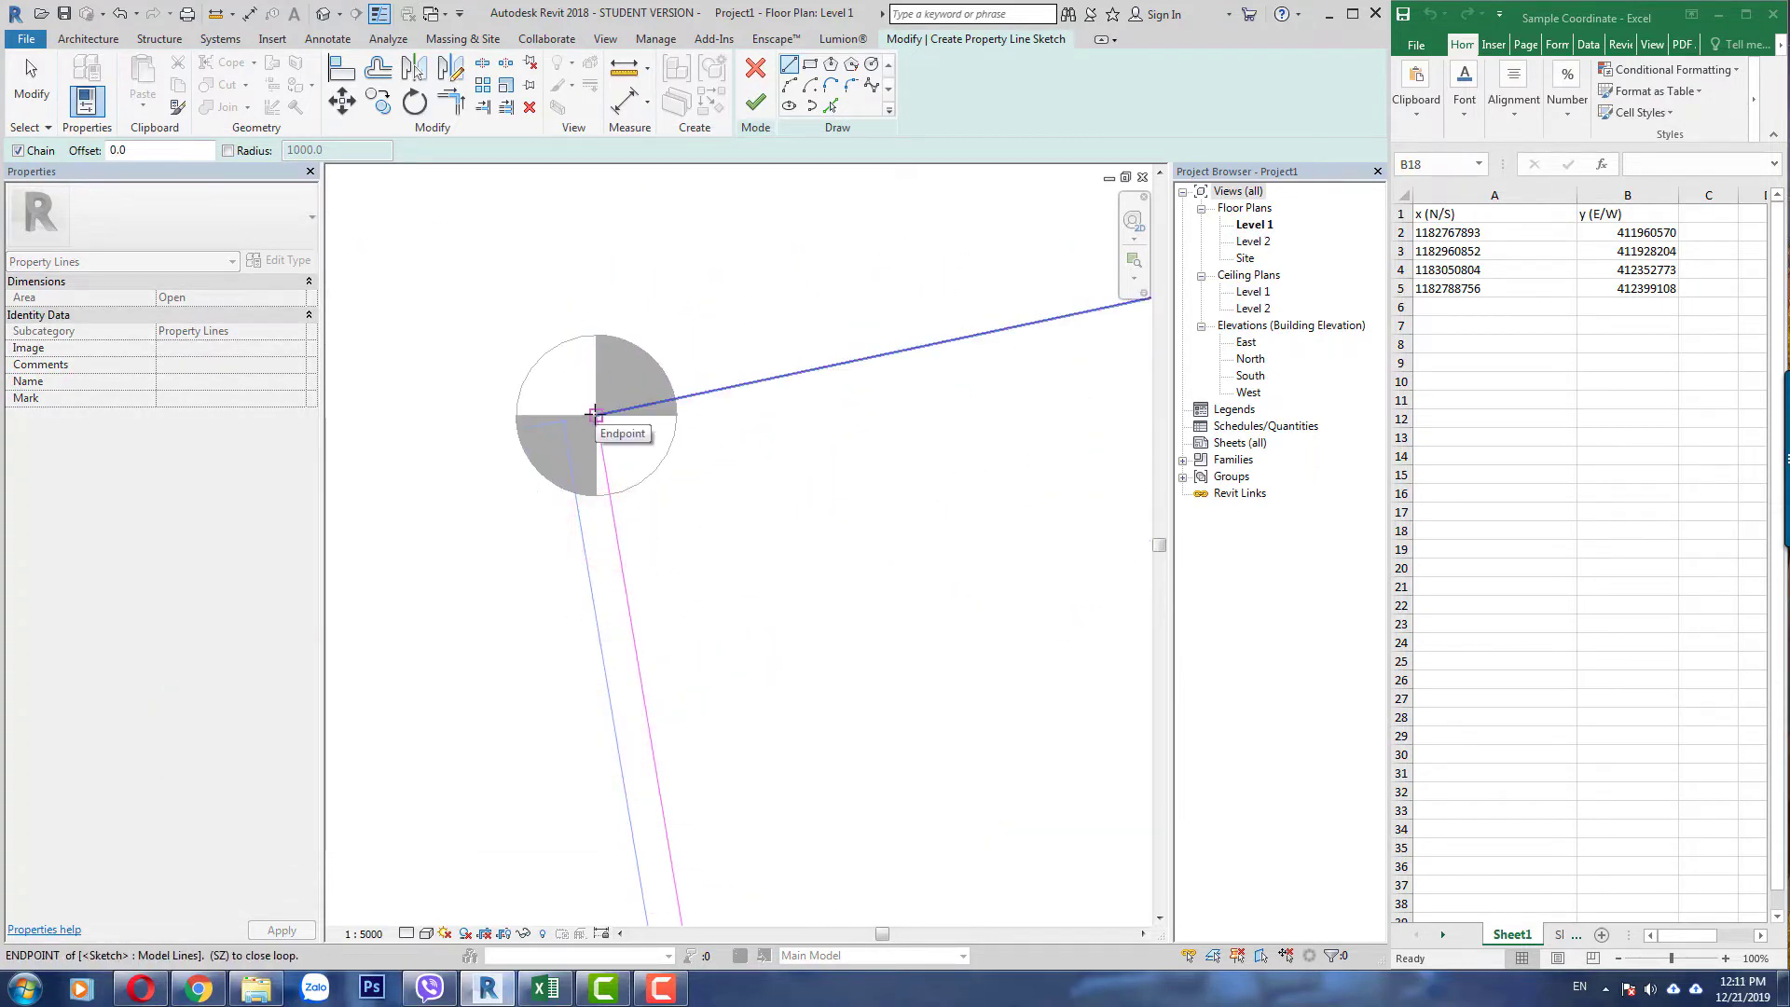
left_click(595, 415)
- End the line chain and finish the property line sketch
scroll(595, 415, "down", 5)
key("Escape")
scroll(574, 287, "up", 2)
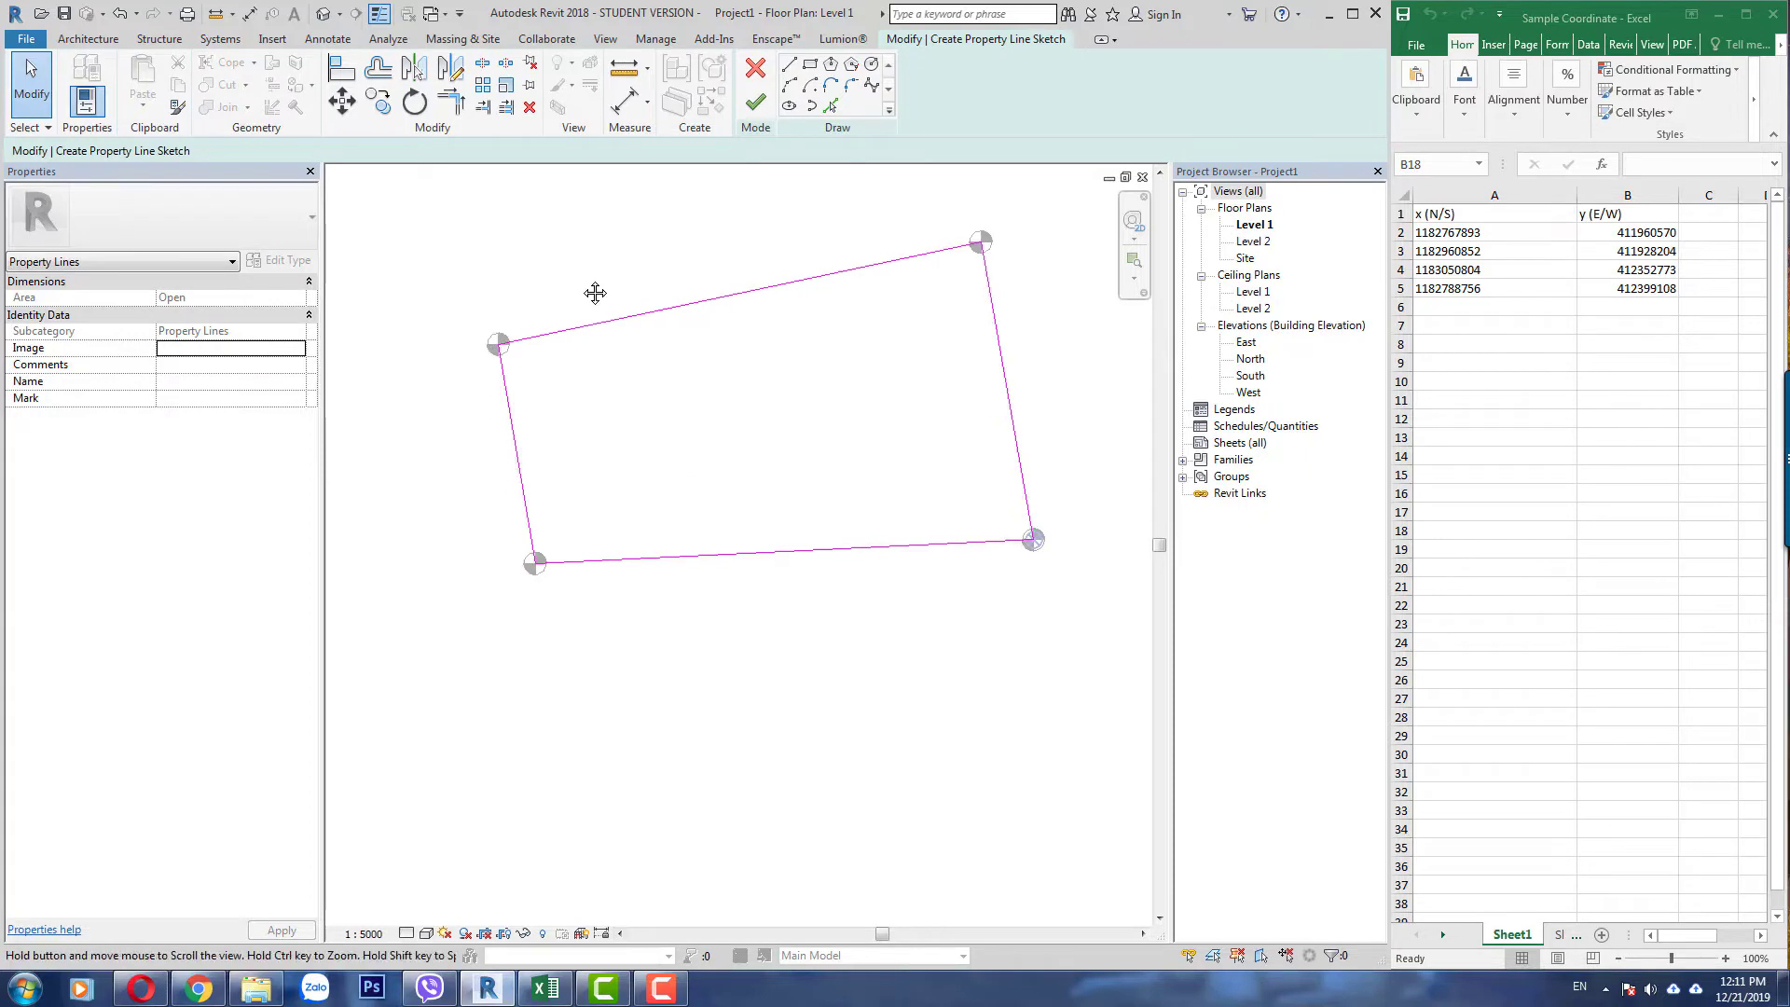
middle_click_drag(595, 293, 585, 293)
left_click(757, 103)
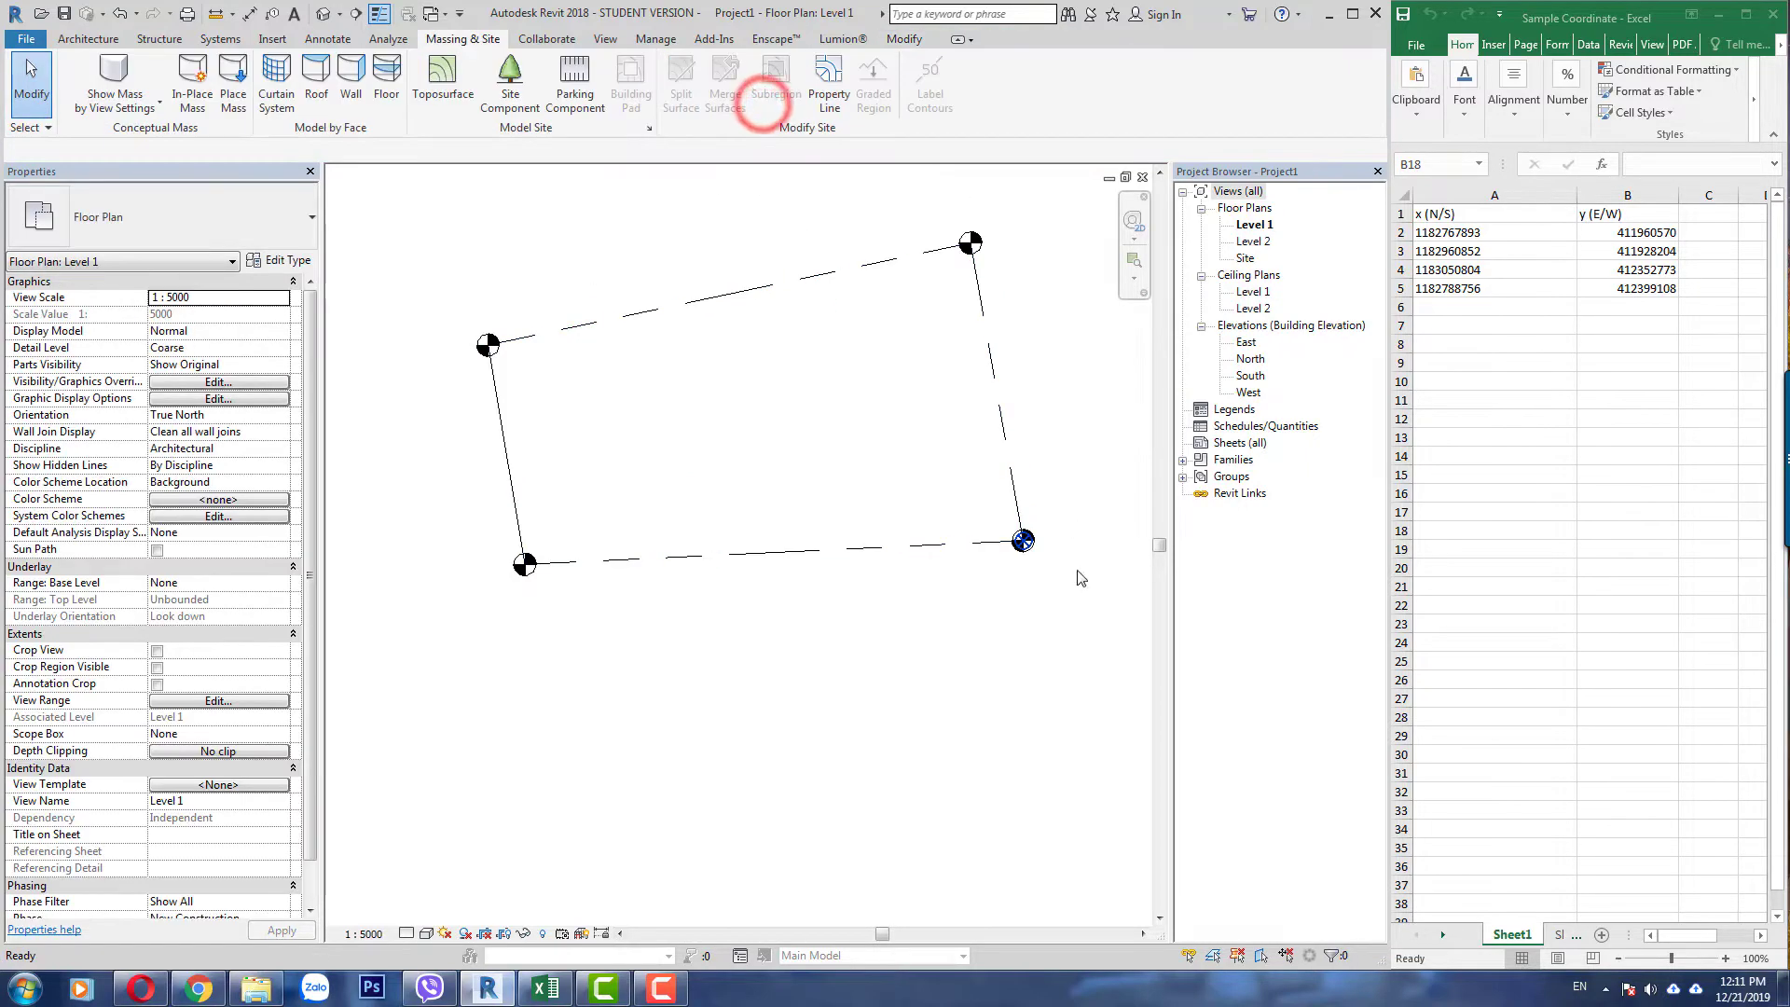
- Select the Project Base Point and start moving it from its centre
scroll(1025, 540, "up", 5)
left_click_drag(885, 554, 886, 554)
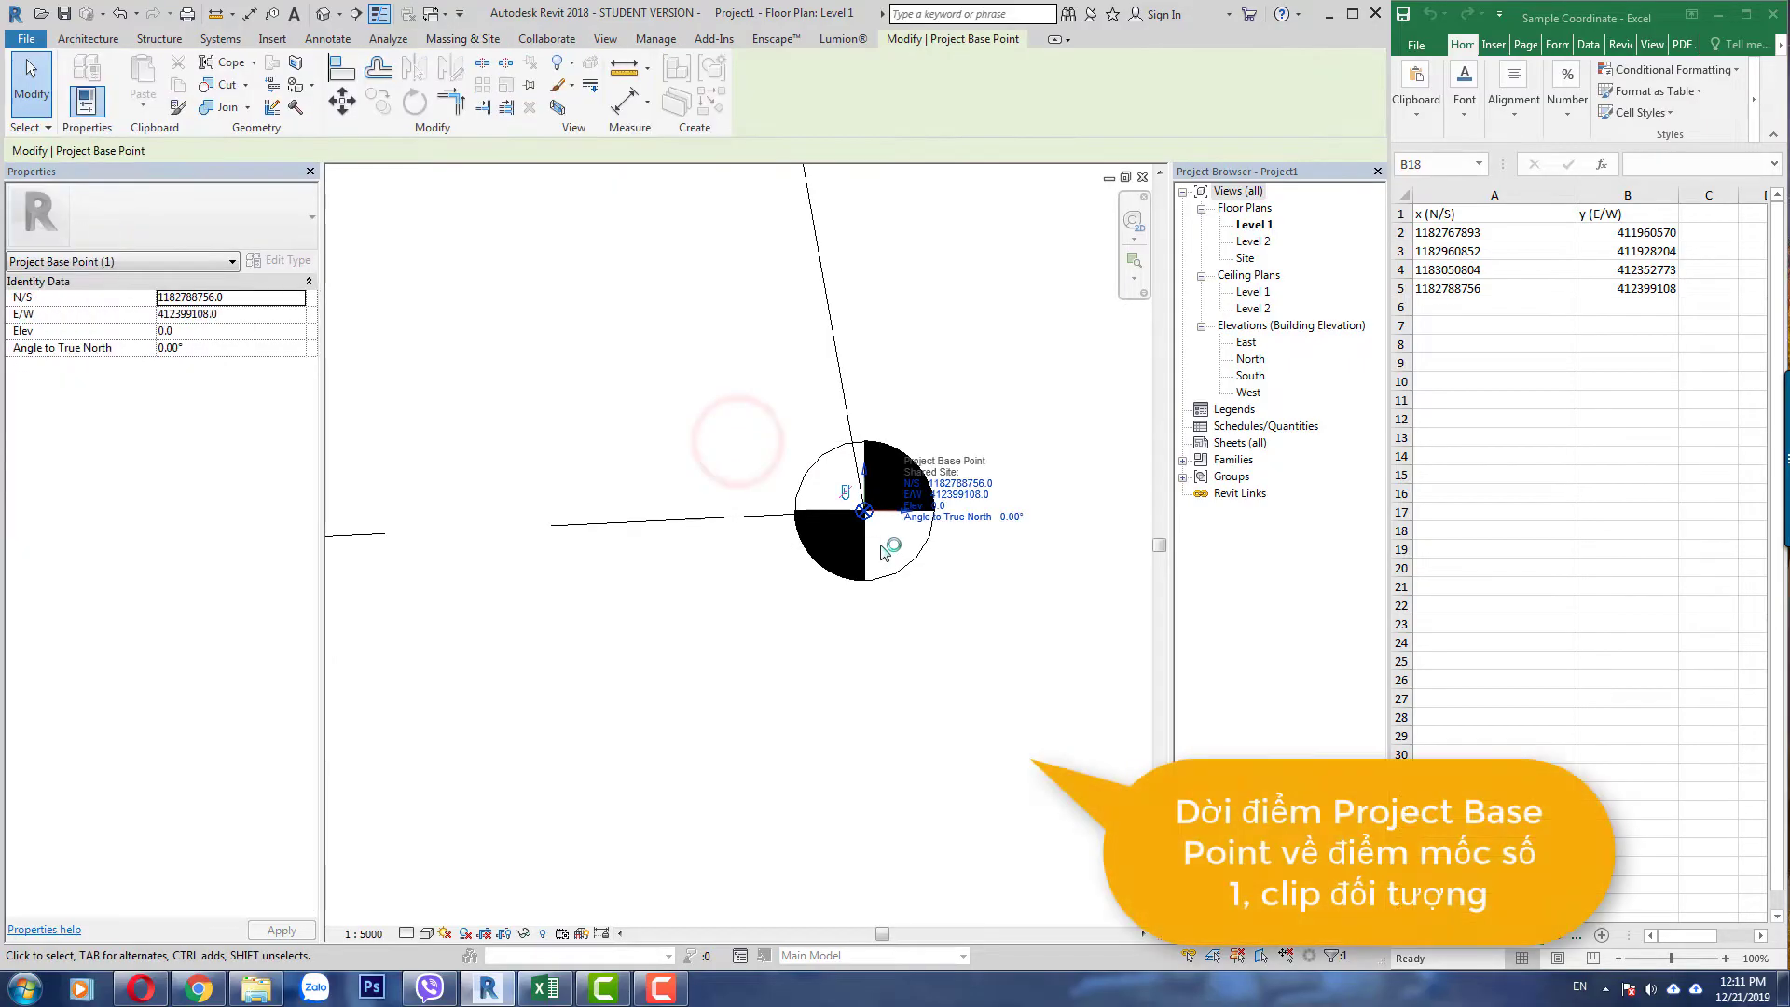
left_click(344, 106)
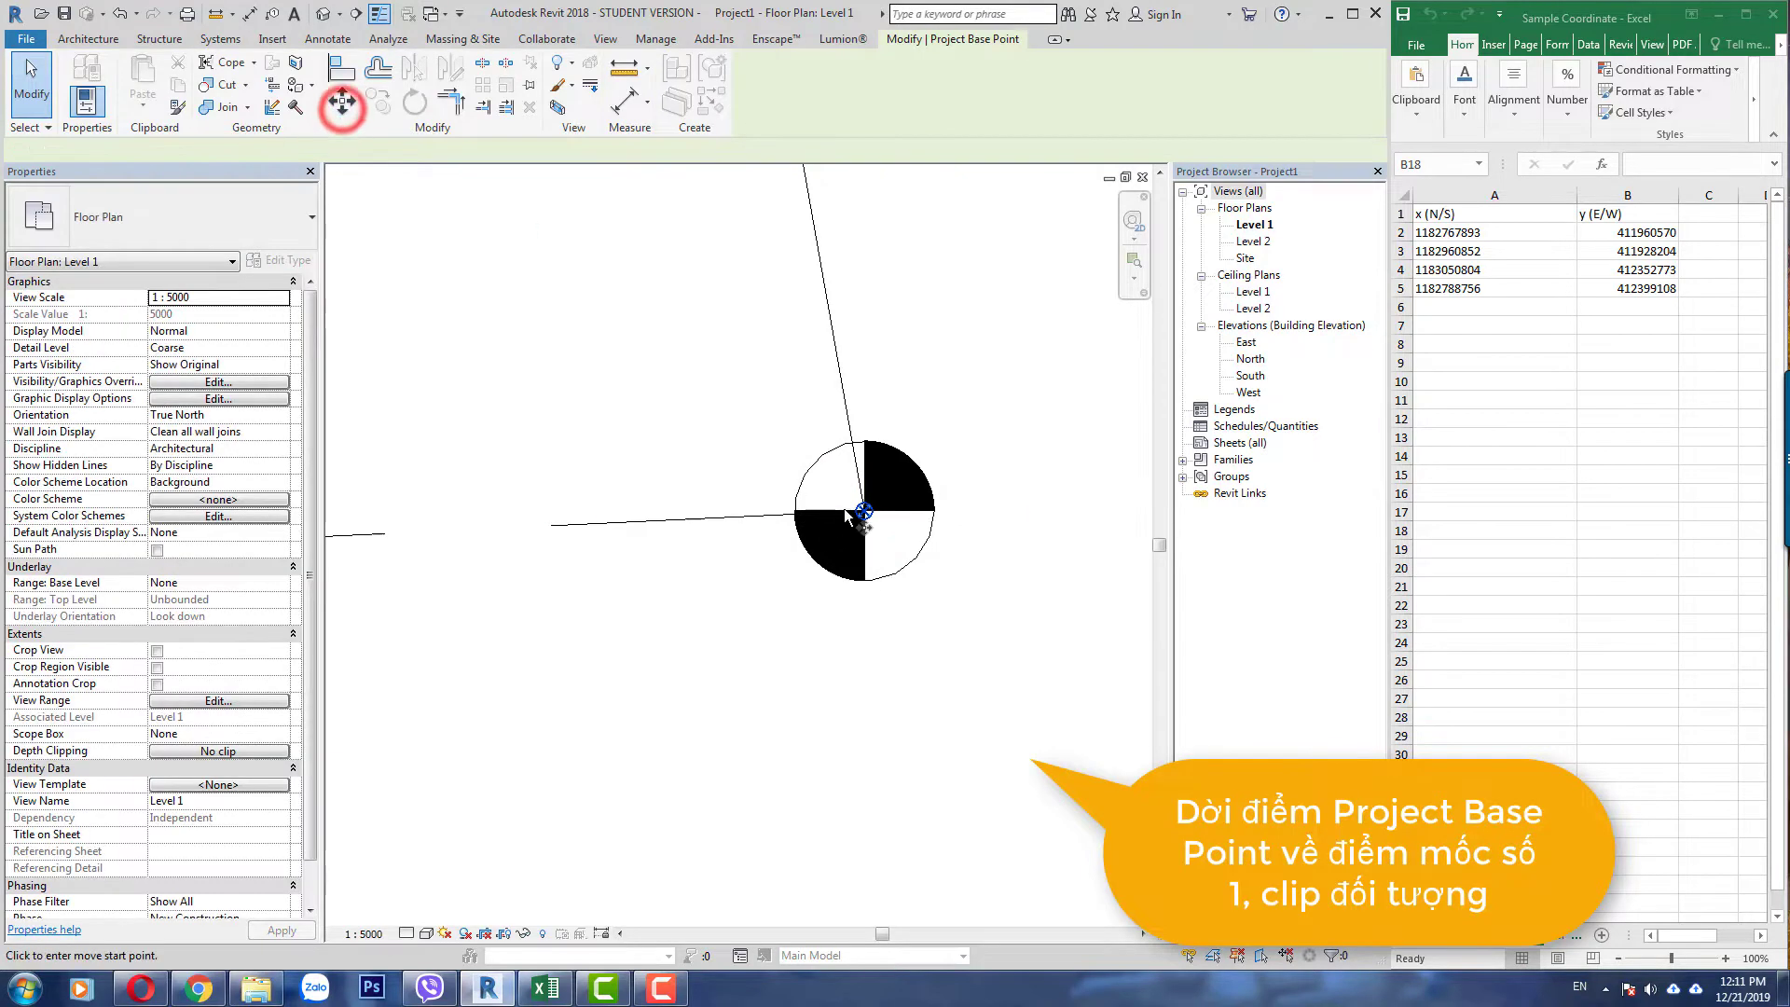
scroll(844, 508, "up", 2)
scroll(867, 420, "up", 2)
scroll(871, 503, "up", 2)
left_click(872, 503)
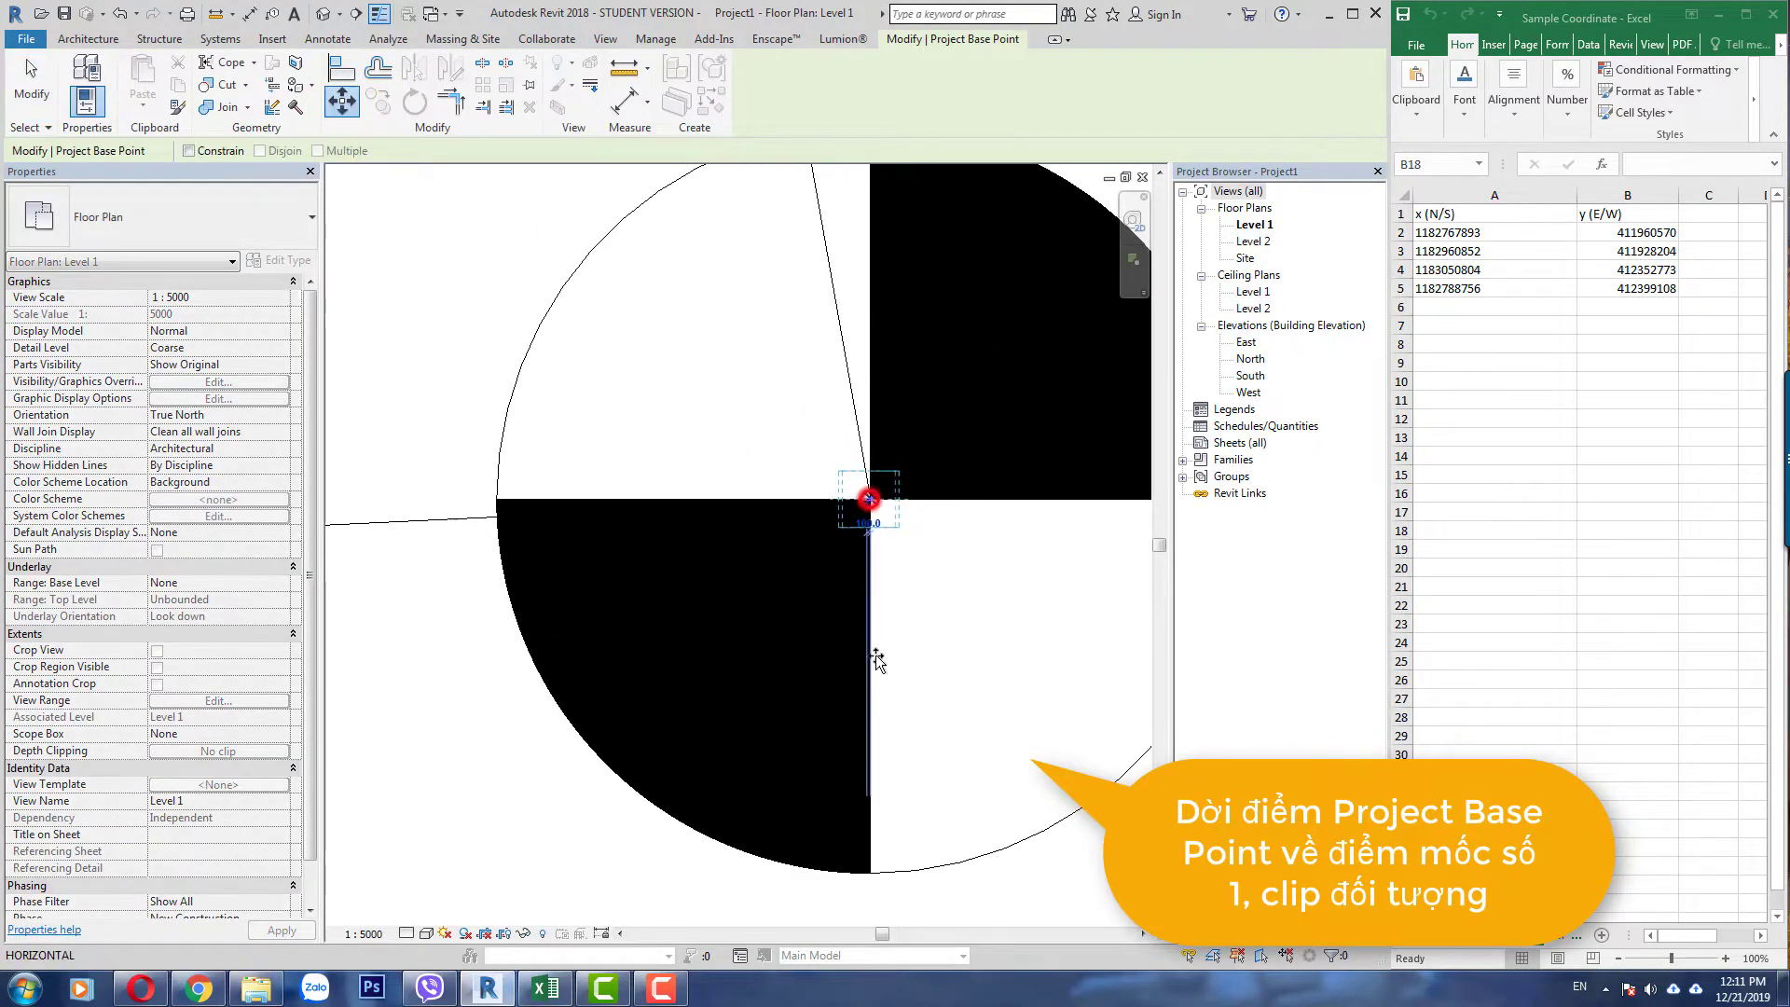
scroll(862, 560, "down", 3)
scroll(877, 652, "down", 2)
scroll(868, 667, "down", 1)
scroll(546, 672, "up", 1)
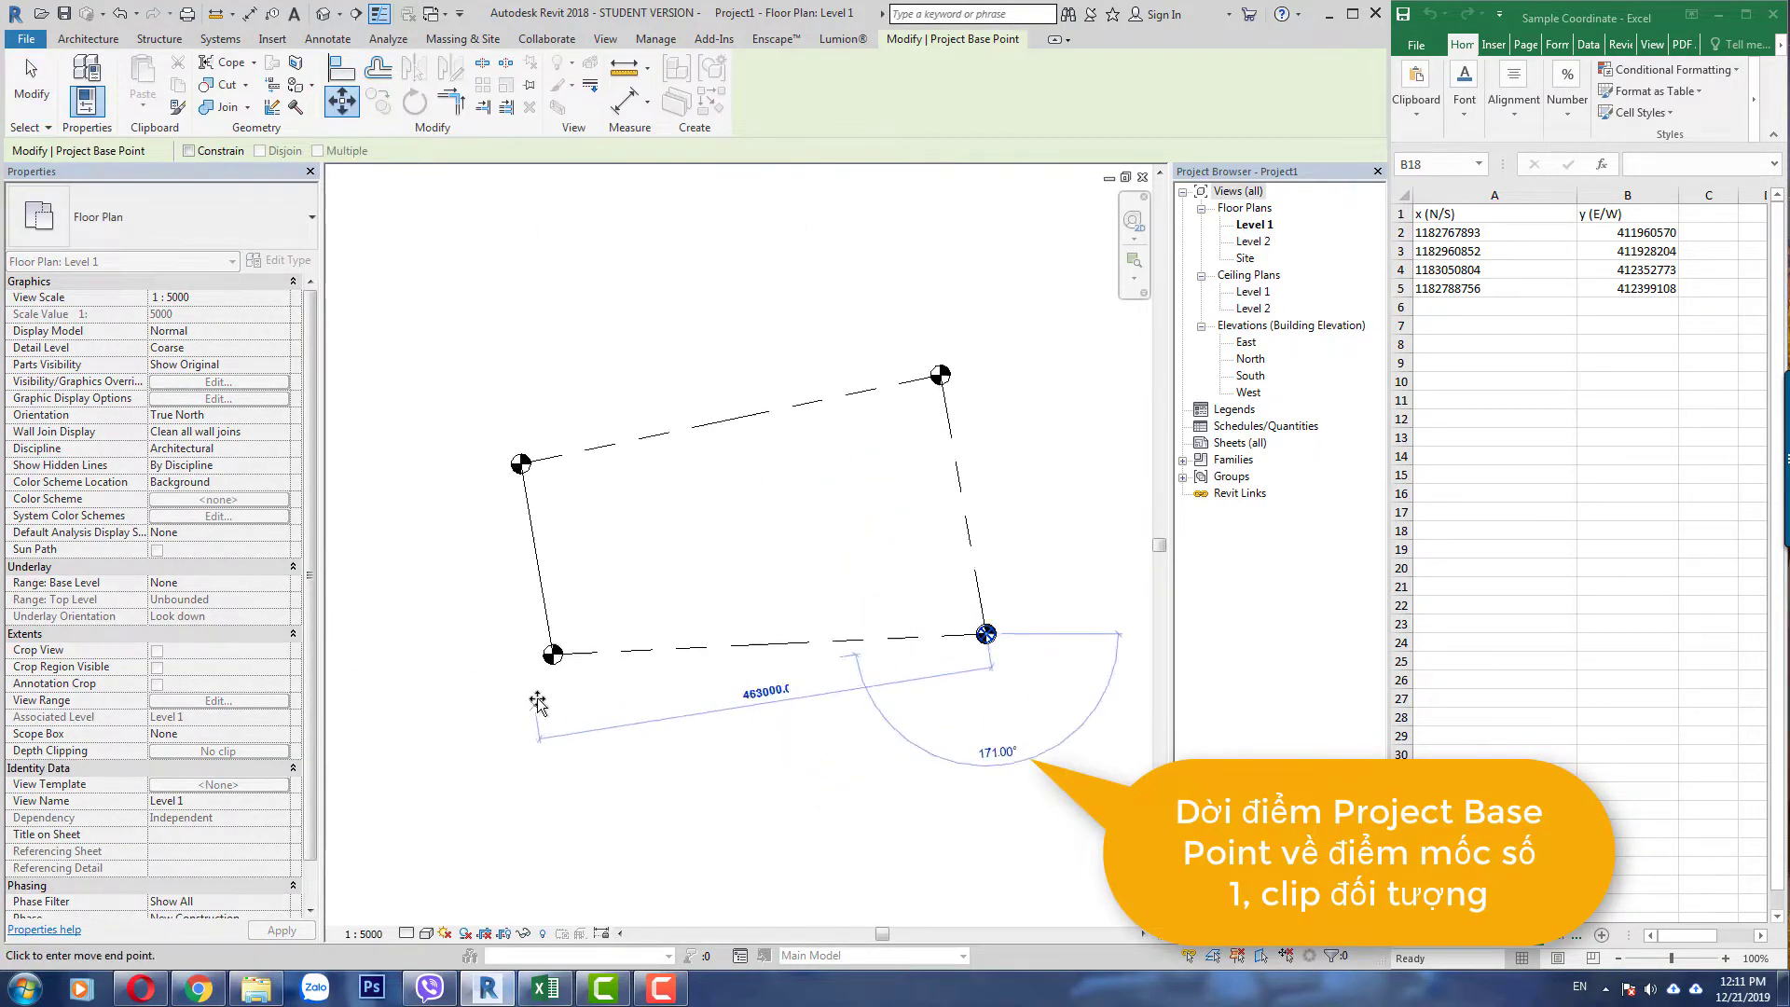
scroll(569, 597, "up", 2)
scroll(588, 550, "up", 2)
scroll(585, 544, "up", 1)
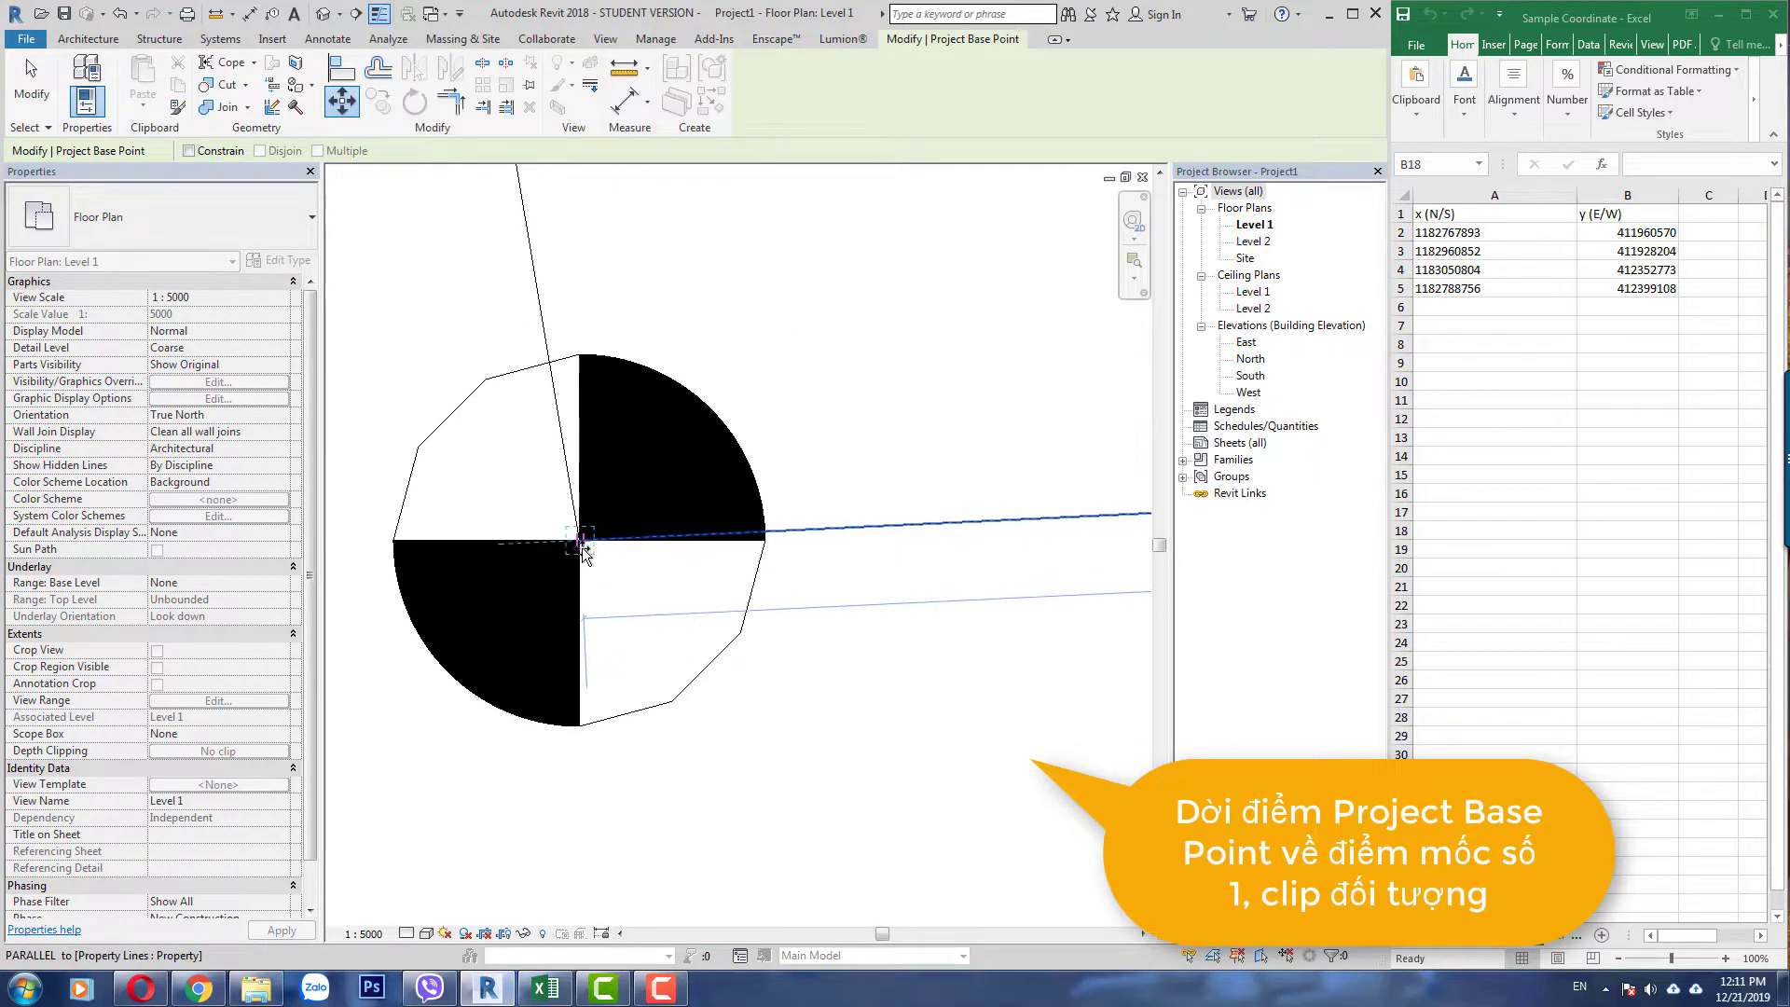
scroll(582, 539, "up", 2)
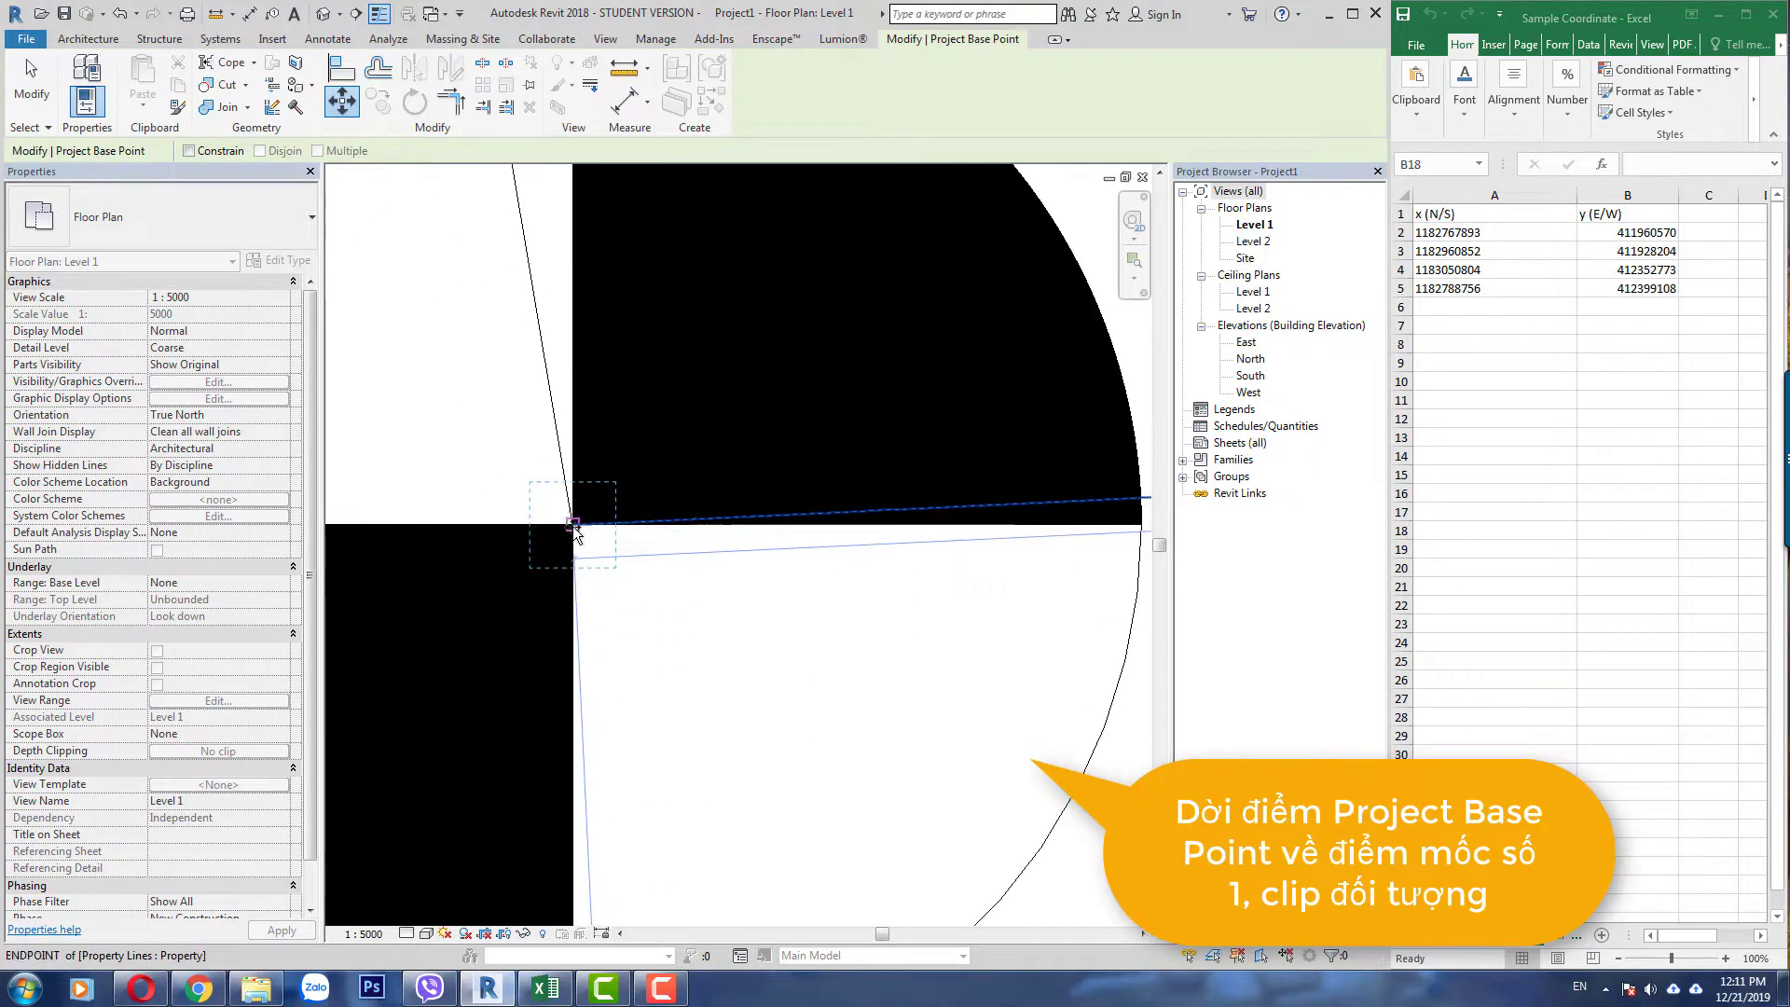
left_click(574, 525)
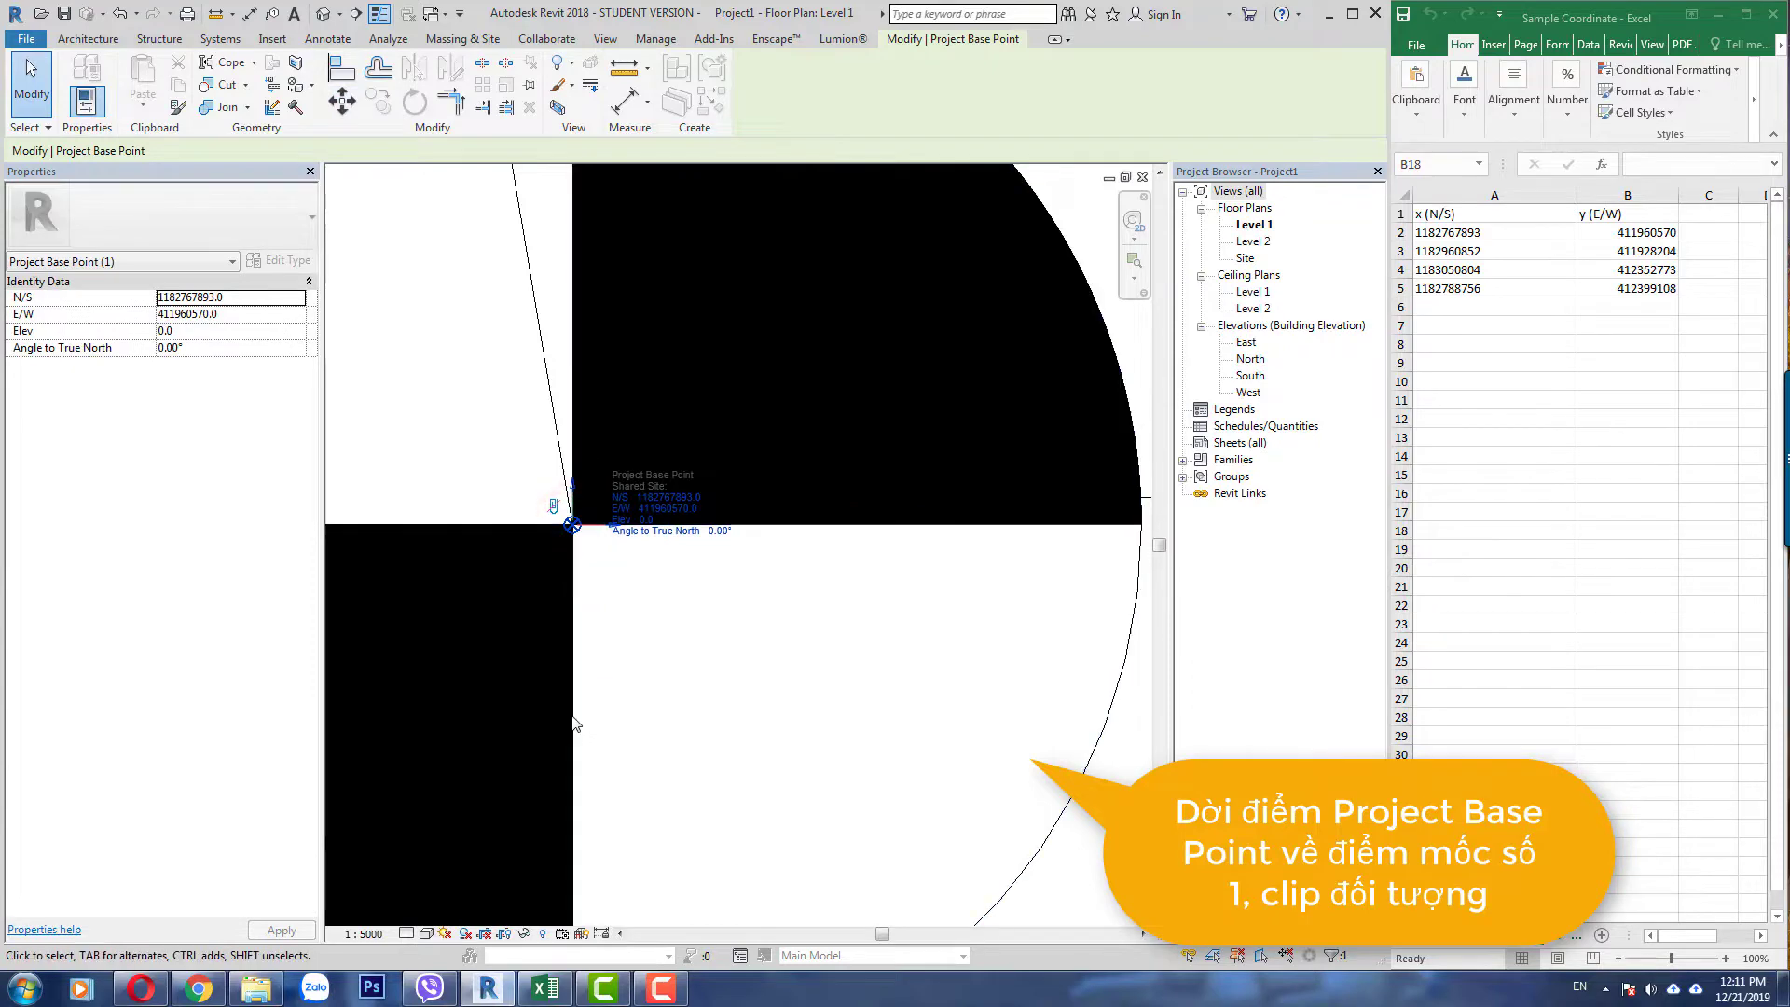
scroll(779, 506, "down", 3)
scroll(727, 653, "down", 3)
scroll(727, 699, "down", 3)
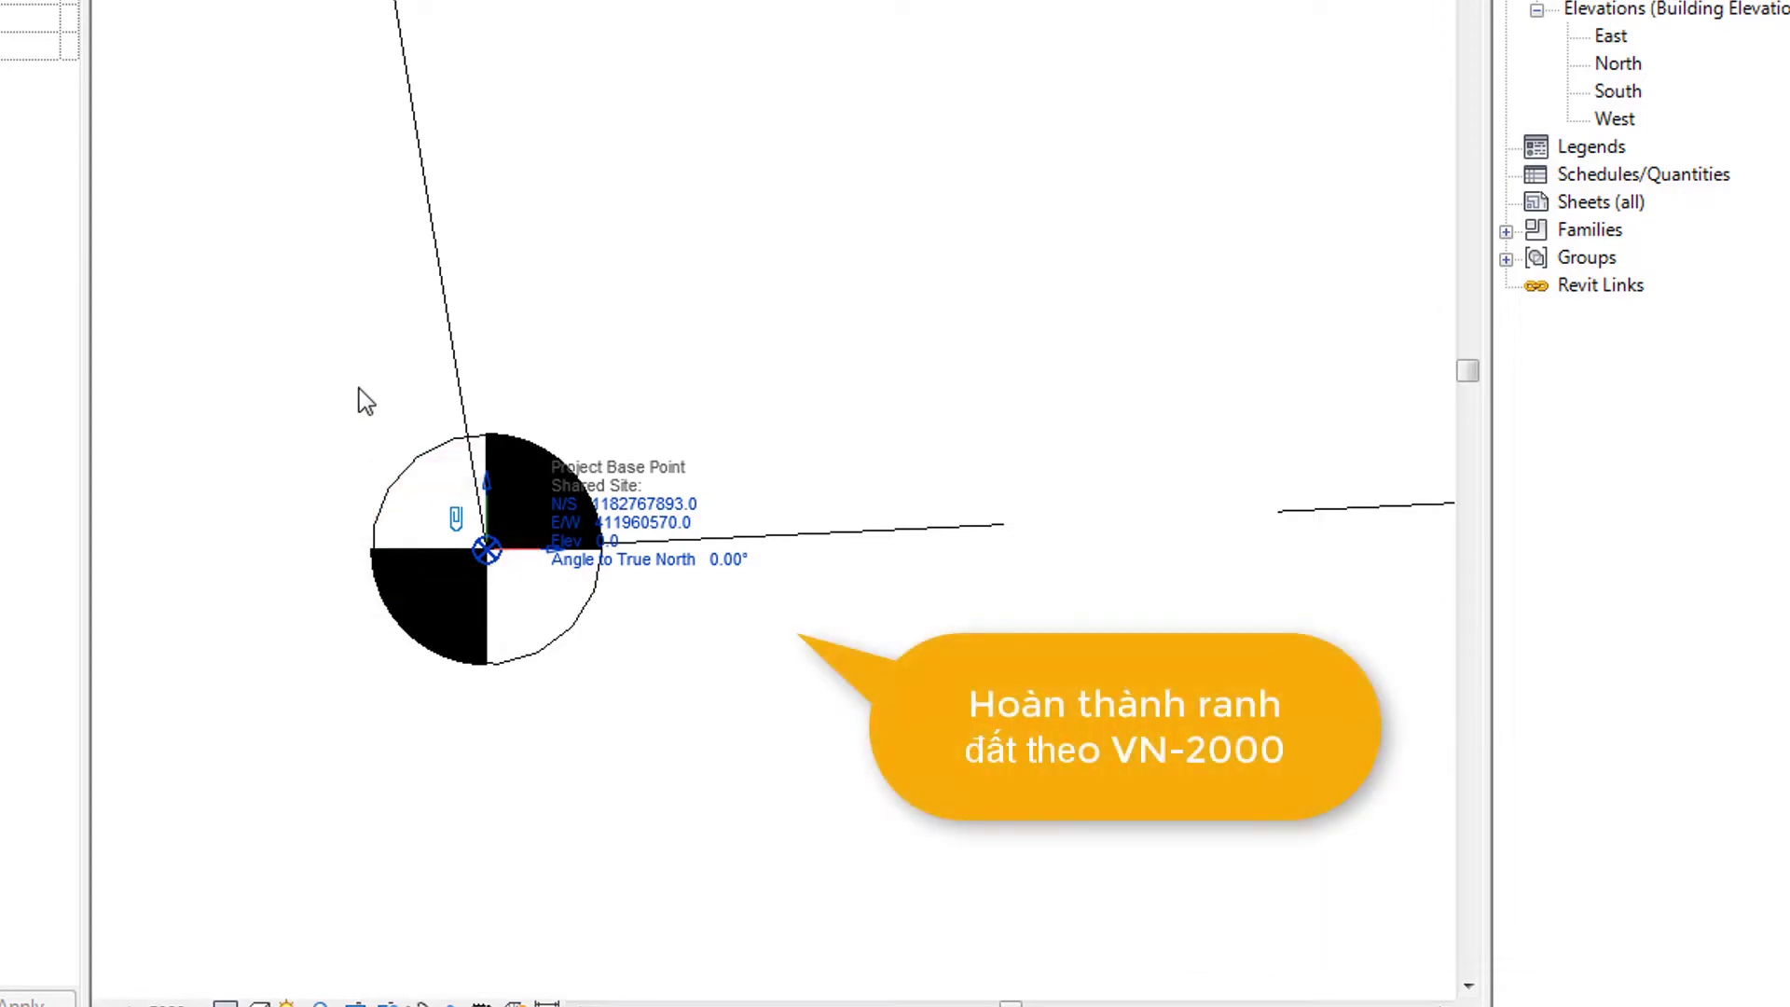
- Deselect the base point and switch Level 1's Orientation property to Project North
left_click(360, 389)
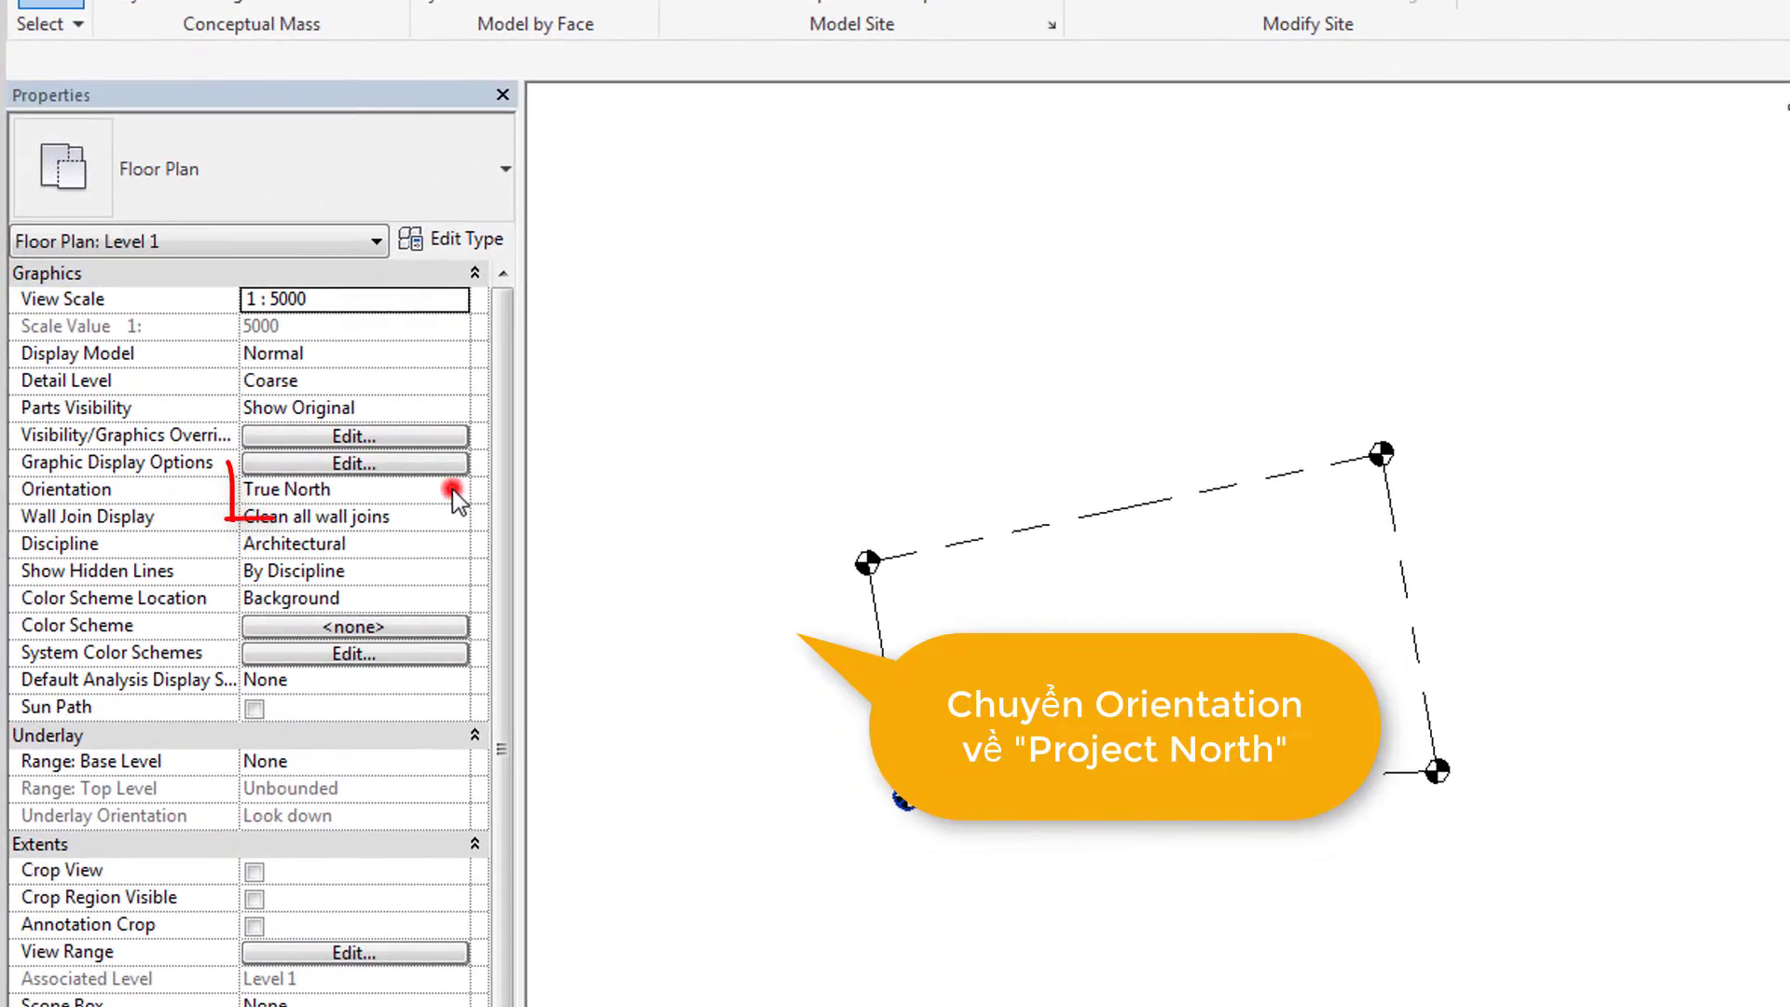
left_click(282, 414)
left_click(347, 516)
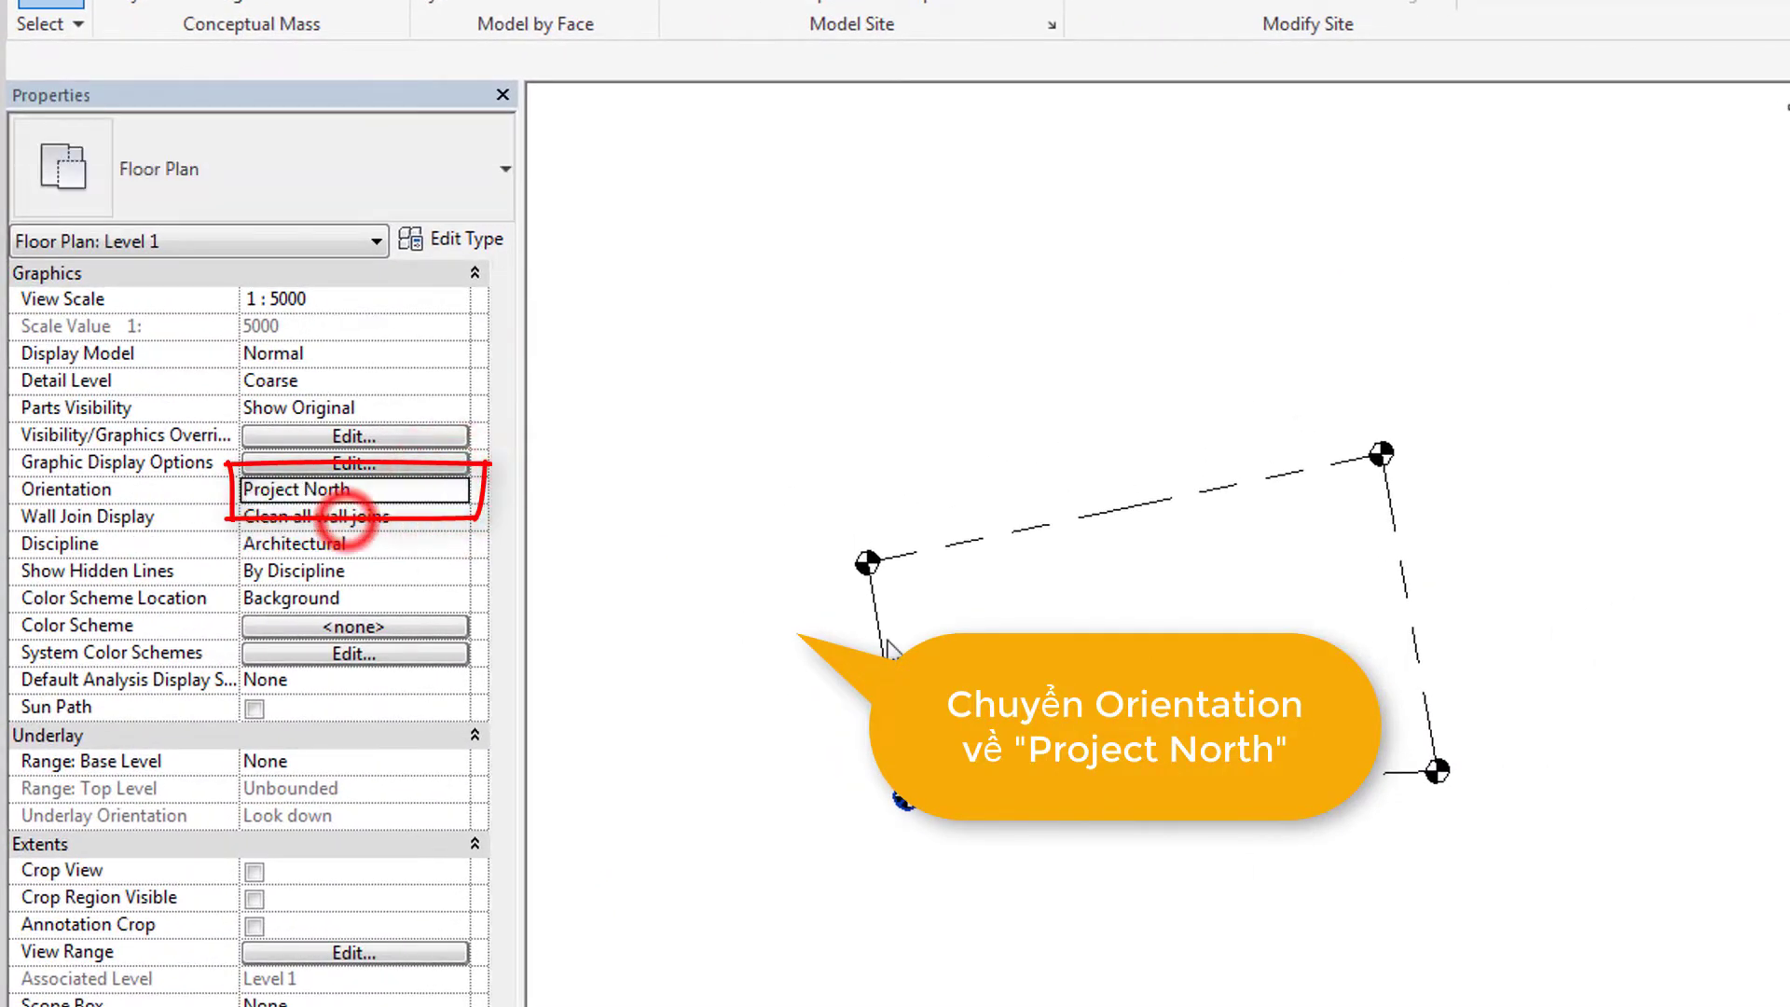
left_click(741, 650)
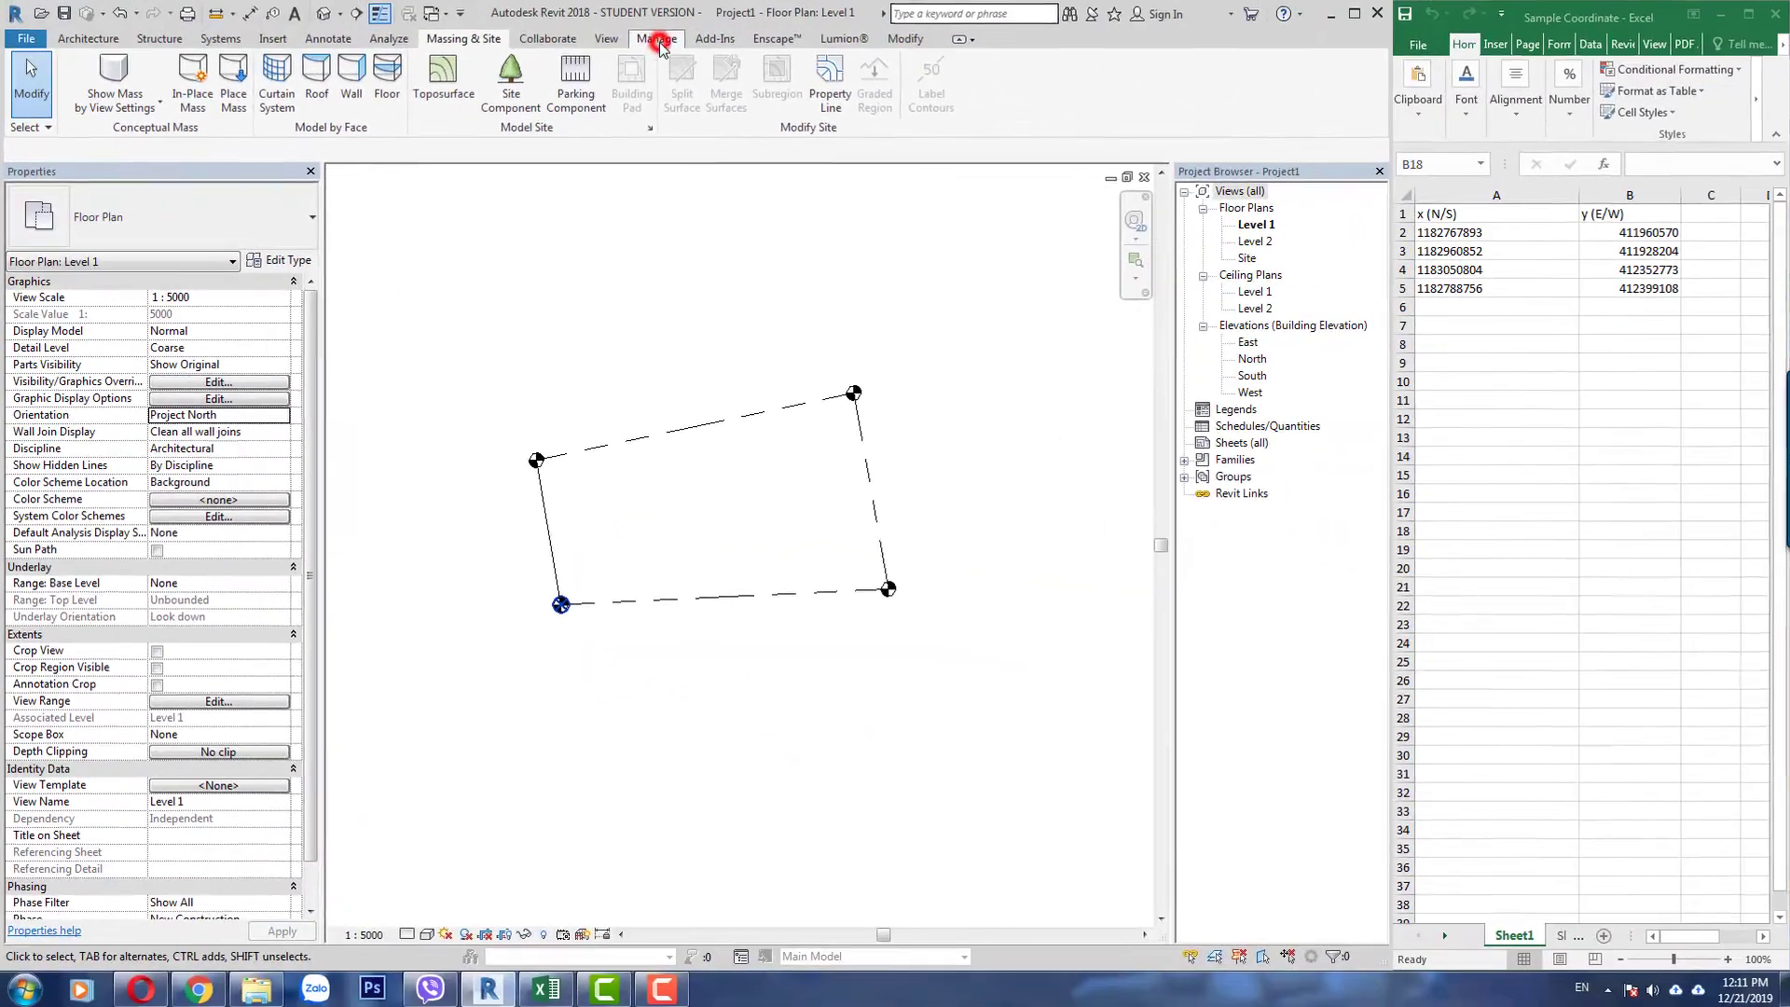
left_click(656, 40)
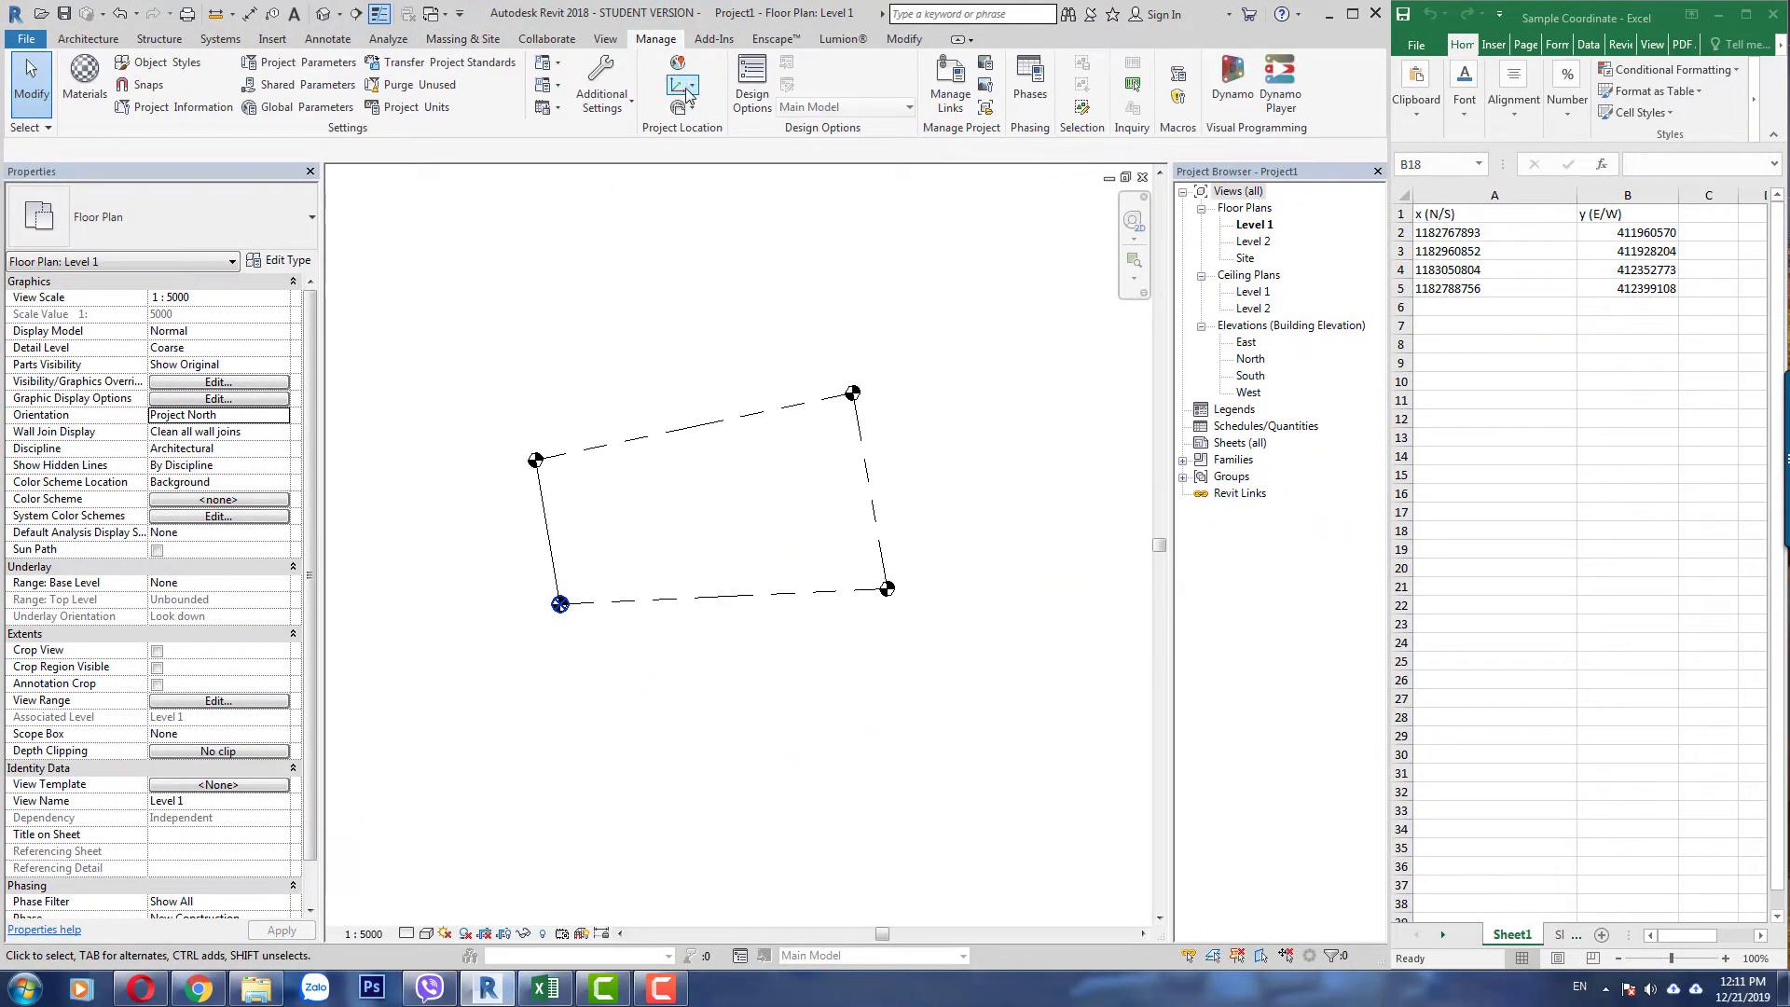
- Start Rotate Project North from the Manage tab's Position options
left_click(626, 108)
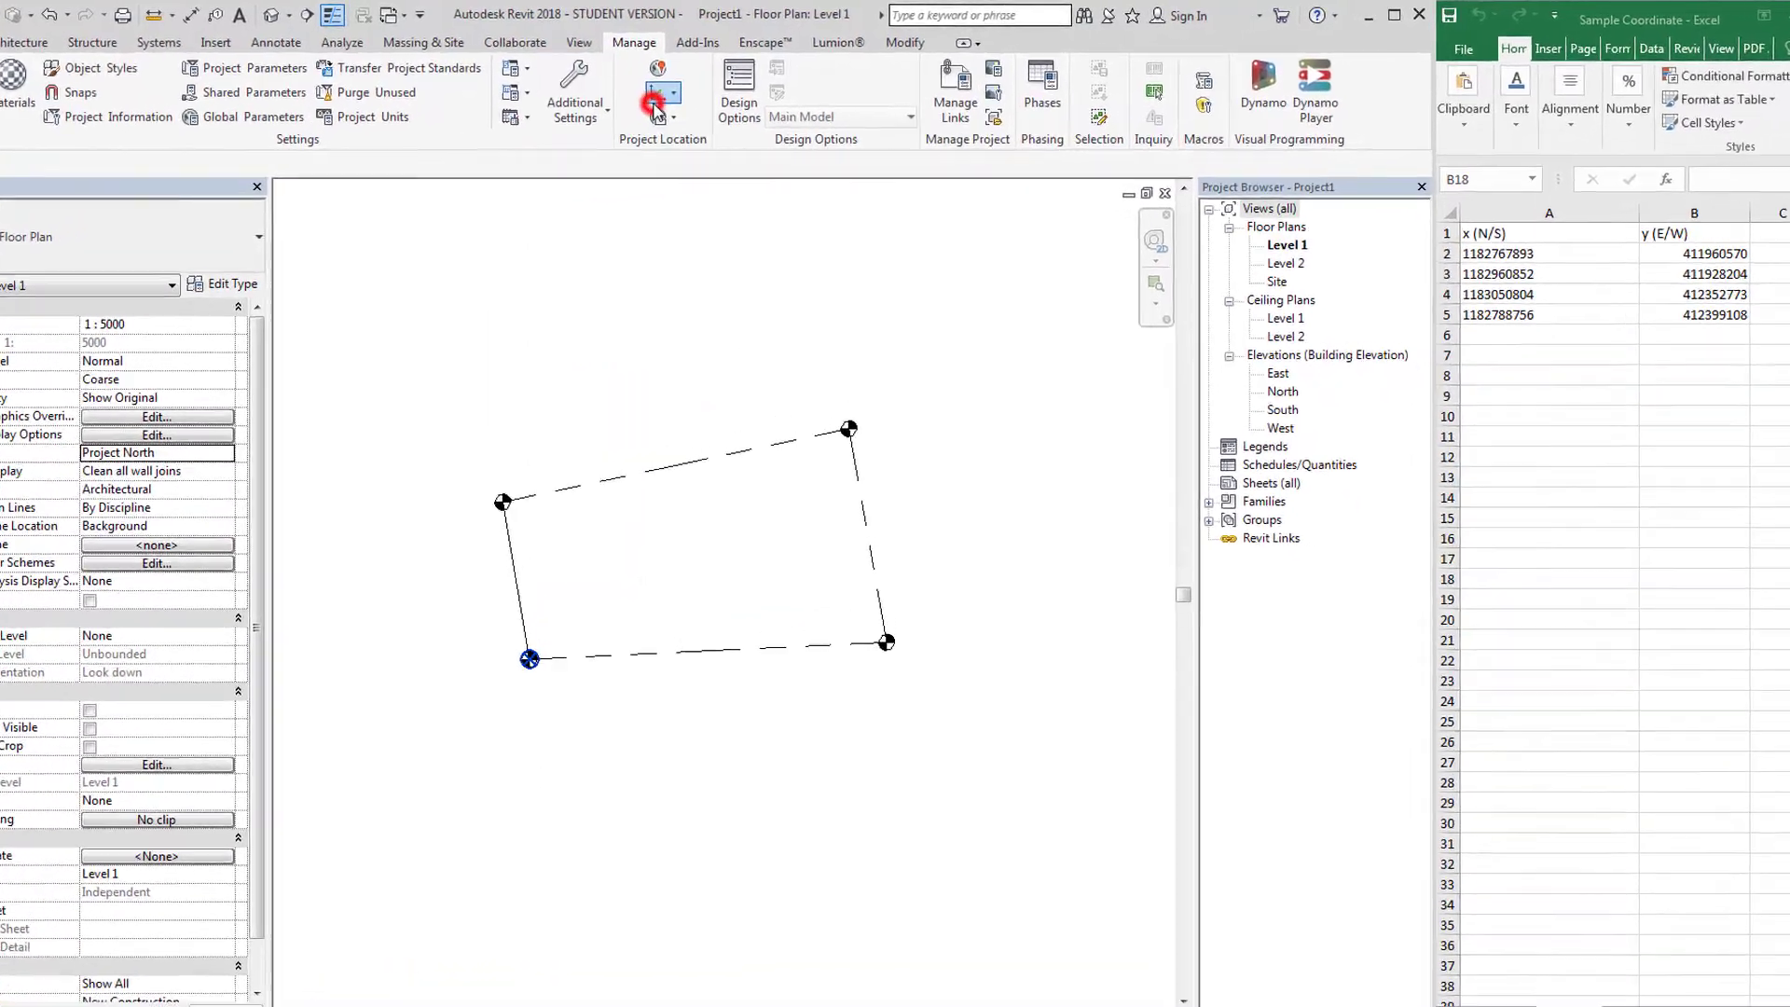
left_click(680, 85)
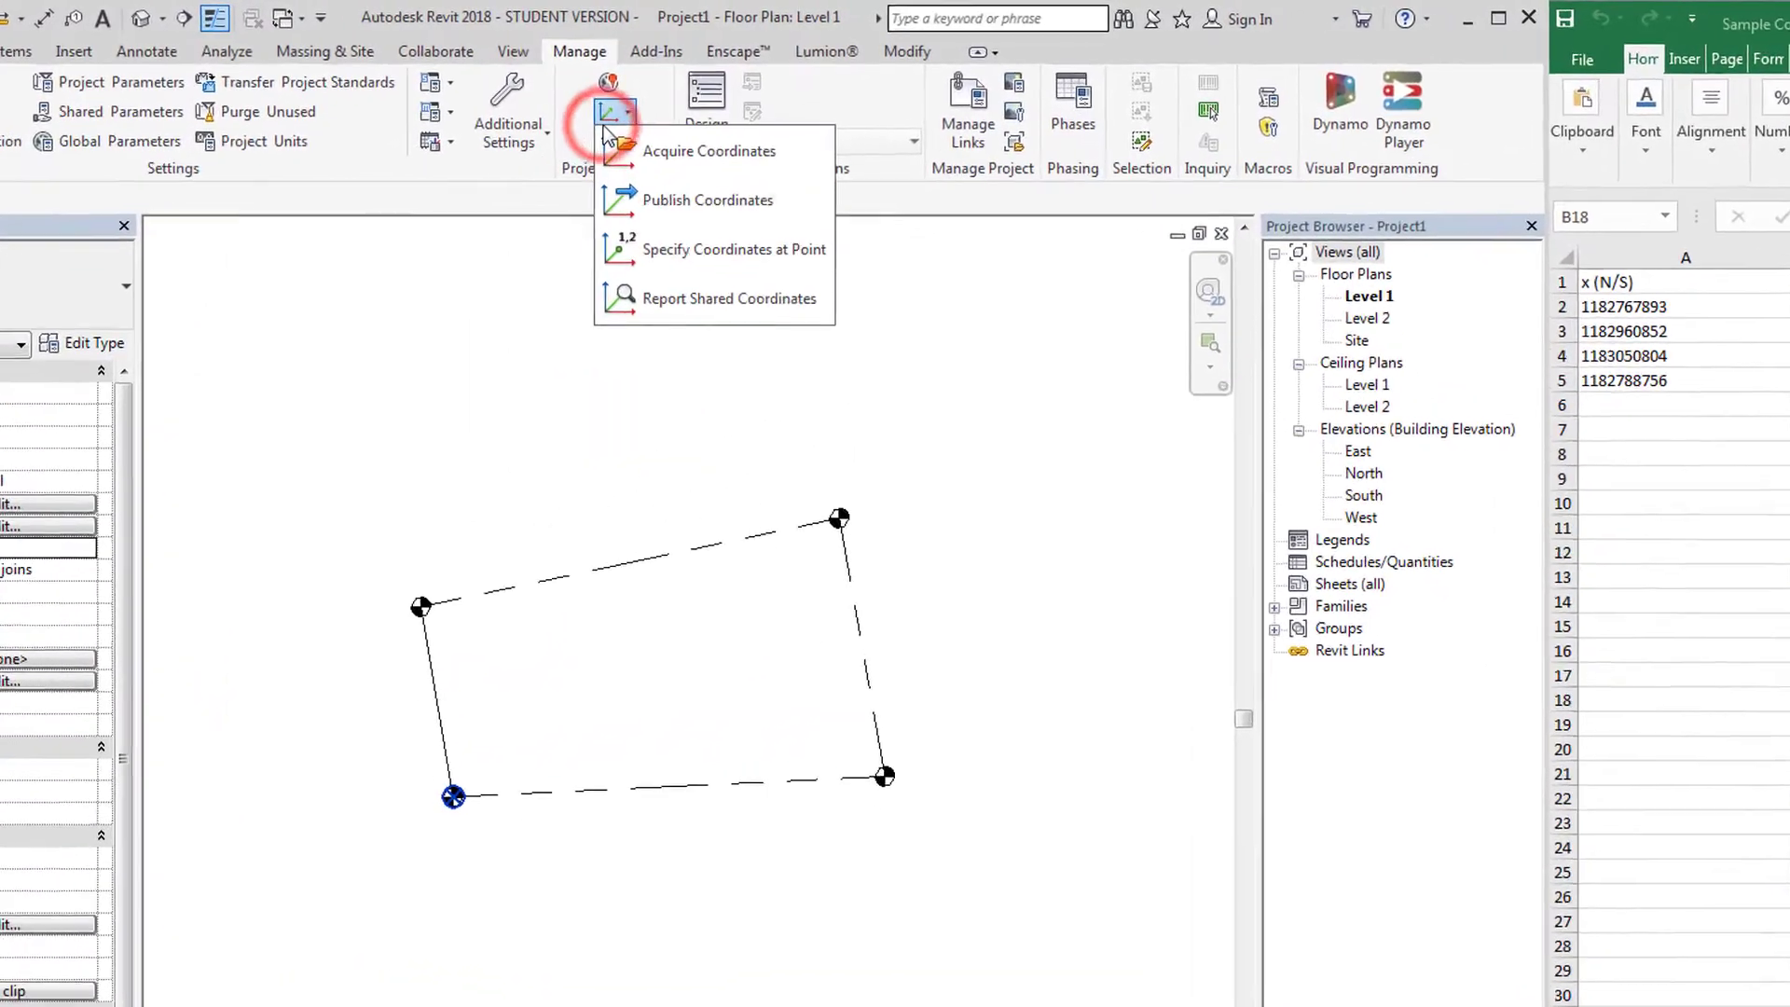
left_click(678, 108)
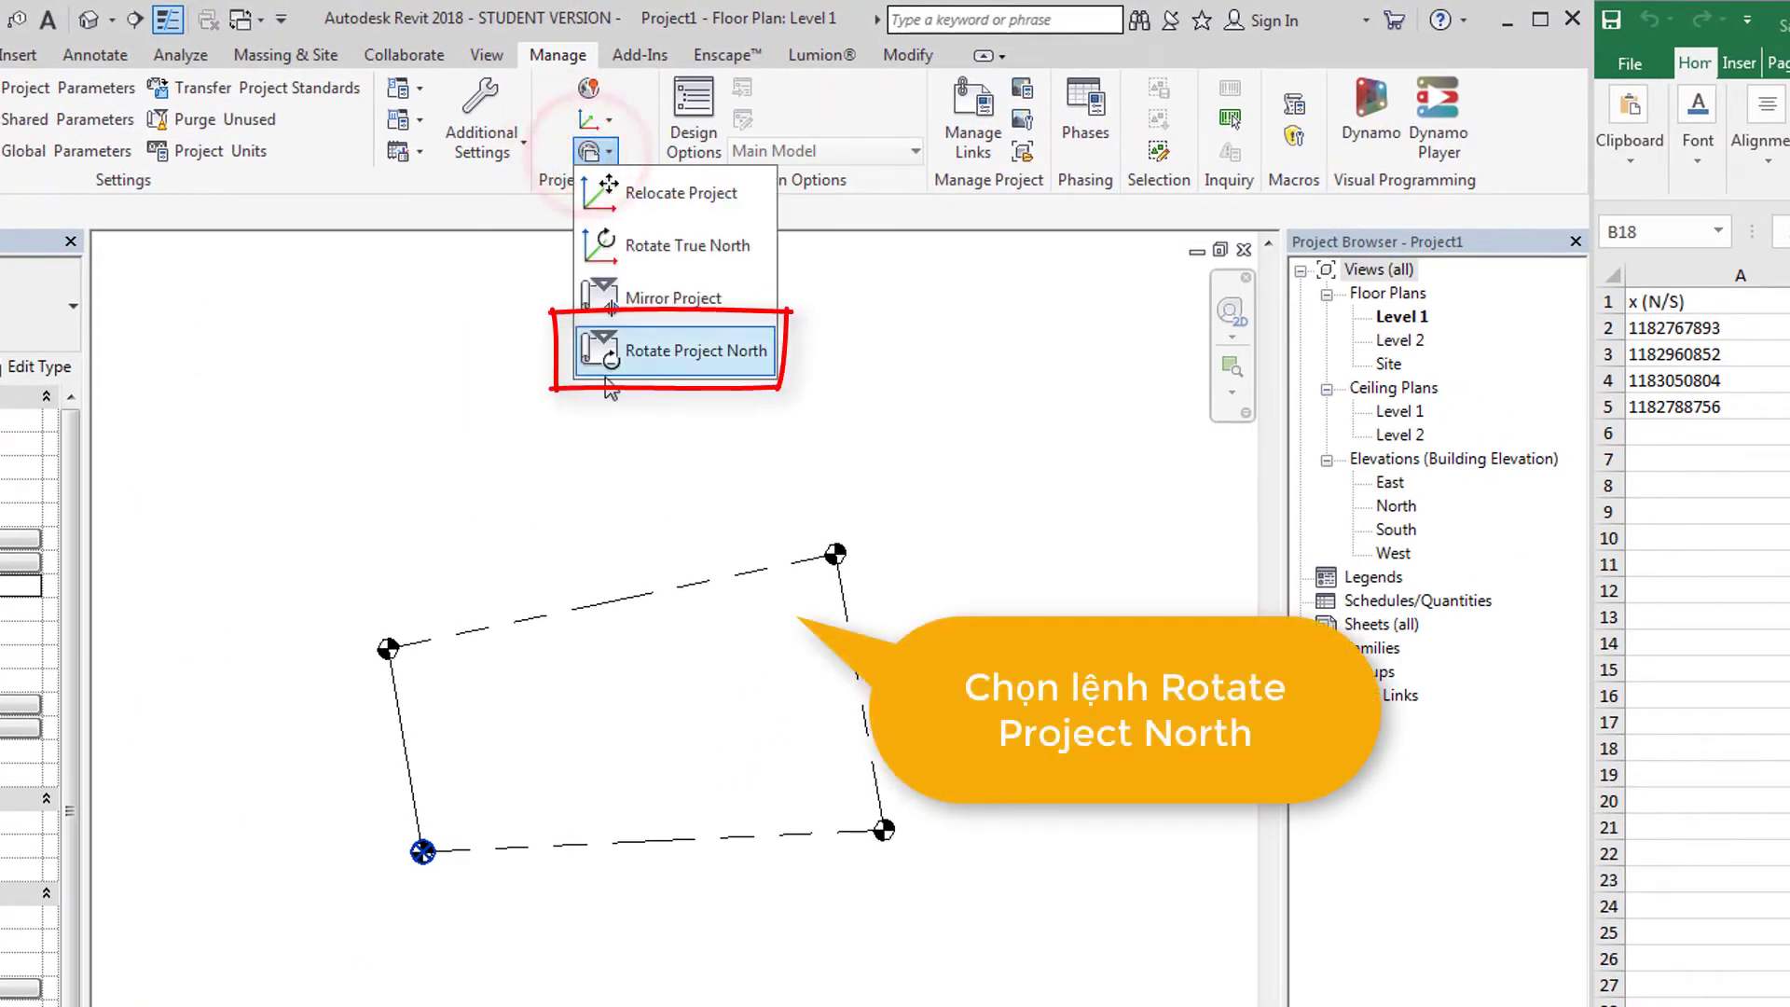
left_click(669, 352)
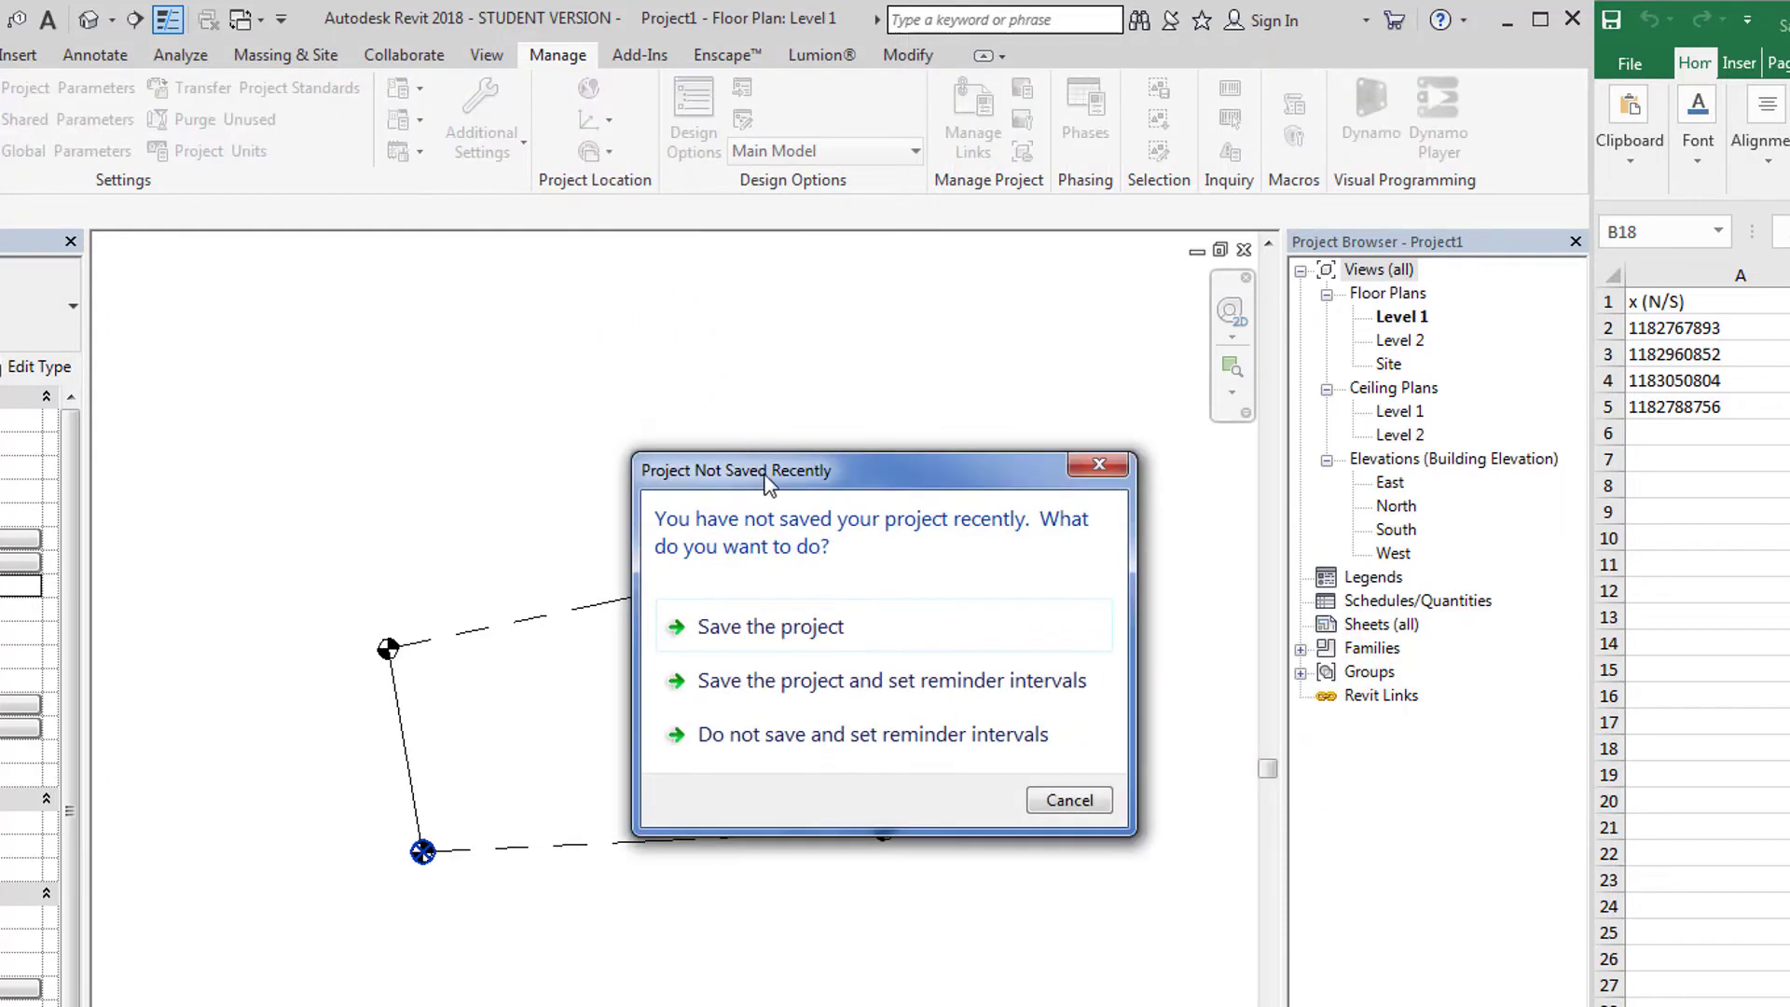
- Skip the save reminder and align the top property edge to horizontal
mouse_move(769, 464)
left_mouse_down()
mouse_move(967, 416)
mouse_move(1031, 265)
mouse_move(1191, 152)
mouse_move(1210, 180)
left_mouse_up()
left_click(1214, 394)
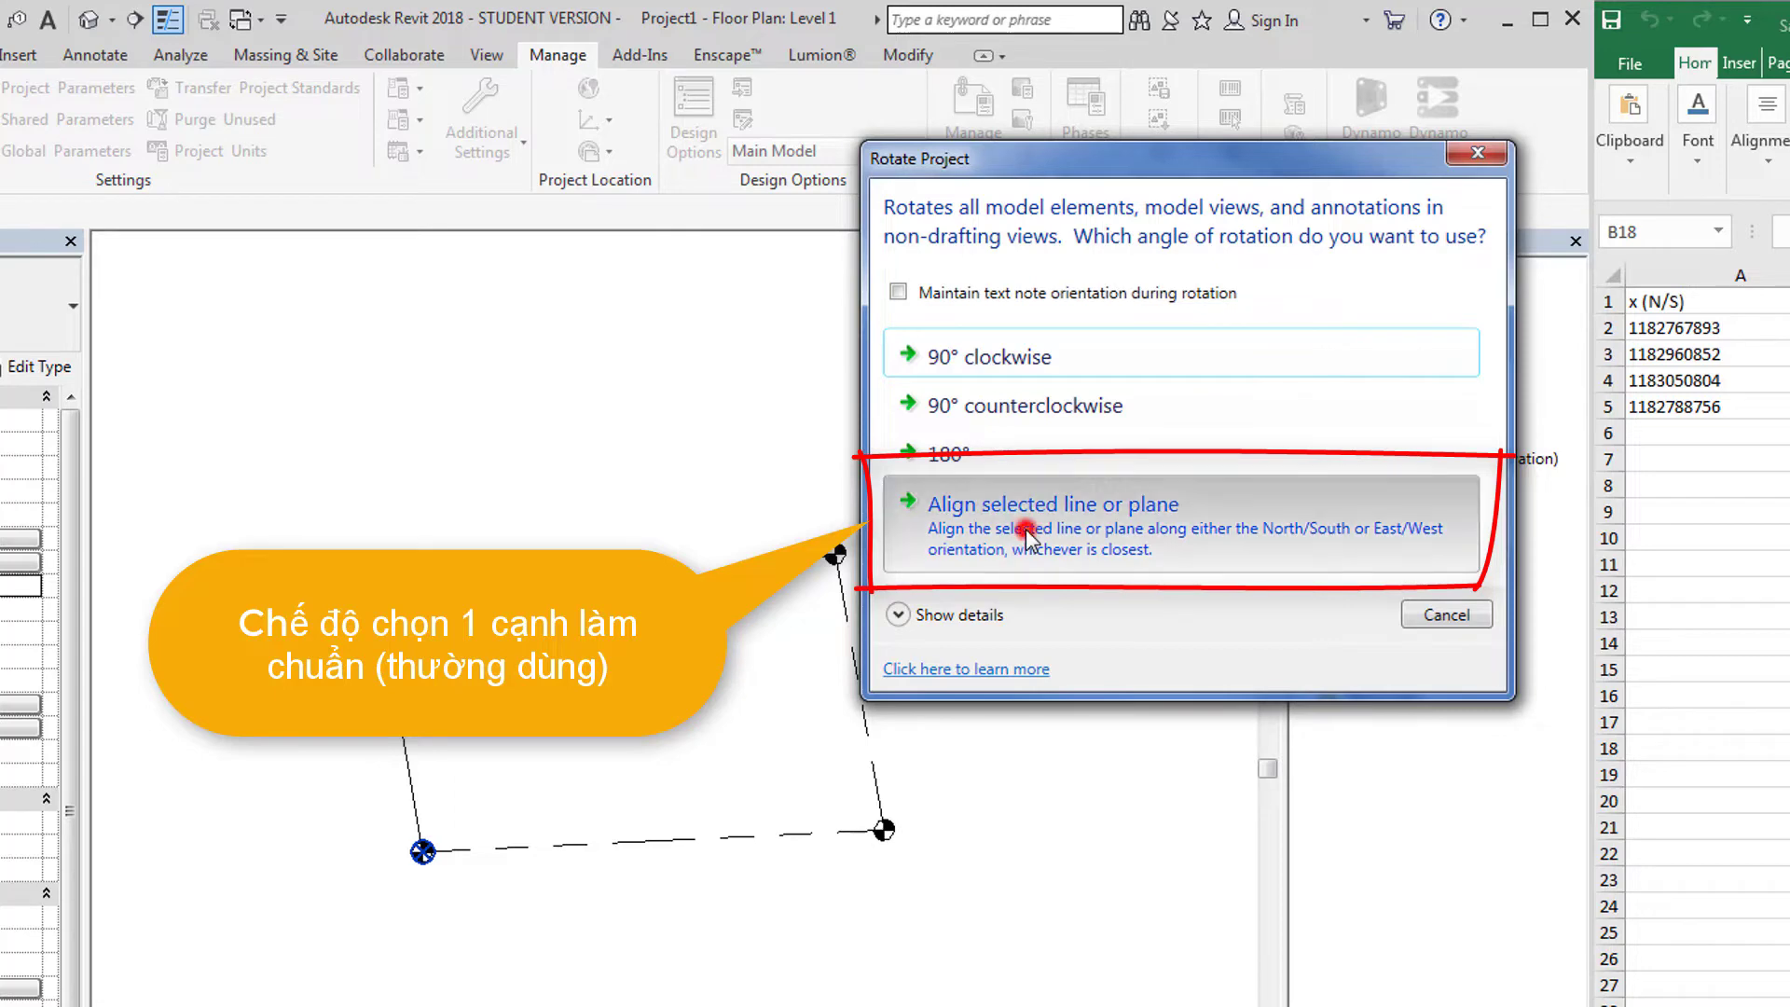
left_click(1026, 529)
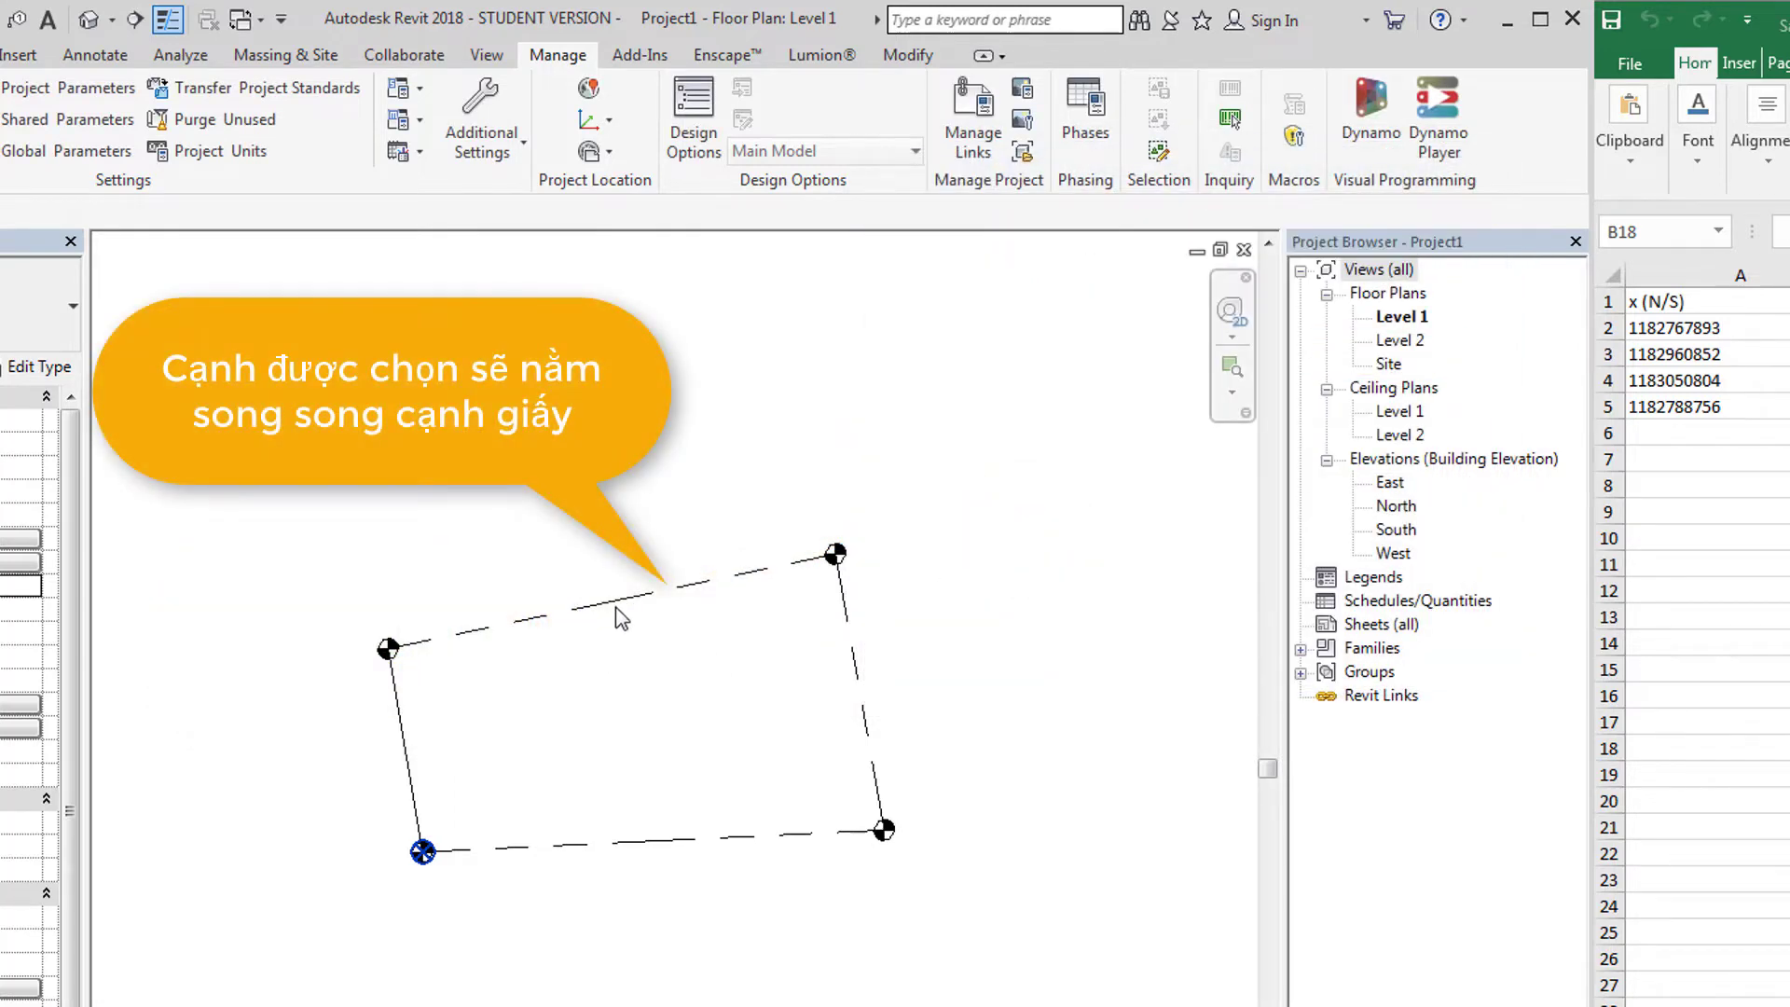
left_click(615, 606)
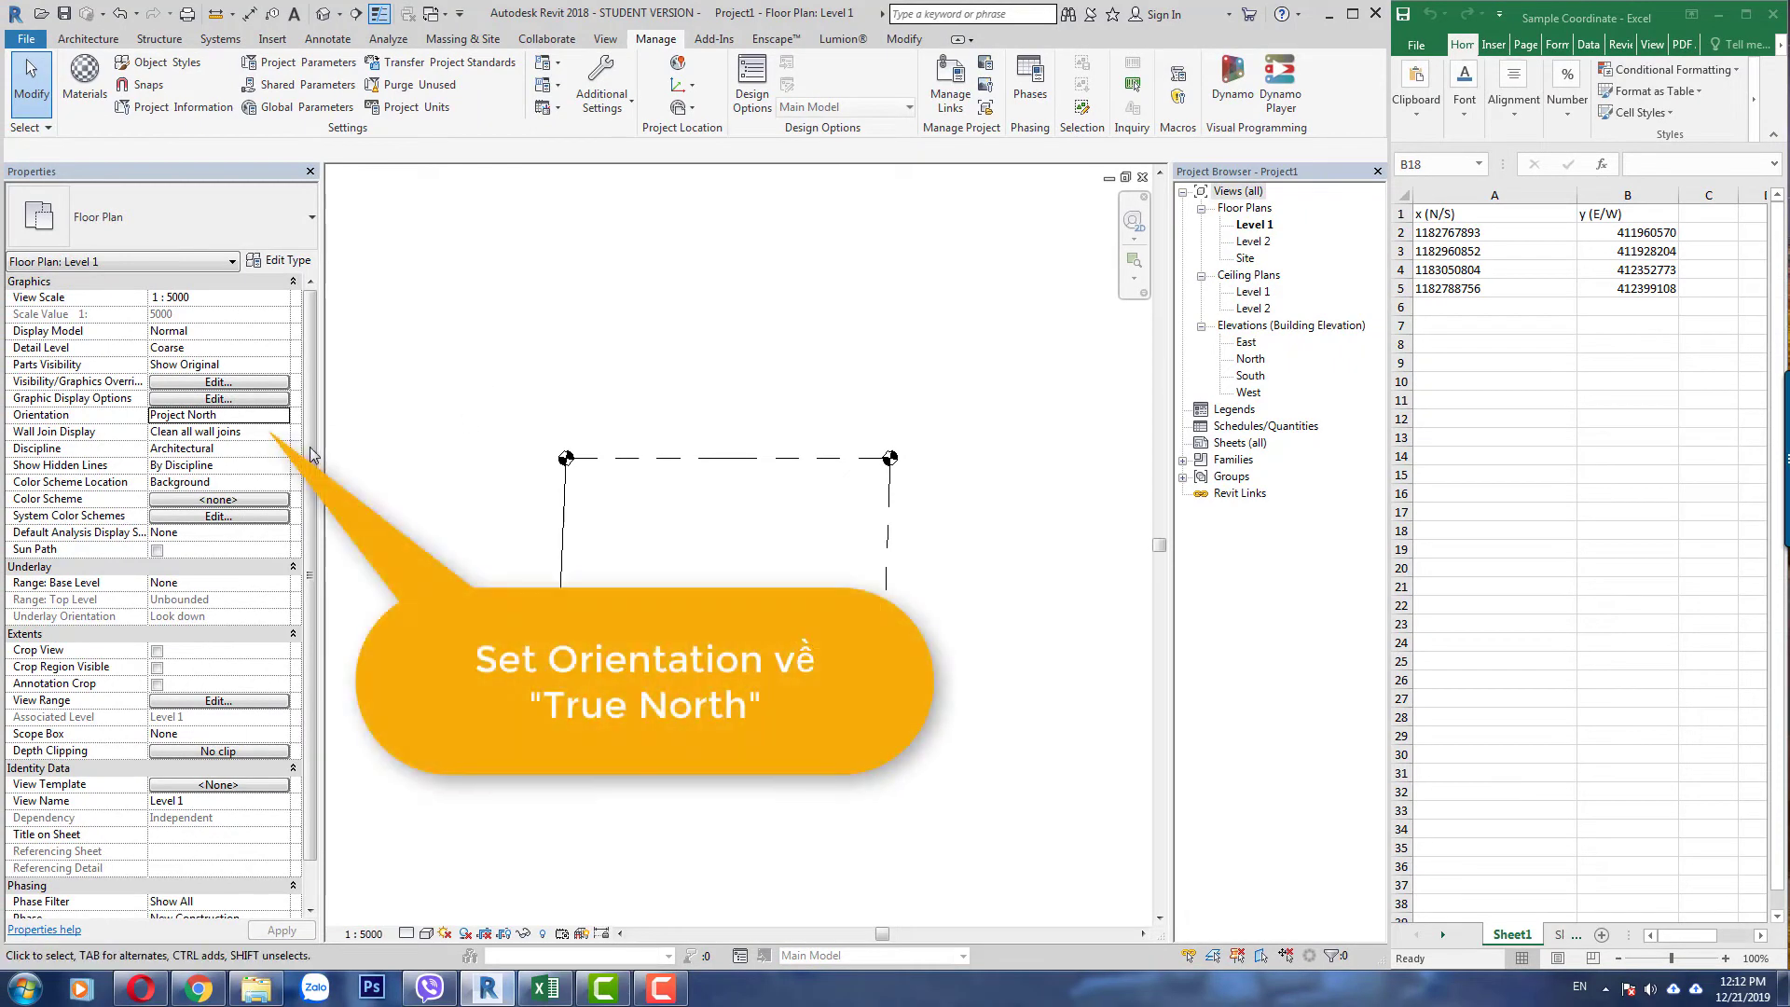
- Set the Level 1 plan orientation to True North
left_click(282, 416)
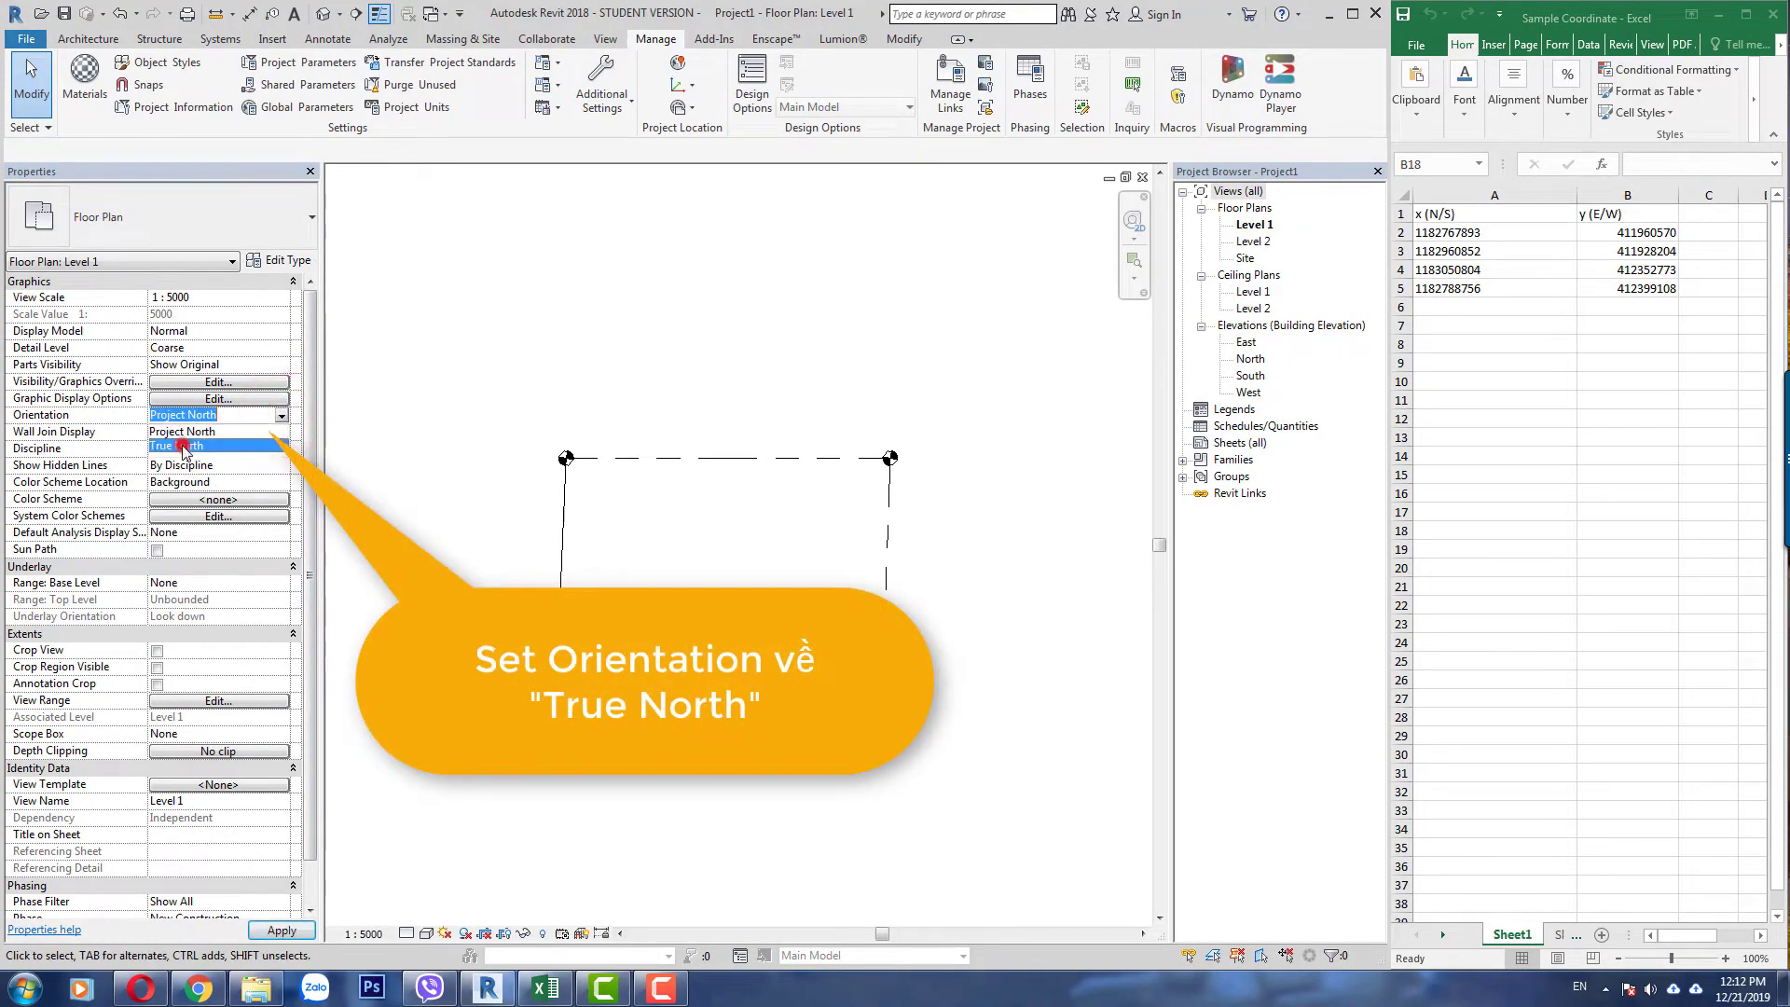
left_click(183, 447)
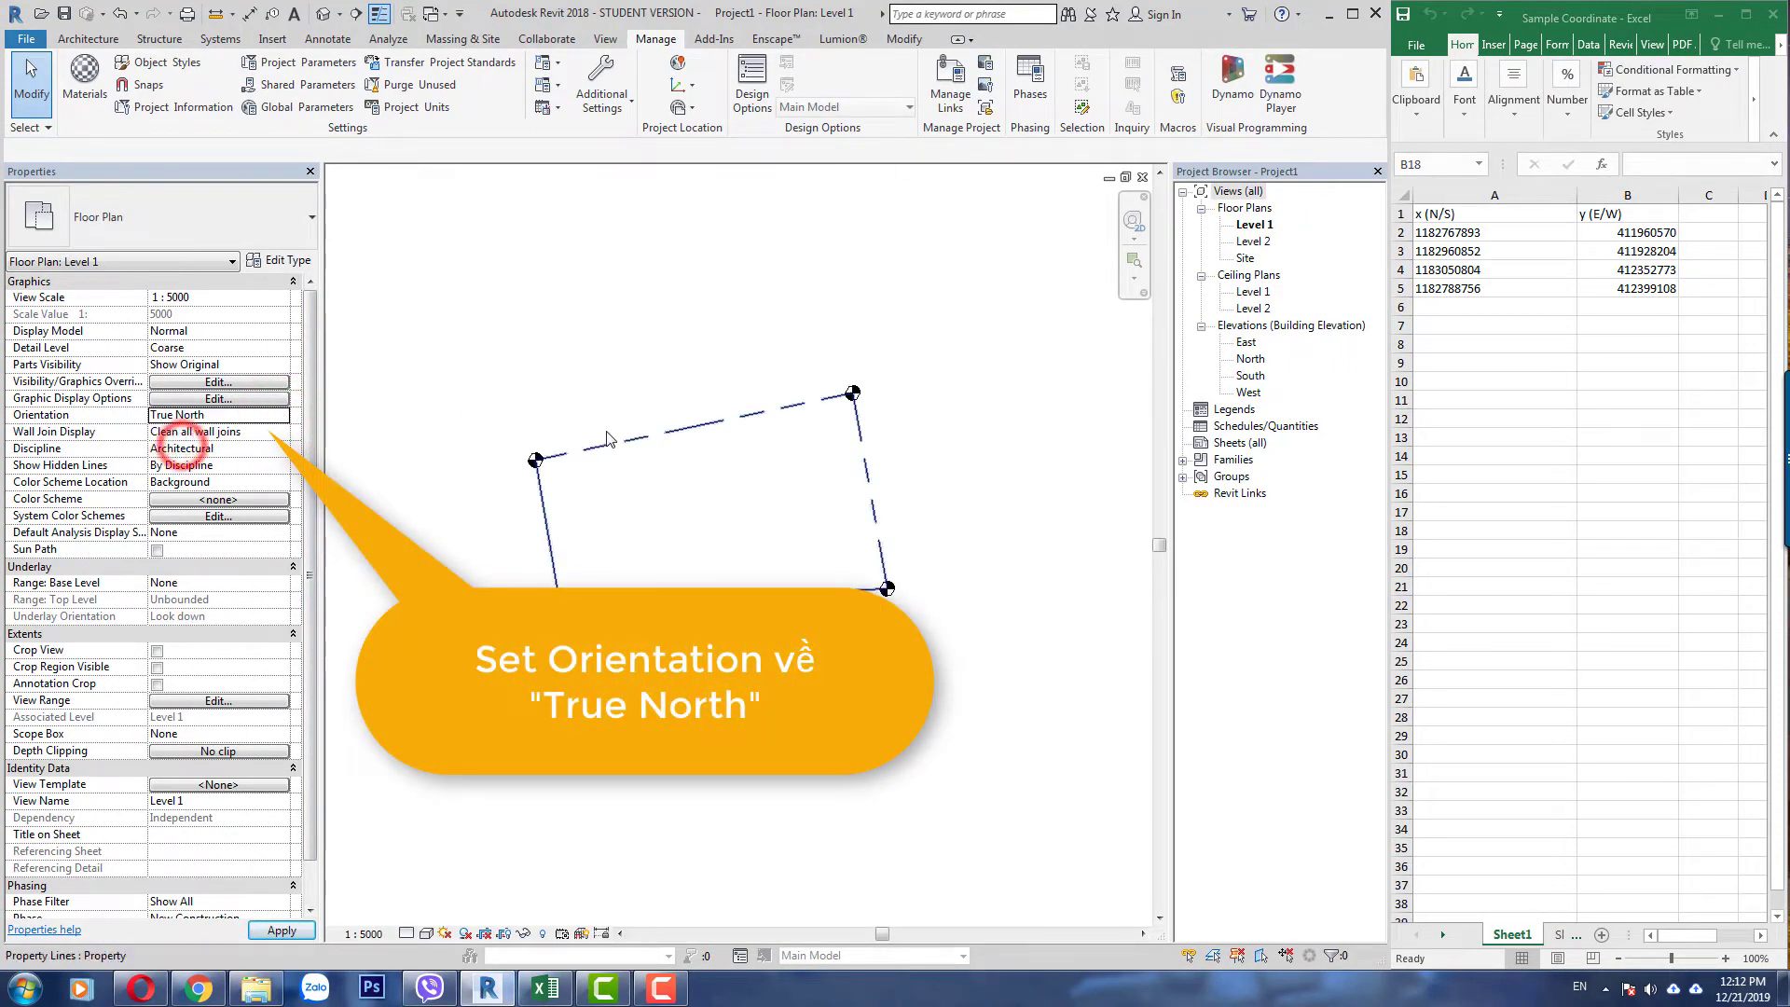
left_click(282, 417)
left_click(250, 446)
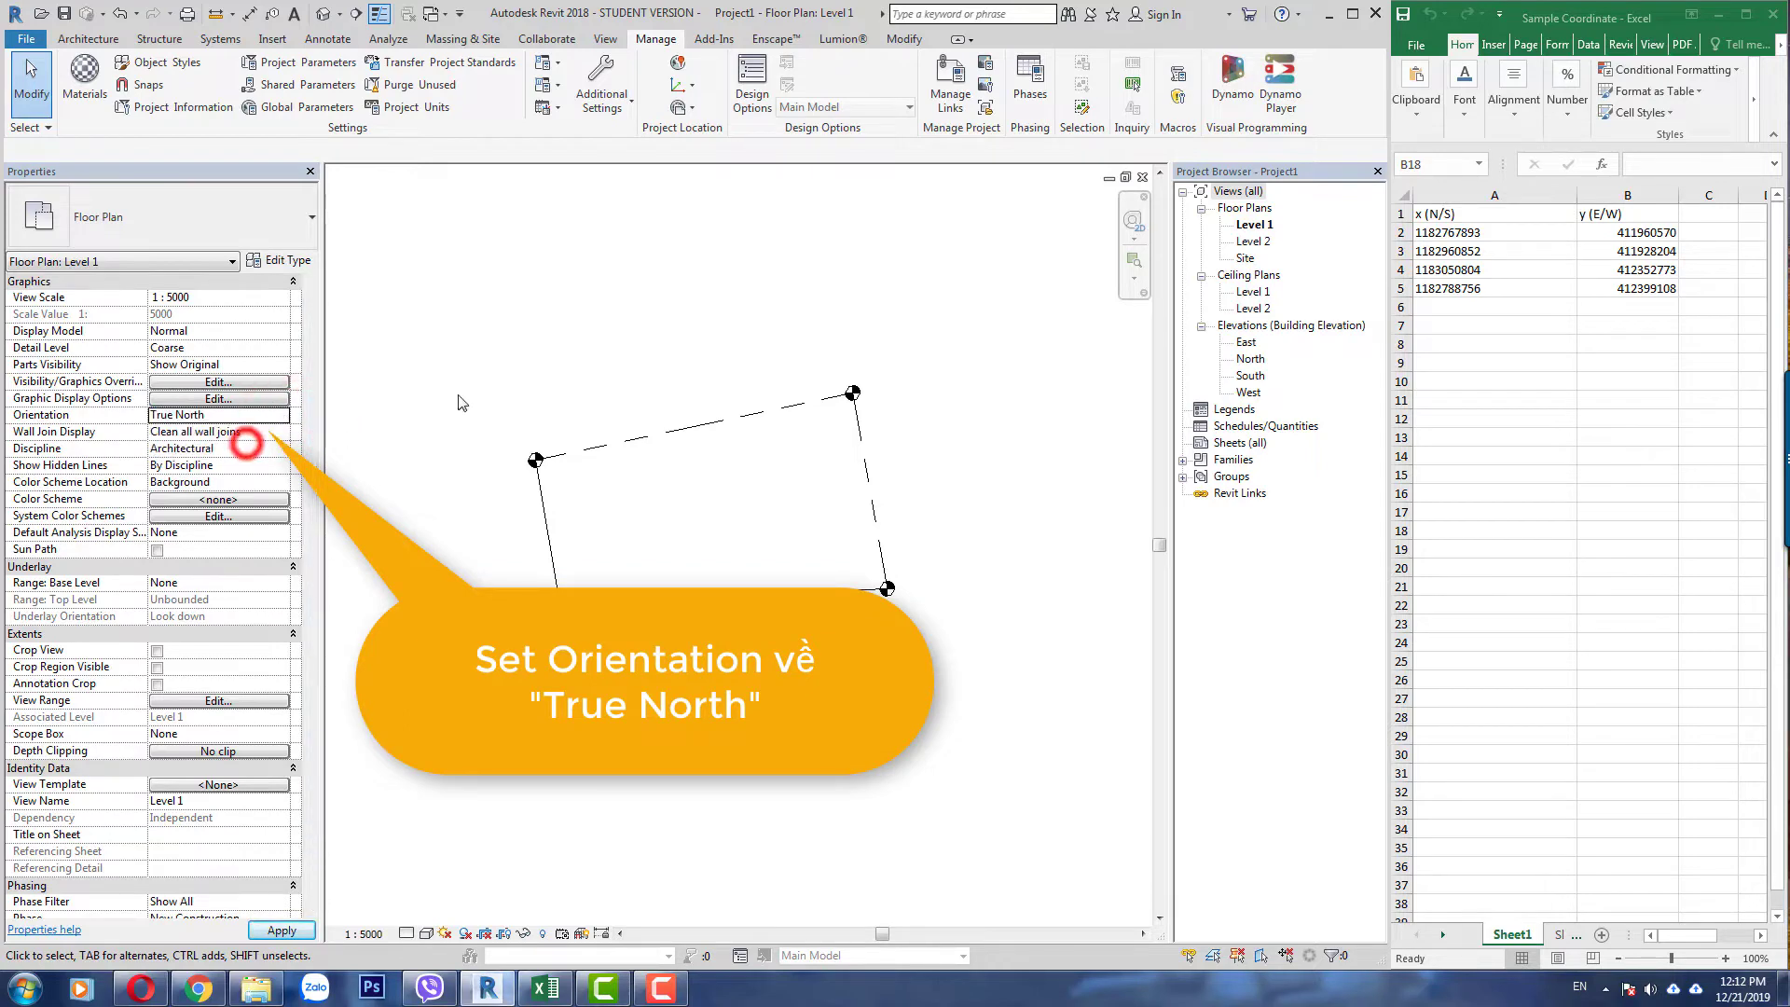
- Start a Symbol annotation and browse to the tutorial's File folder to load a family
left_click(329, 39)
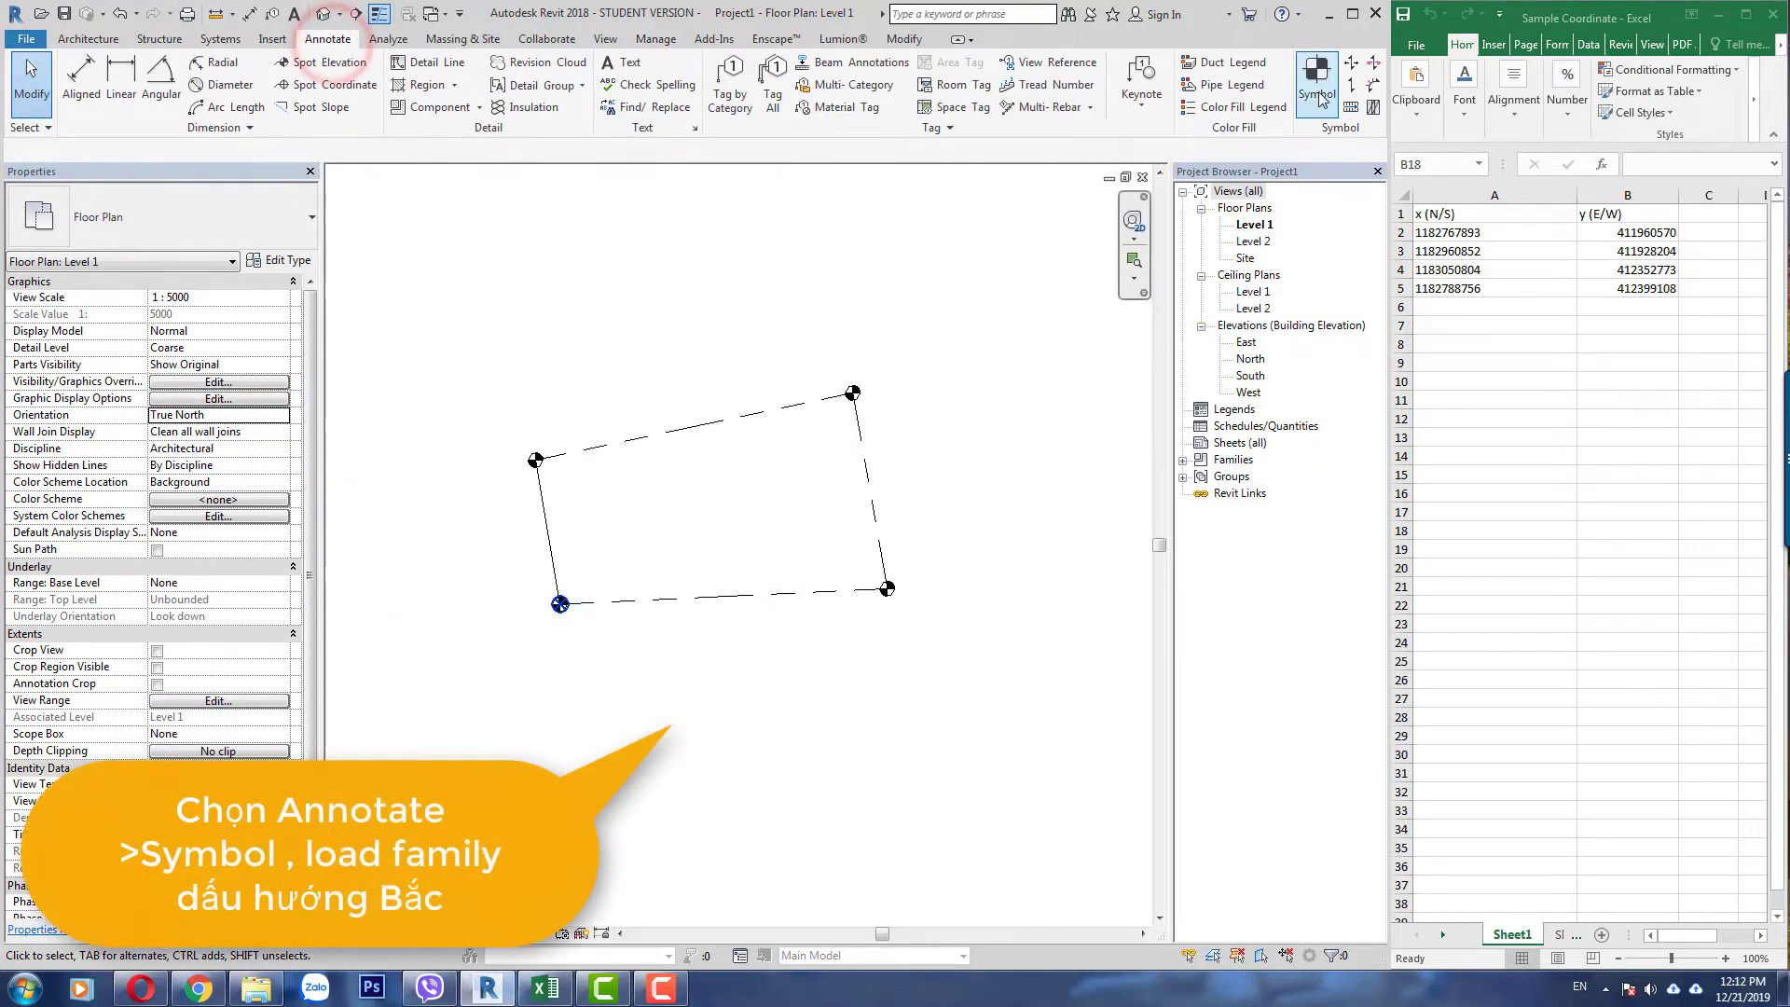
left_click(1324, 87)
key("Escape")
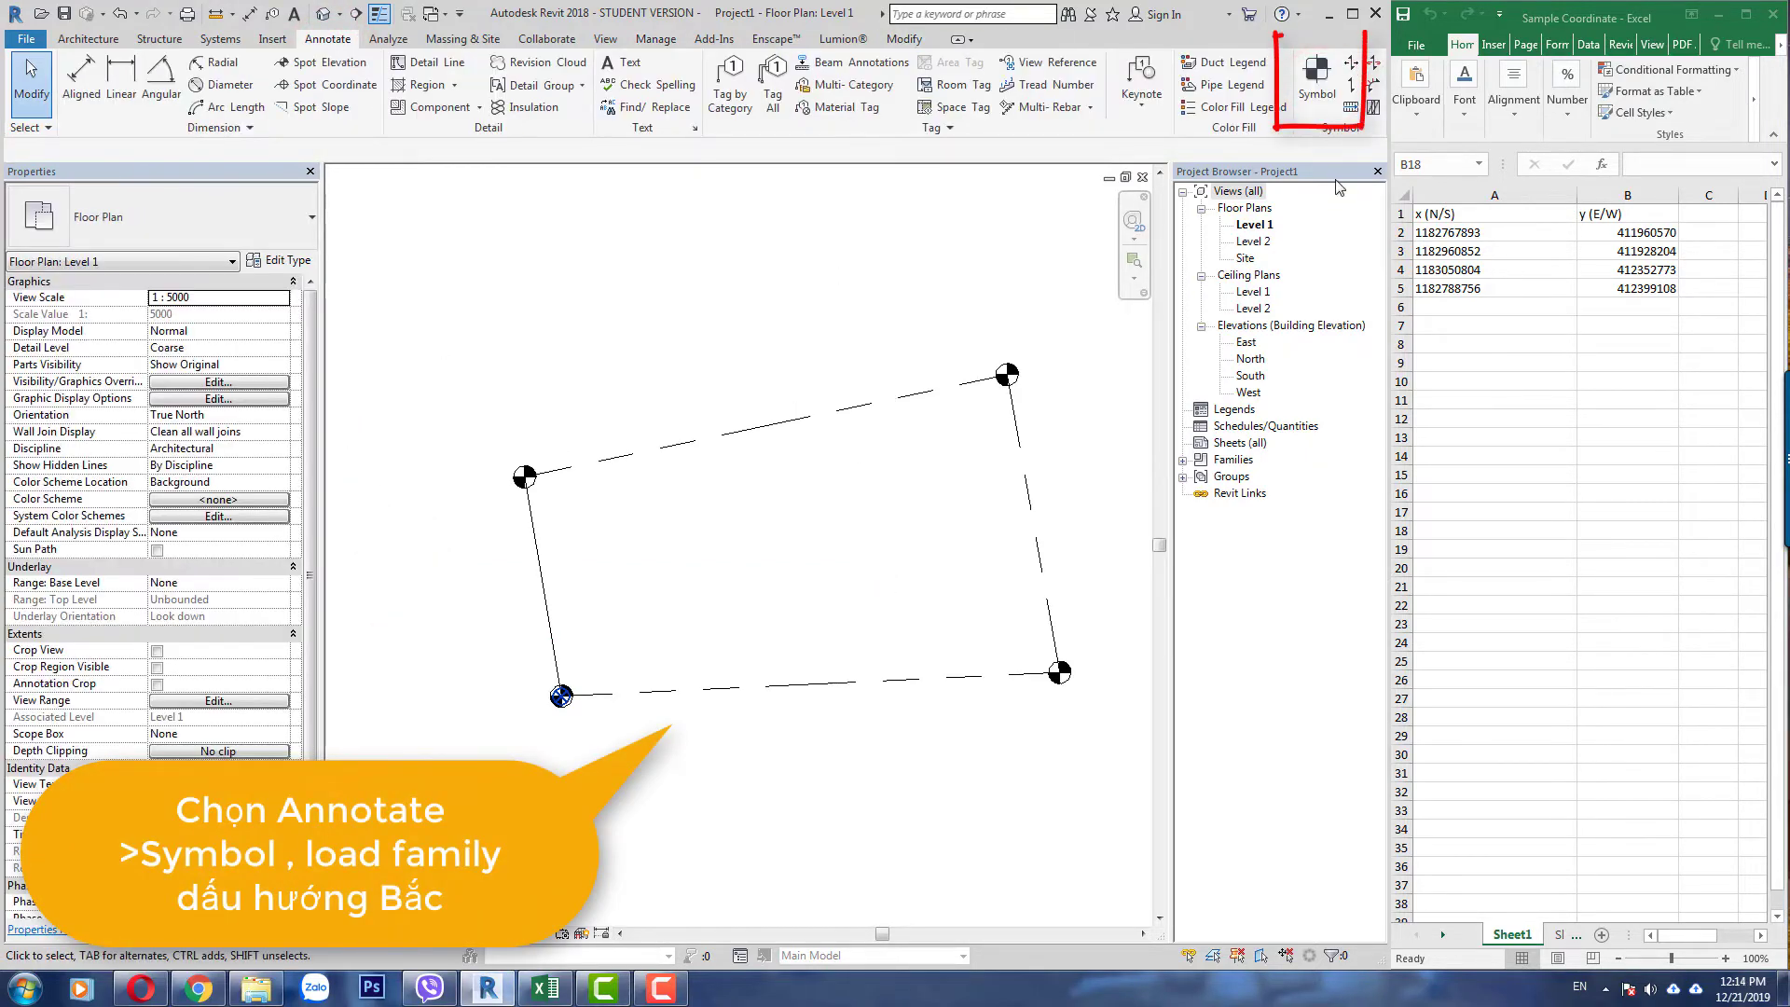
left_click(1317, 79)
left_click(750, 100)
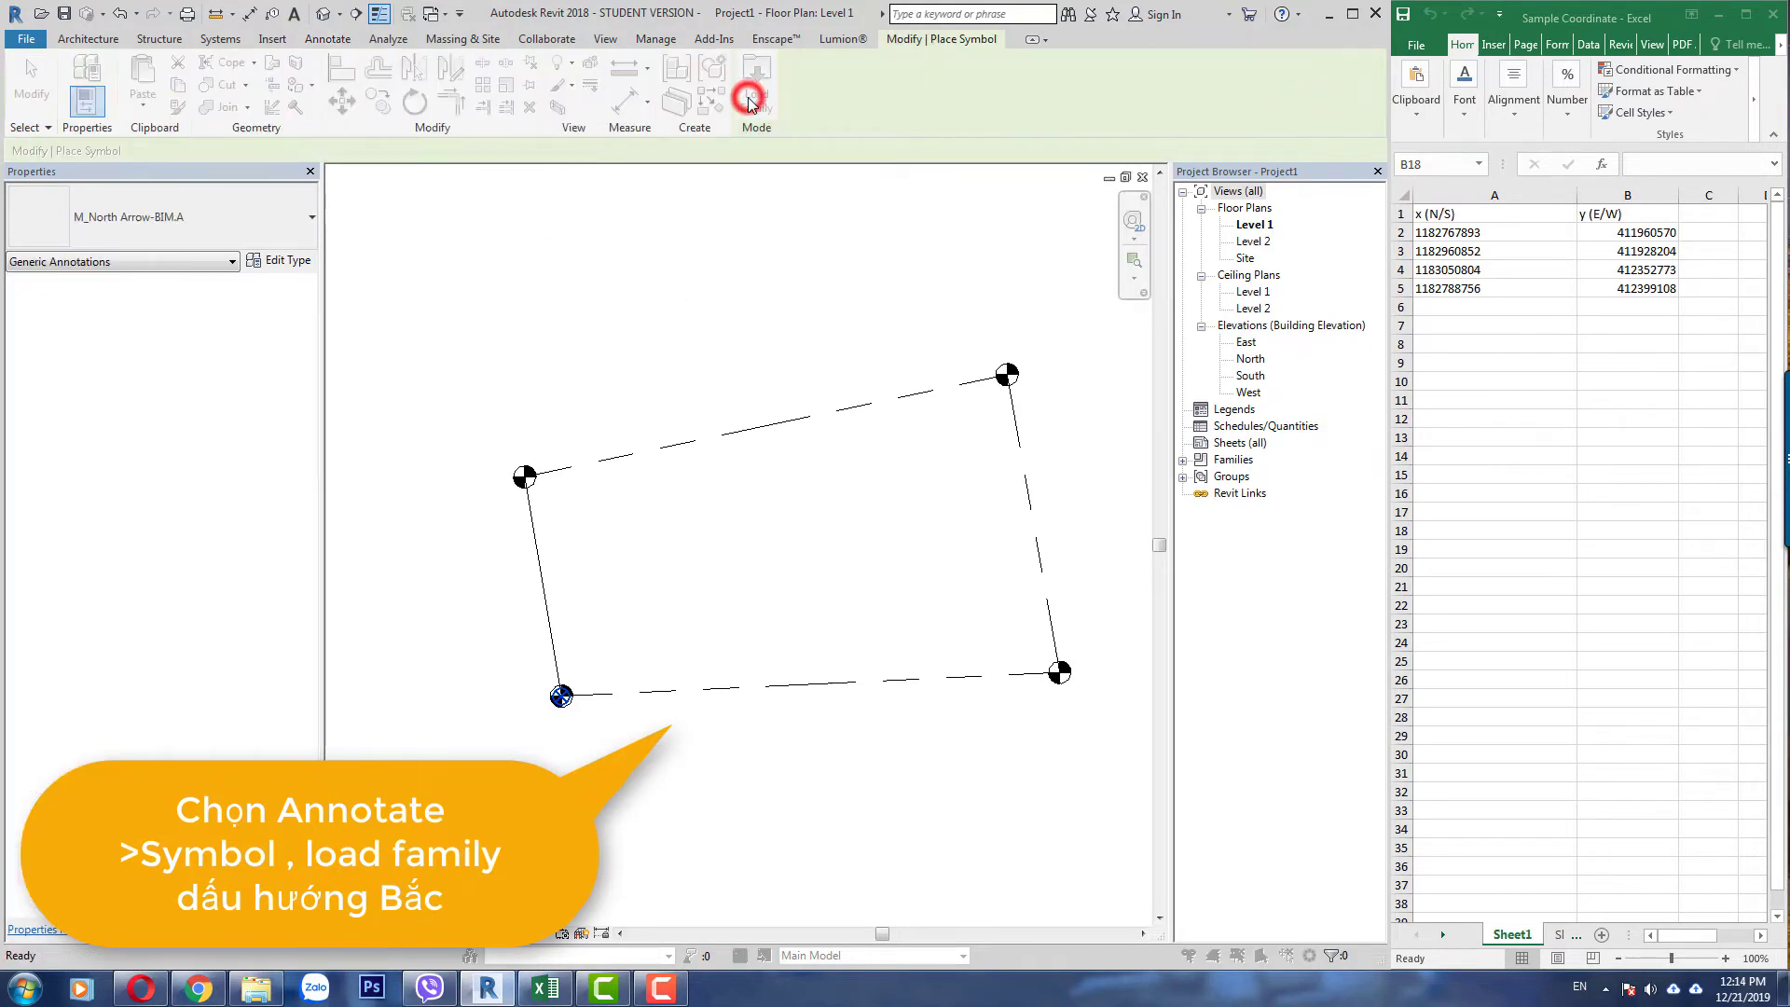
left_click(595, 422)
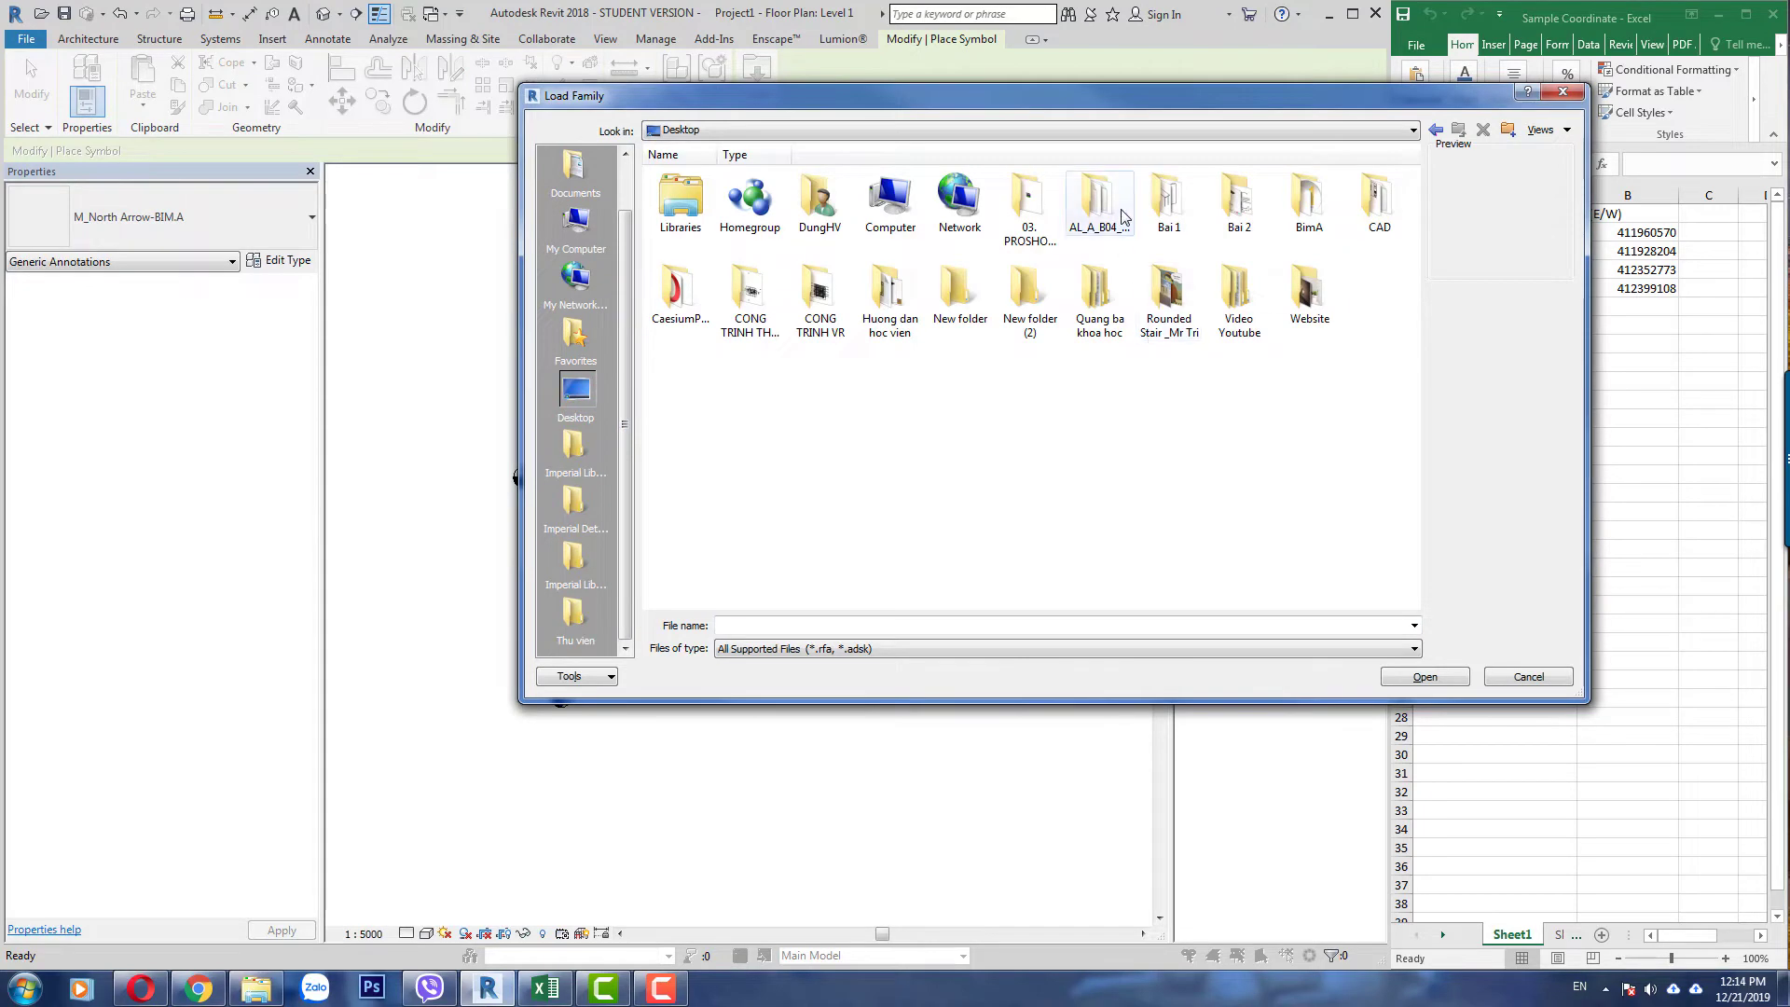
double_click(1234, 322)
double_click(689, 225)
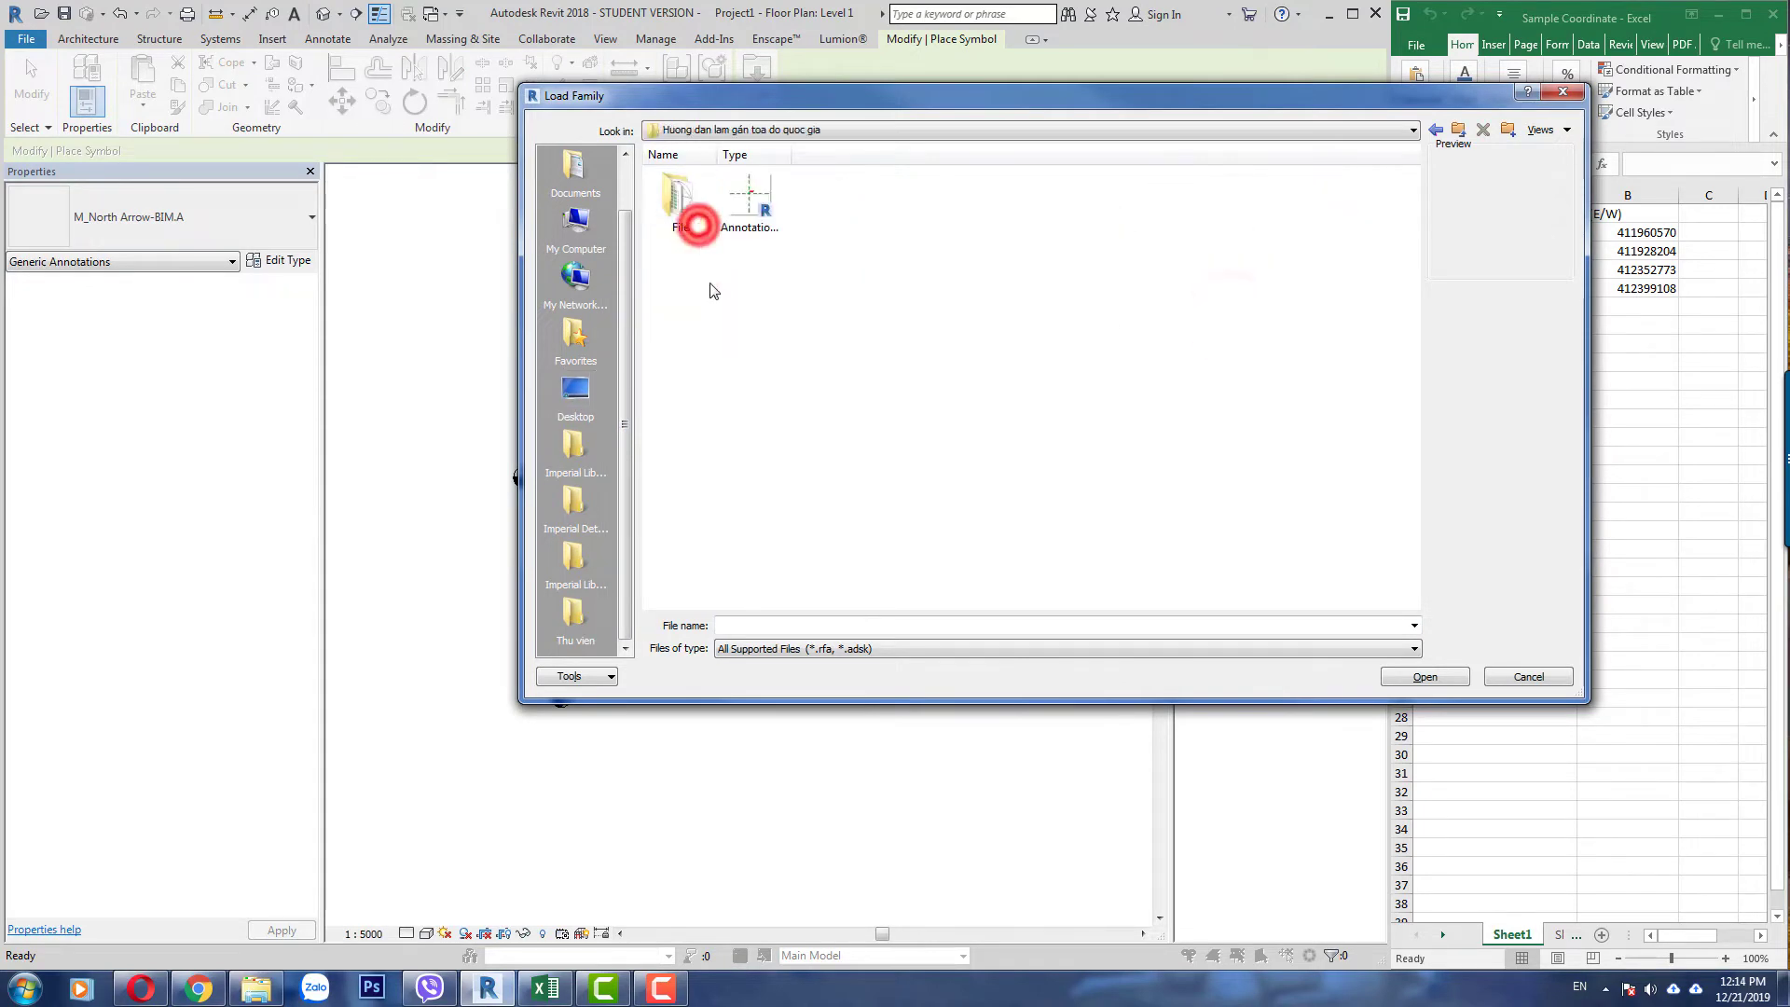
double_click(687, 227)
- Load M_North Arrow-BIM.A and place a north arrow above the property boundary
left_click(748, 210)
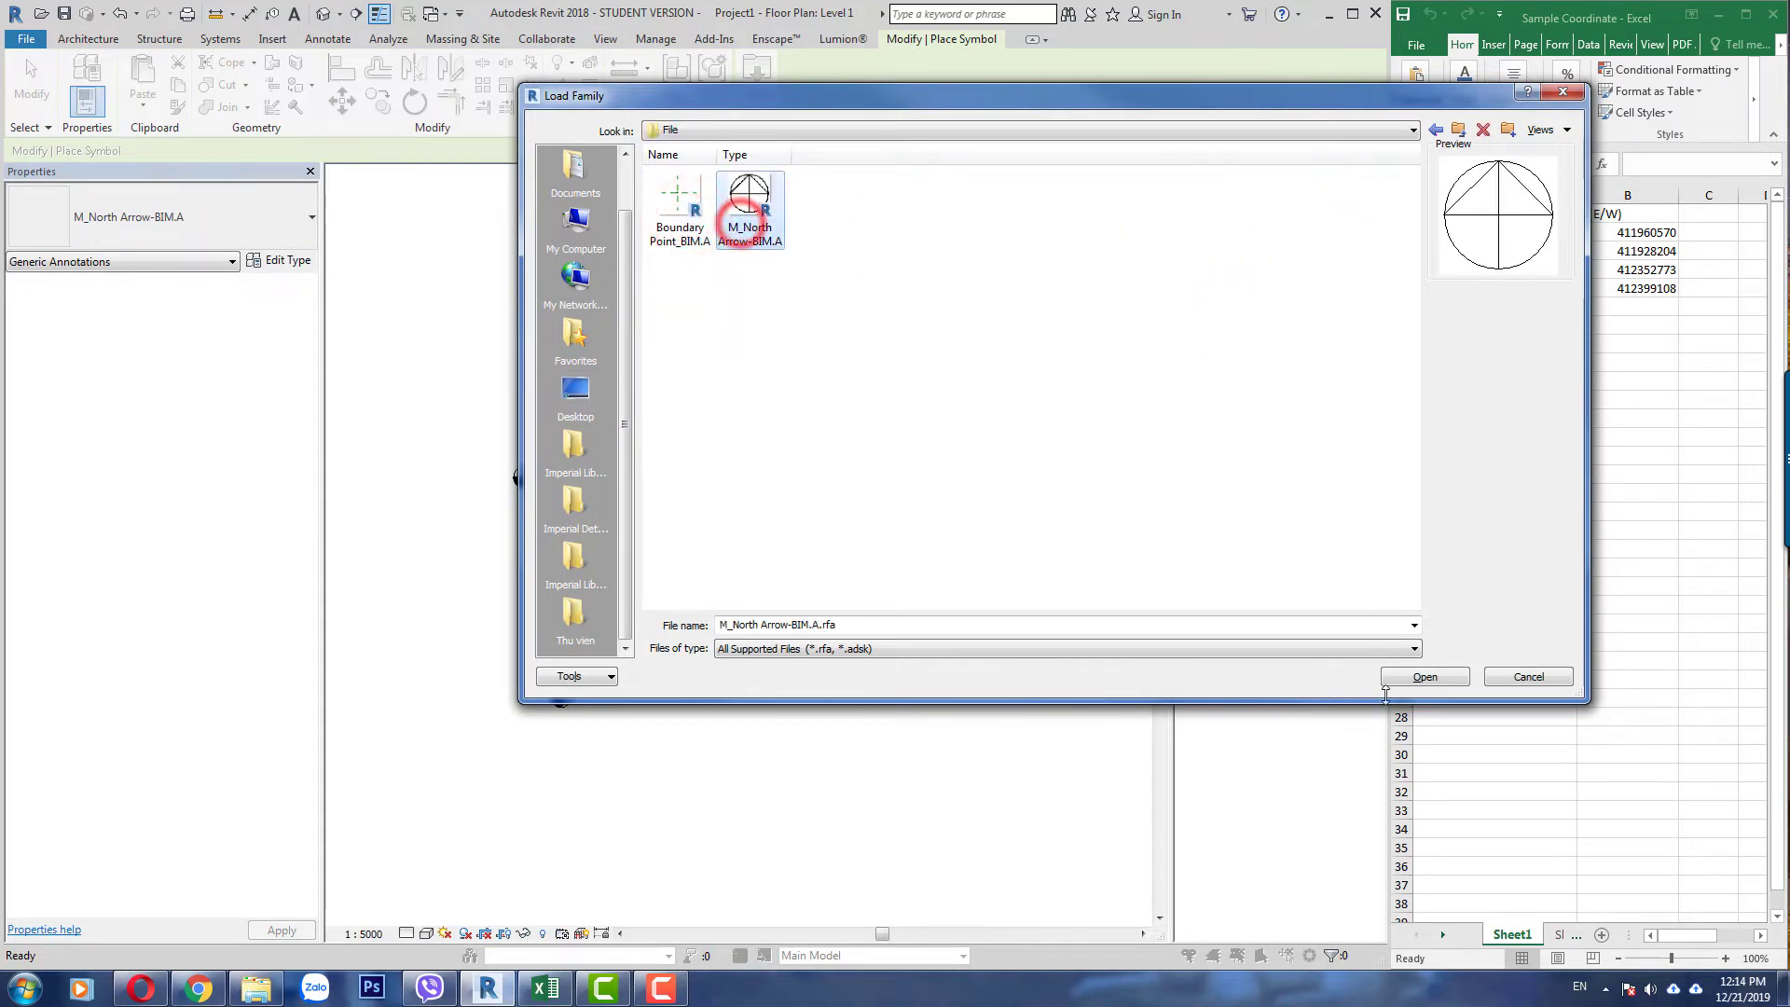
left_click(1410, 678)
left_click(712, 310)
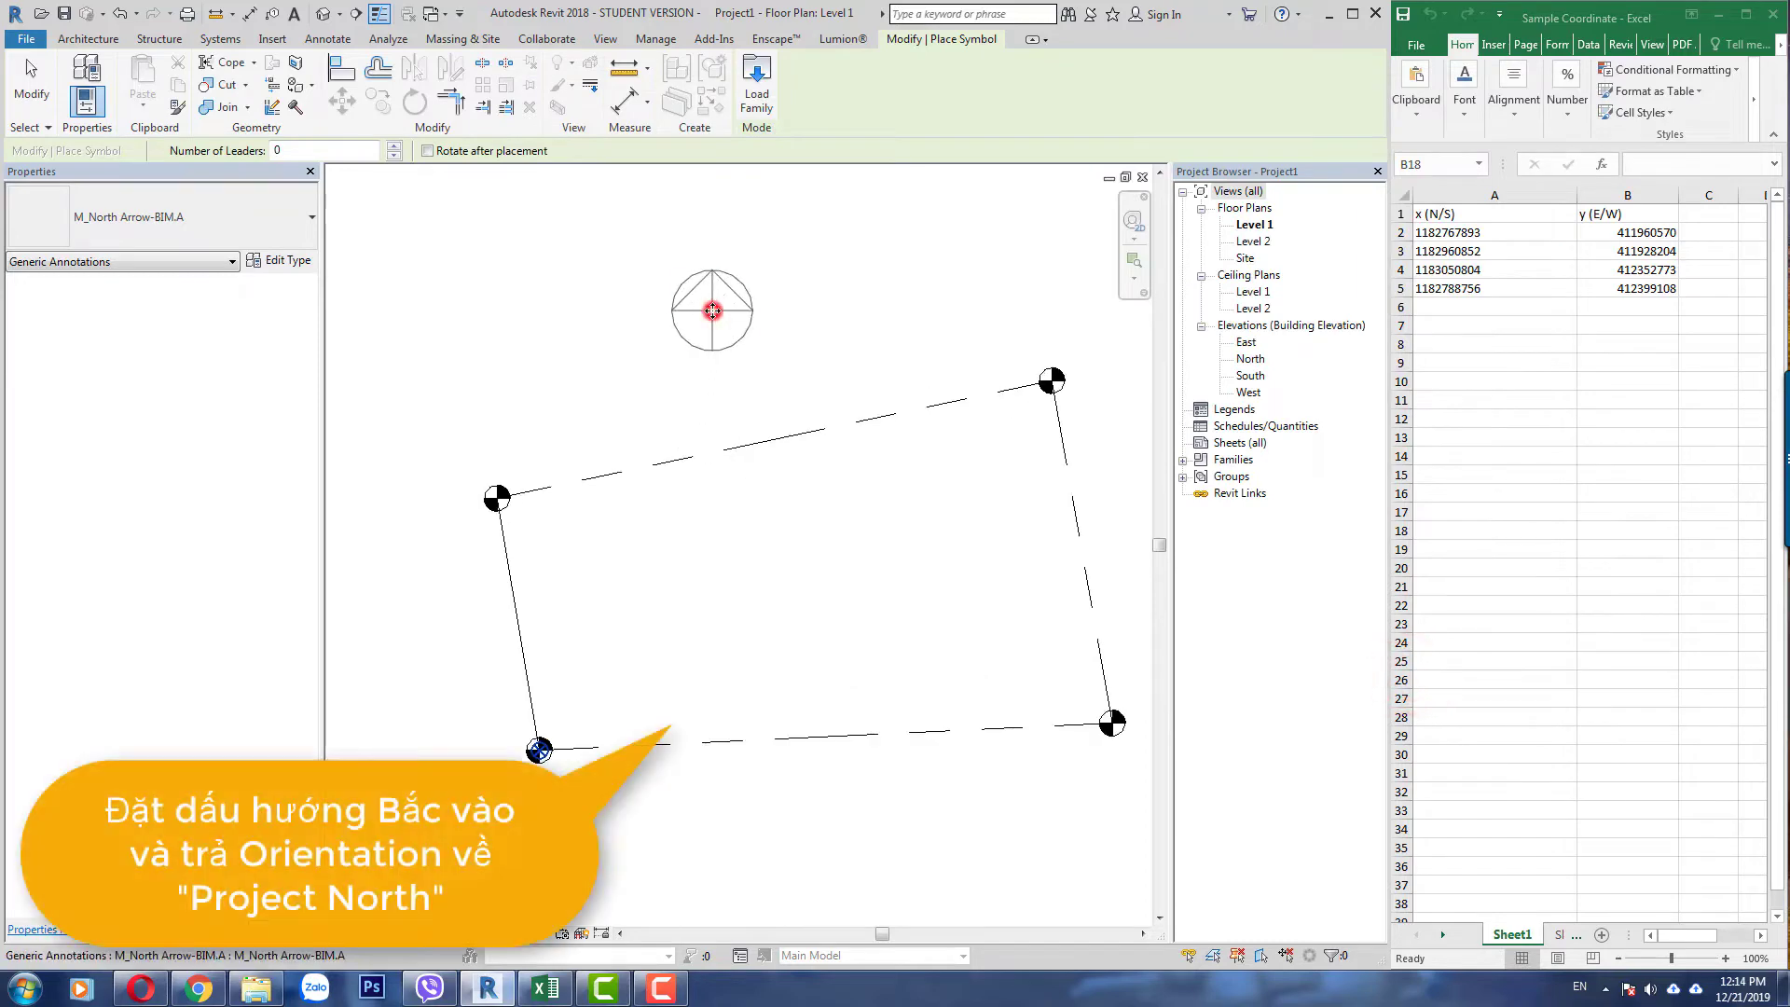
key("Escape")
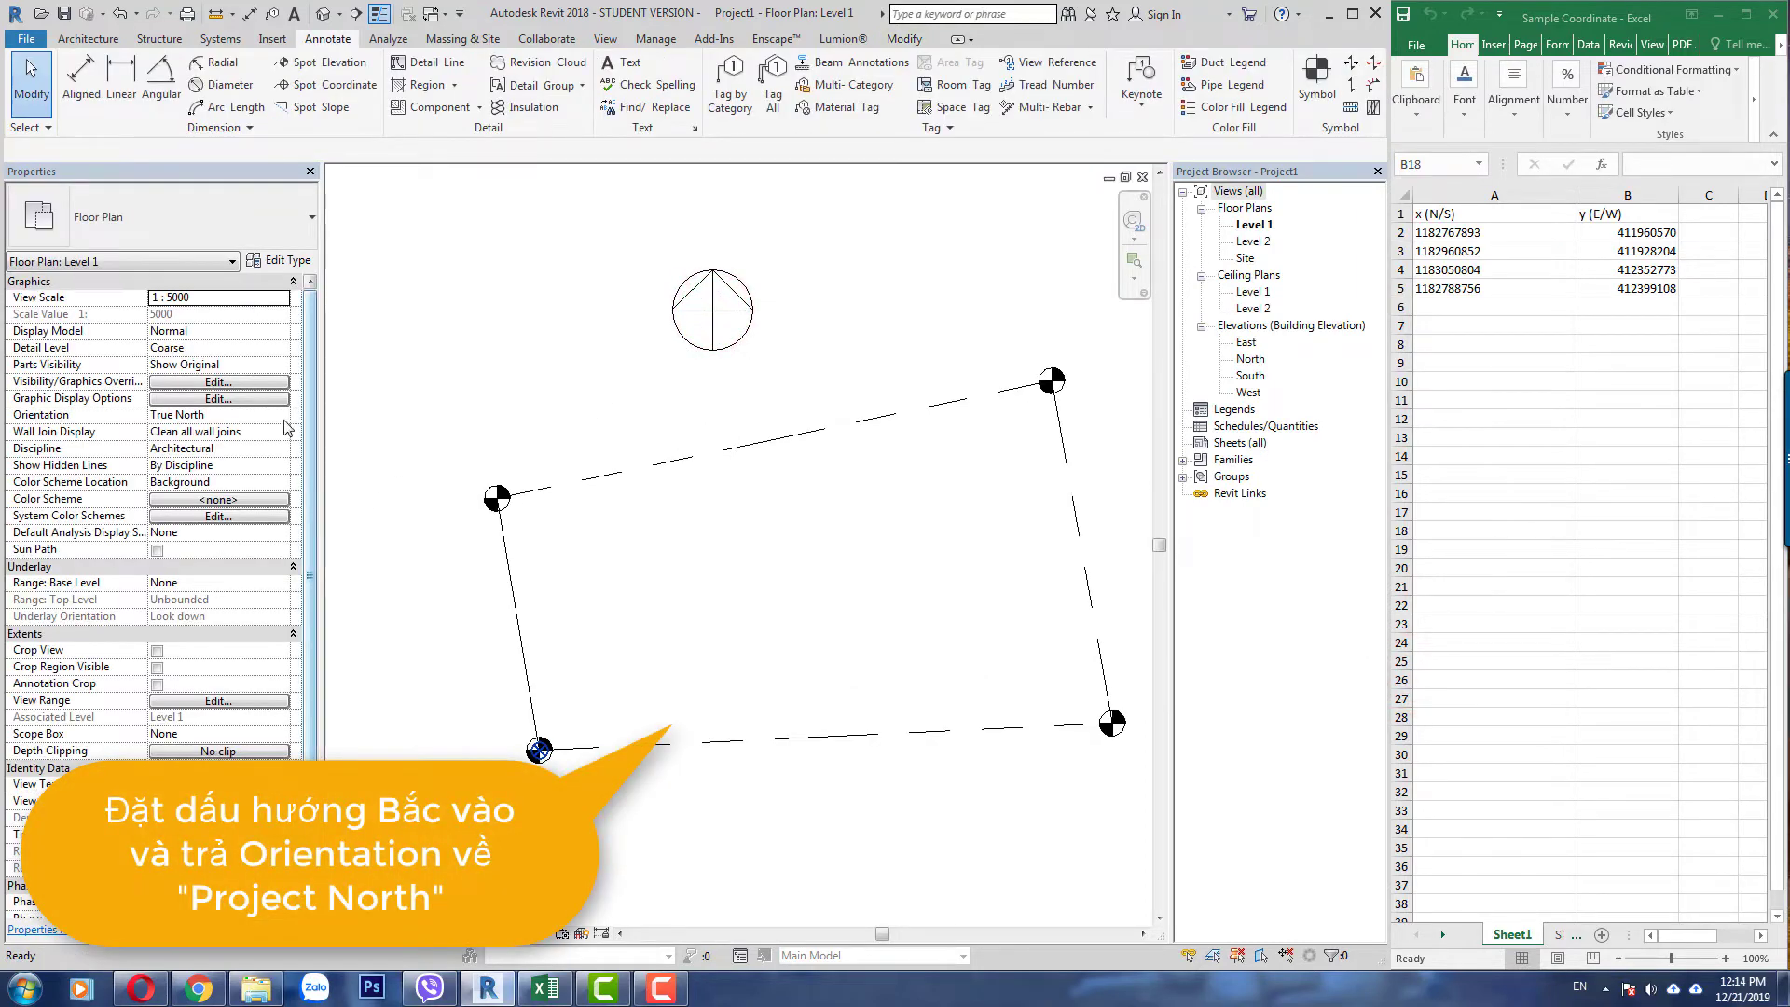
- Switch the Level 1 plan orientation from True North back to Project North
left_click(281, 417)
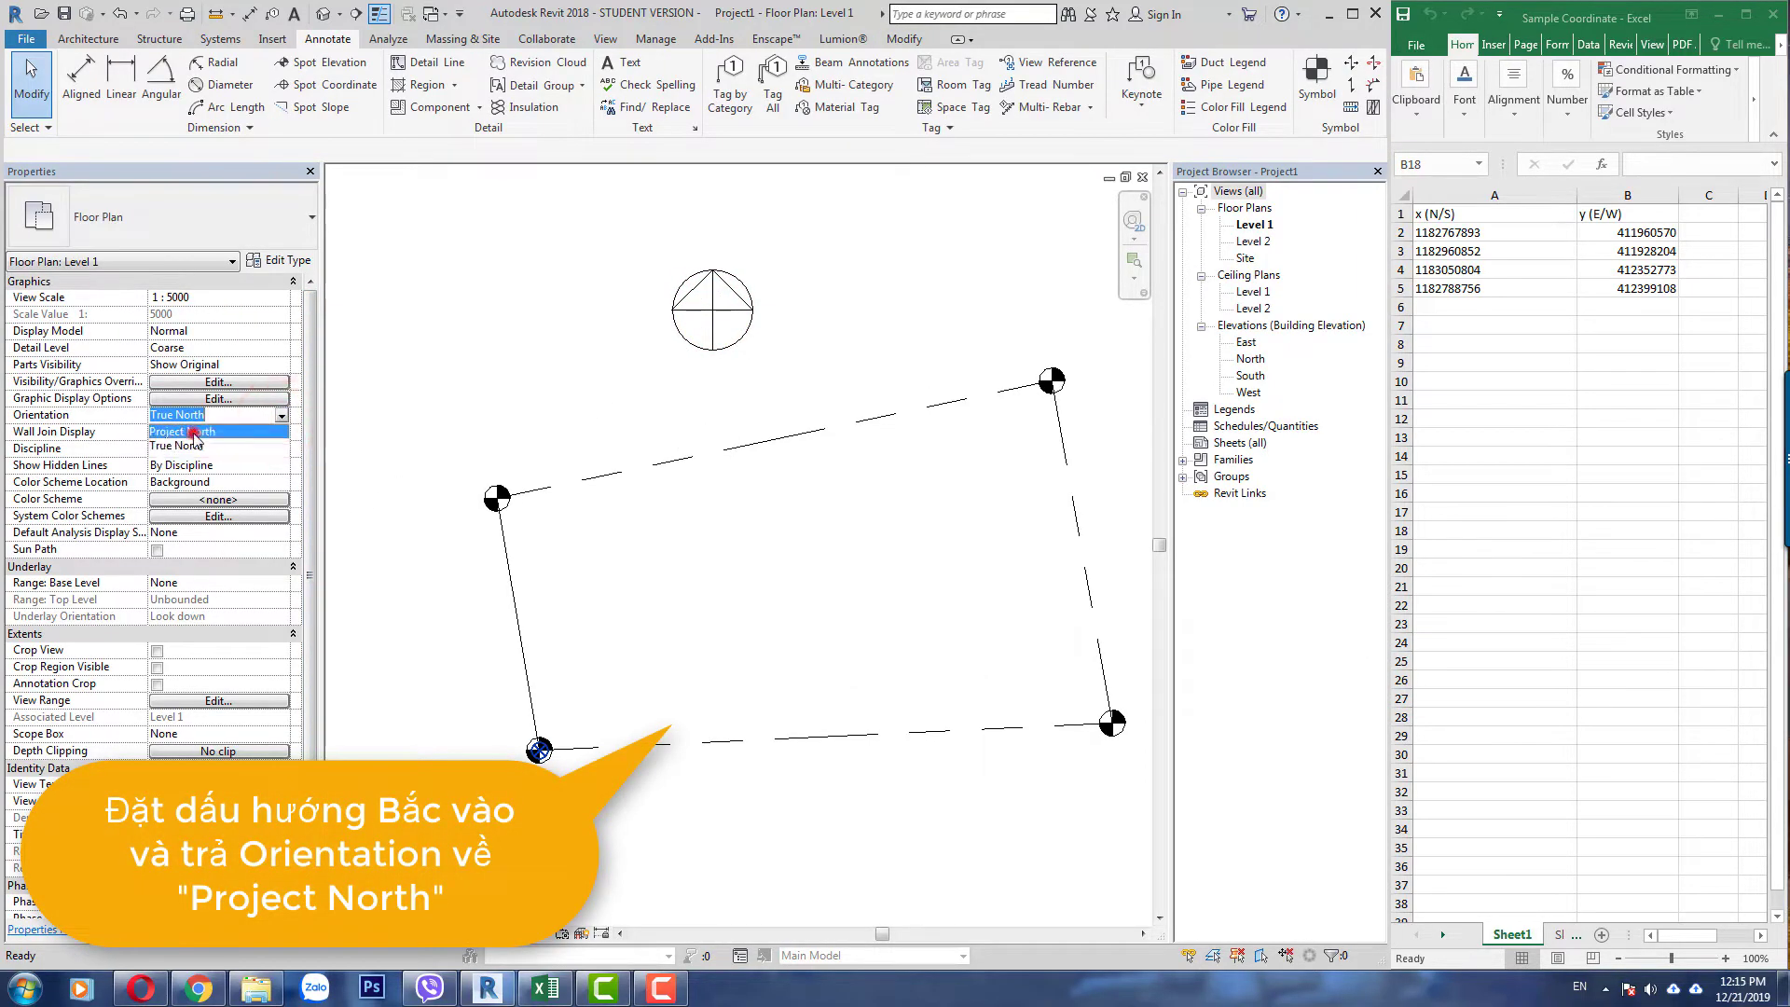
left_click(193, 431)
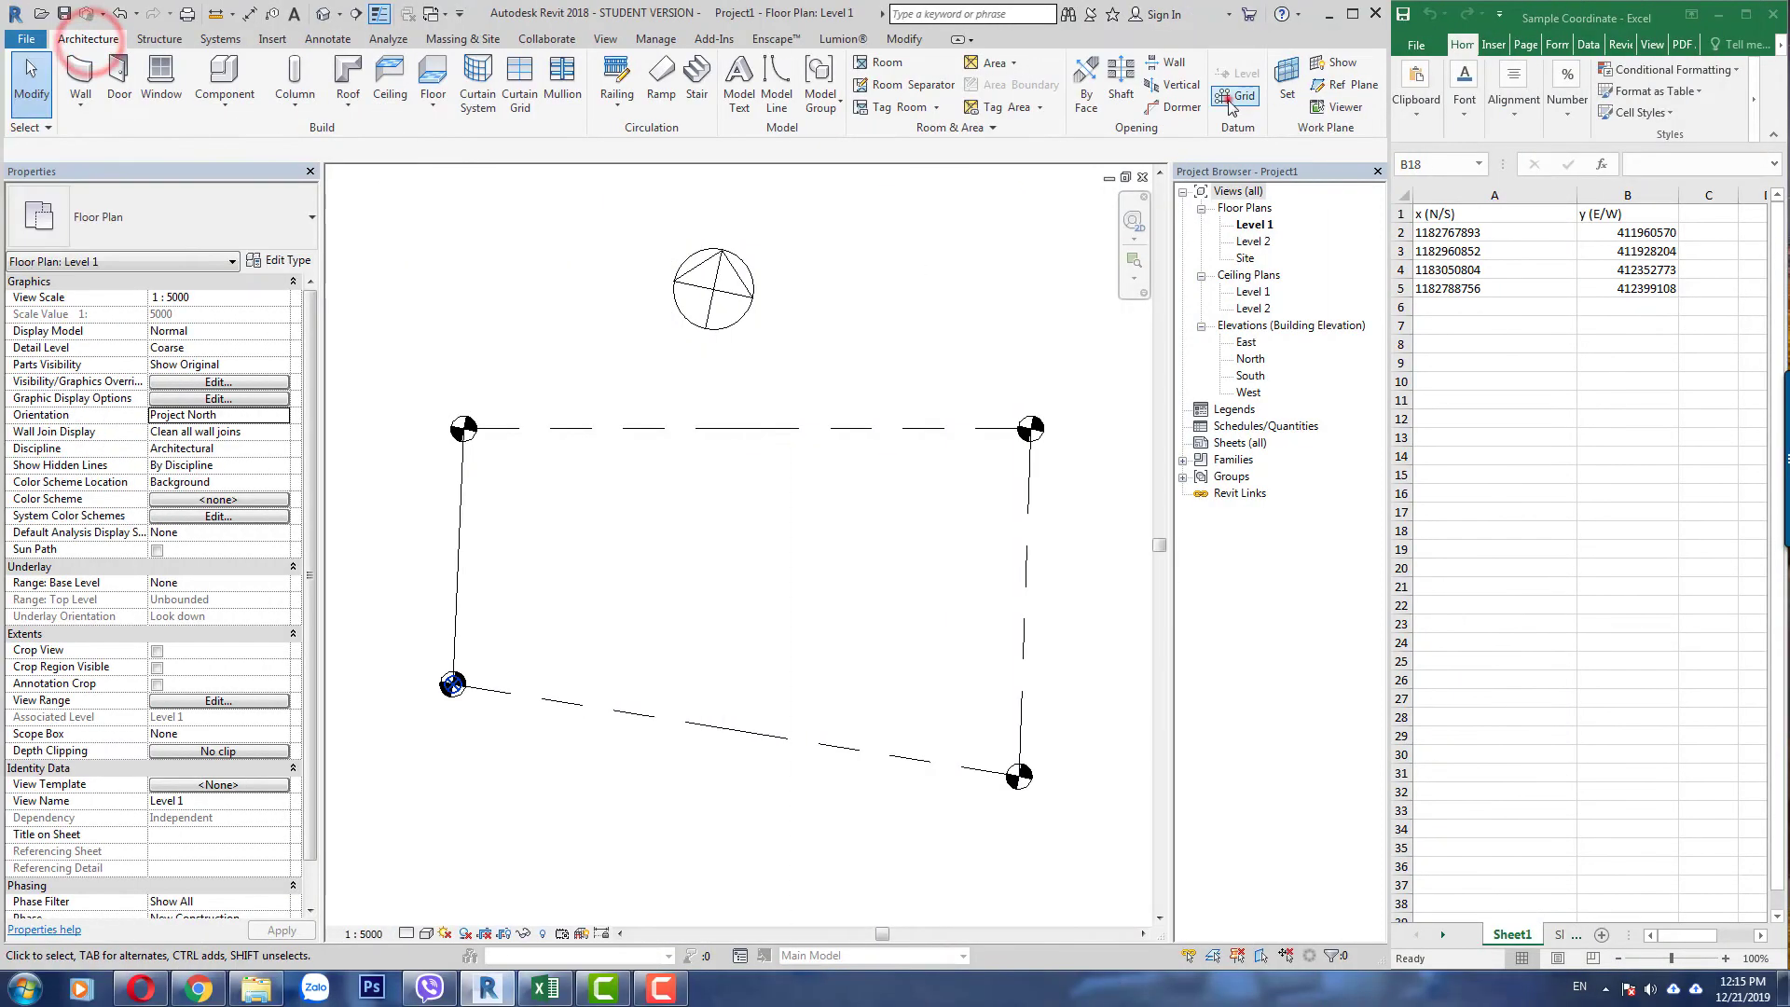
- Start the Grid tool, discard a stray grid line, and change the plan's view scale
left_click(1233, 93)
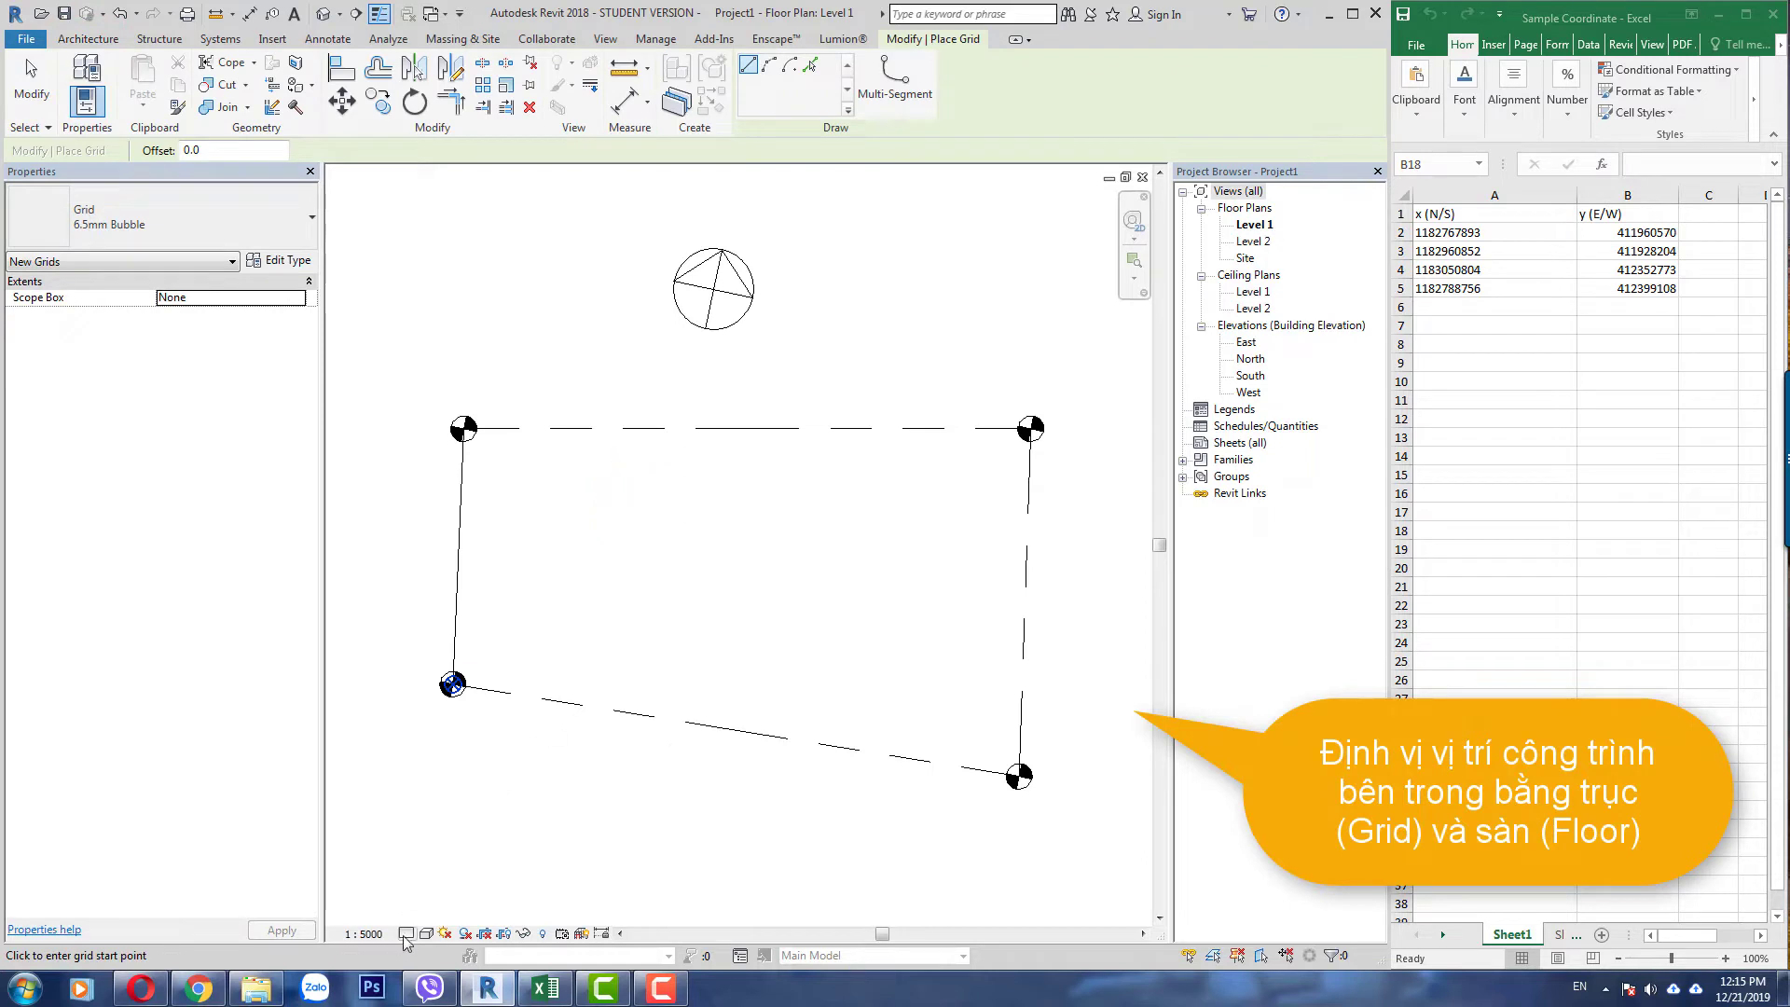
left_click(368, 933)
left_click(373, 832)
left_click(566, 460)
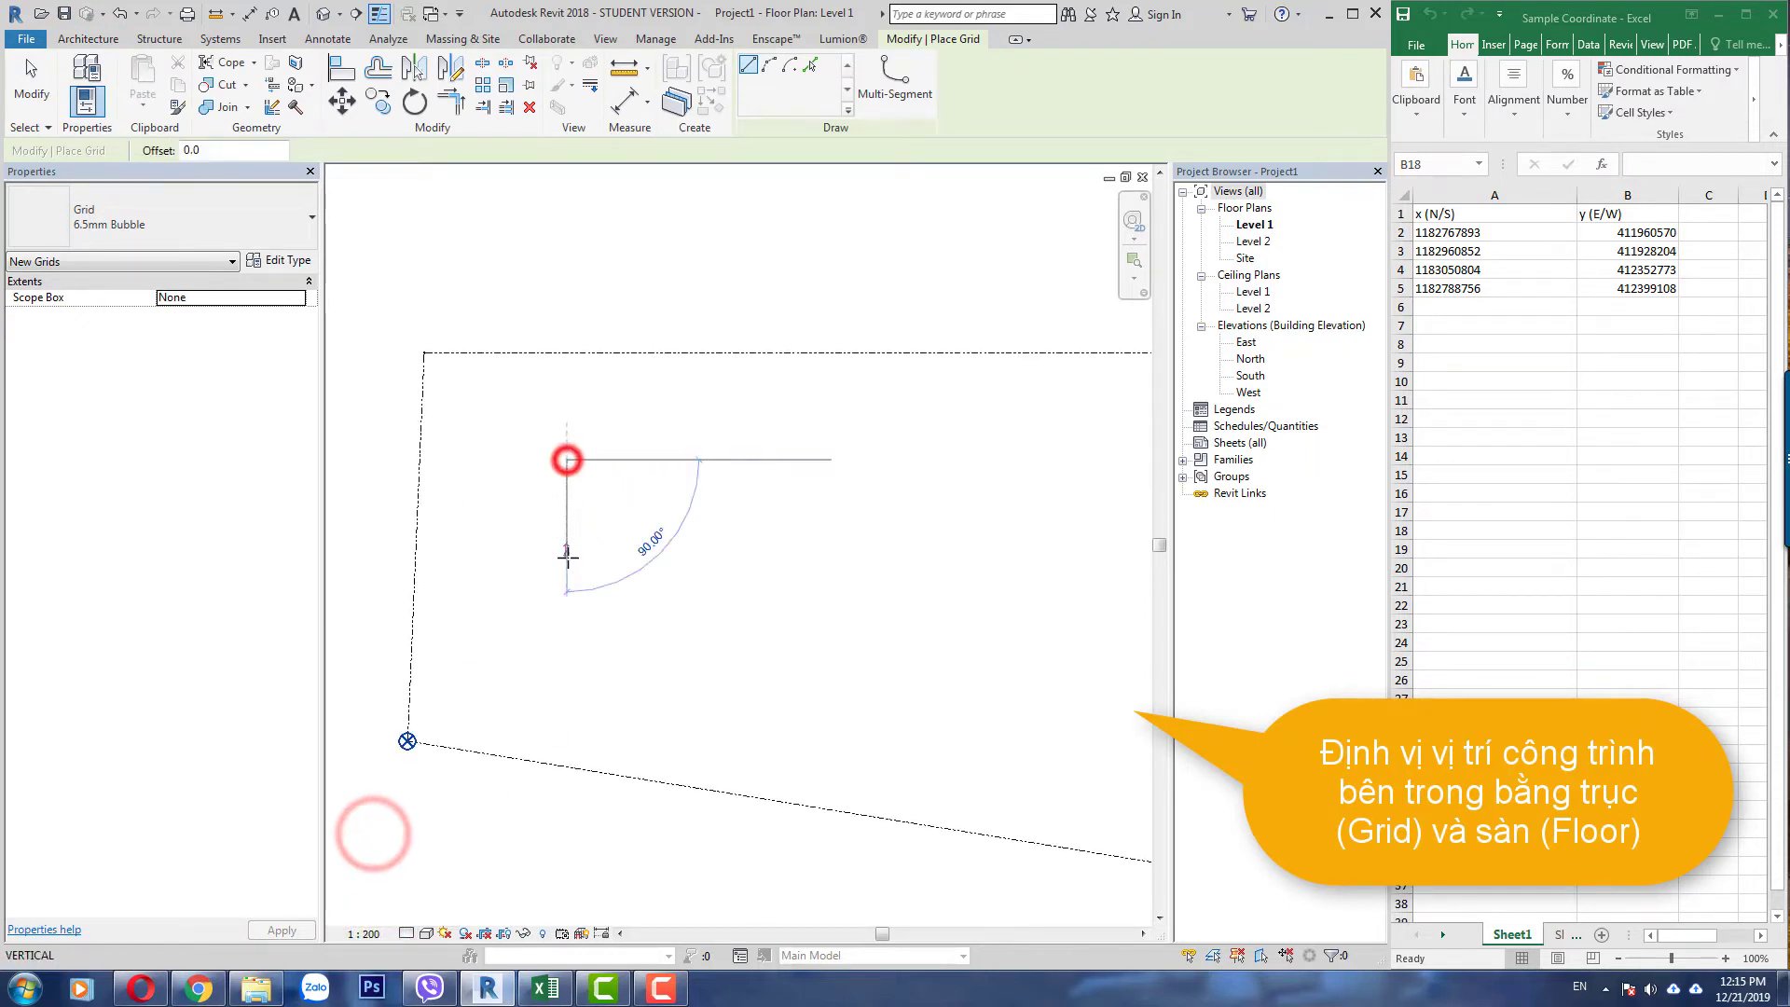
key("Escape")
left_click(369, 933)
left_click(378, 850)
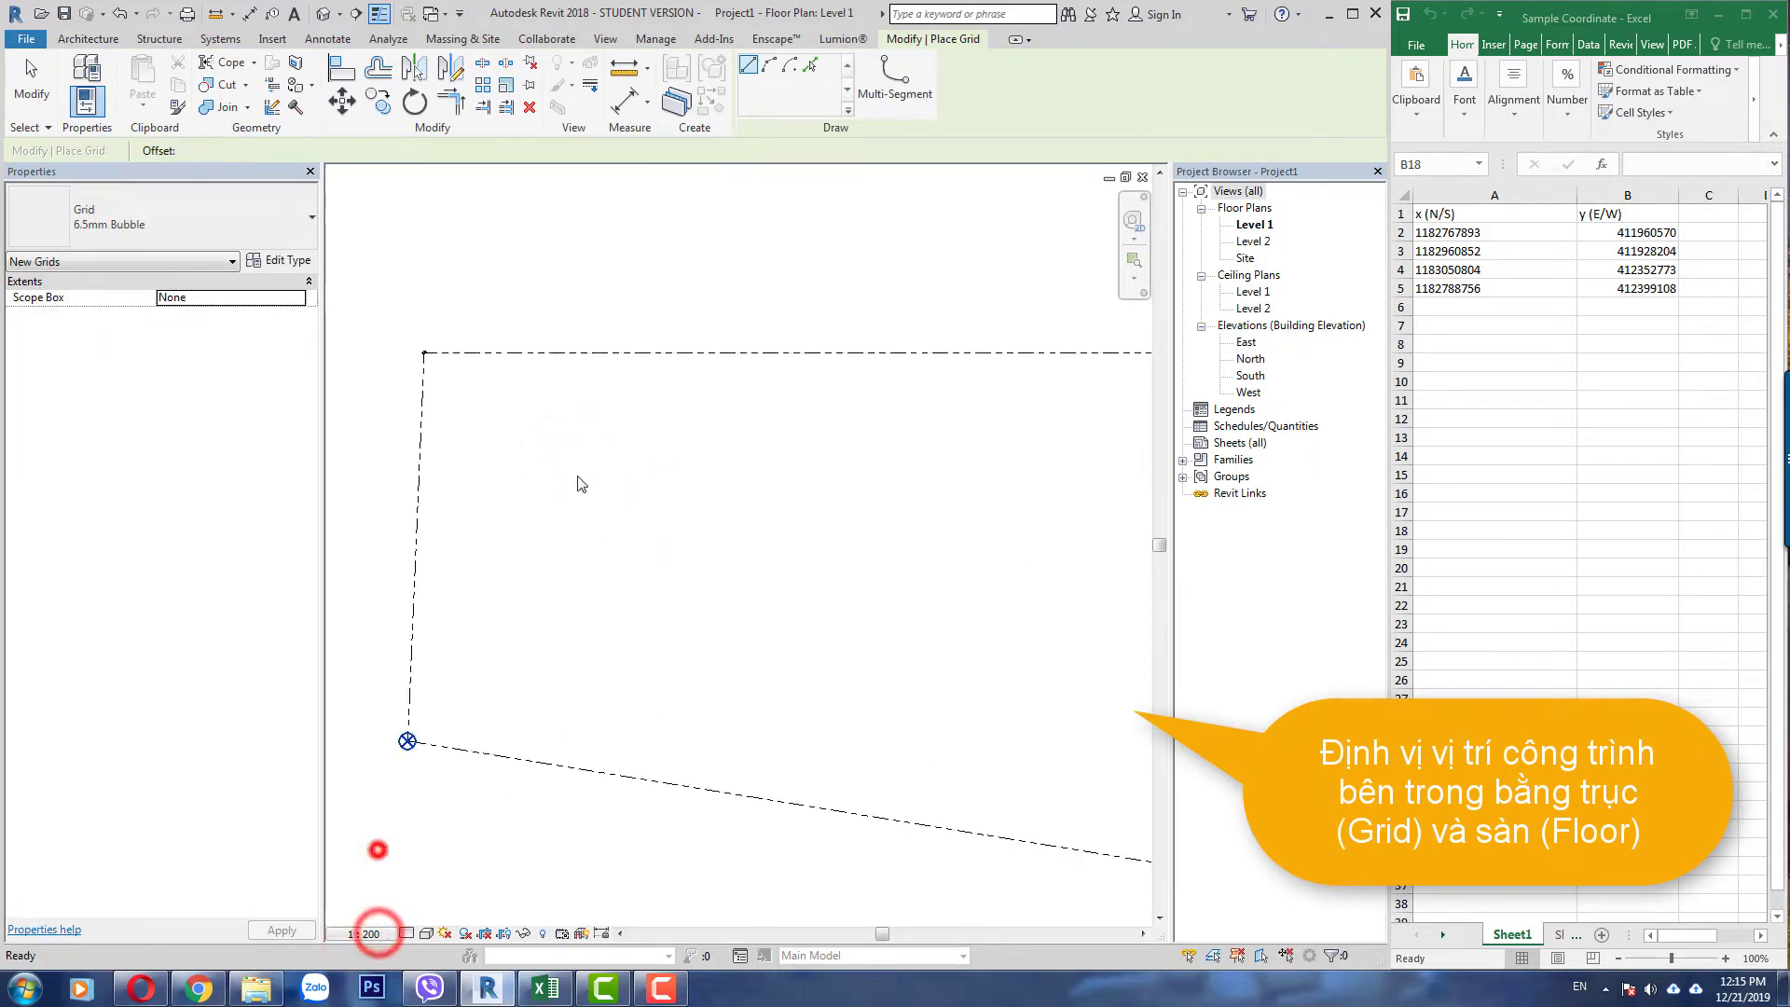
- Draw two vertical and two horizontal grid lines inside the property boundary
left_click(588, 413)
left_click(588, 629)
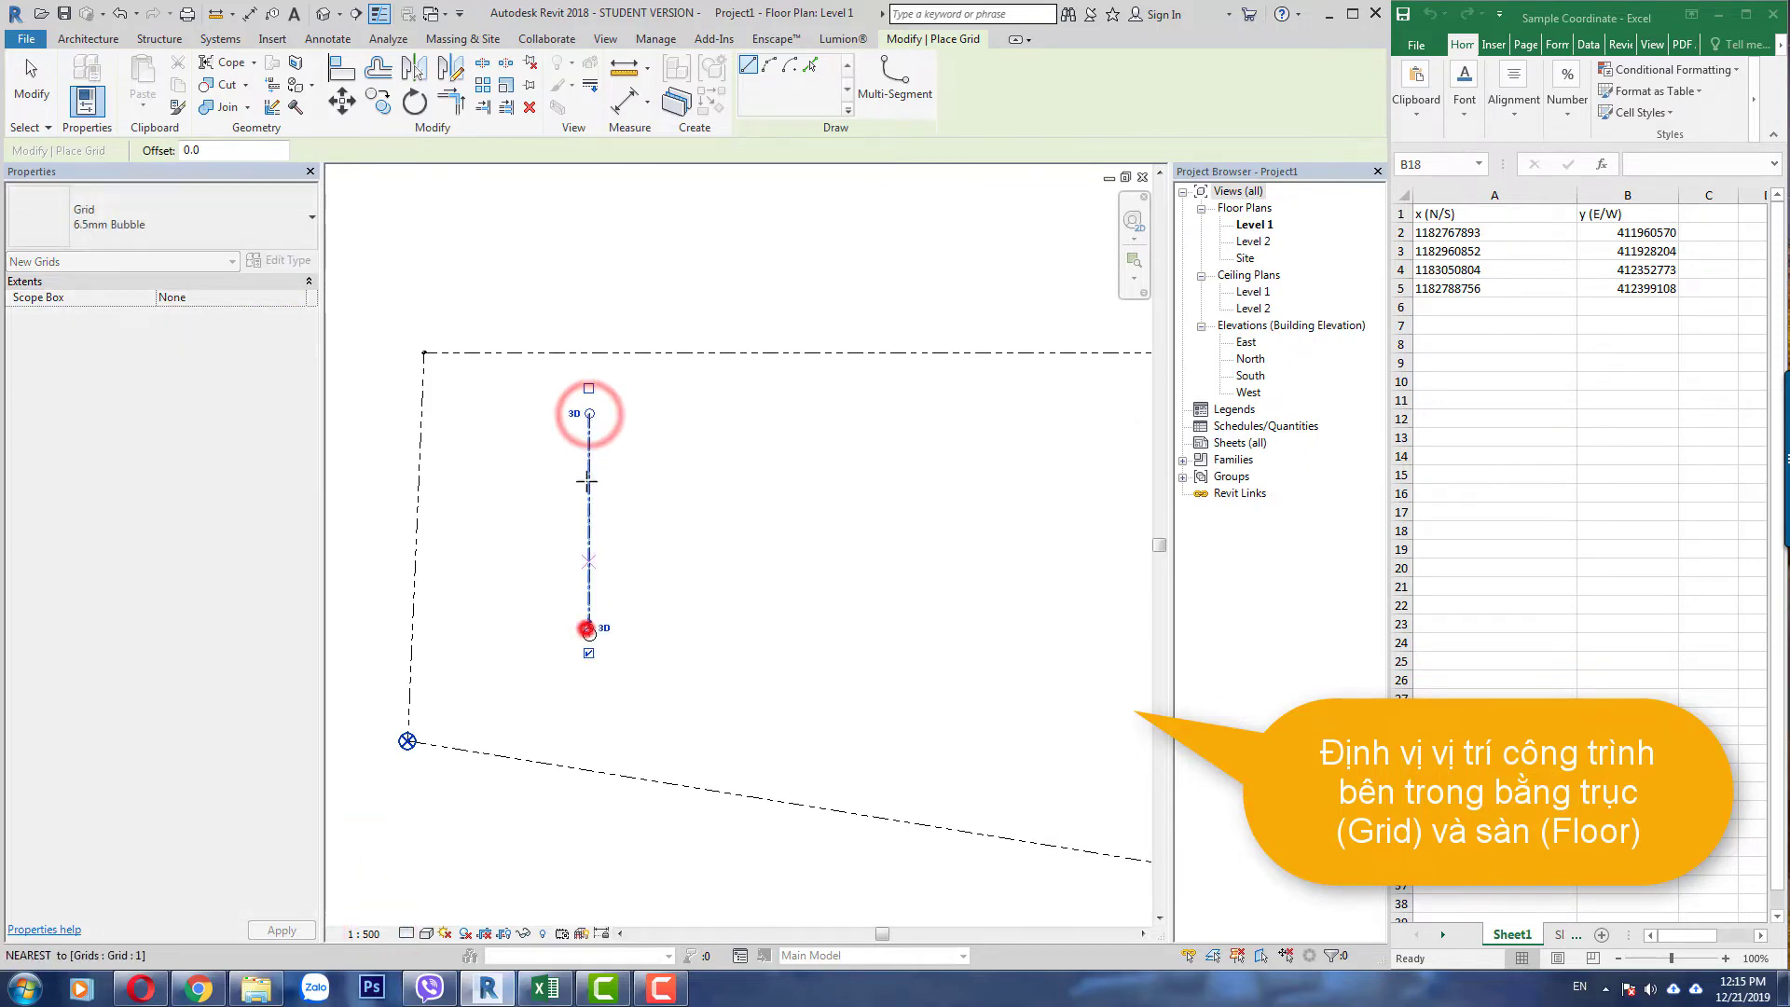
left_click(565, 444)
left_click(787, 443)
left_click(740, 420)
left_click(740, 633)
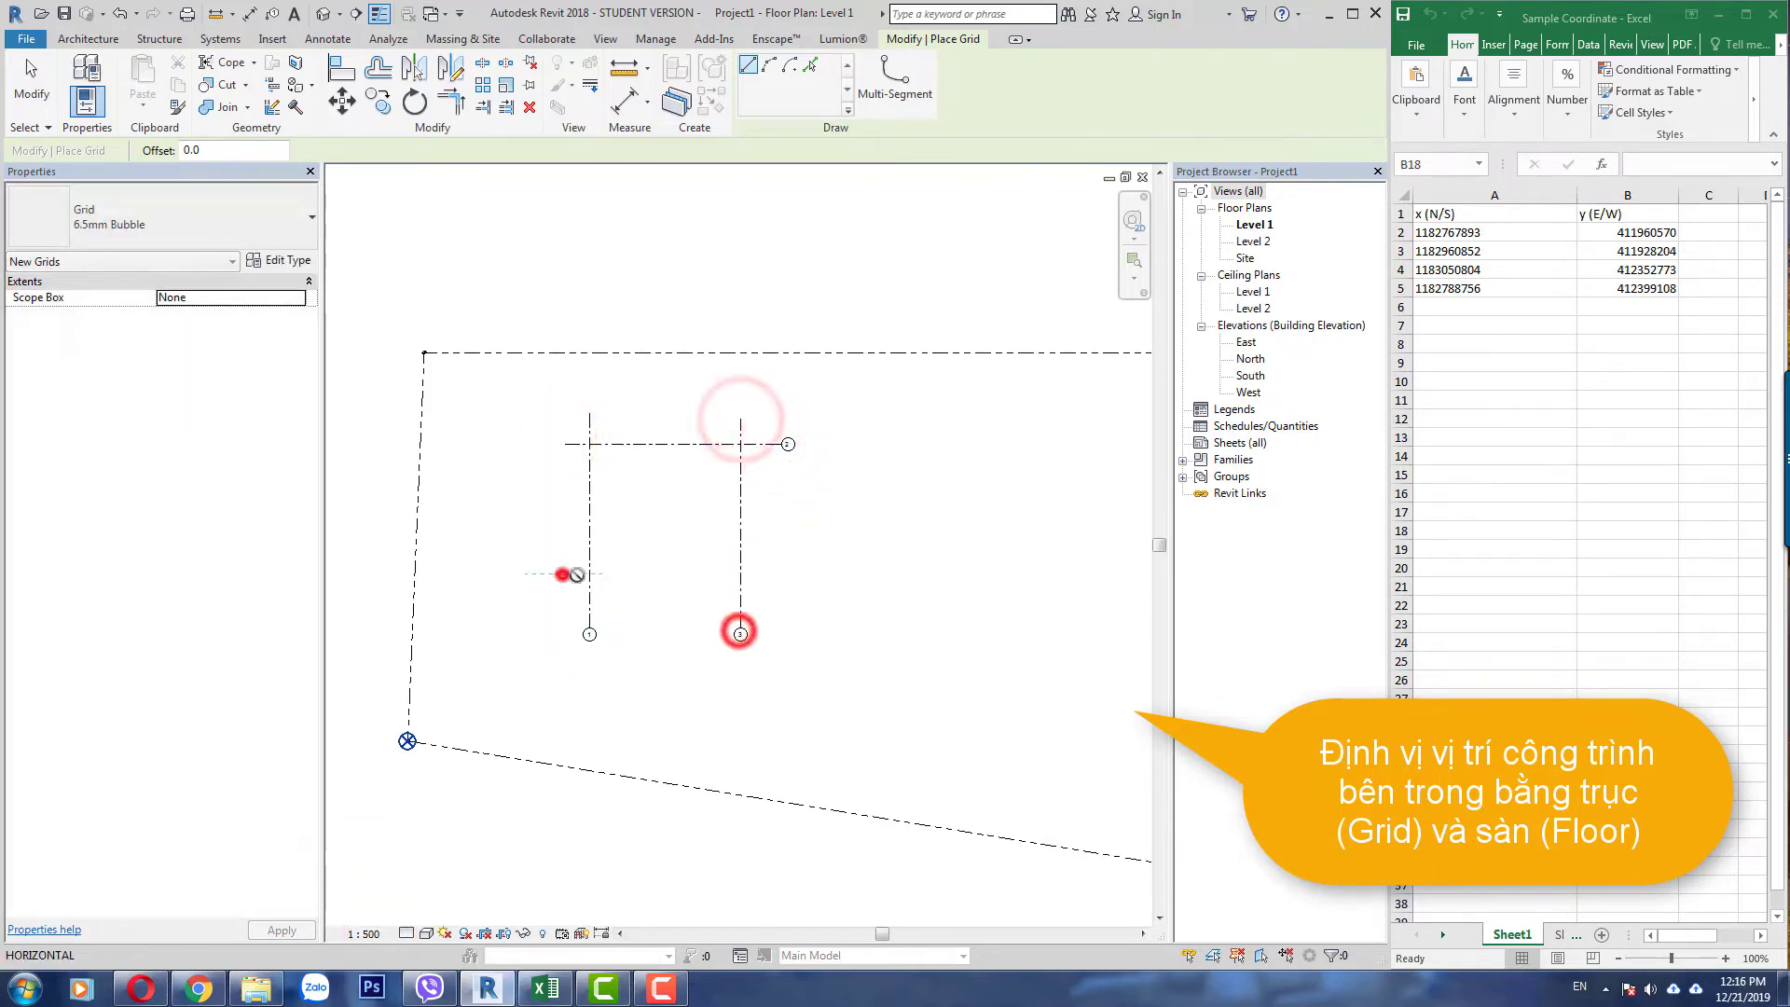
left_click(787, 573)
scroll(587, 634, "up", 2)
key("Escape")
- Rename the grid bubbles, giving the top horizontal grid the name B
double_click(593, 635)
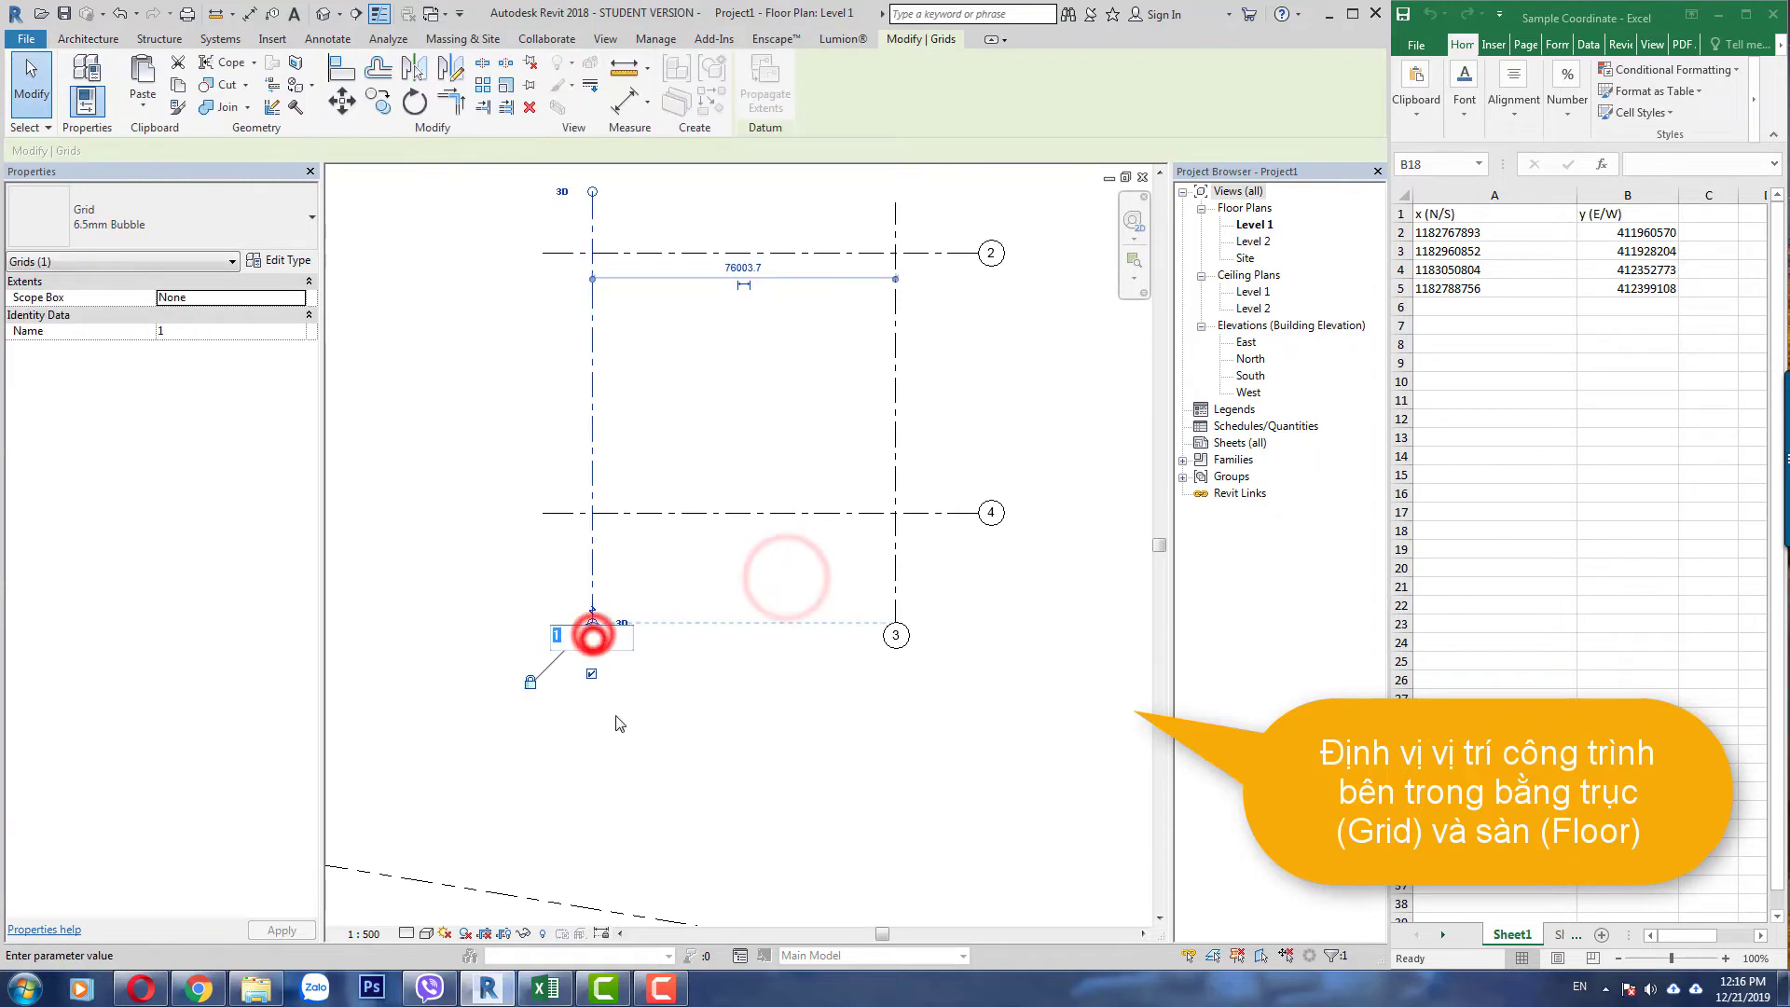
type("3")
left_click(759, 727)
left_click(897, 633)
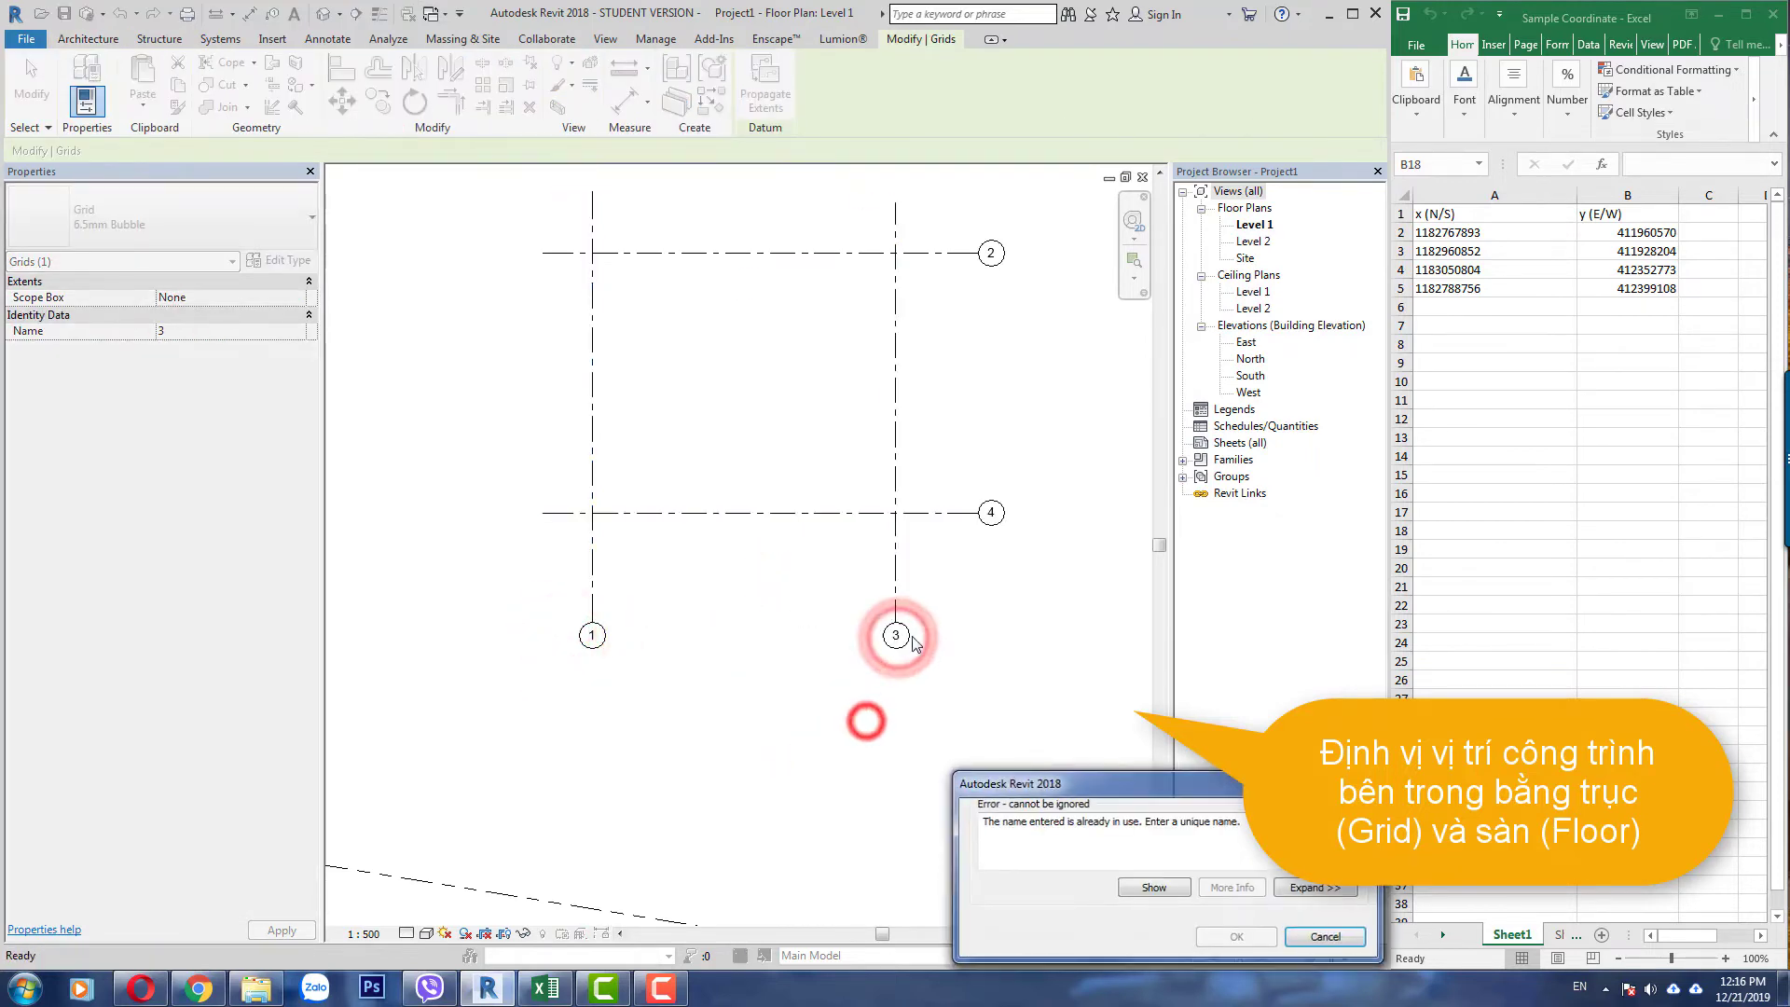
key("Escape")
left_click(990, 512)
type("A")
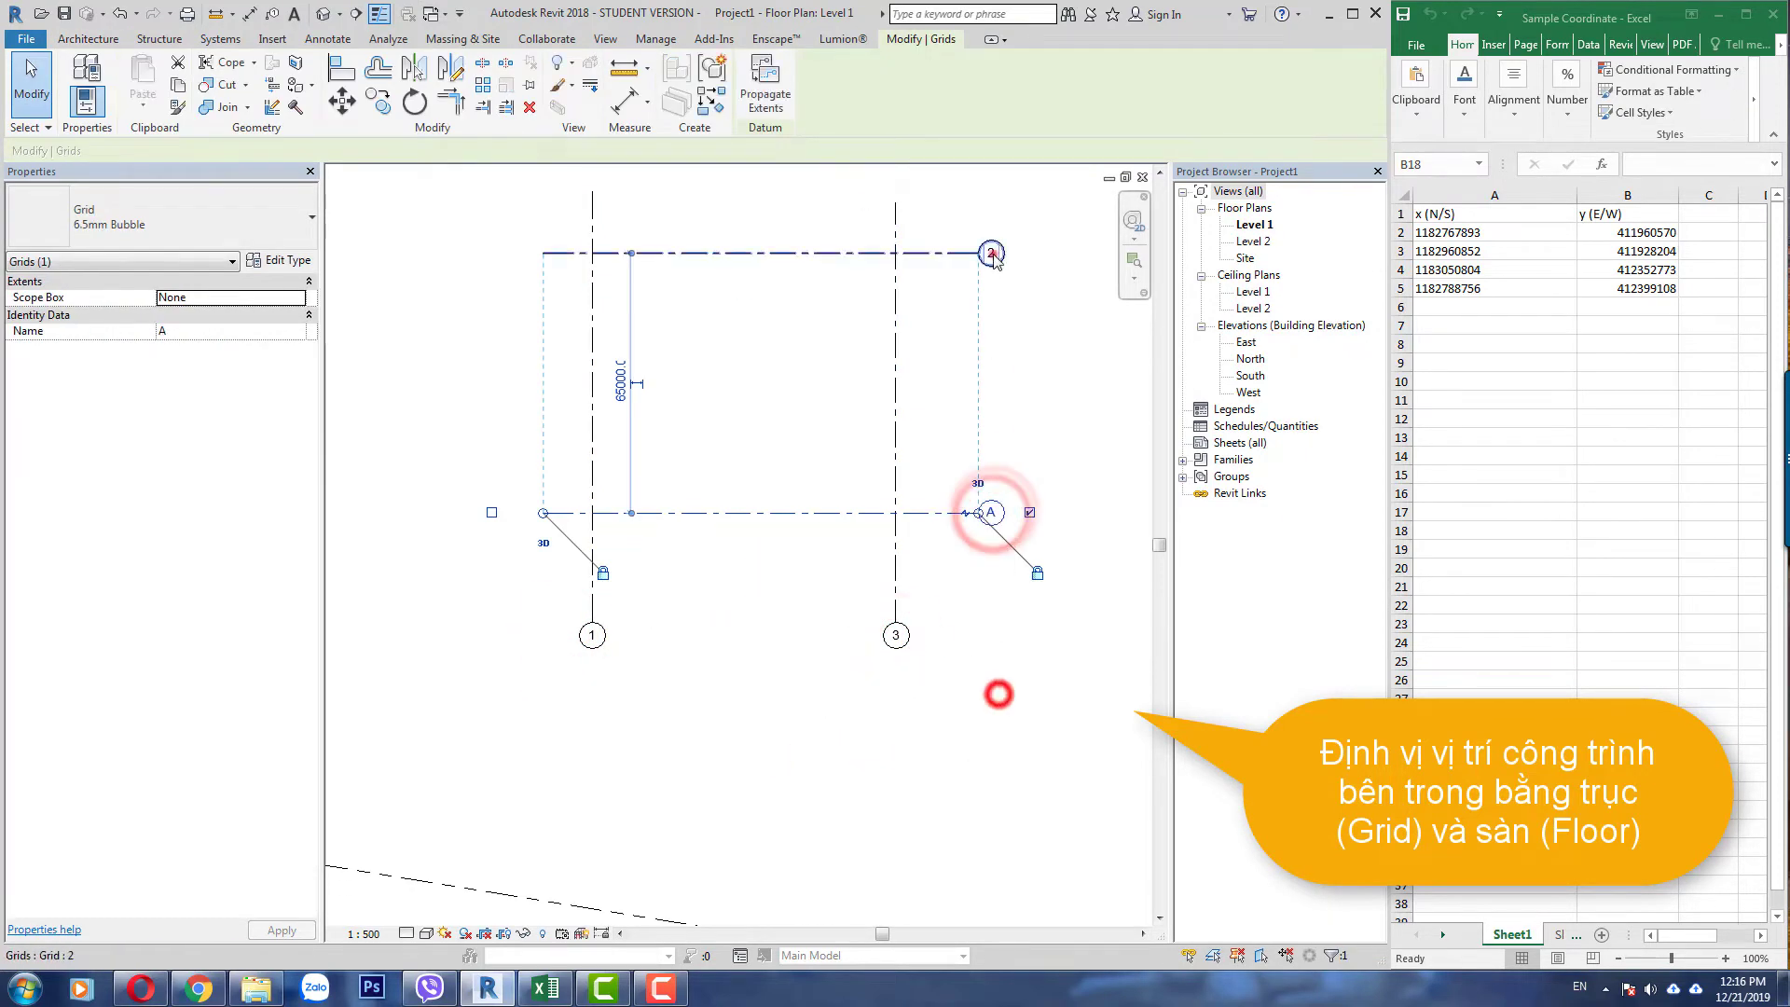
type("B")
key("Return")
key("Escape")
middle_click_drag(592, 276, 524, 424)
- Sketch a rectangular floor from grid corner B/1 to A/3 and finish it
left_click(419, 70)
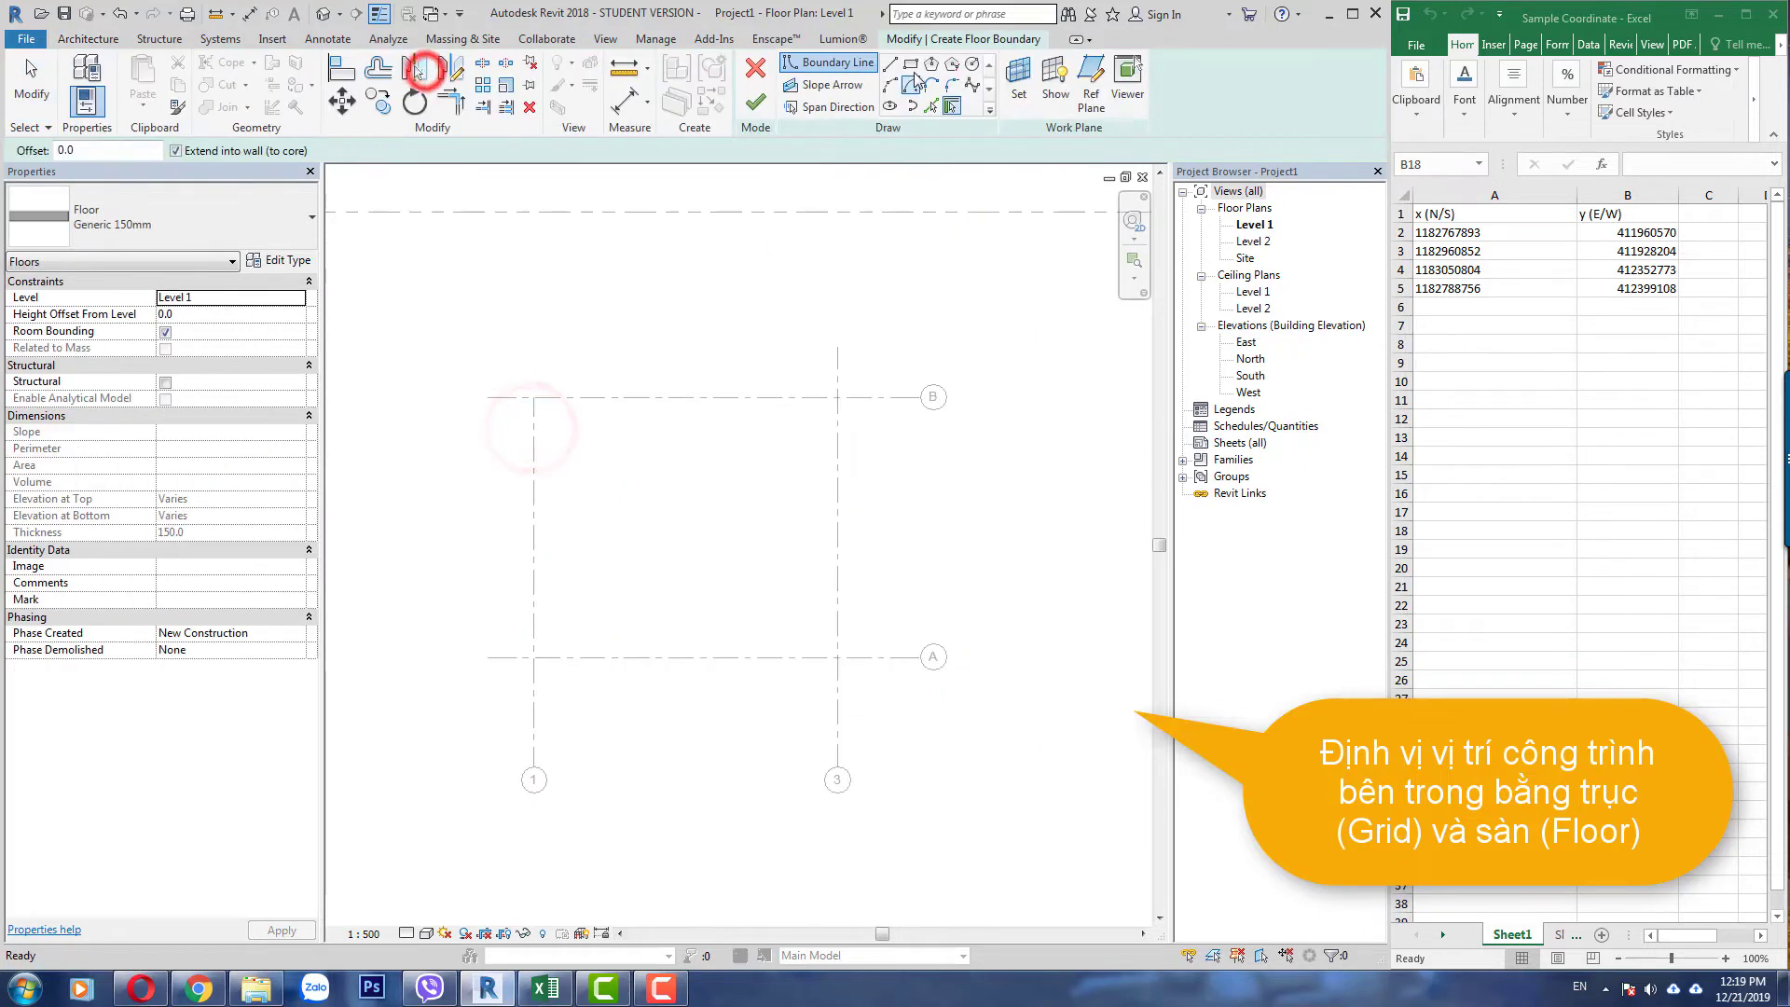
left_click(755, 68)
left_click(532, 395)
key("Escape")
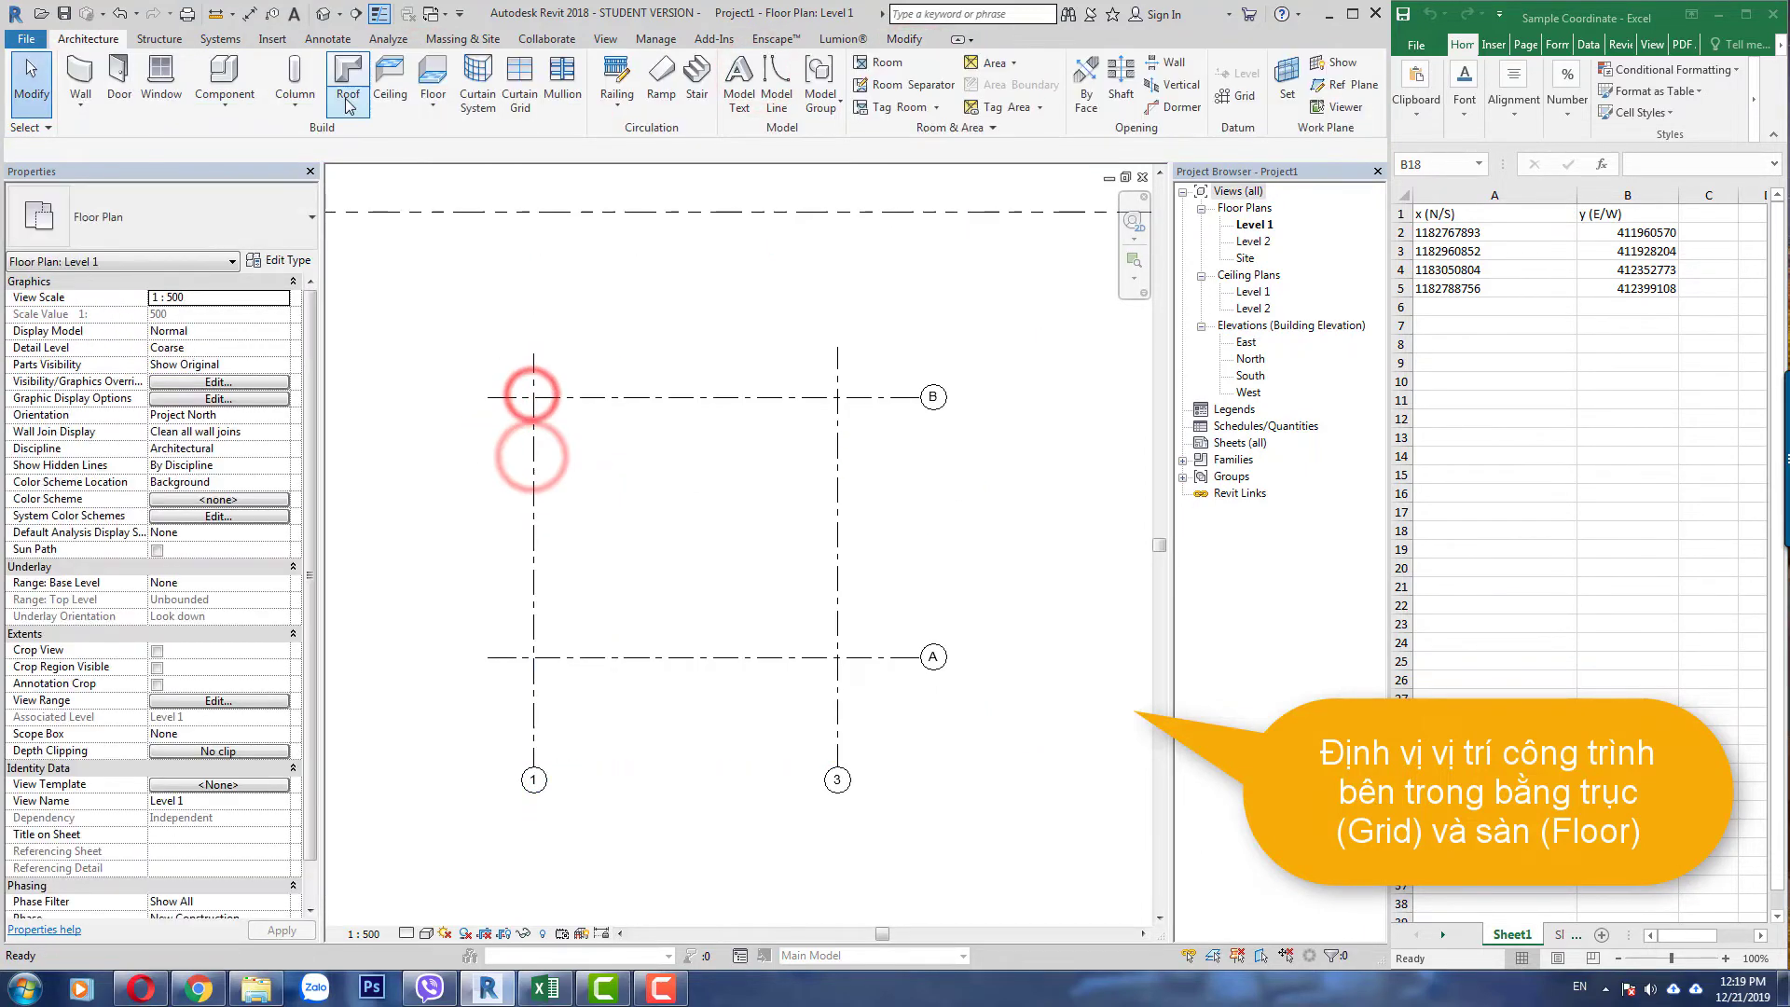
left_click(433, 89)
left_click(911, 63)
left_click(533, 397)
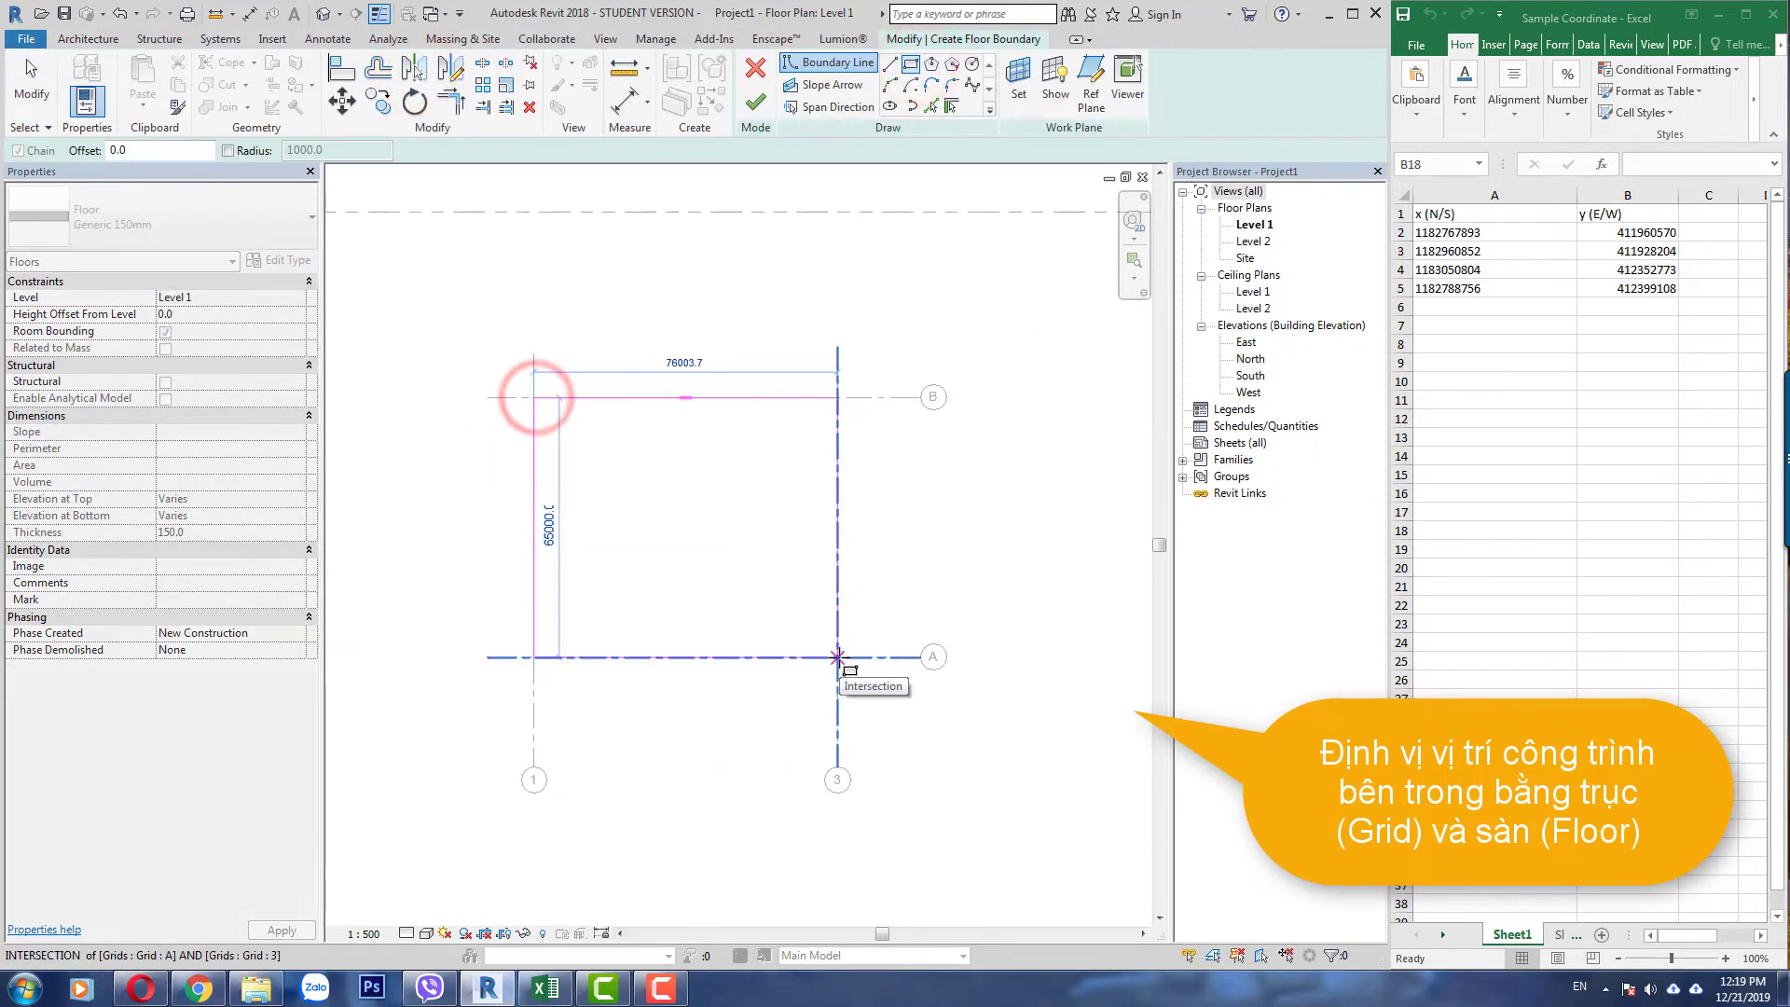
left_click(837, 657)
left_click(755, 98)
key("Escape")
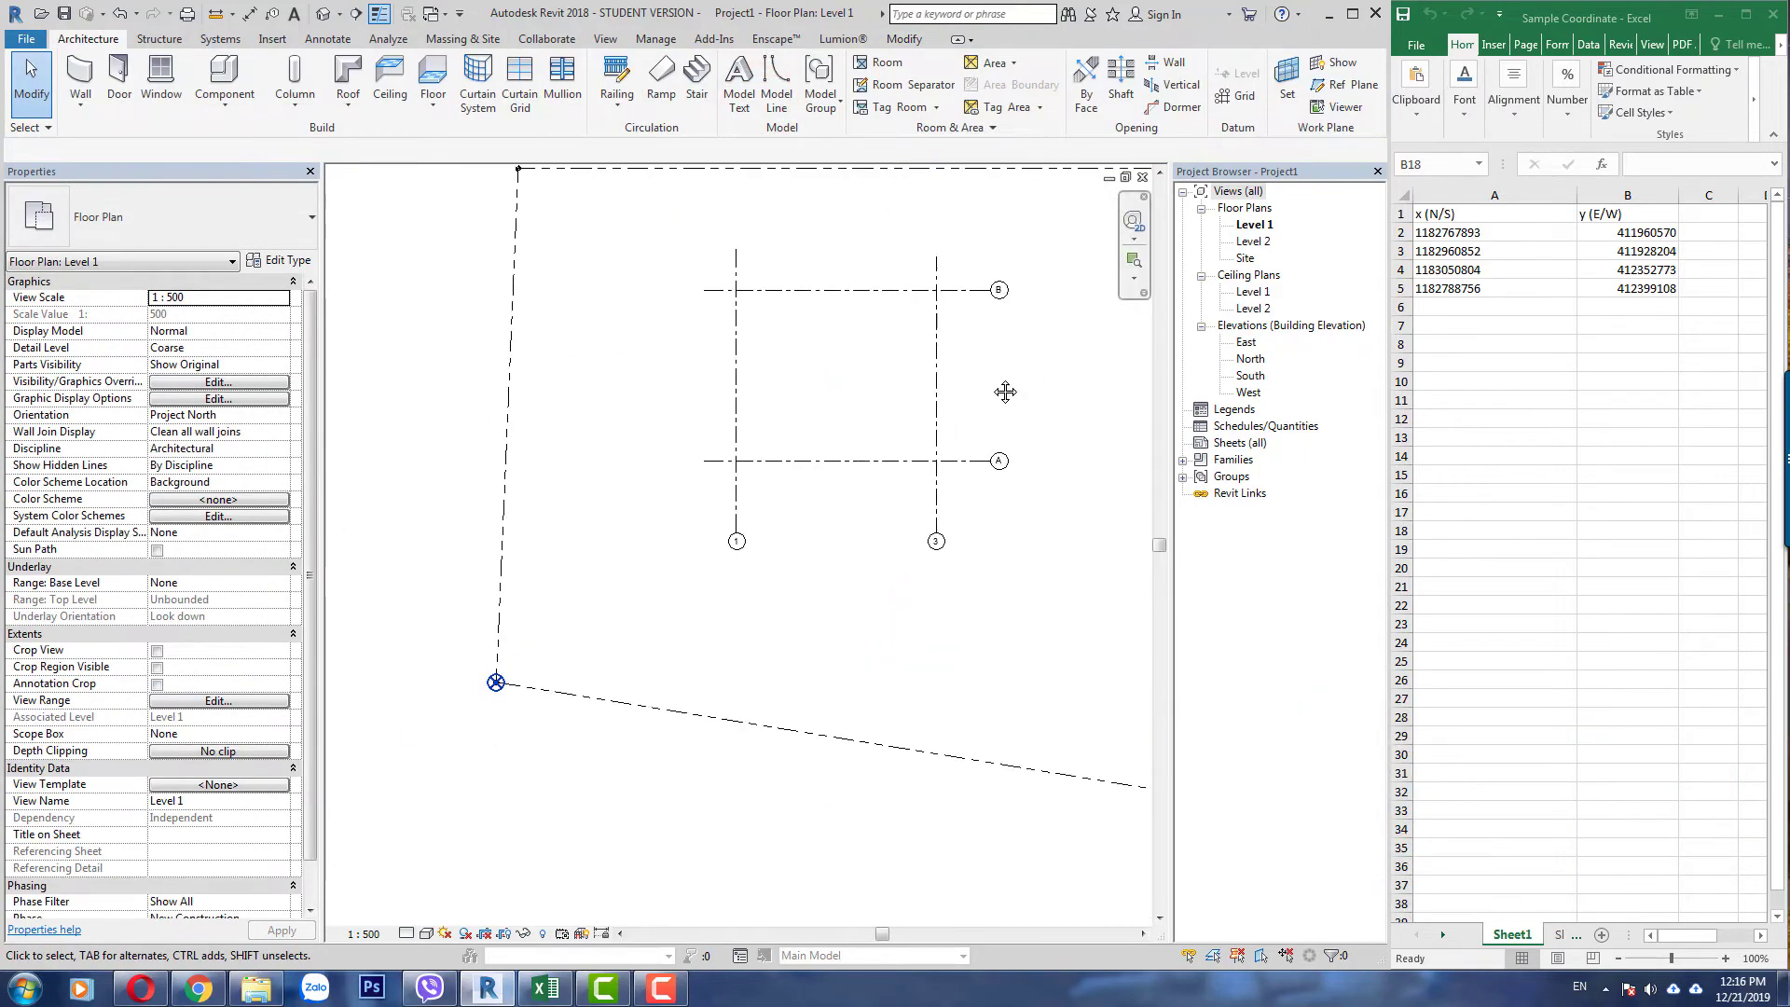
- Duplicate the Horizontal spot coordinate type as TCVN-2000 and scroll through its type parameters
left_click(328, 39)
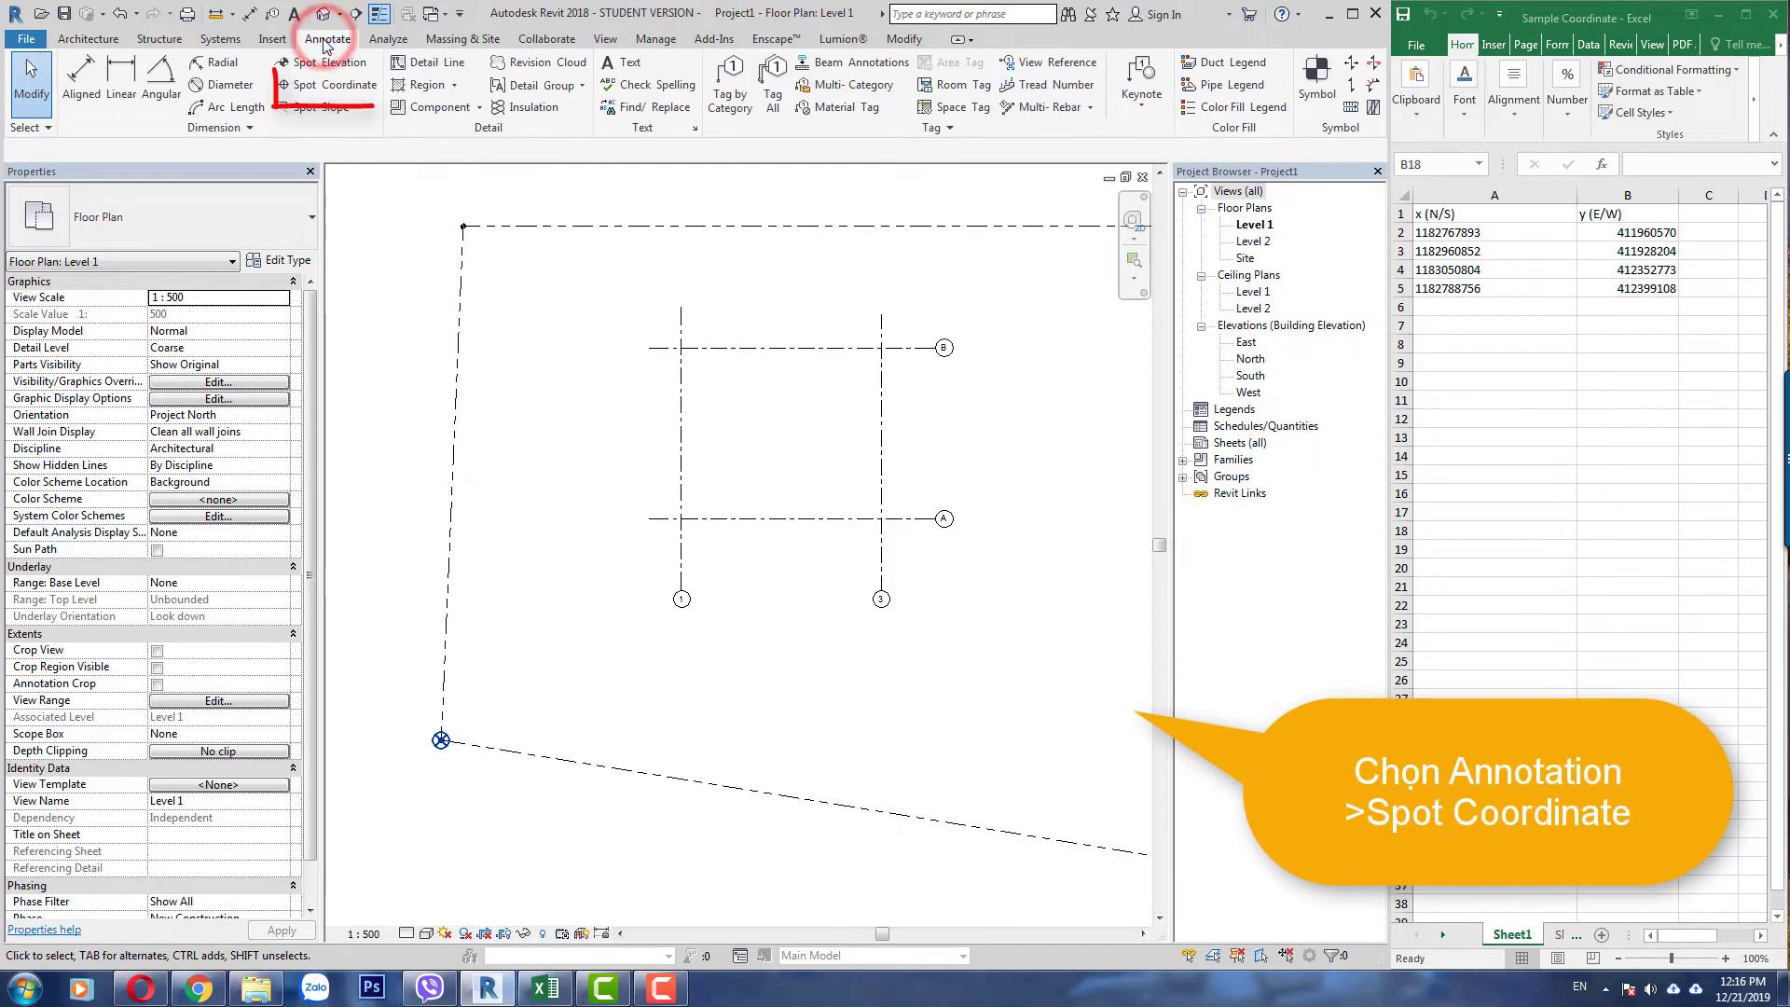
left_click(315, 89)
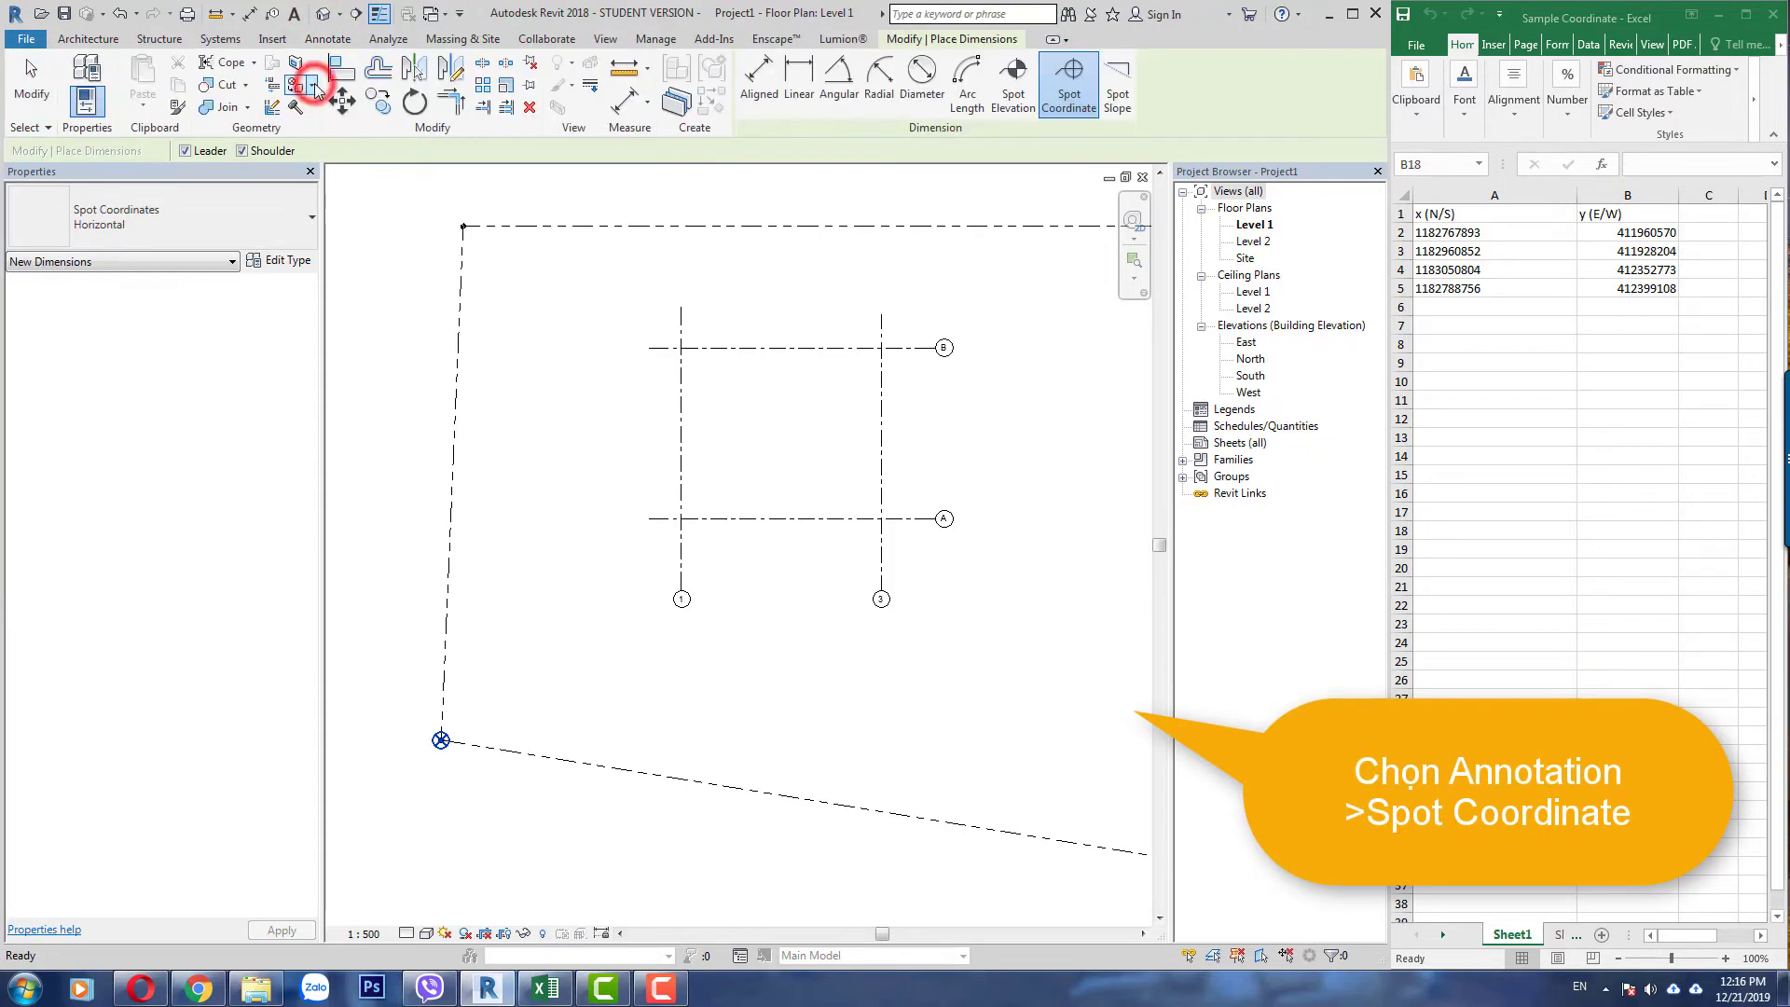
left_click(273, 260)
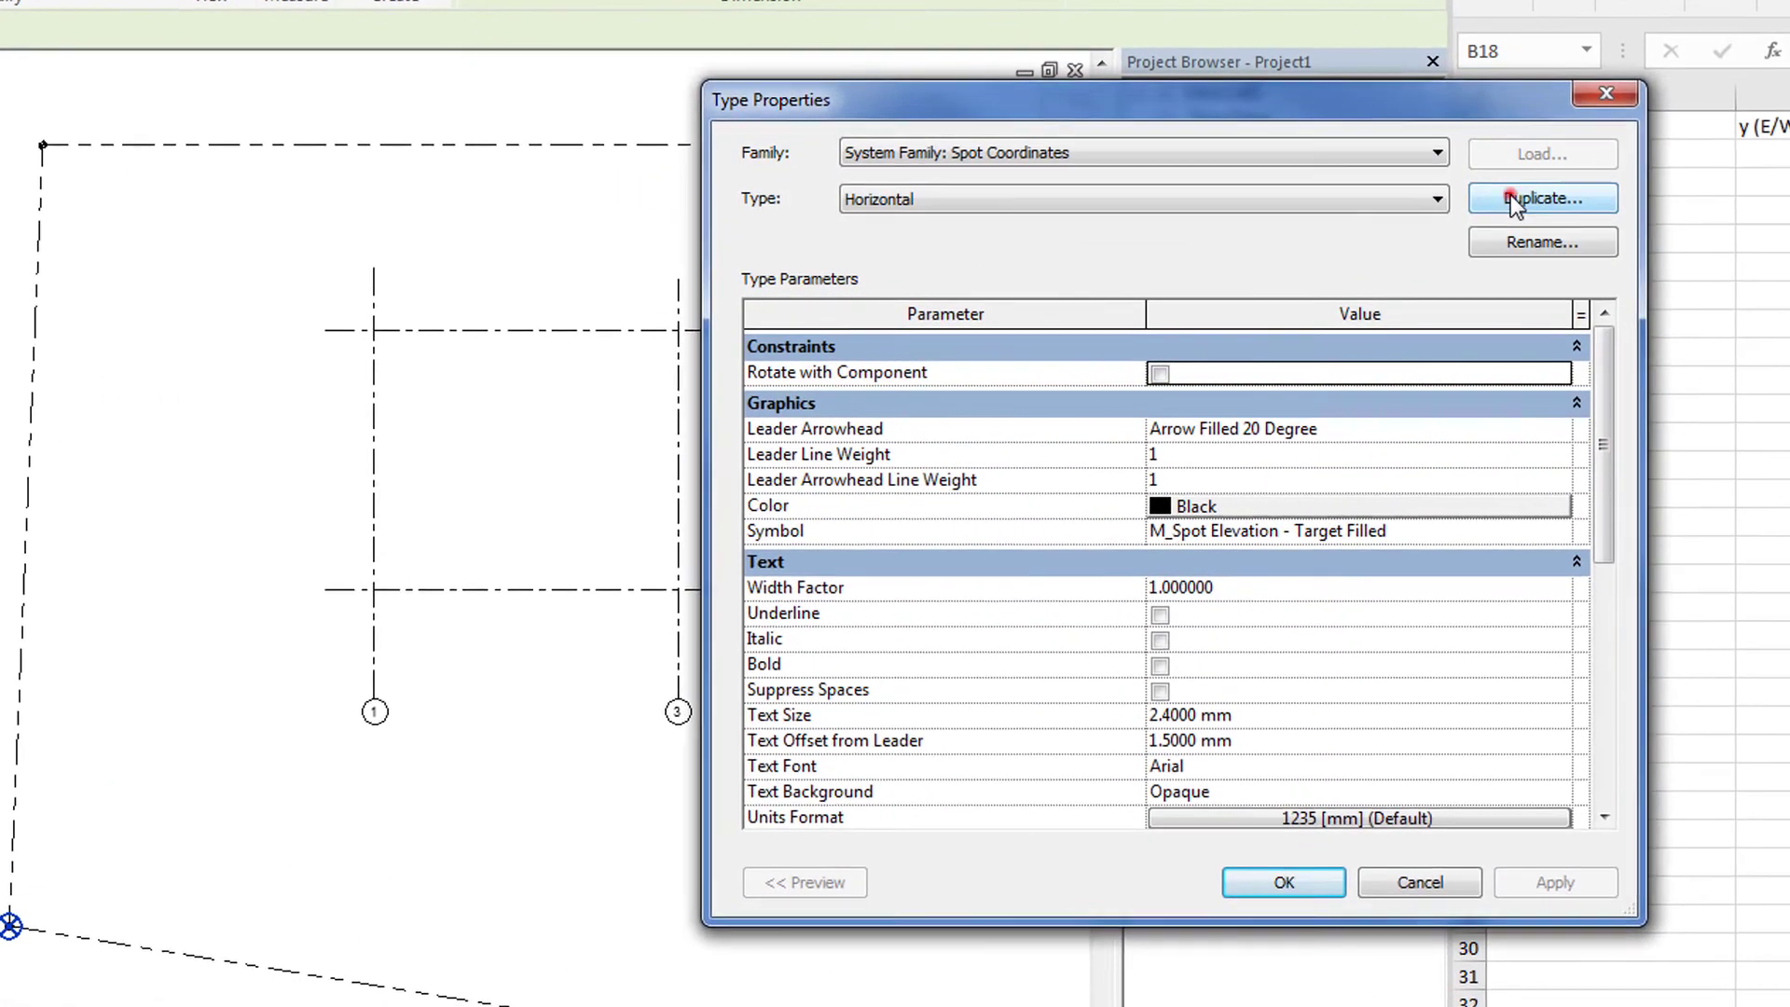
left_click(1471, 230)
type("TCVN-2000")
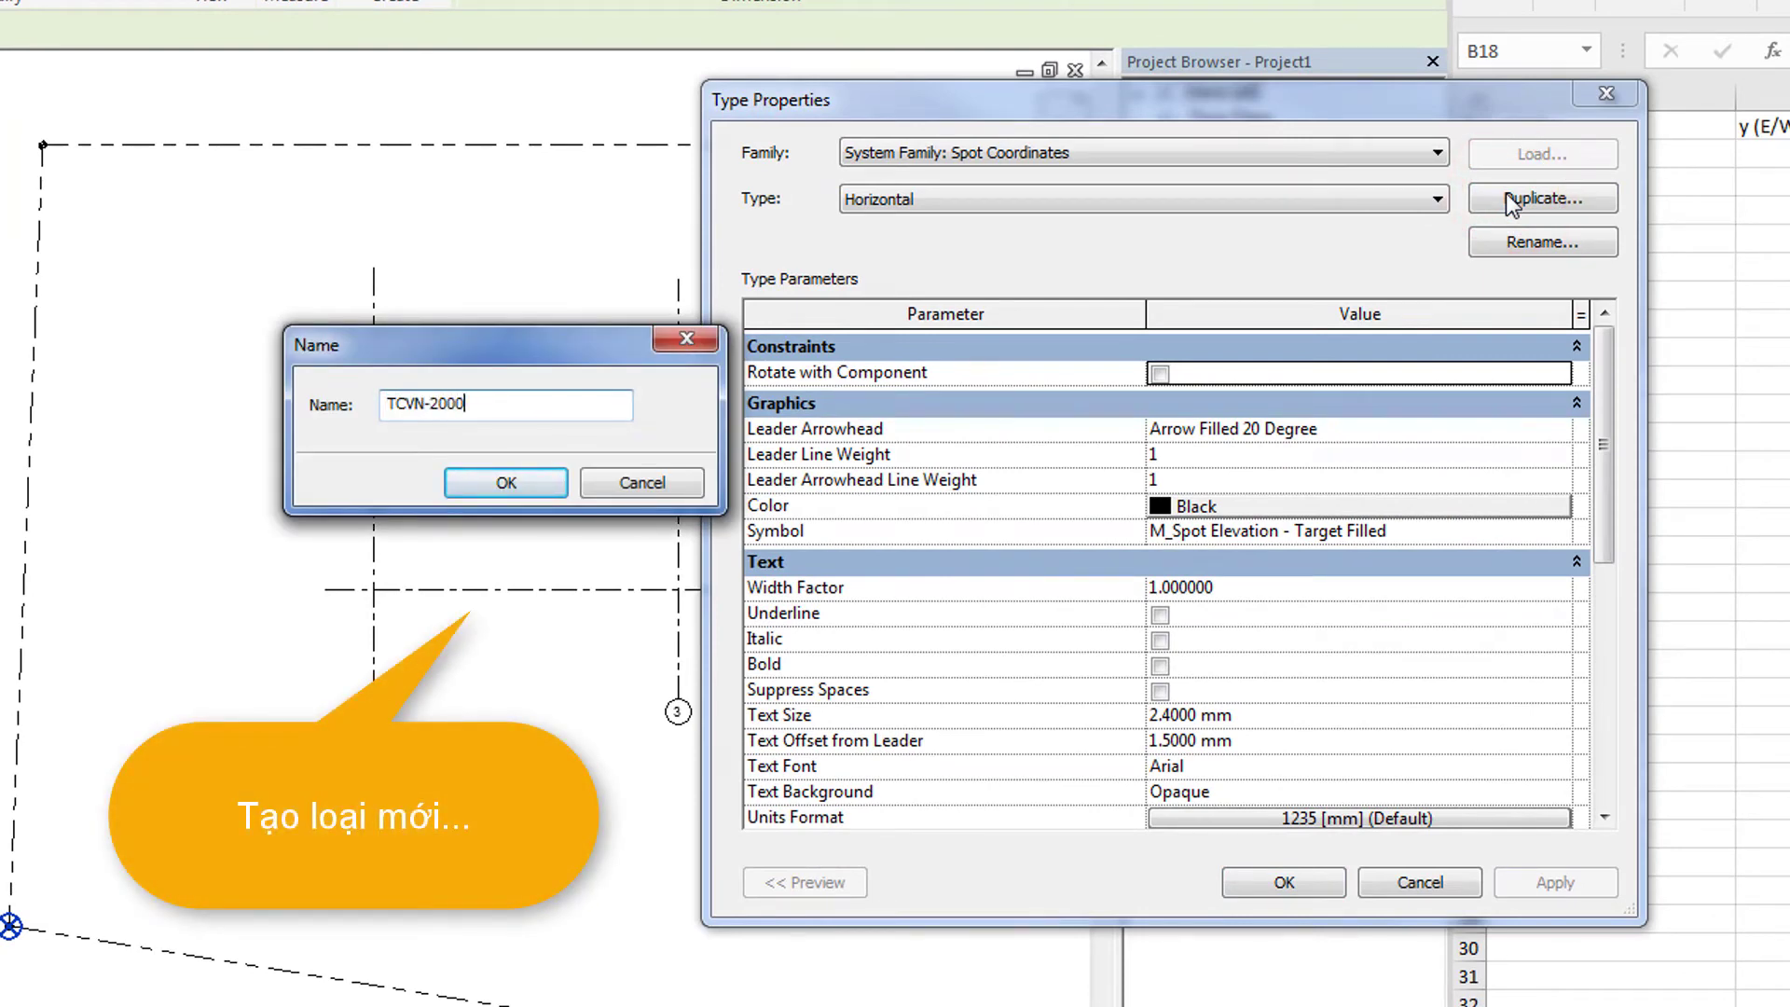
key("Return")
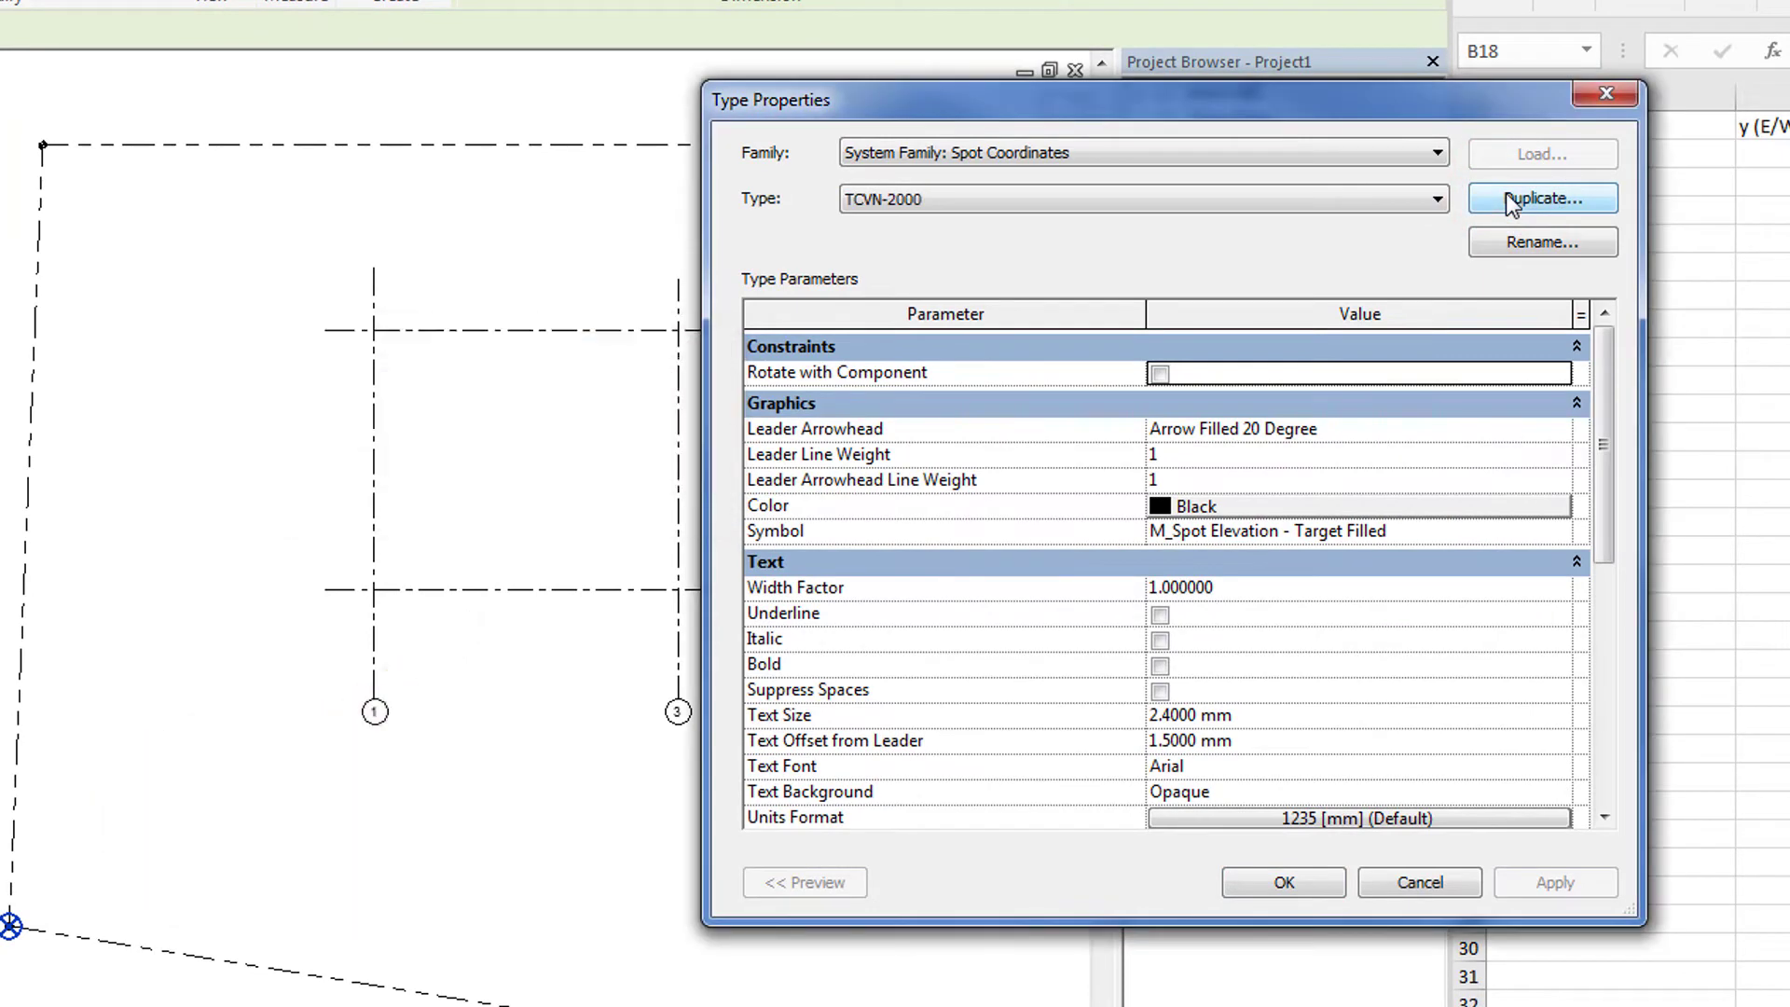
left_click_drag(1613, 500, 1613, 663)
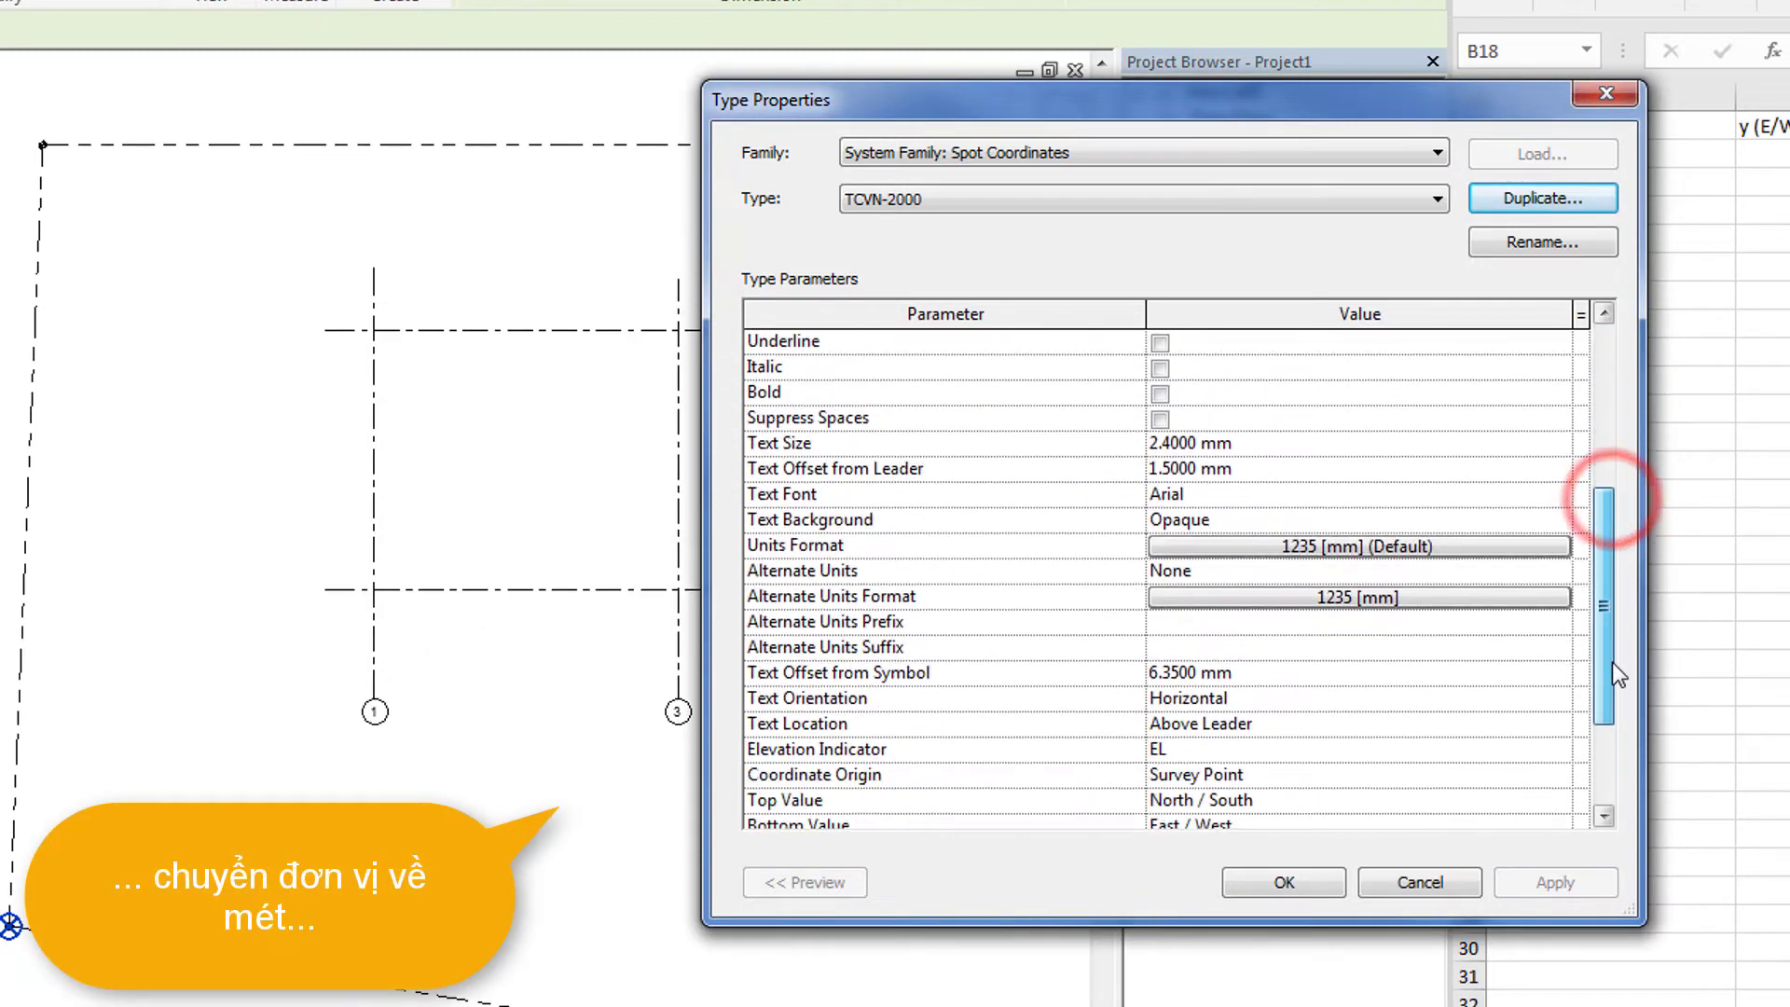
- Override project settings so TCVN-2000 shows meters rounded to 3 decimal places
left_click(1362, 547)
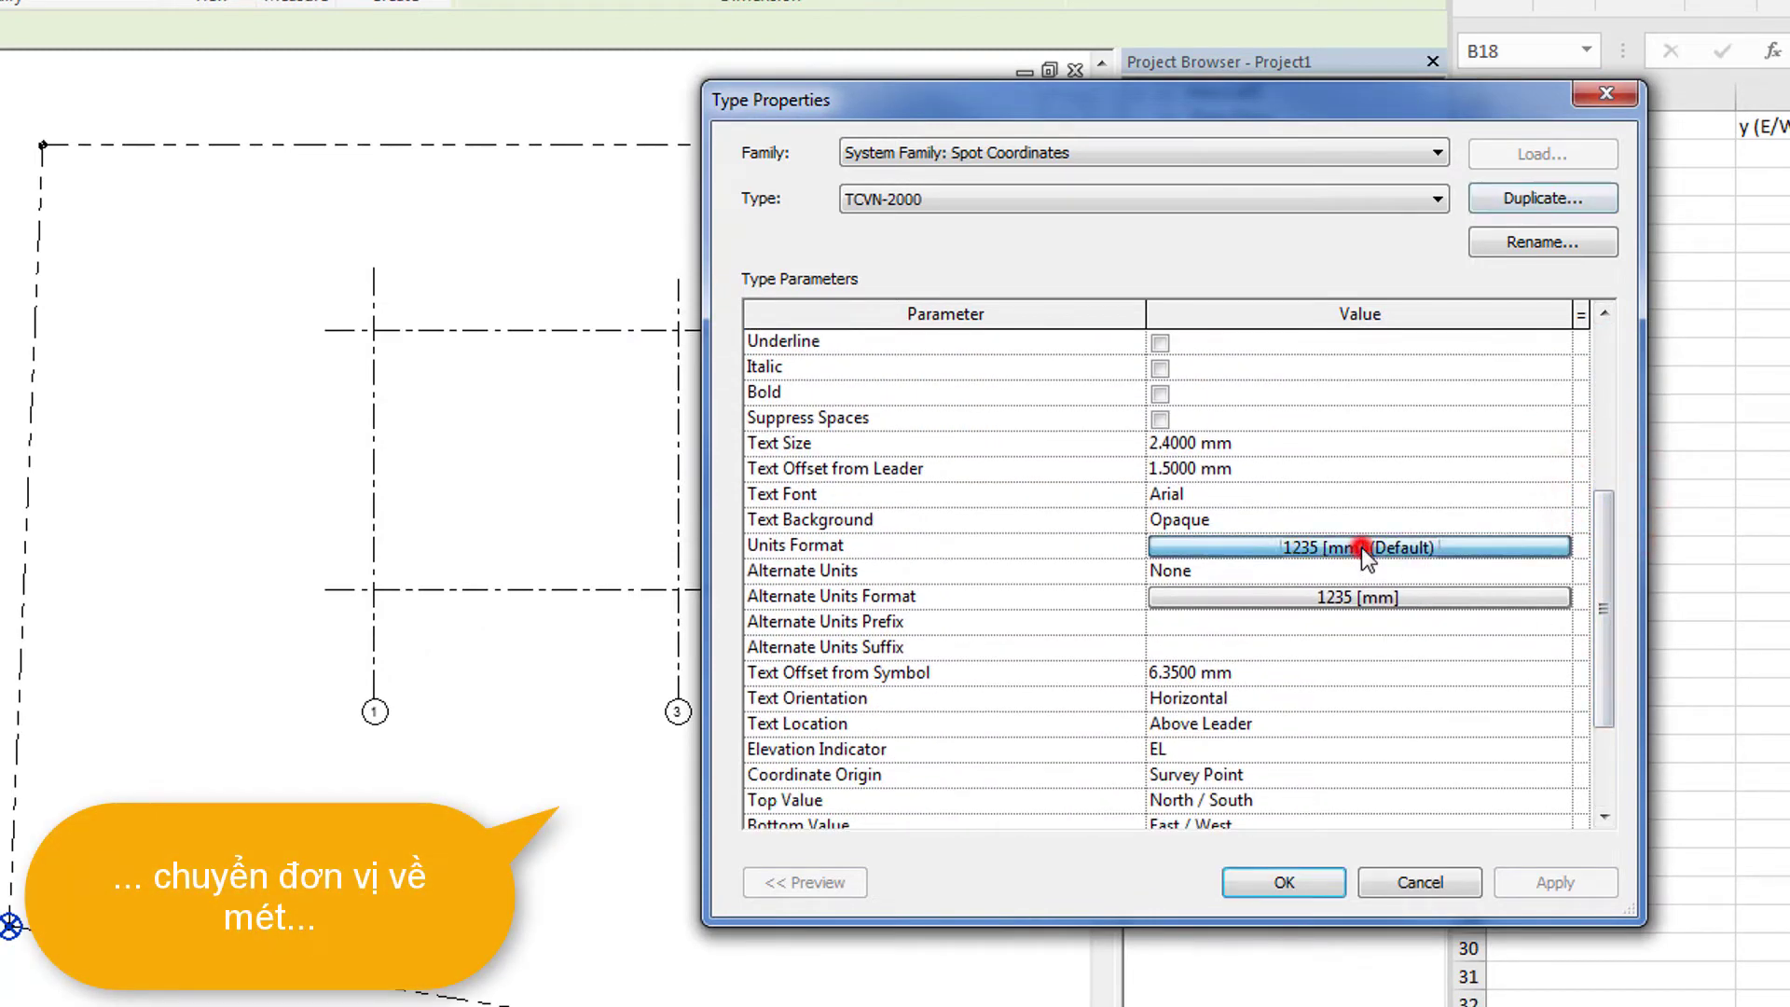
left_click(964, 315)
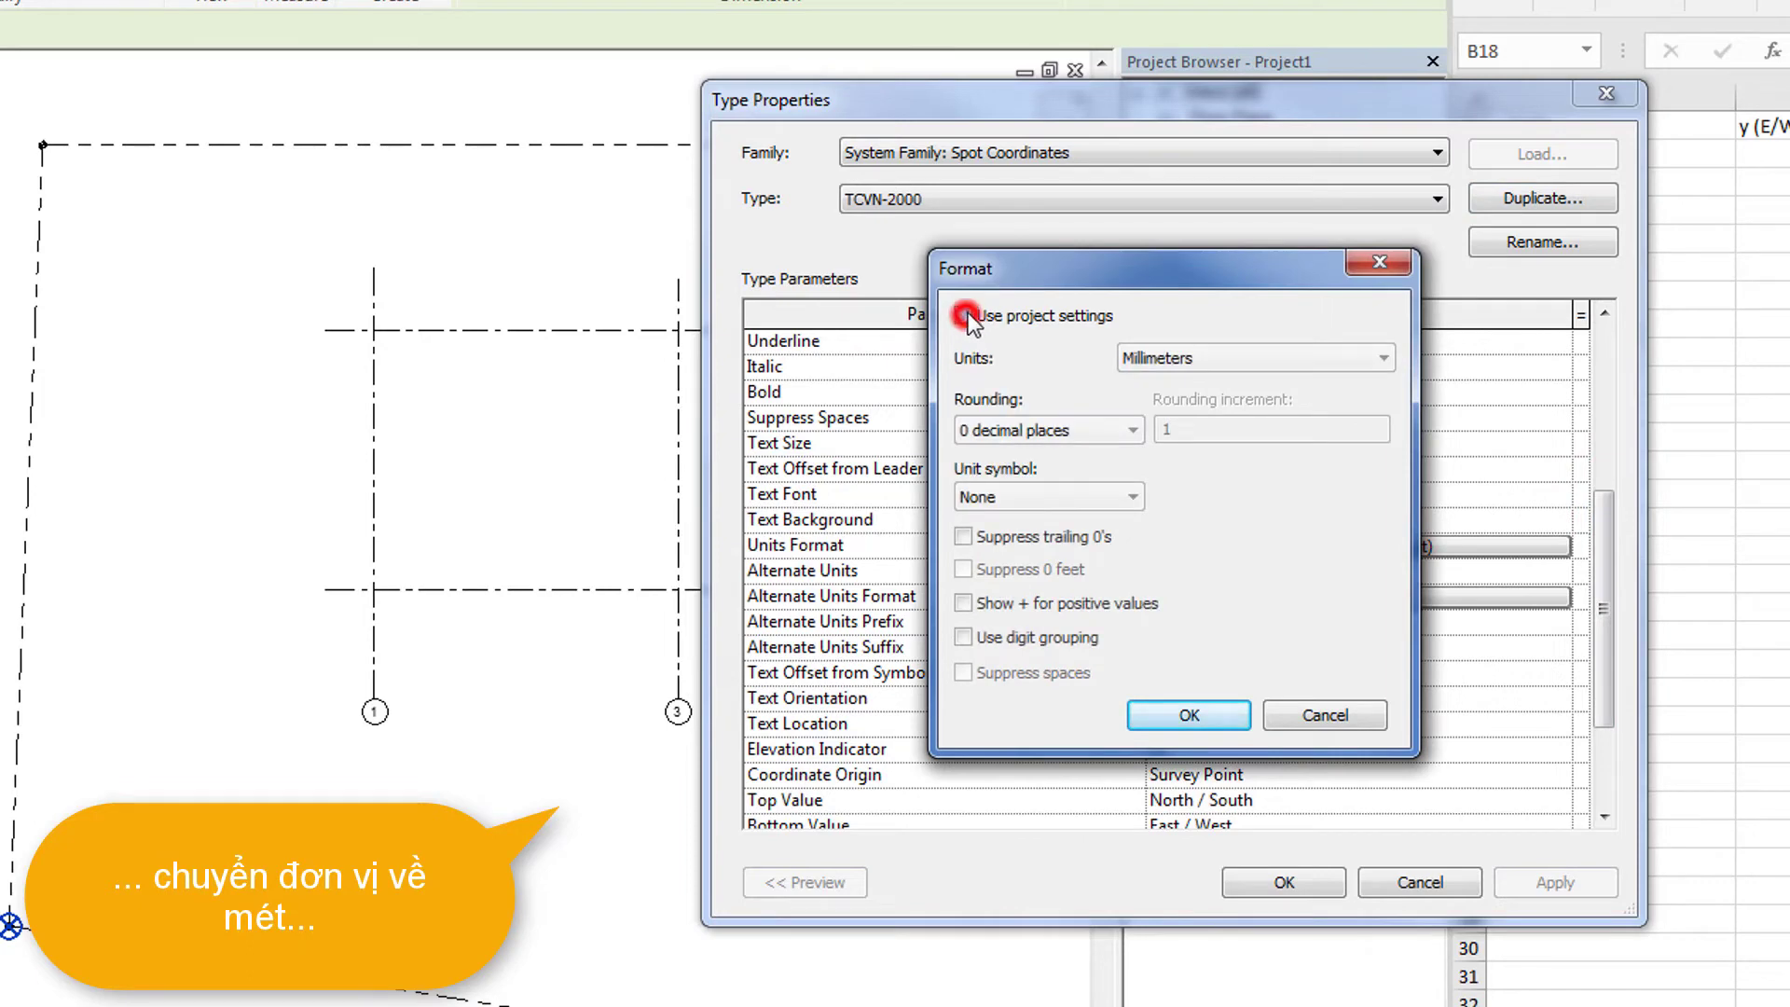
left_click_drag(994, 272, 260, 253)
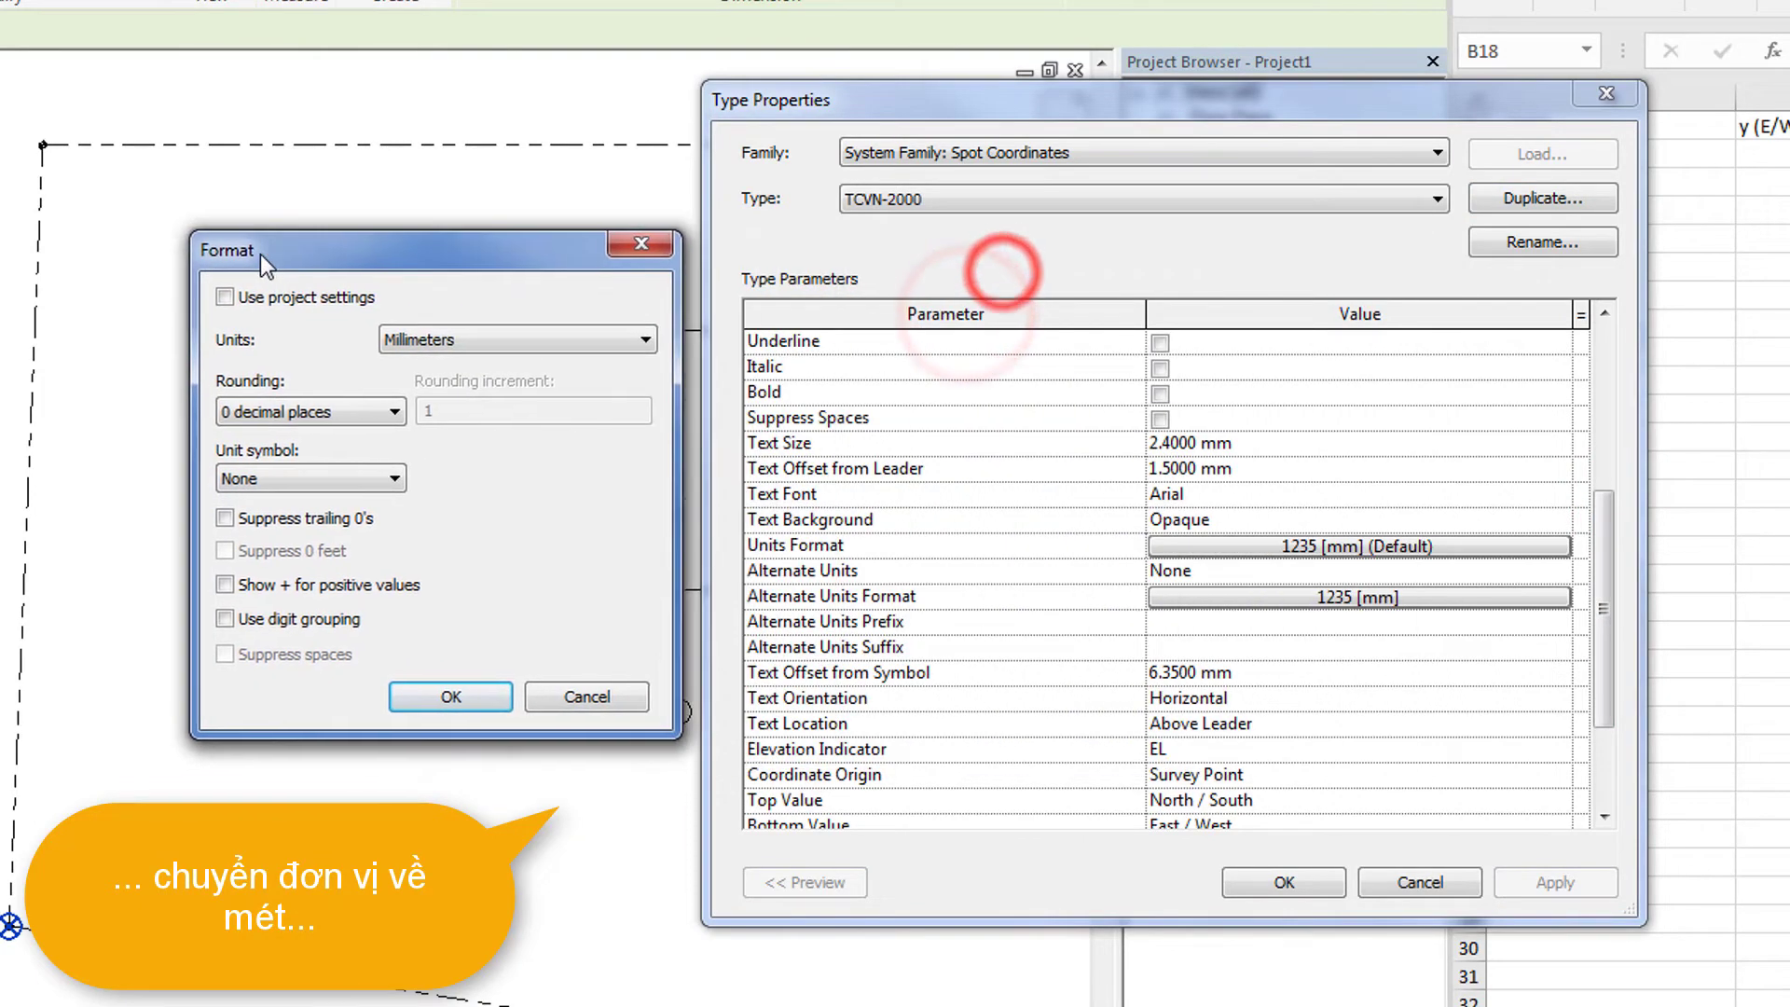
left_click(404, 339)
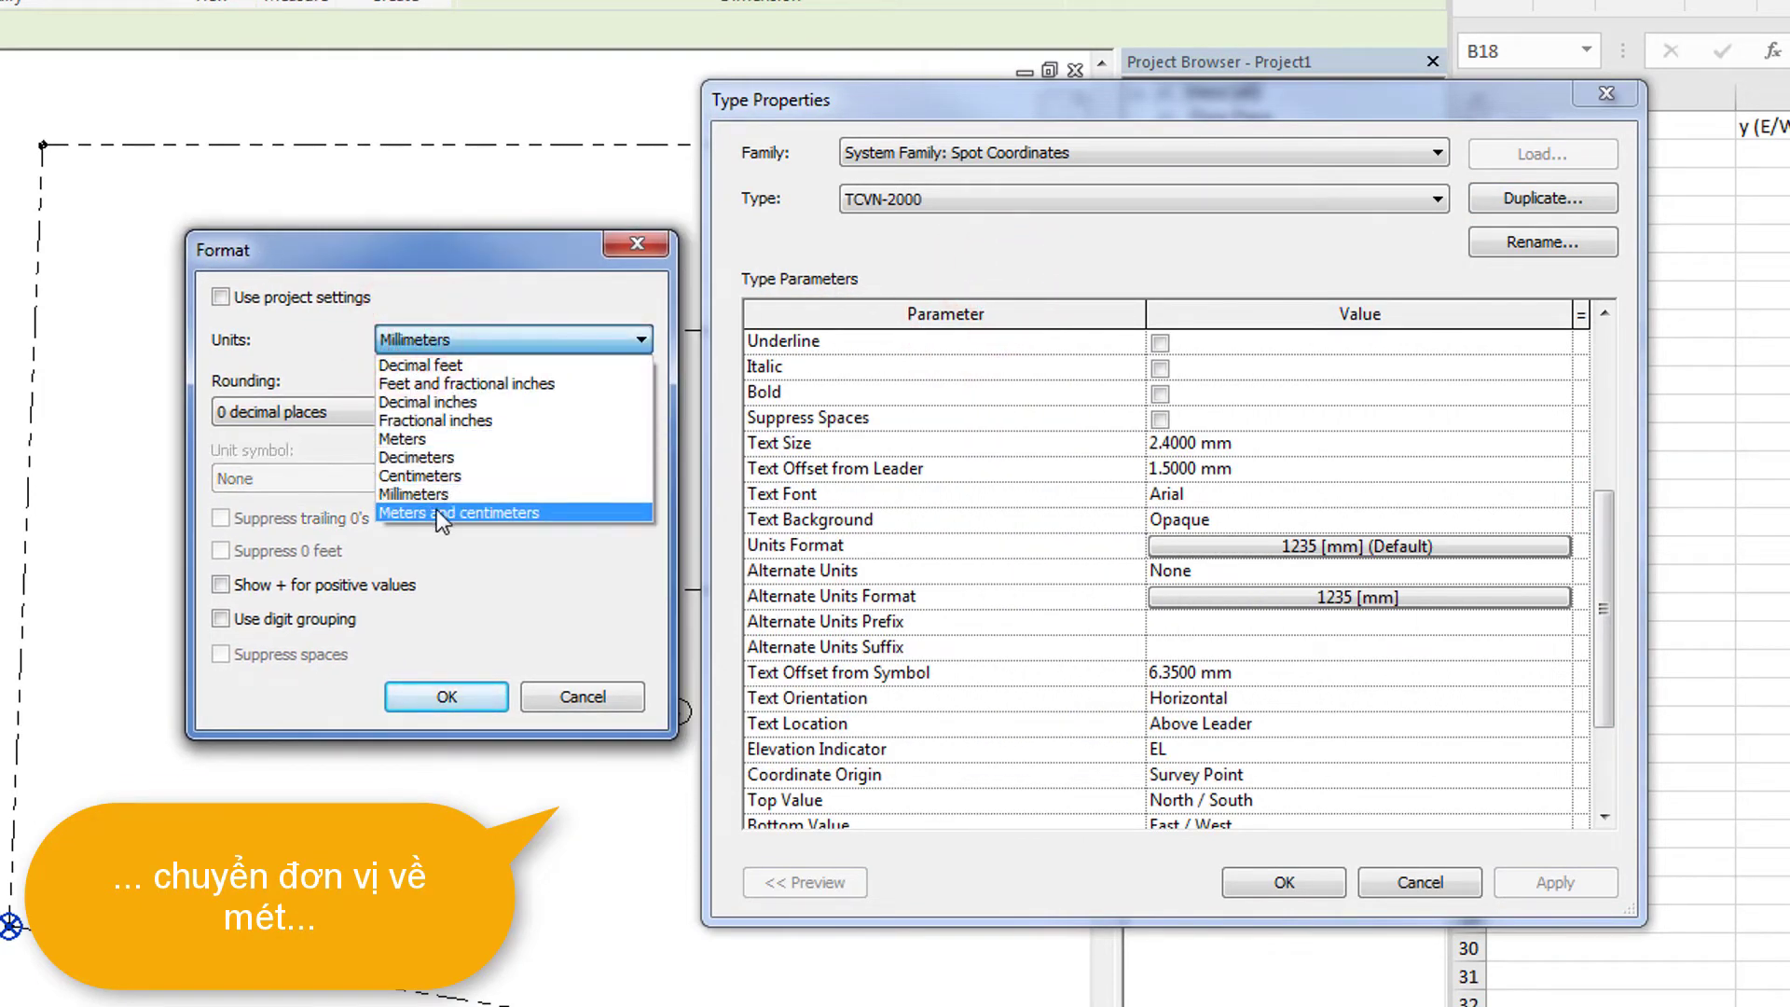
left_click(427, 439)
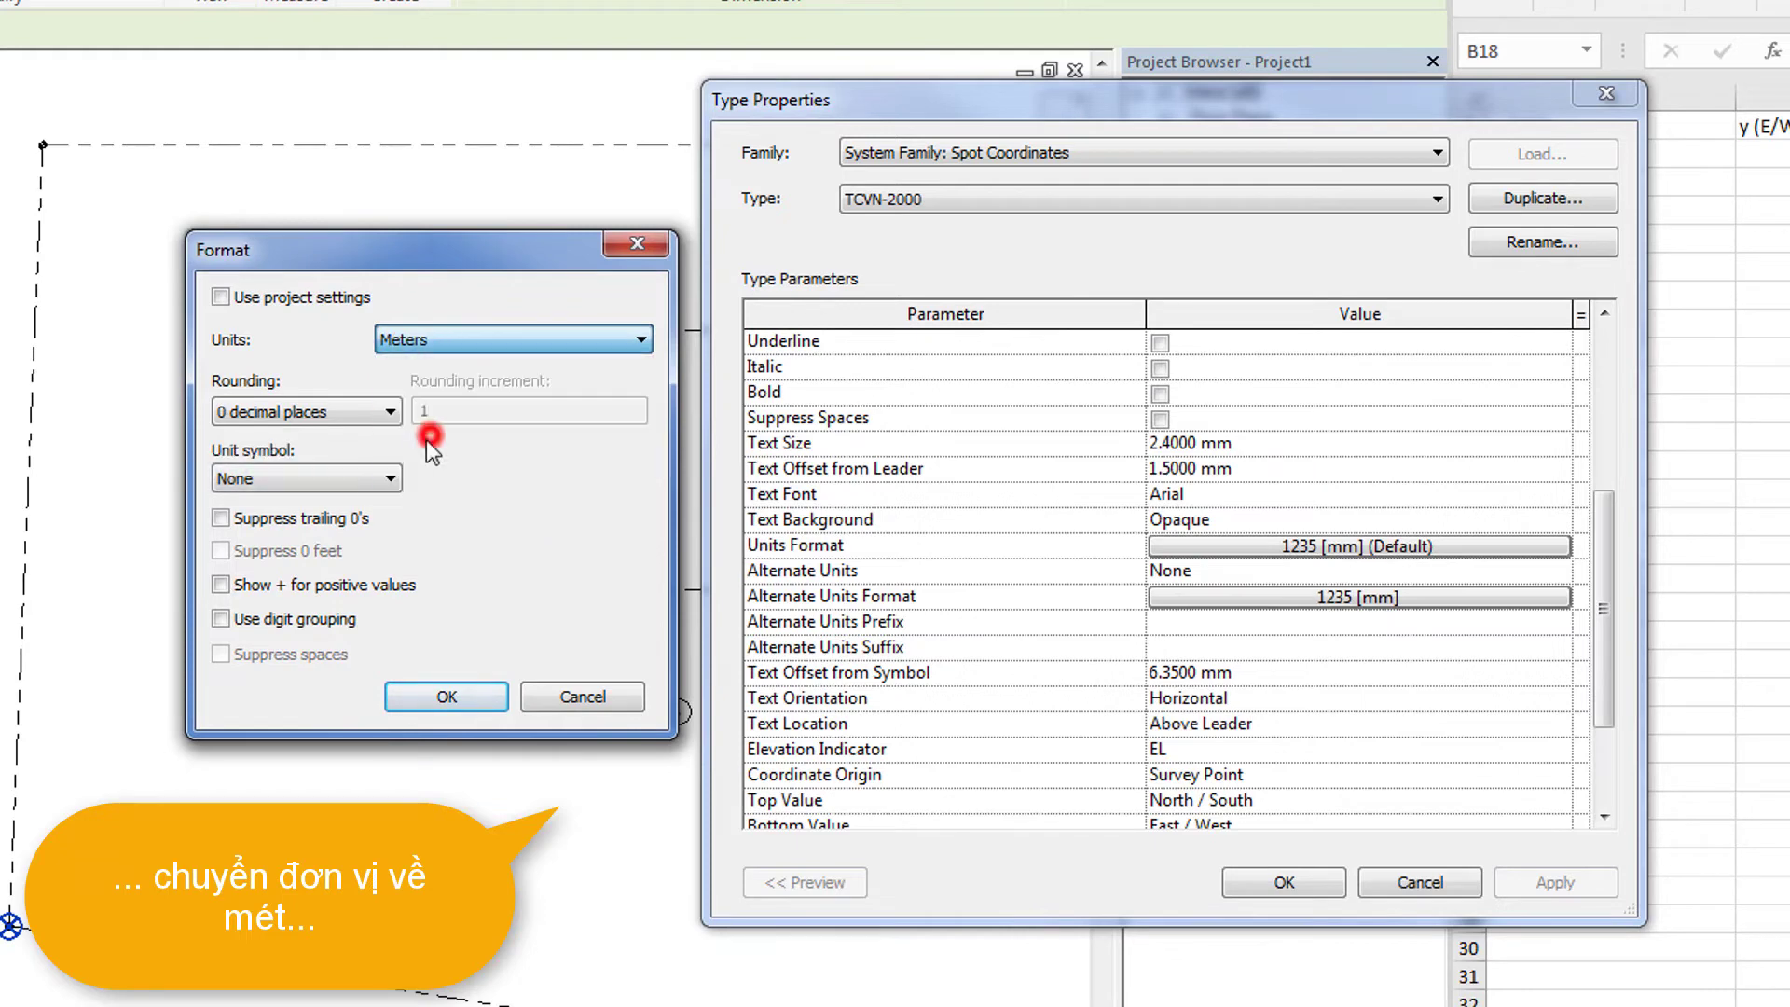
left_click(281, 420)
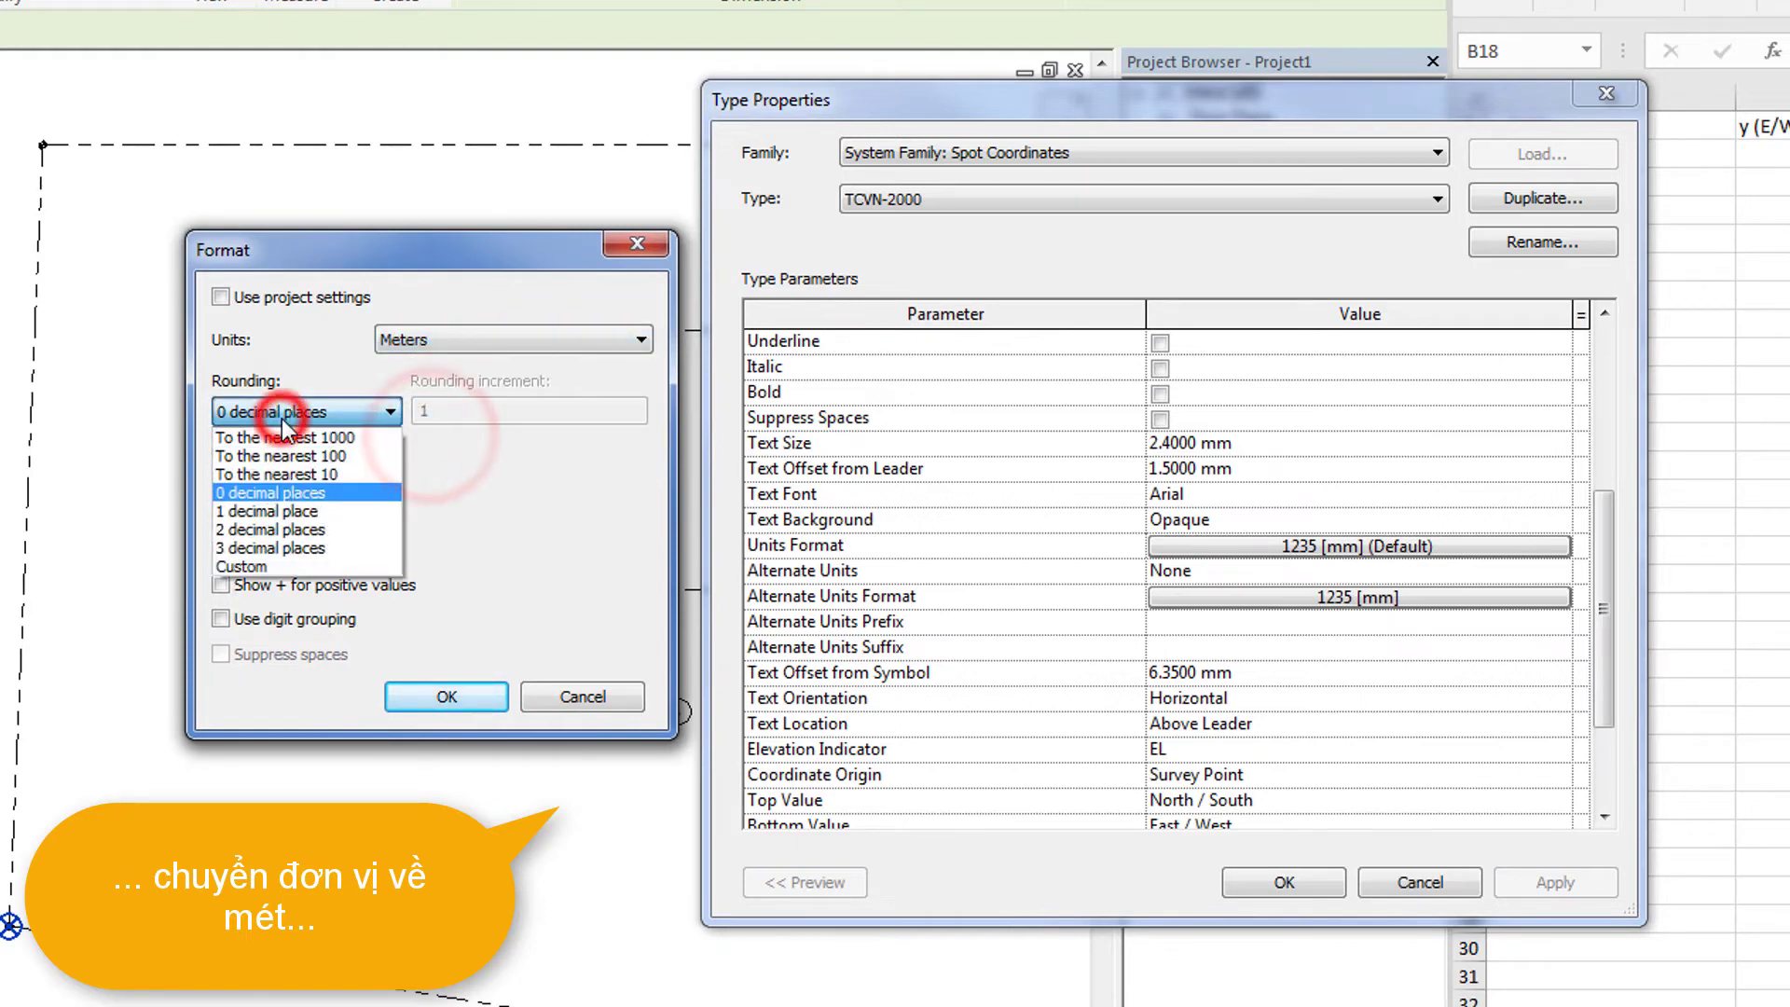
left_click(281, 548)
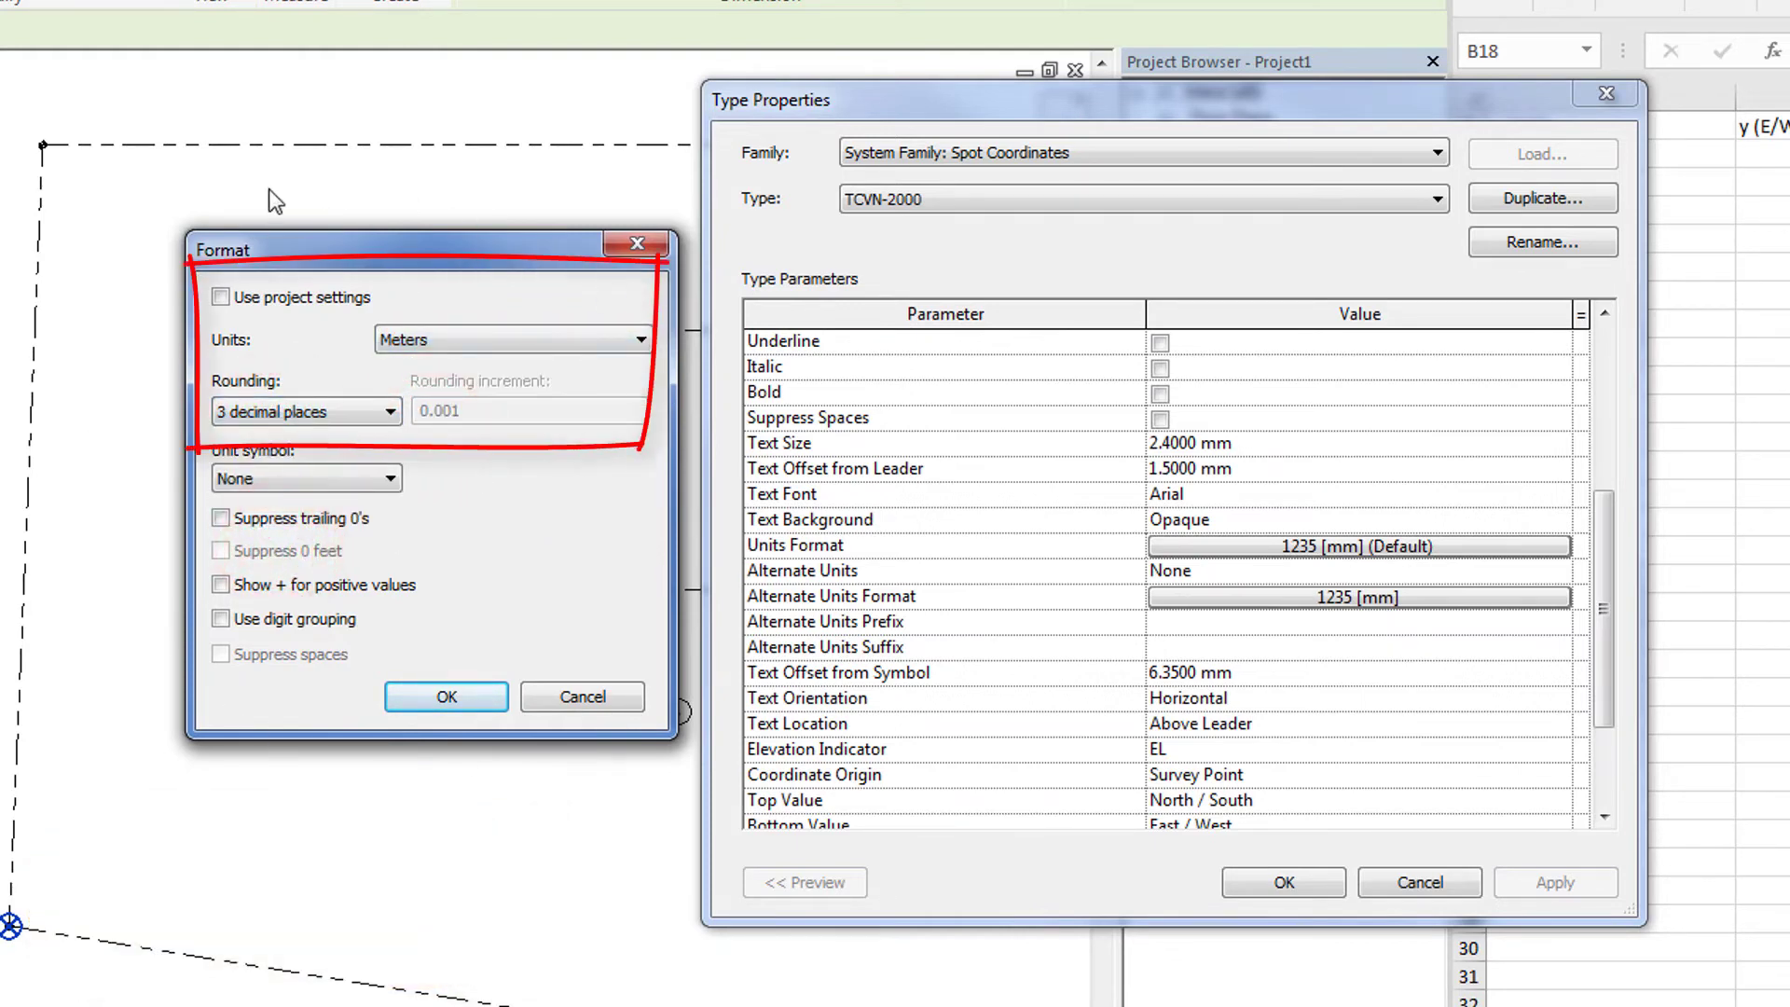
left_click(435, 695)
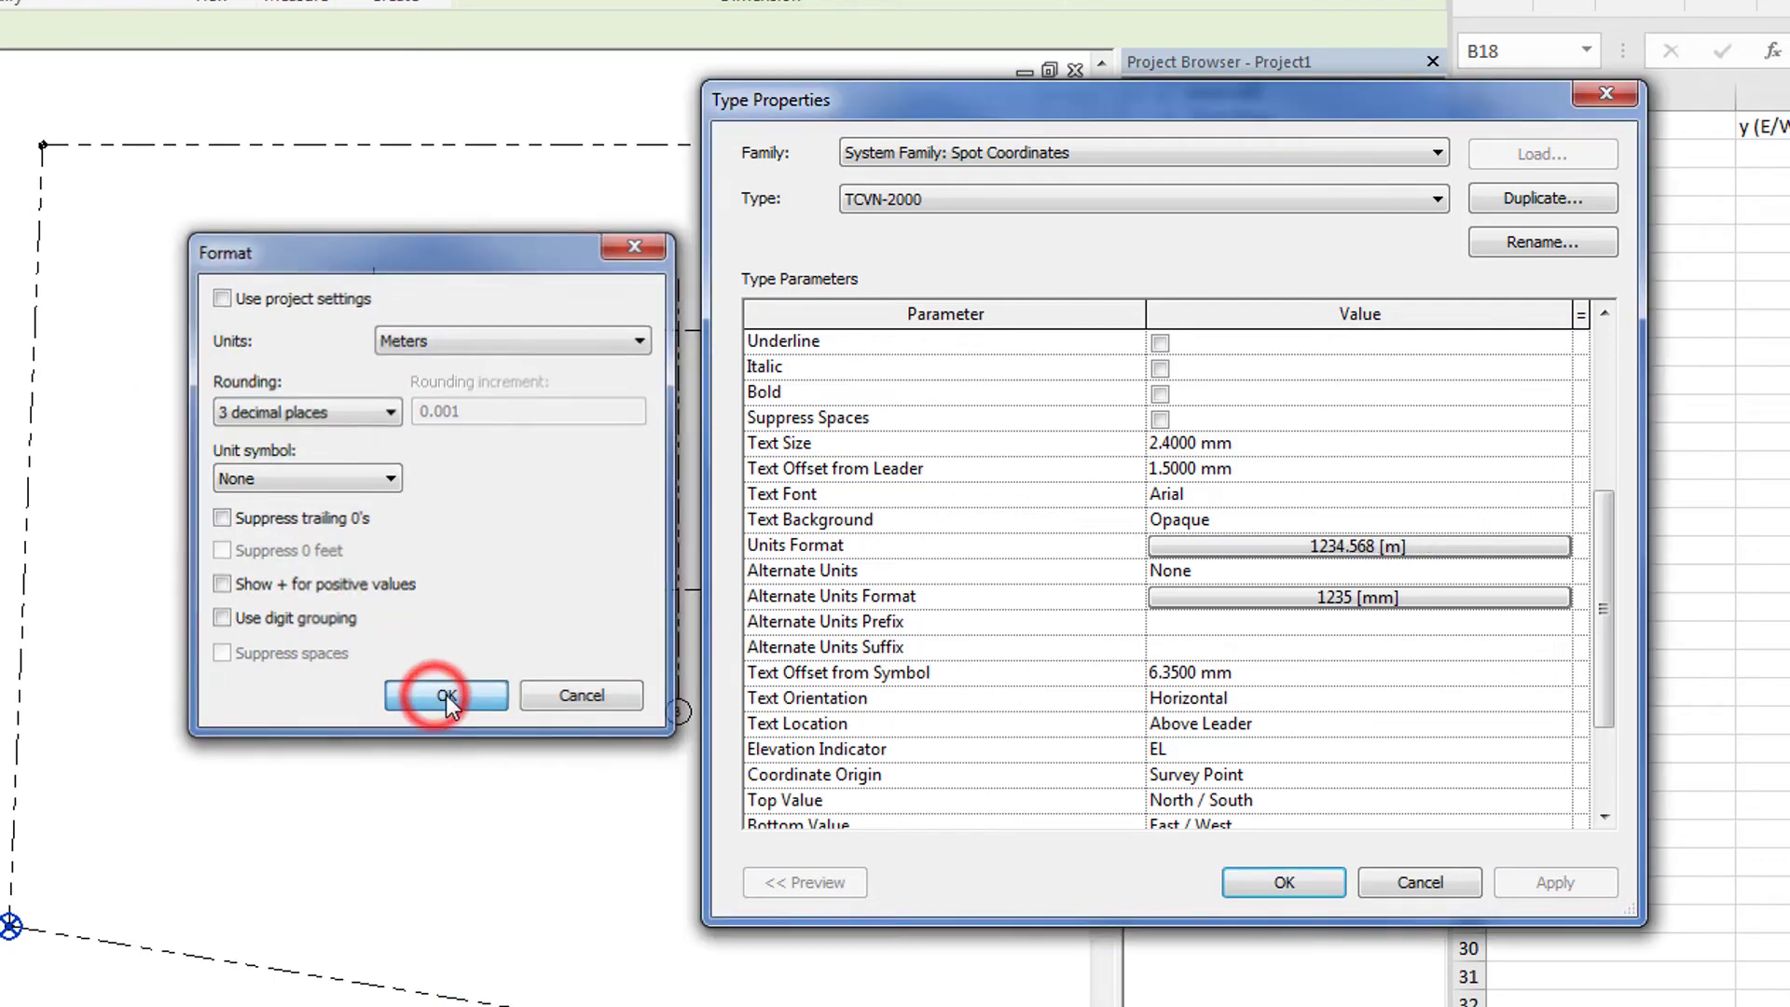
- Give TCVN-2000 X and Y indicators and Survey Point as coordinate origin, then apply
left_click_drag(1604, 616, 1597, 688)
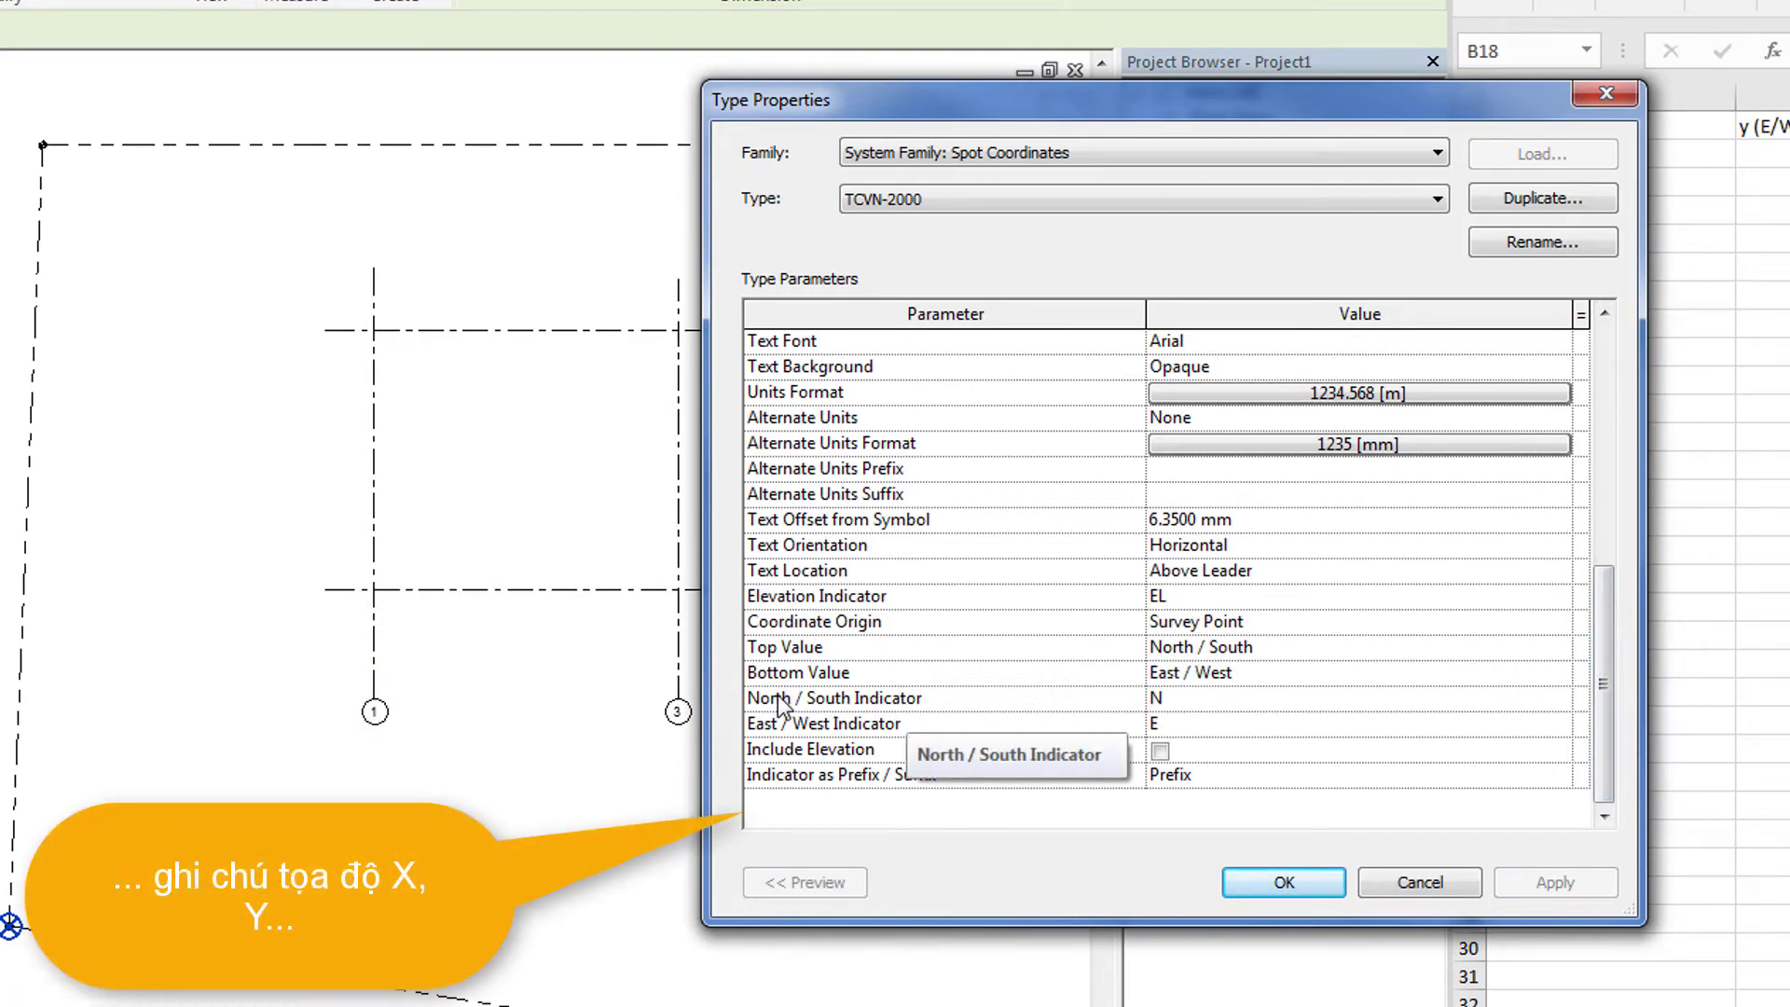
left_click(1208, 695)
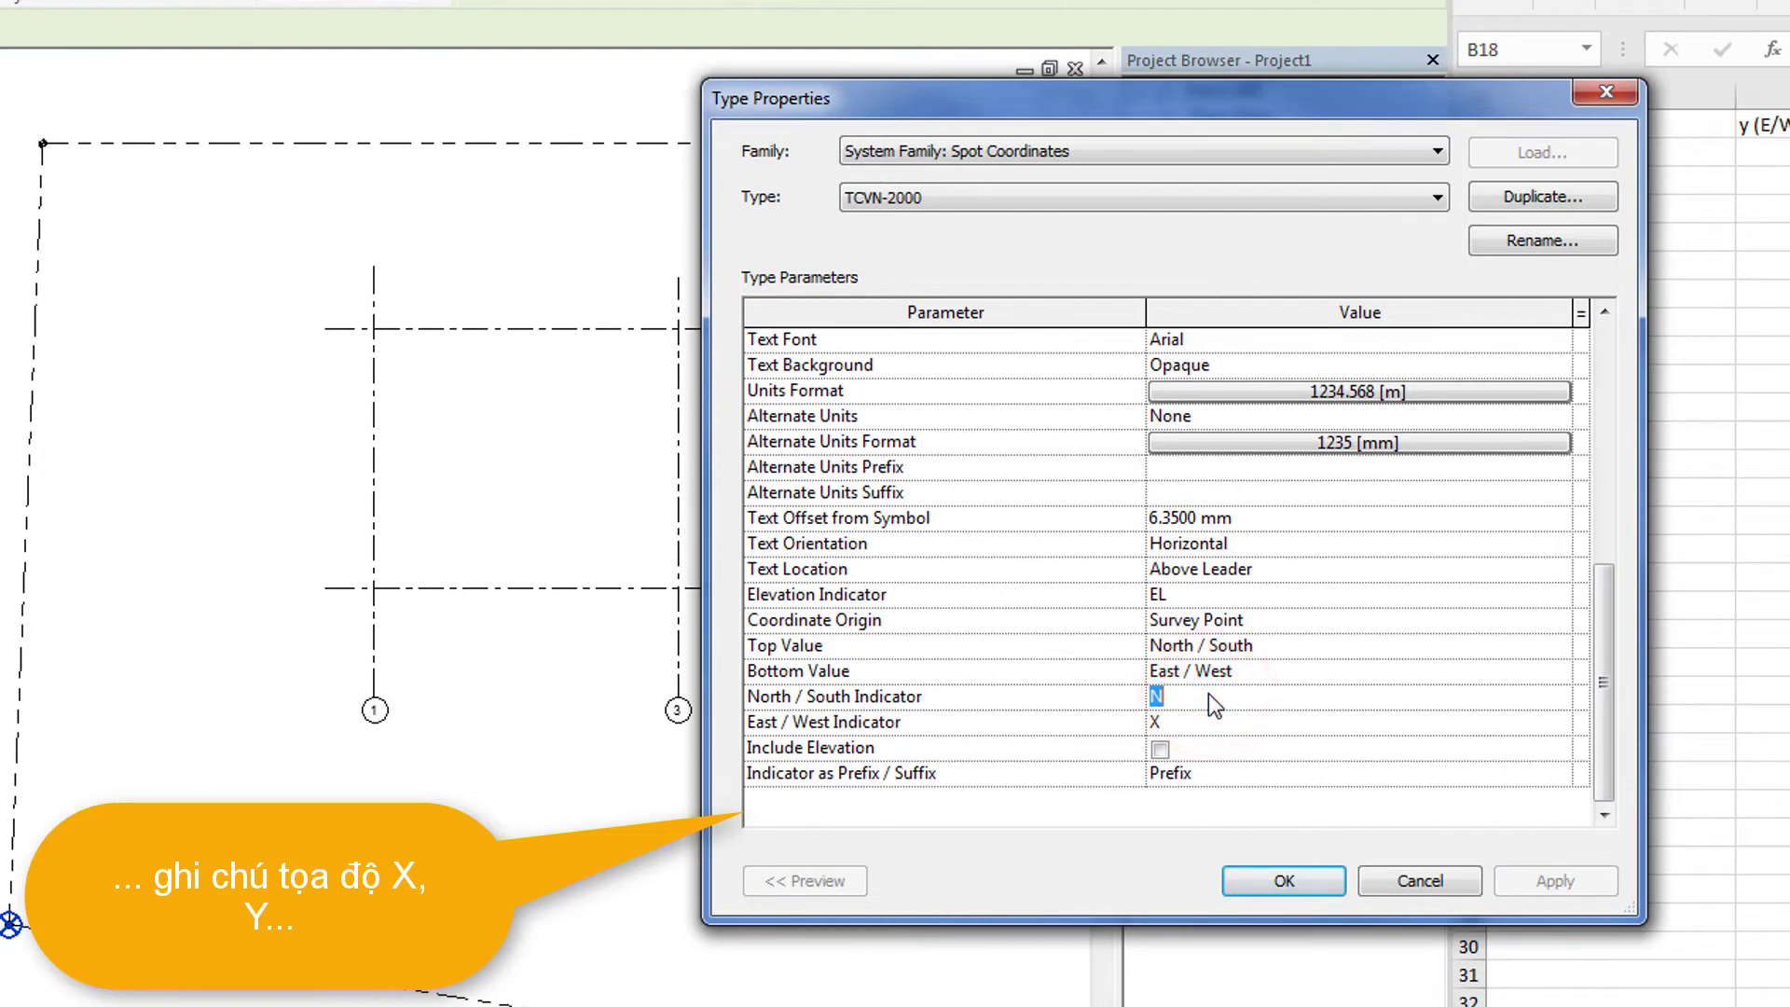
type("X")
left_click(1218, 720)
type("Y")
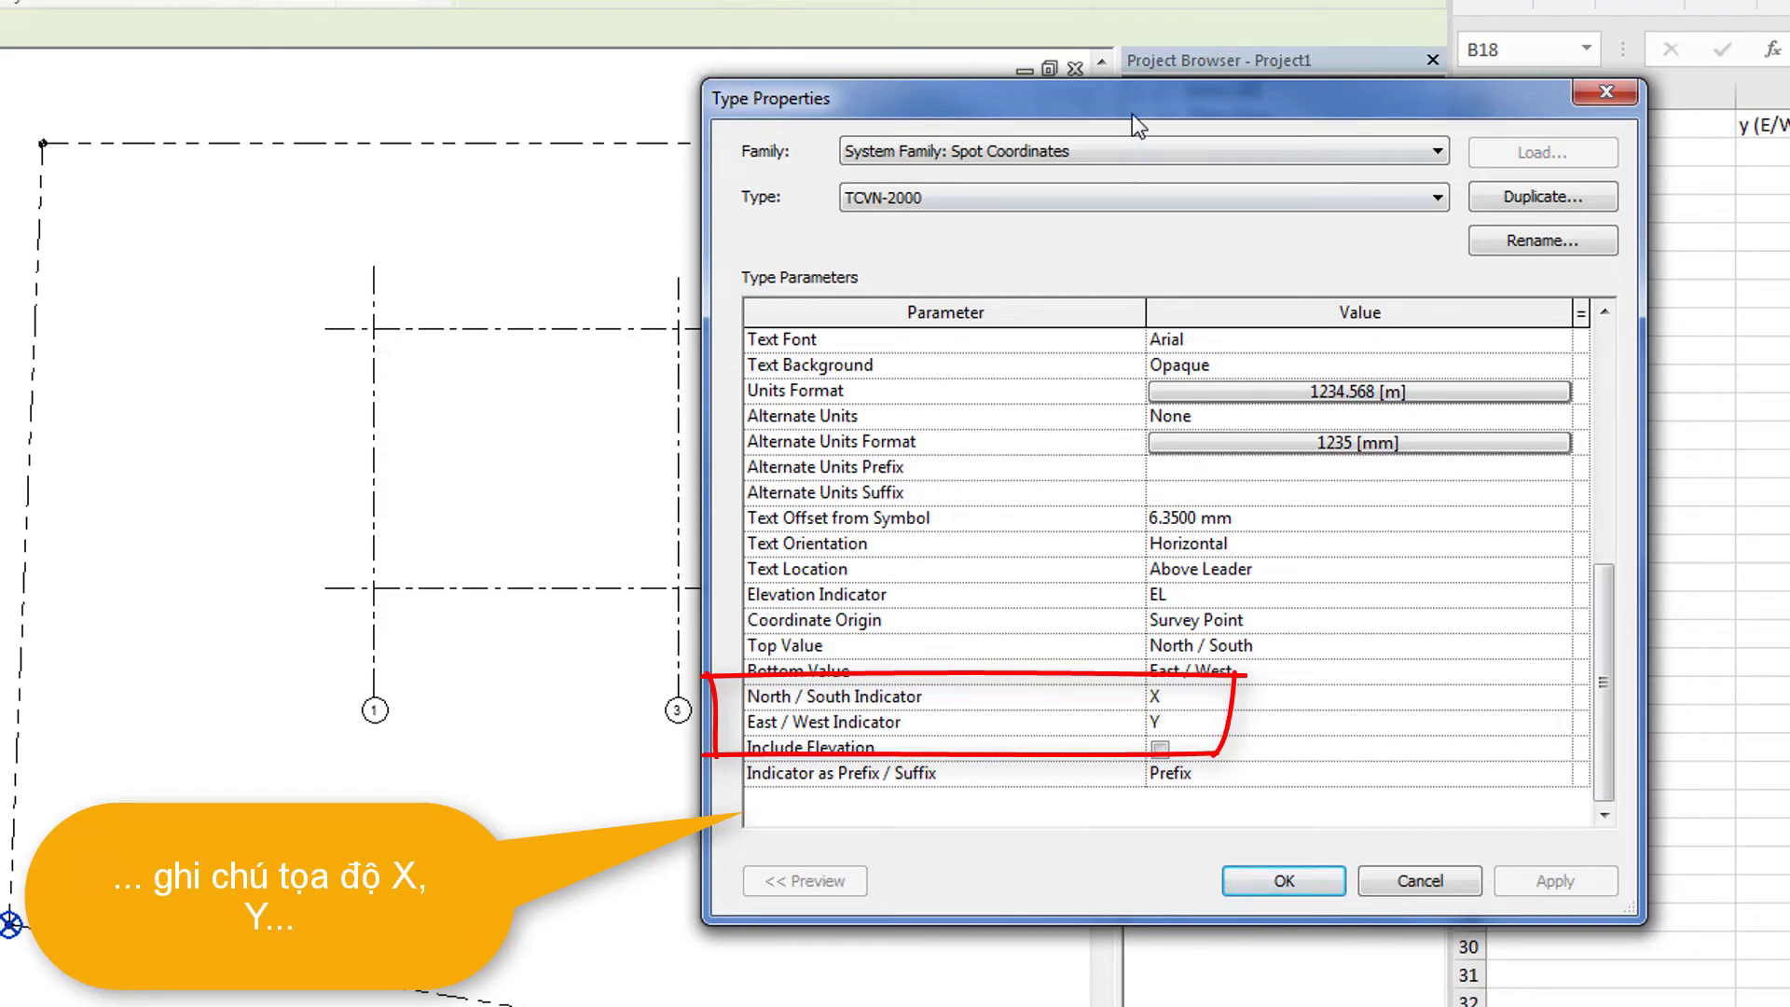
left_click_drag(1139, 108, 759, 110)
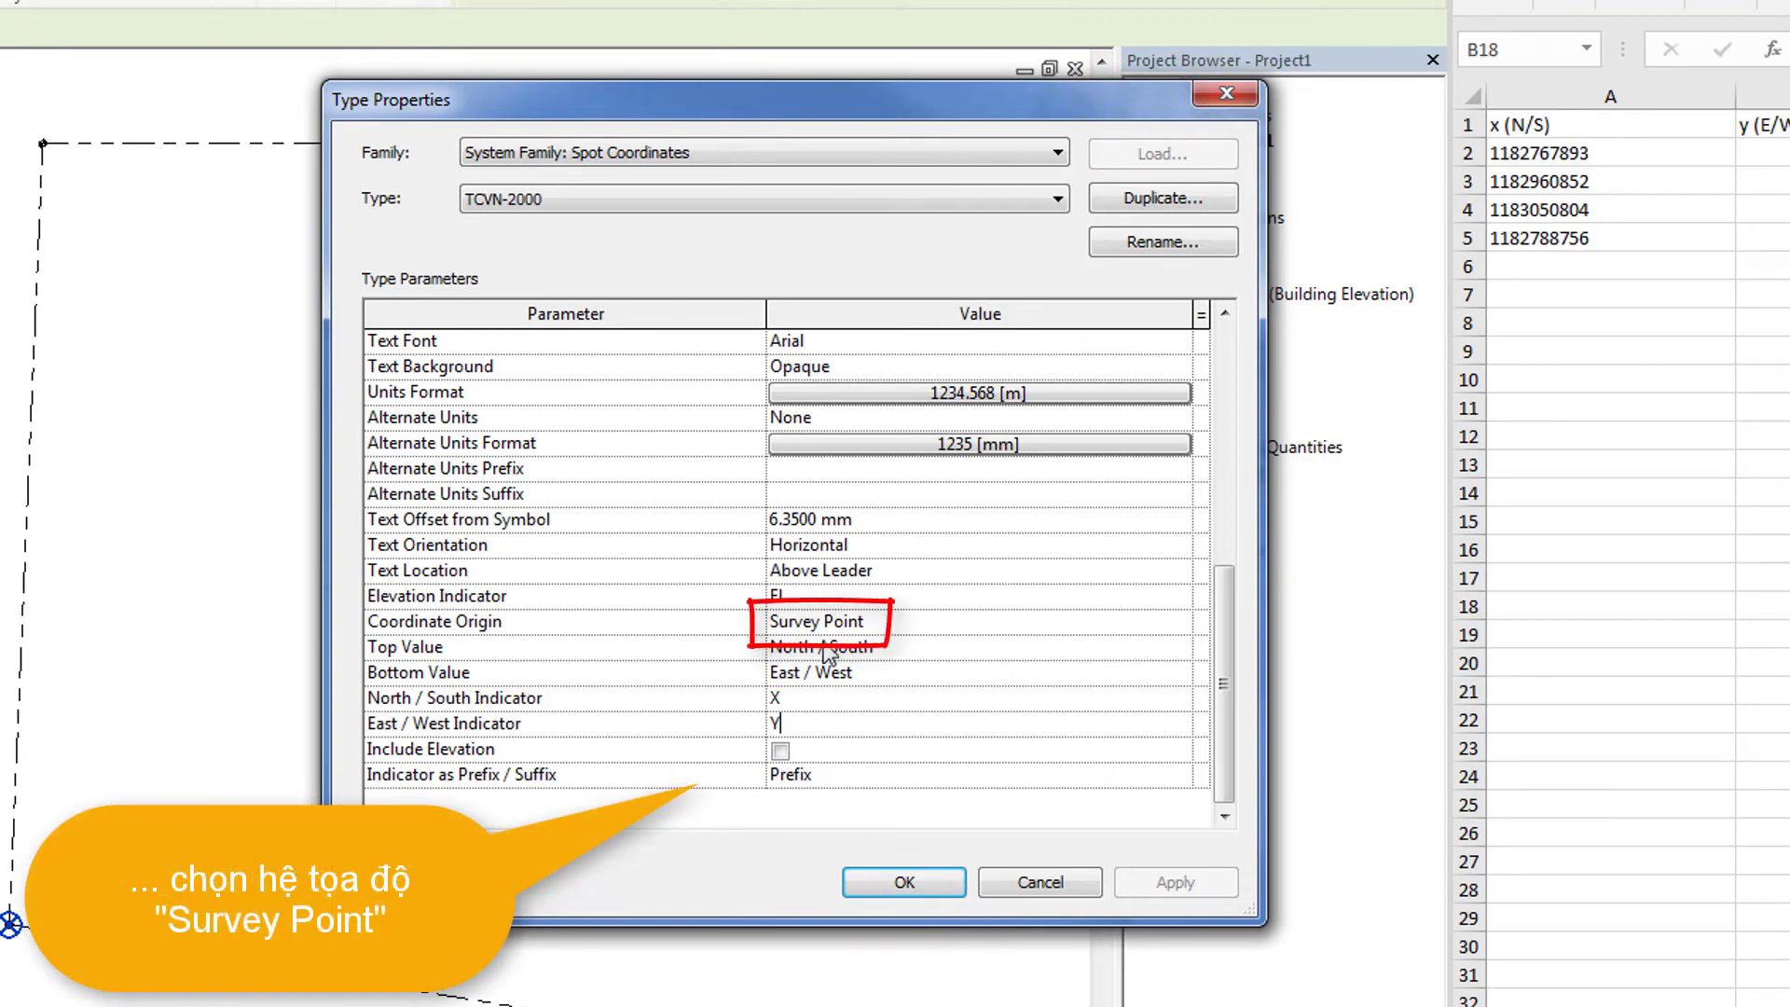
left_click(1184, 629)
left_click(844, 648)
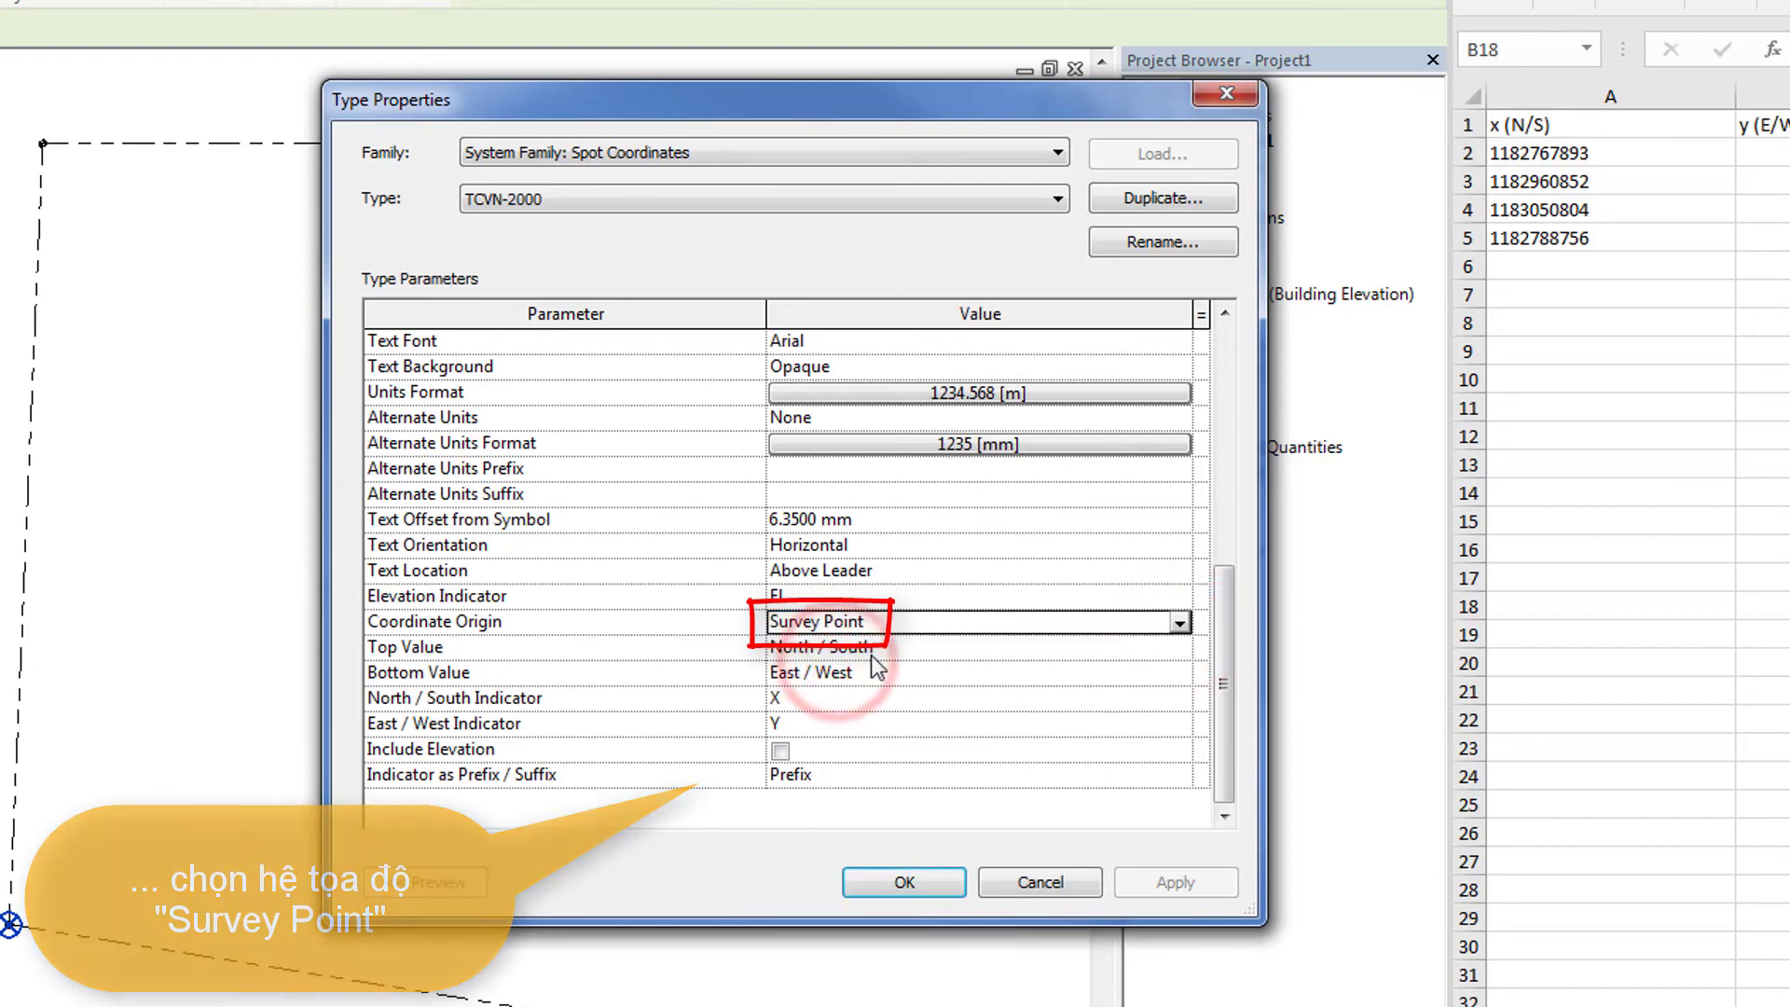
left_click(903, 882)
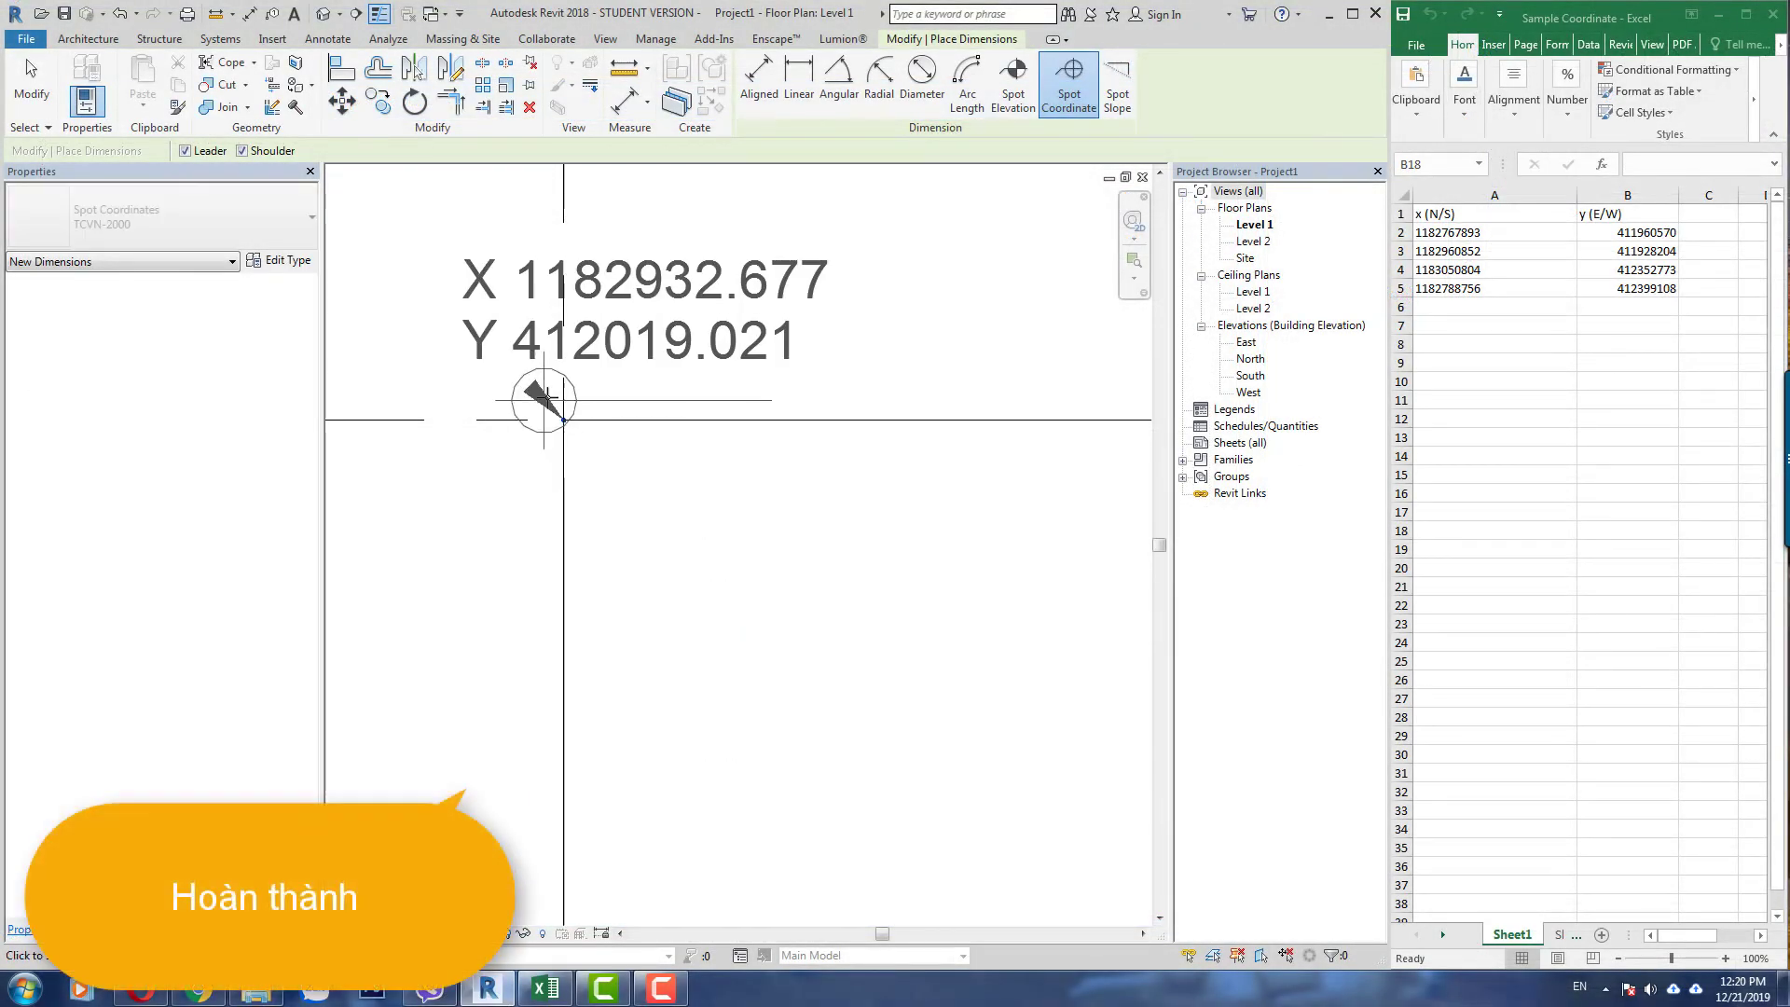
- Place spot coordinate labels at the B/1 and B/3 floor corners
scroll(548, 398, "down", 5)
left_click(727, 333)
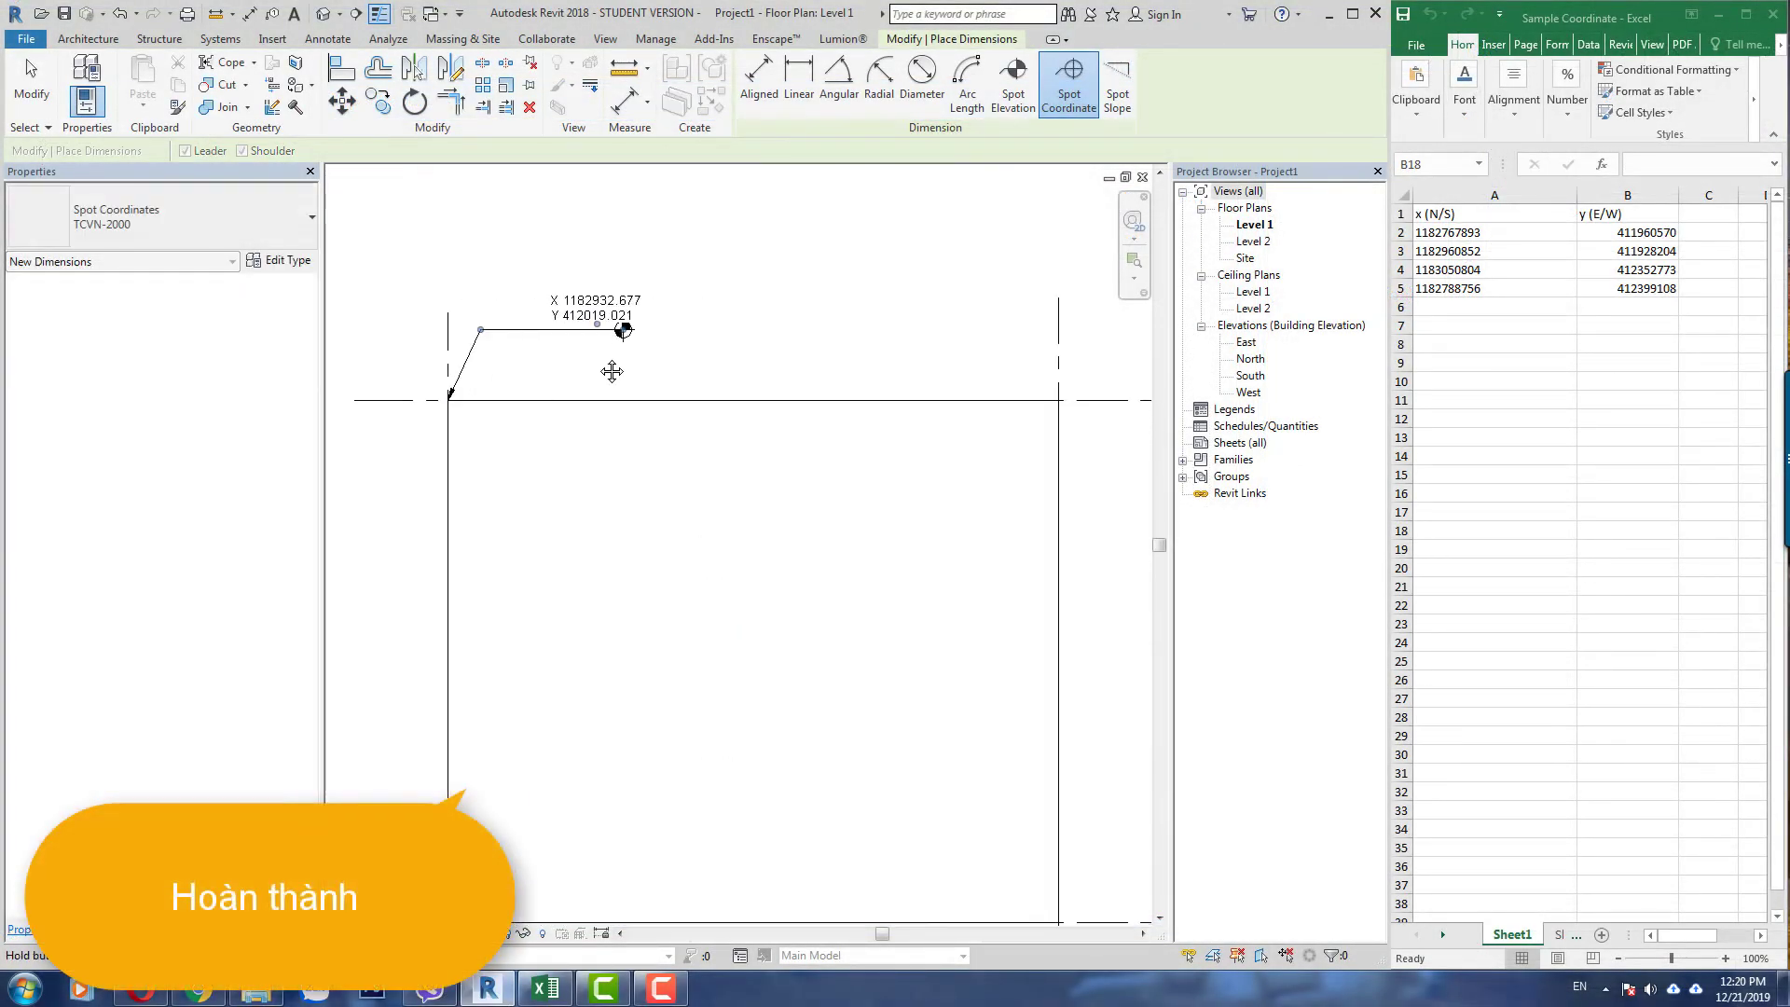
middle_click_drag(1101, 392, 816, 389)
left_click(872, 399)
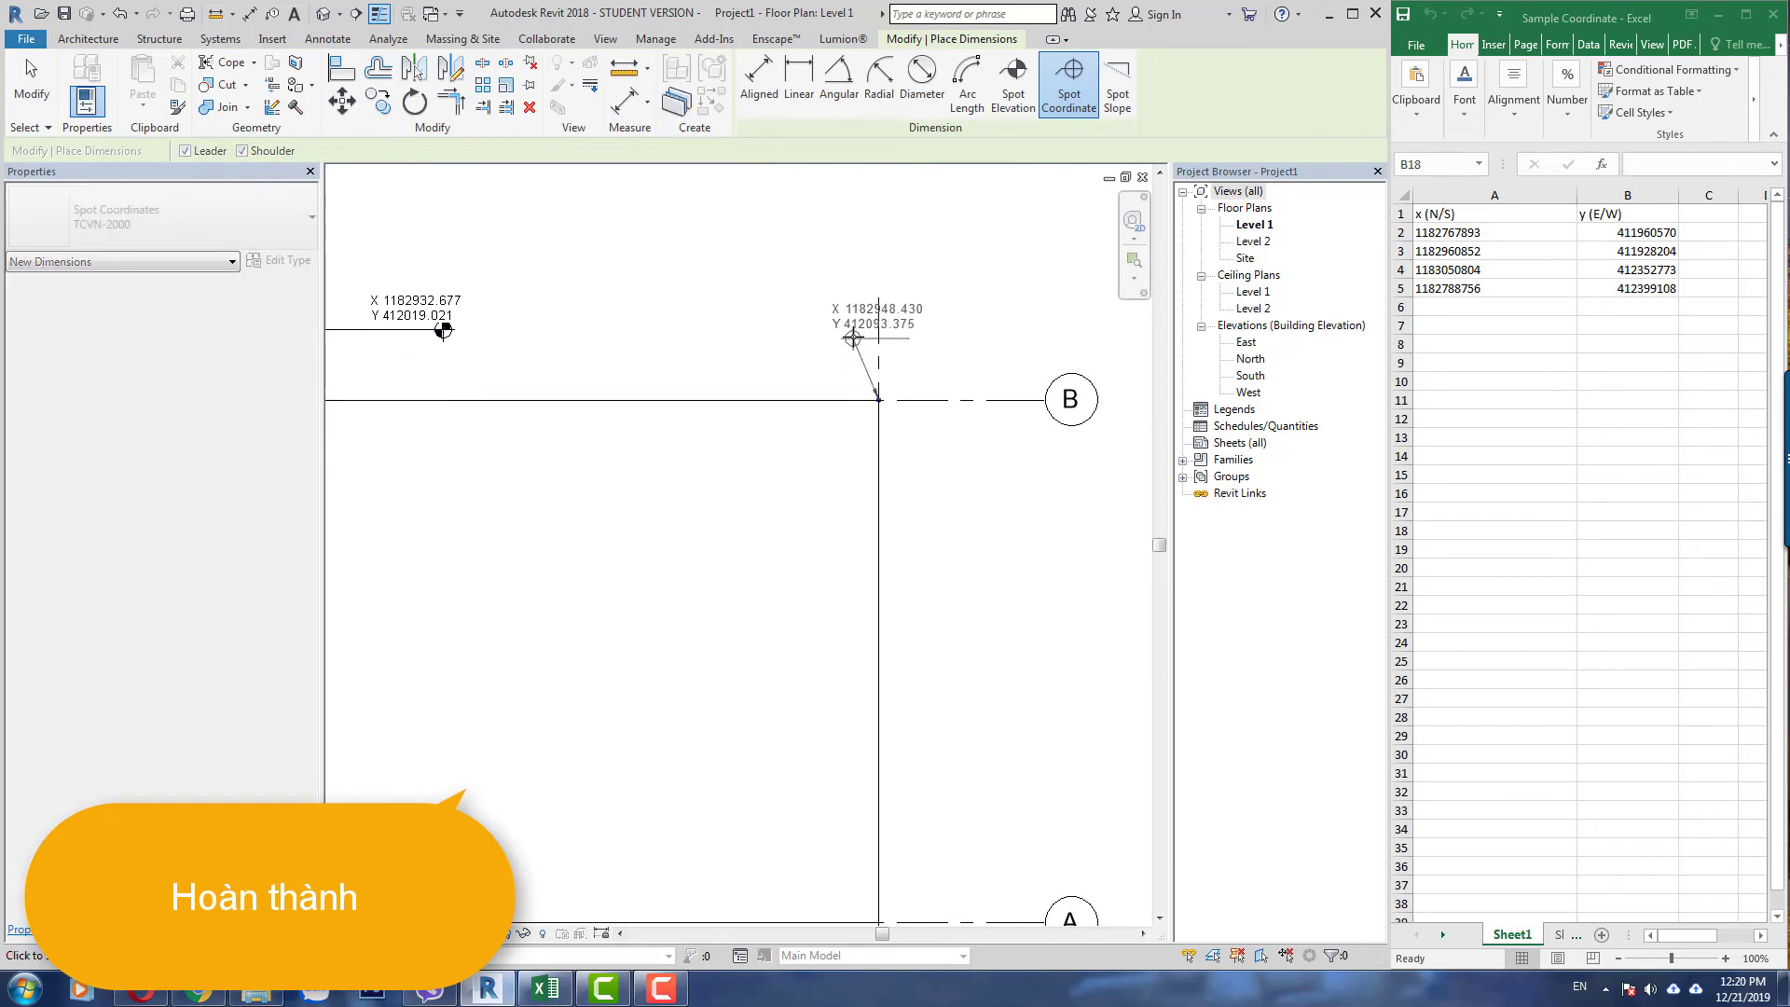
left_click(845, 337)
left_click(756, 337)
- Place spot coordinate labels at the A/3 and A/1 floor corners
scroll(759, 334, "down", 2)
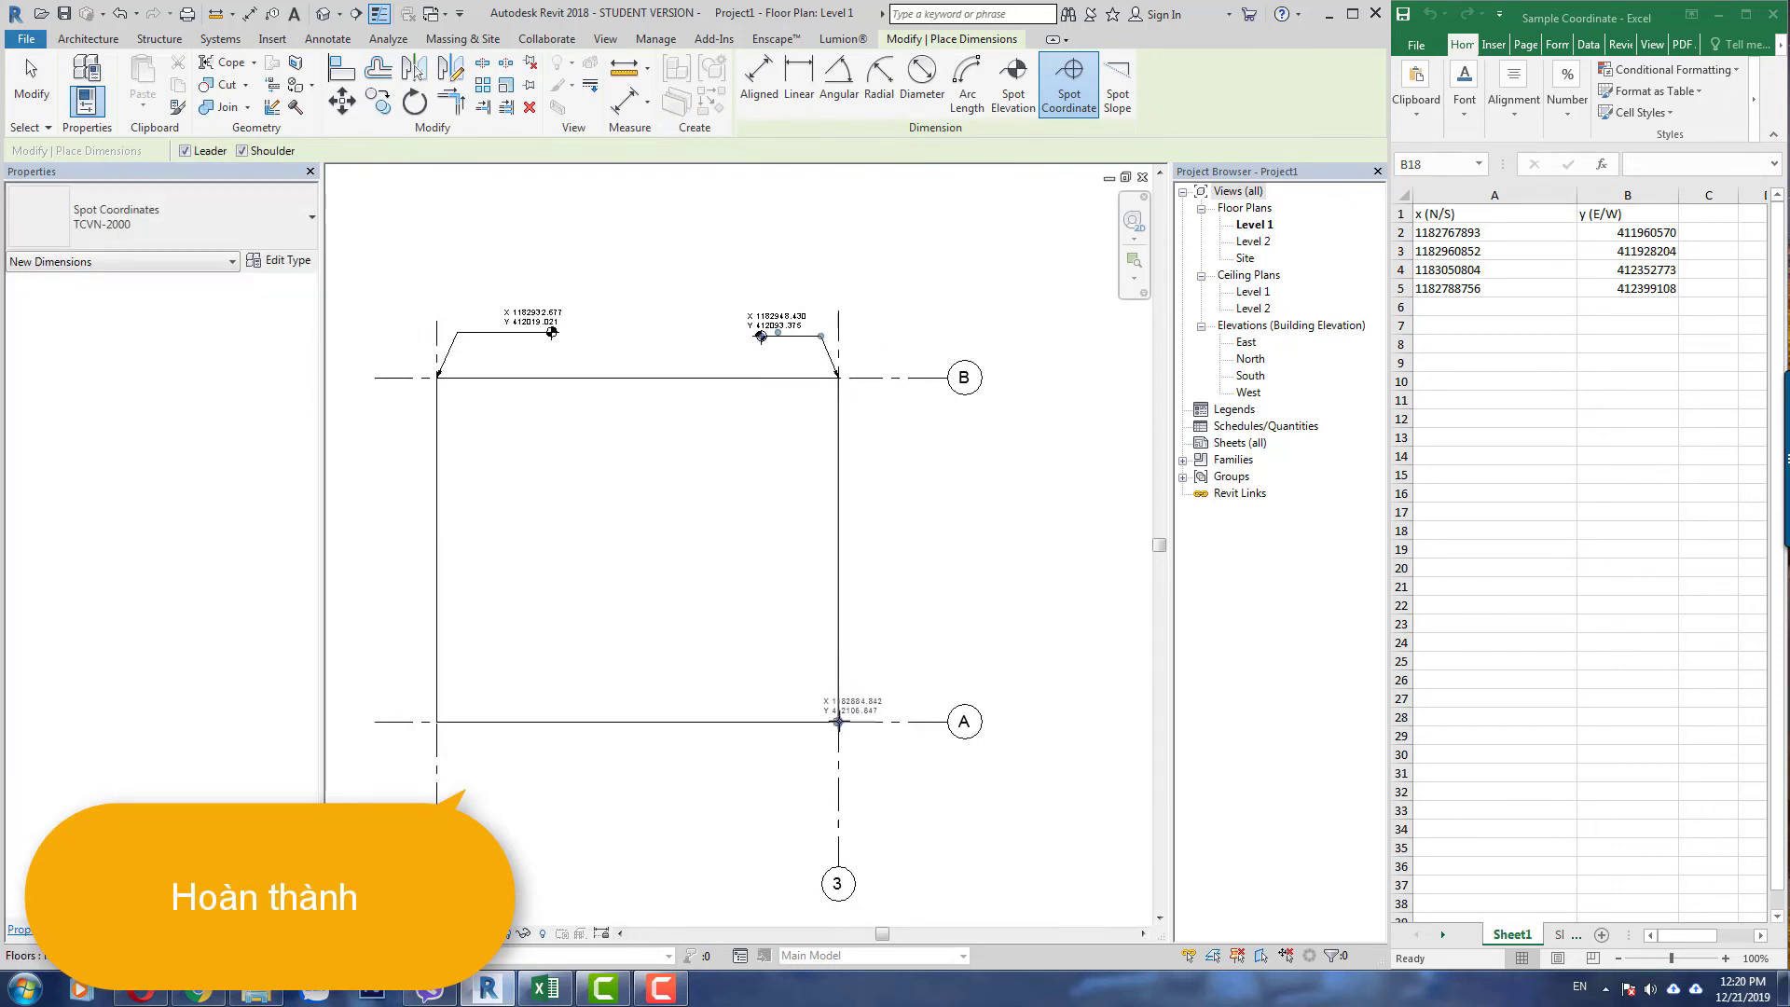
left_click(861, 675)
left_click(864, 675)
left_click(943, 675)
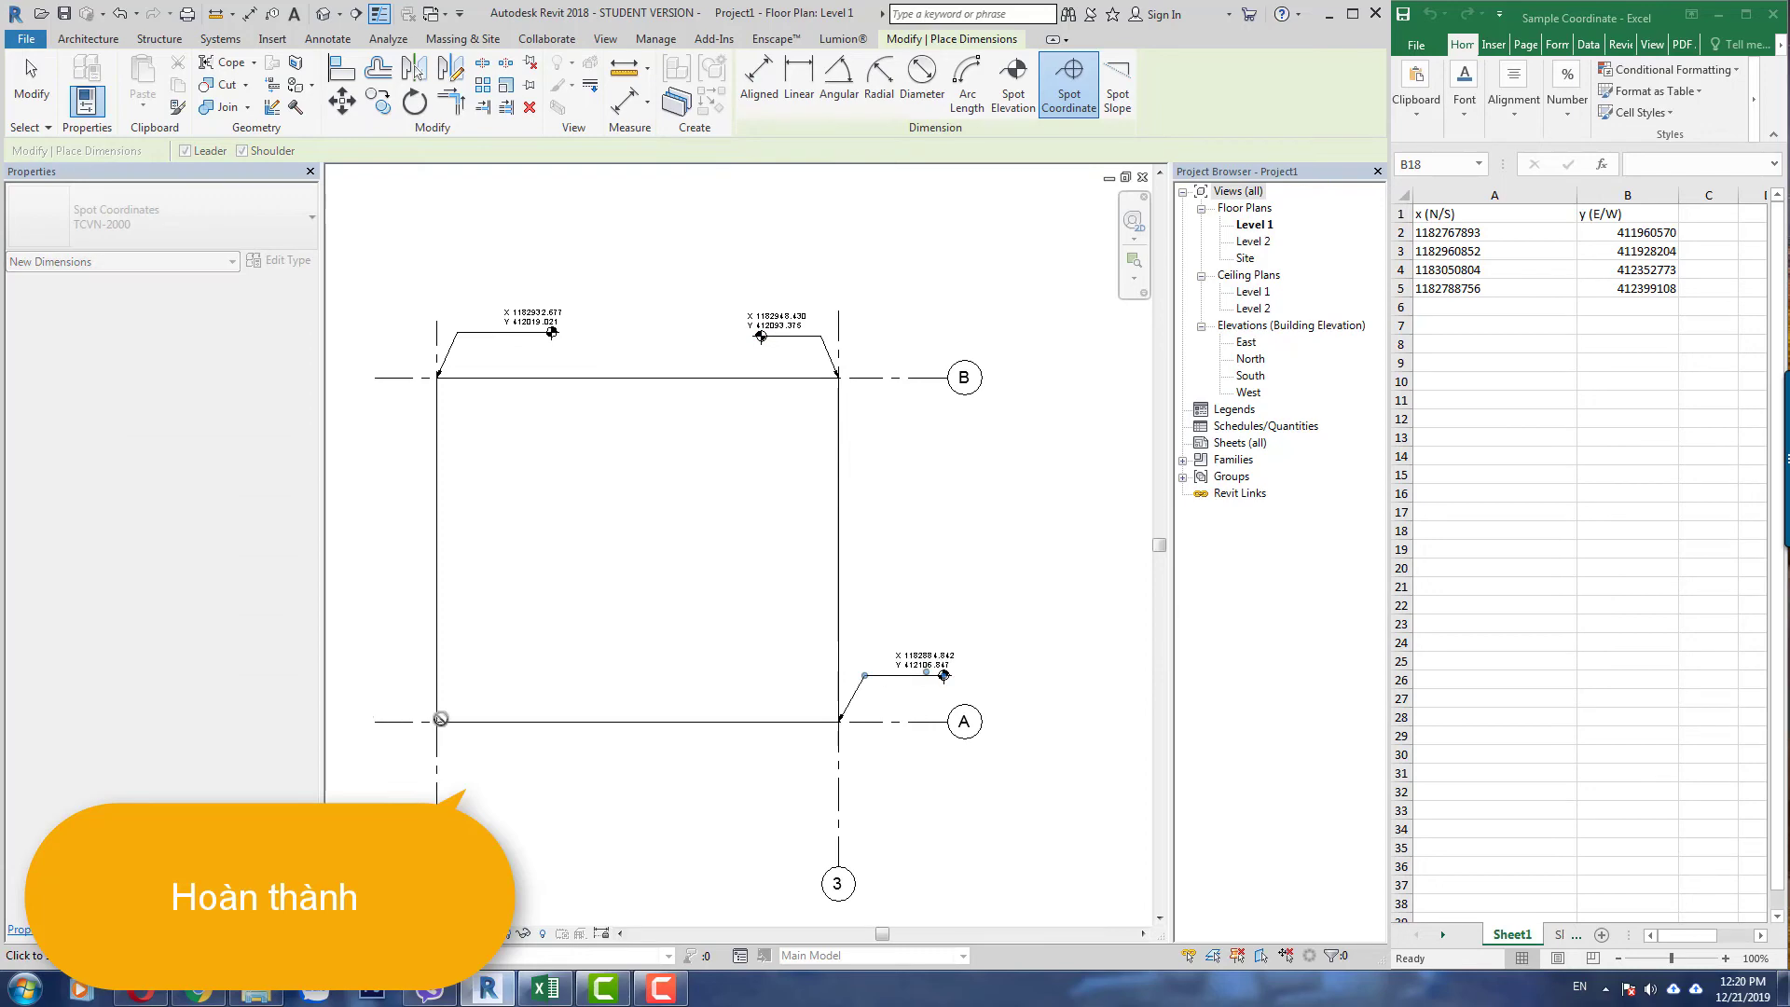
left_click(438, 720)
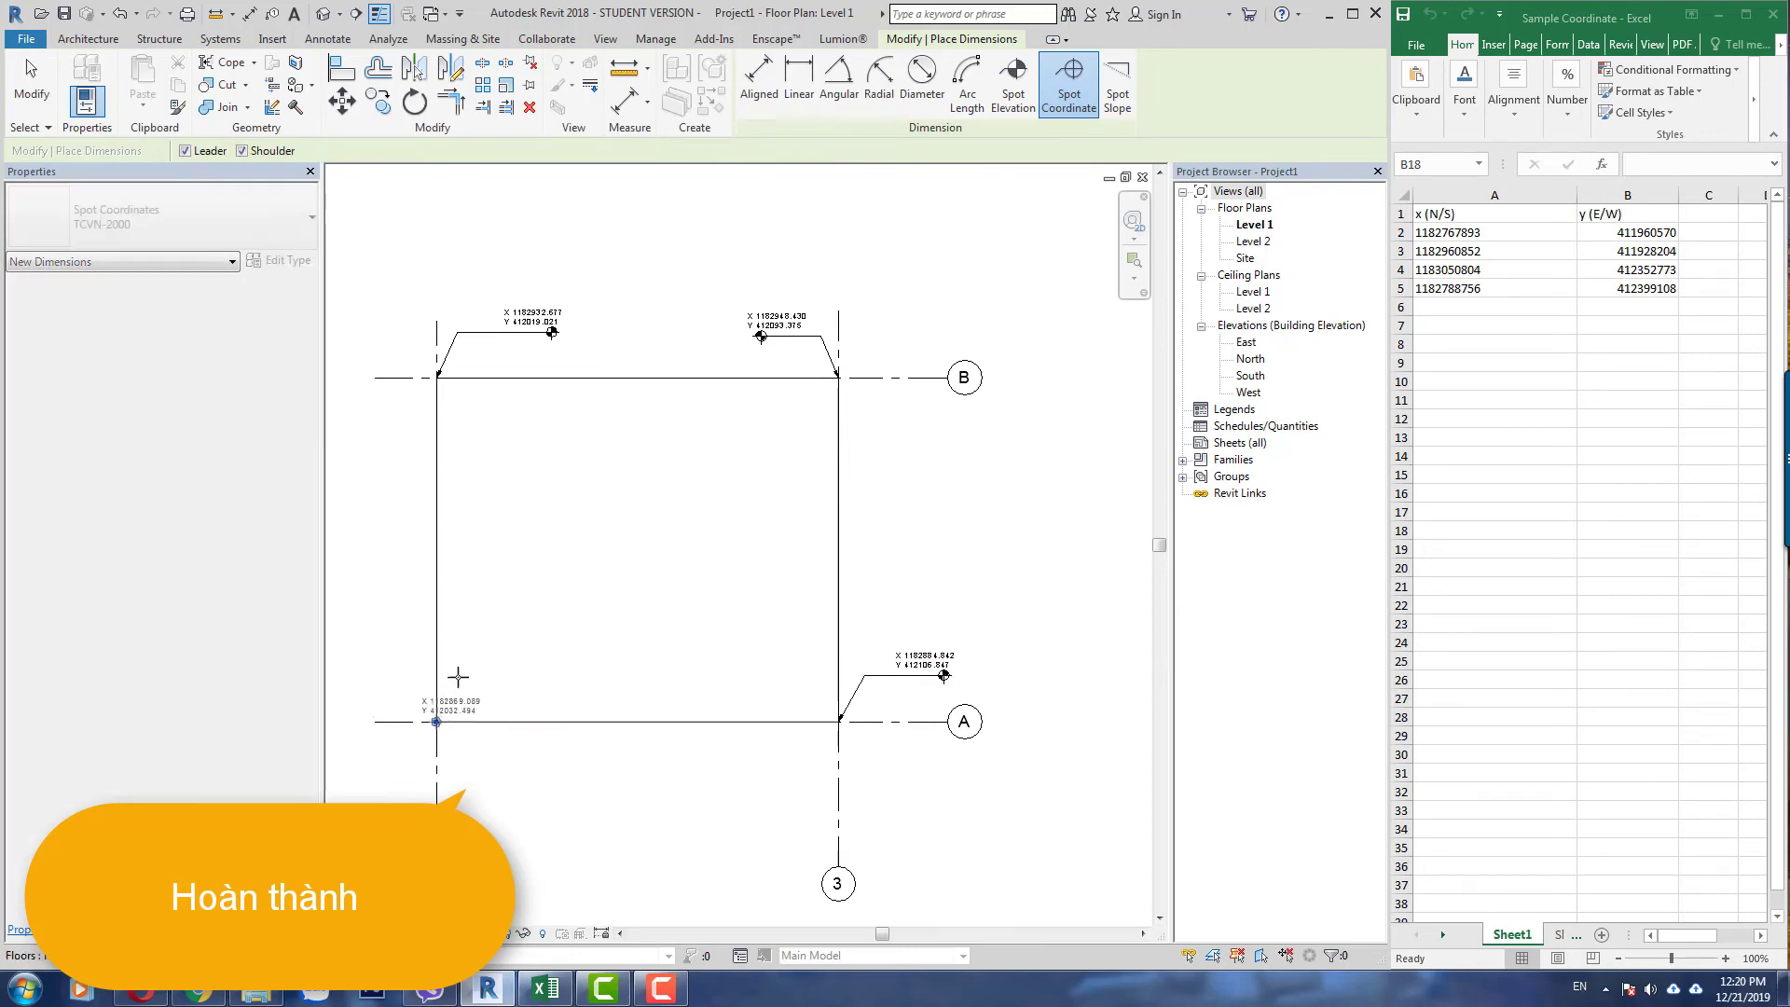
left_click(541, 657)
- Exit spot coordinate placement and zoom in and out to check the four corner labels
key("Escape")
key("Escape")
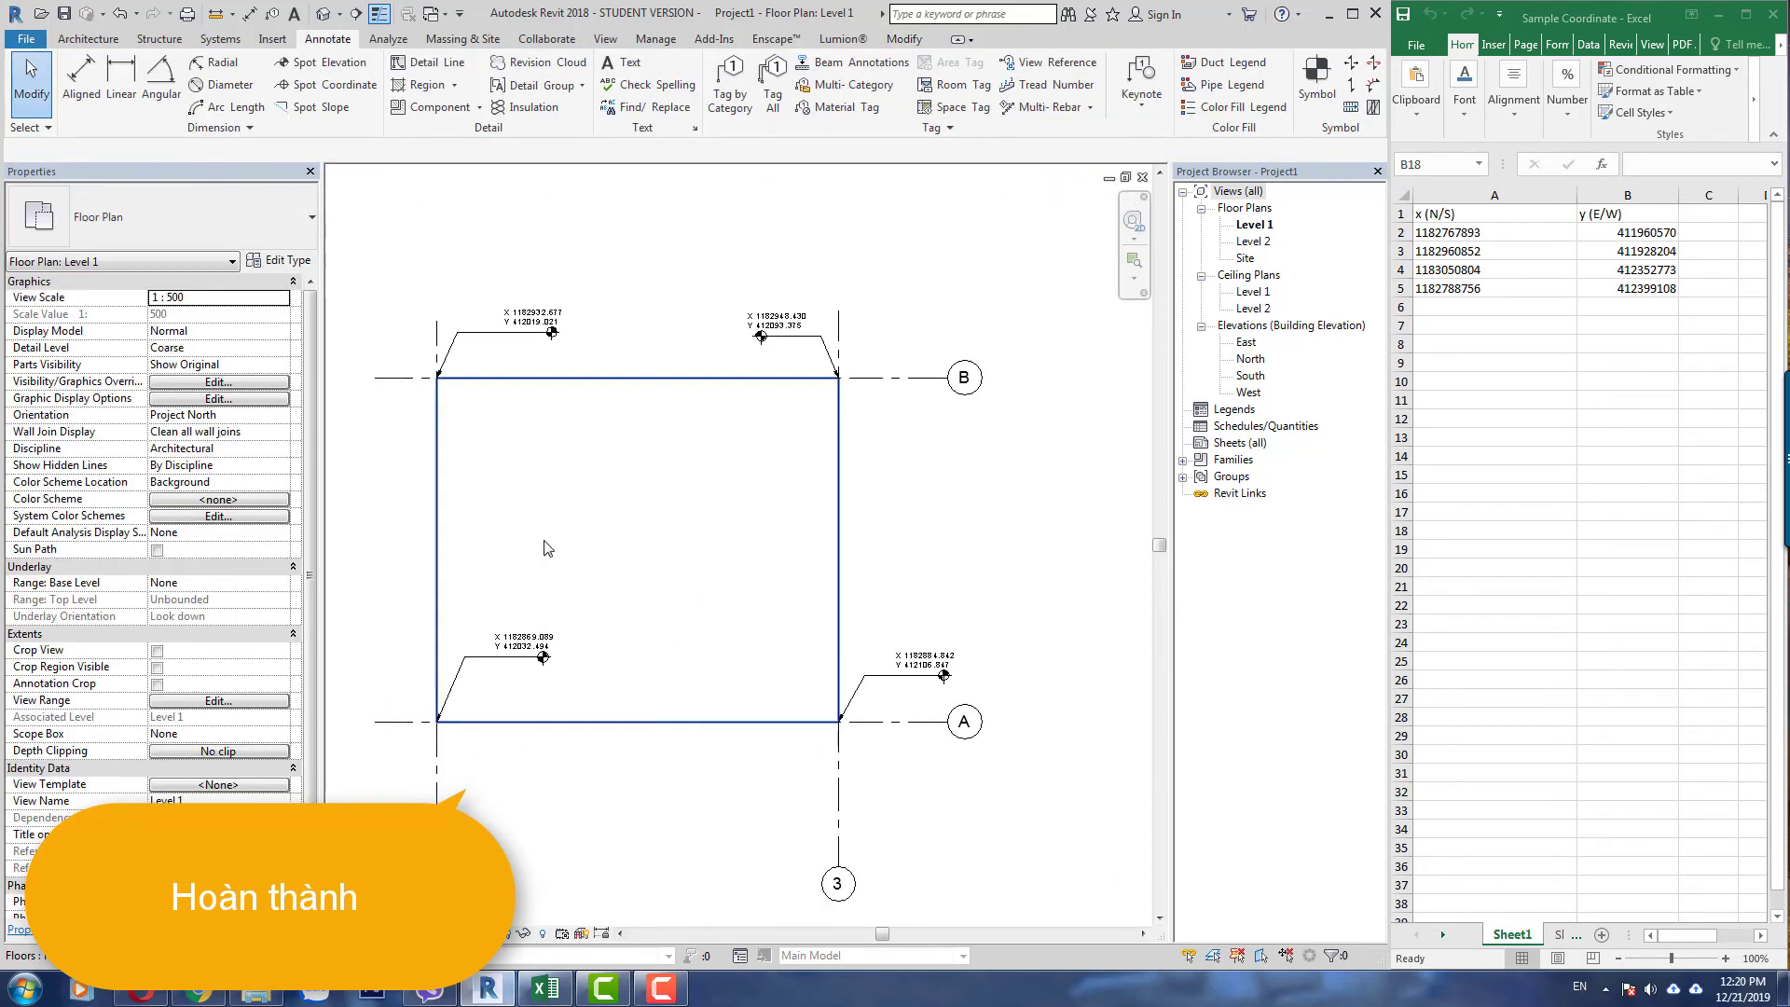
scroll(580, 336, "up", 2)
scroll(580, 335, "down", 2)
scroll(572, 293, "down", 2)
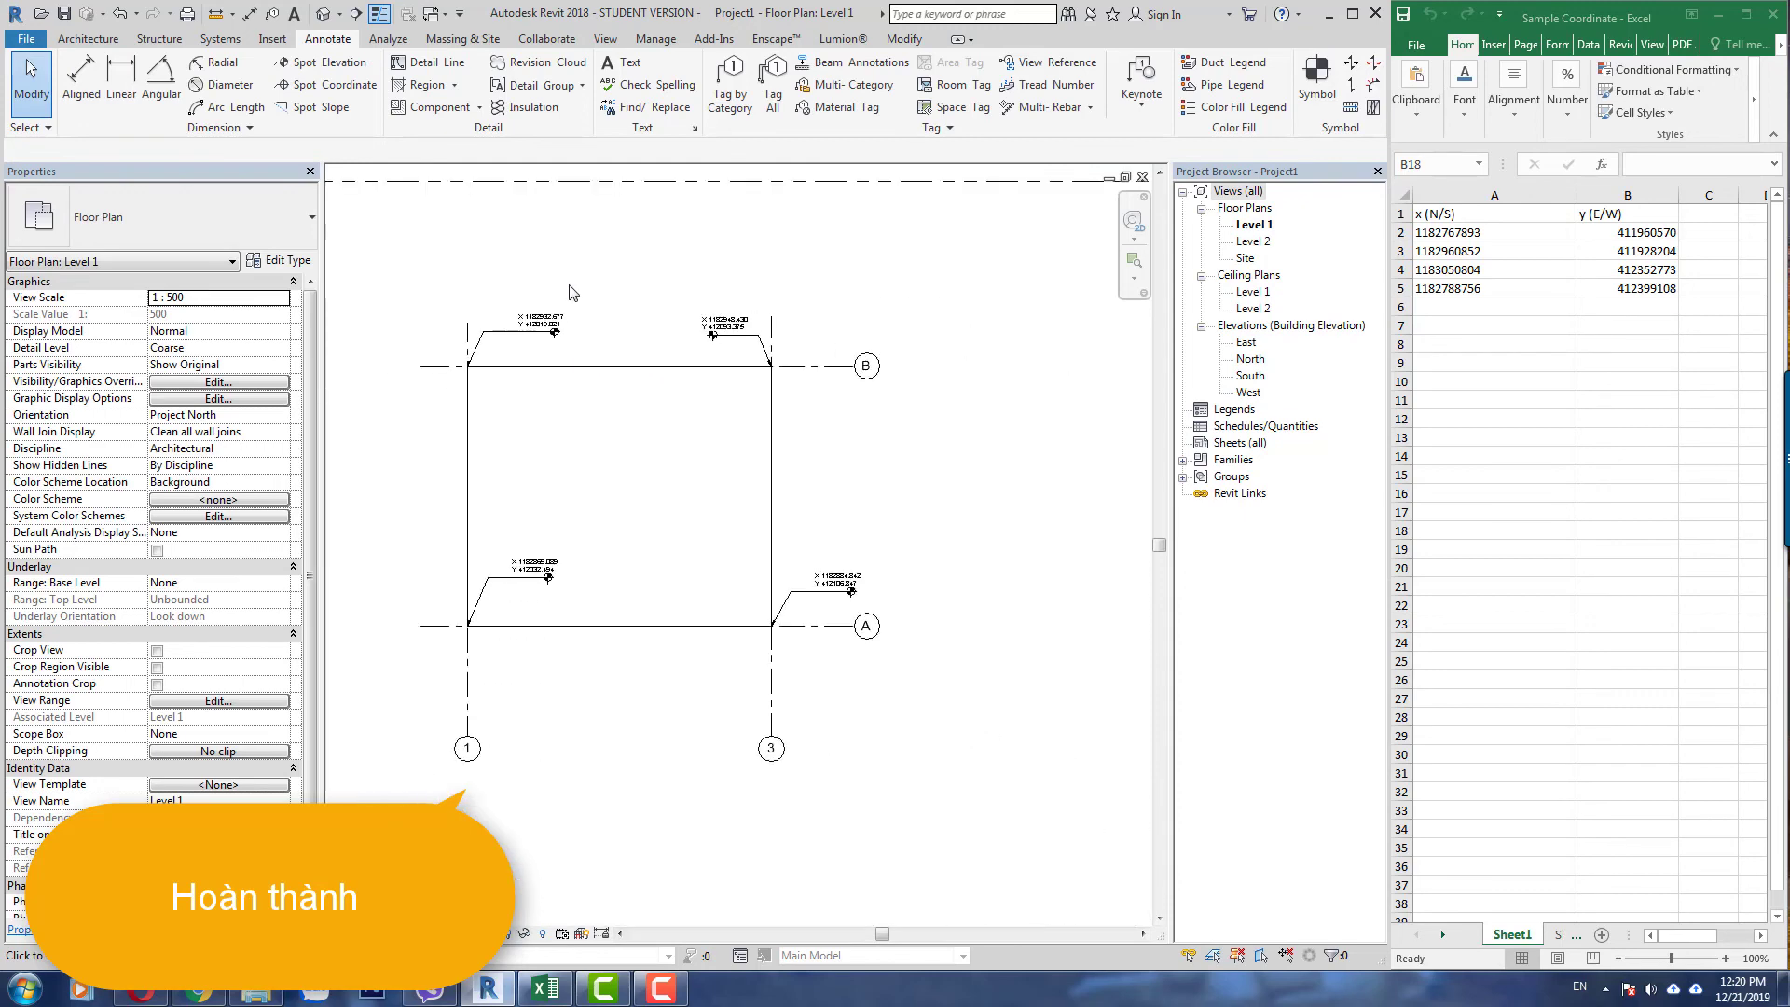
scroll(510, 281, "up", 4)
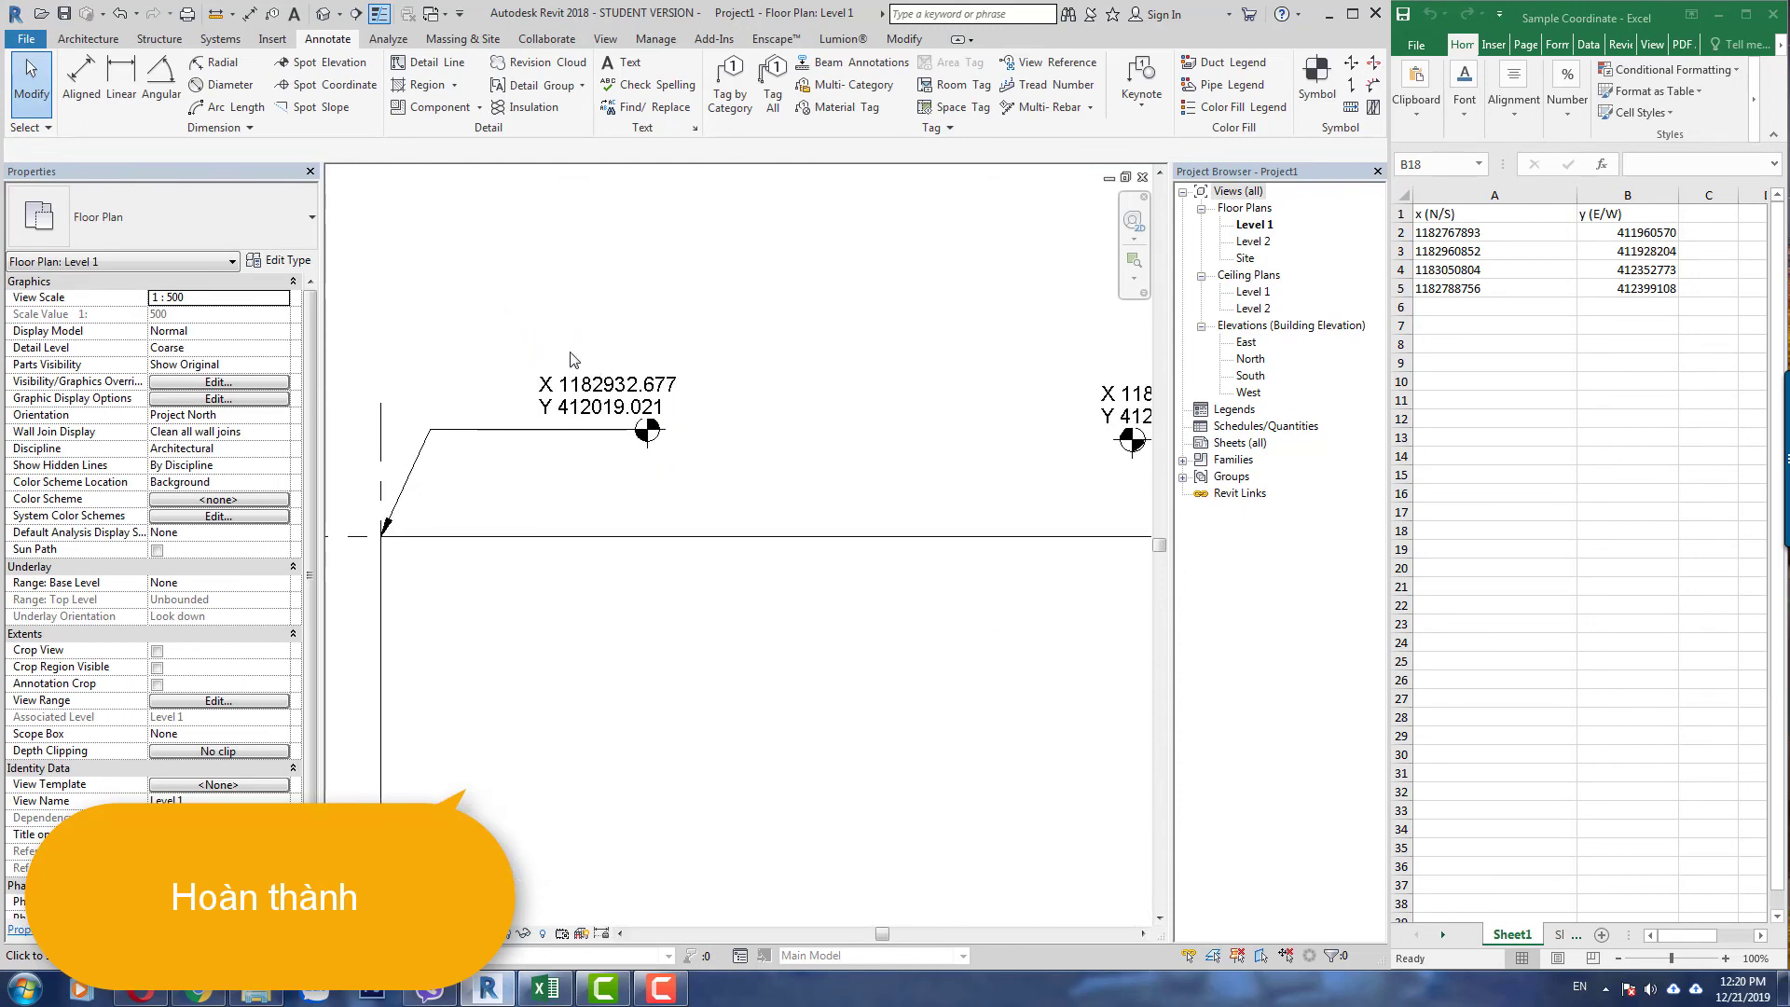
scroll(596, 345, "down", 2)
scroll(713, 296, "down", 2)
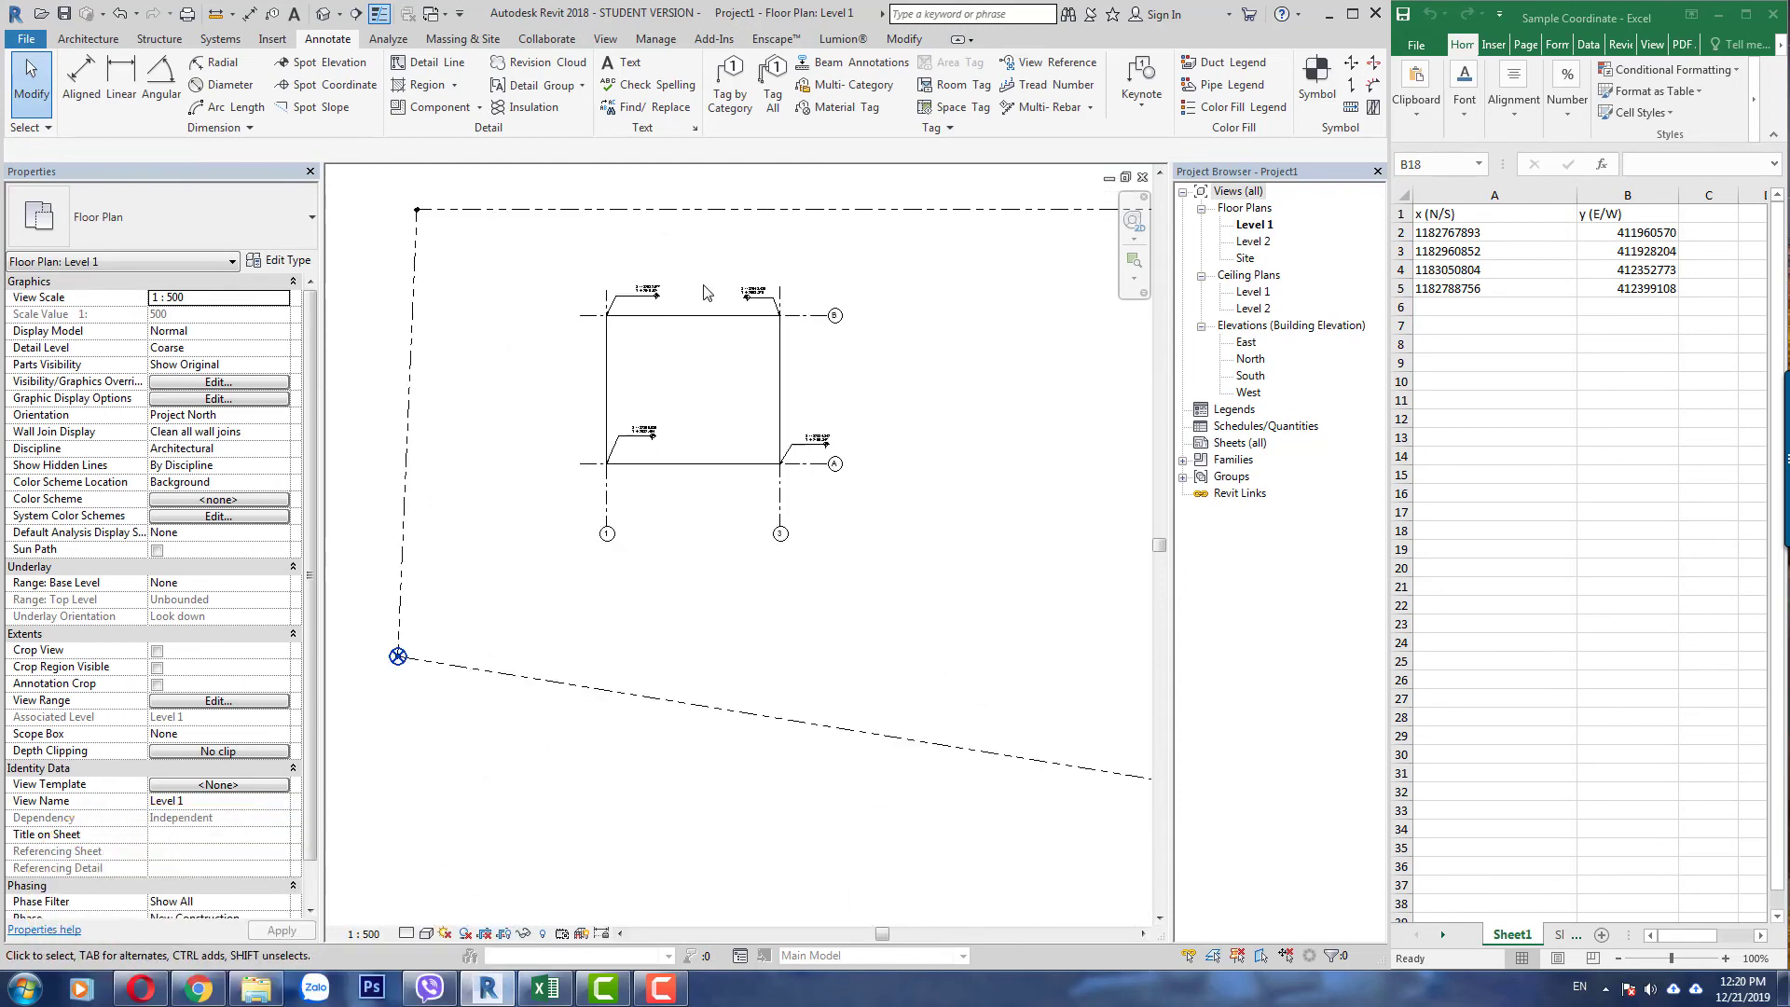
scroll(704, 292, "up", 2)
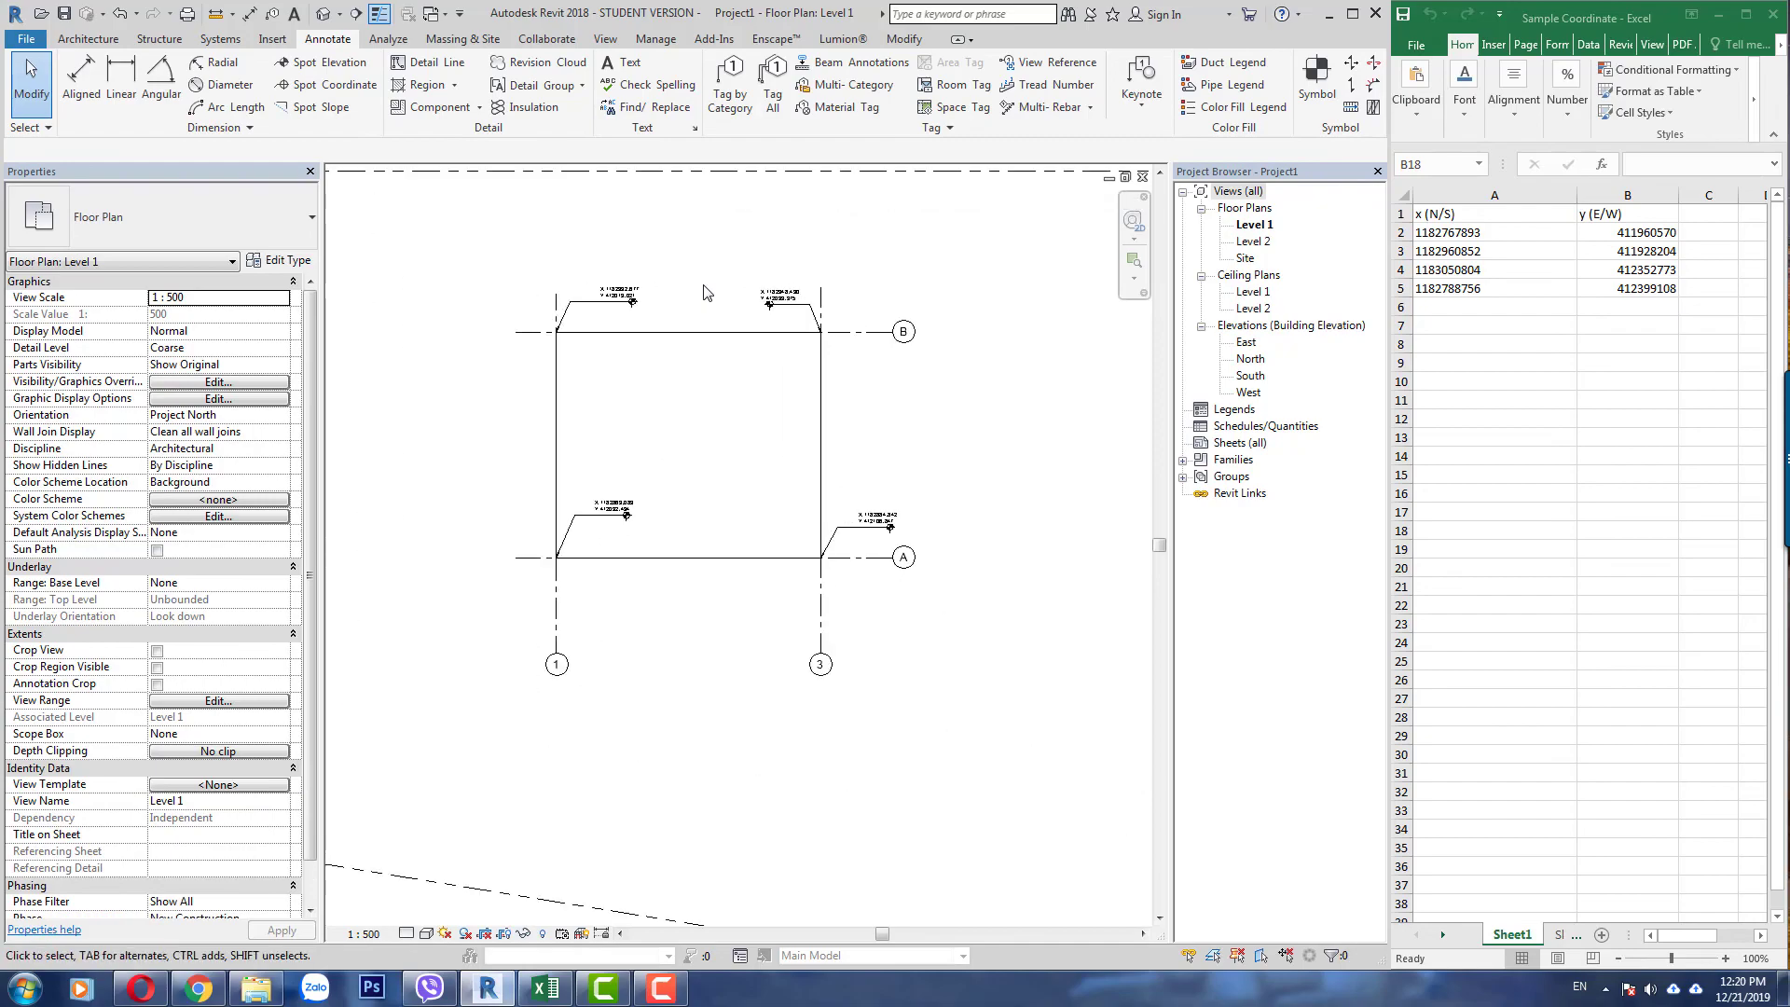